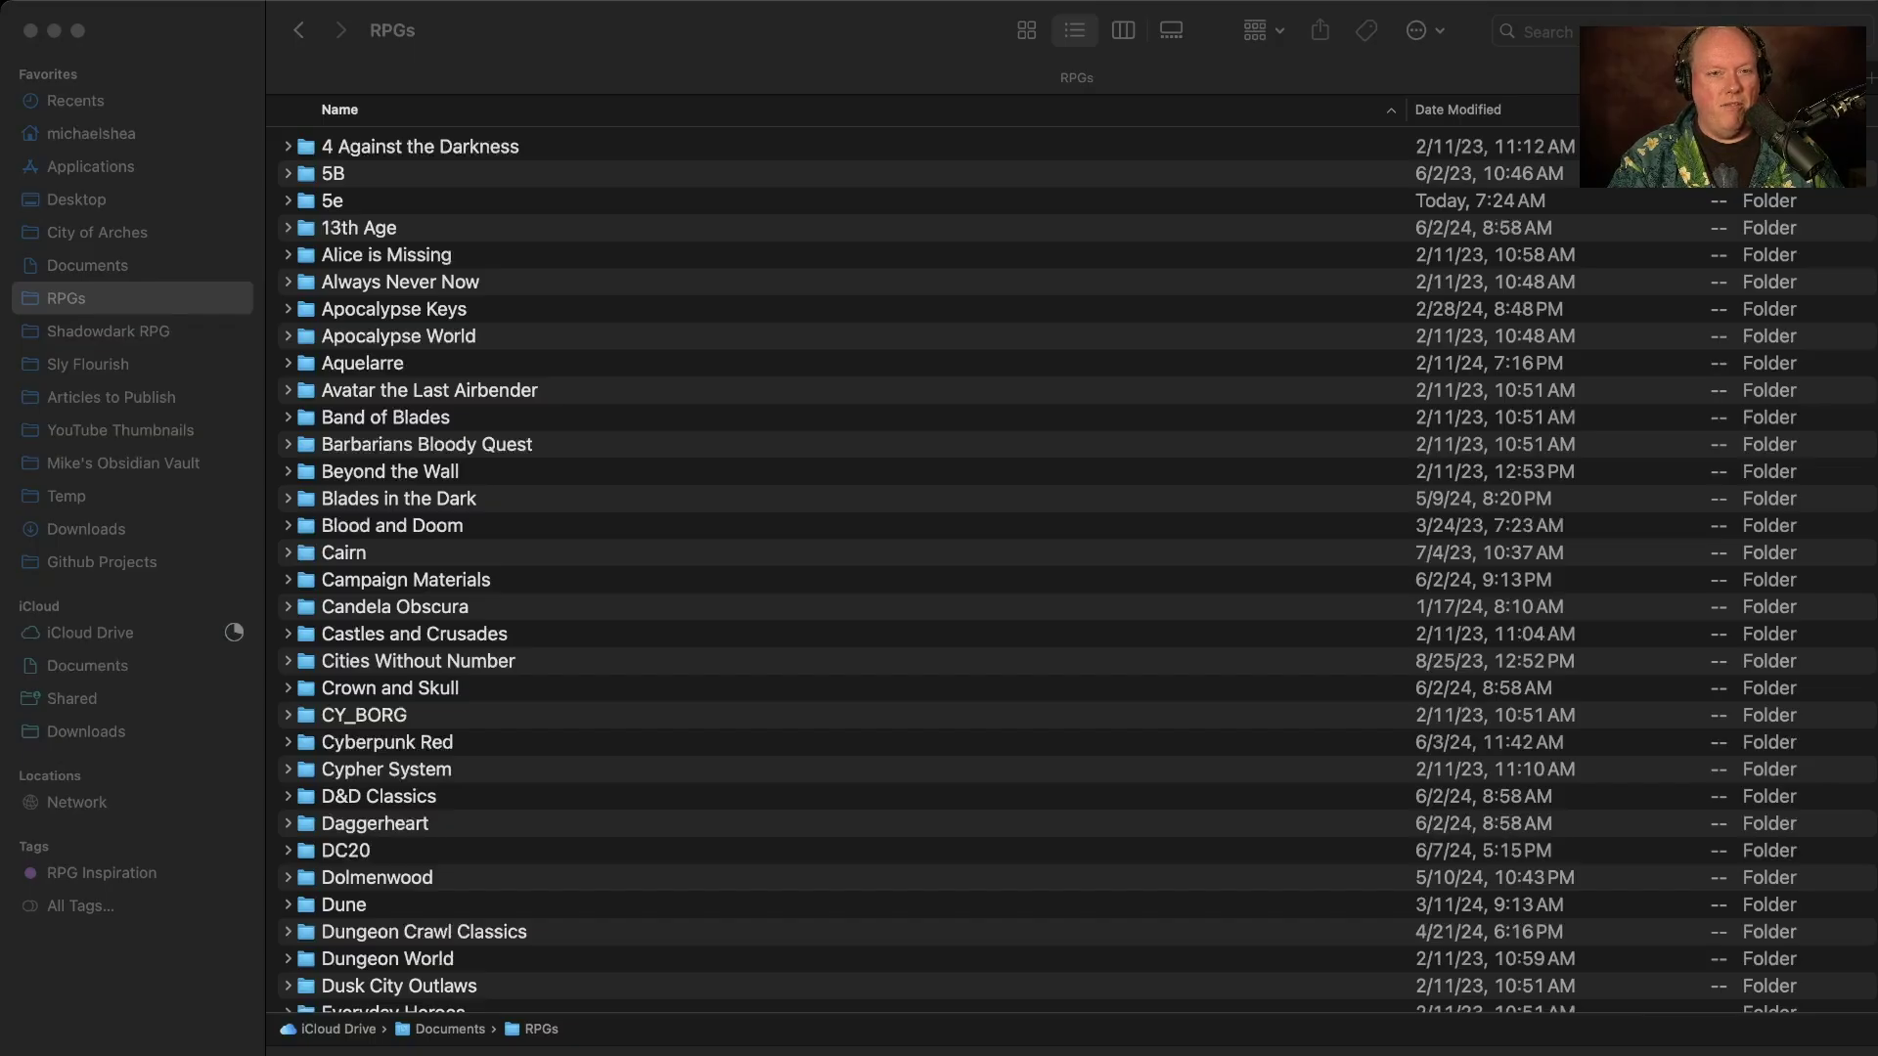
Step: Look through the full list of game-system folders in the RPGs folder
key(super+Tab)
scroll(1076, 567, down, 20)
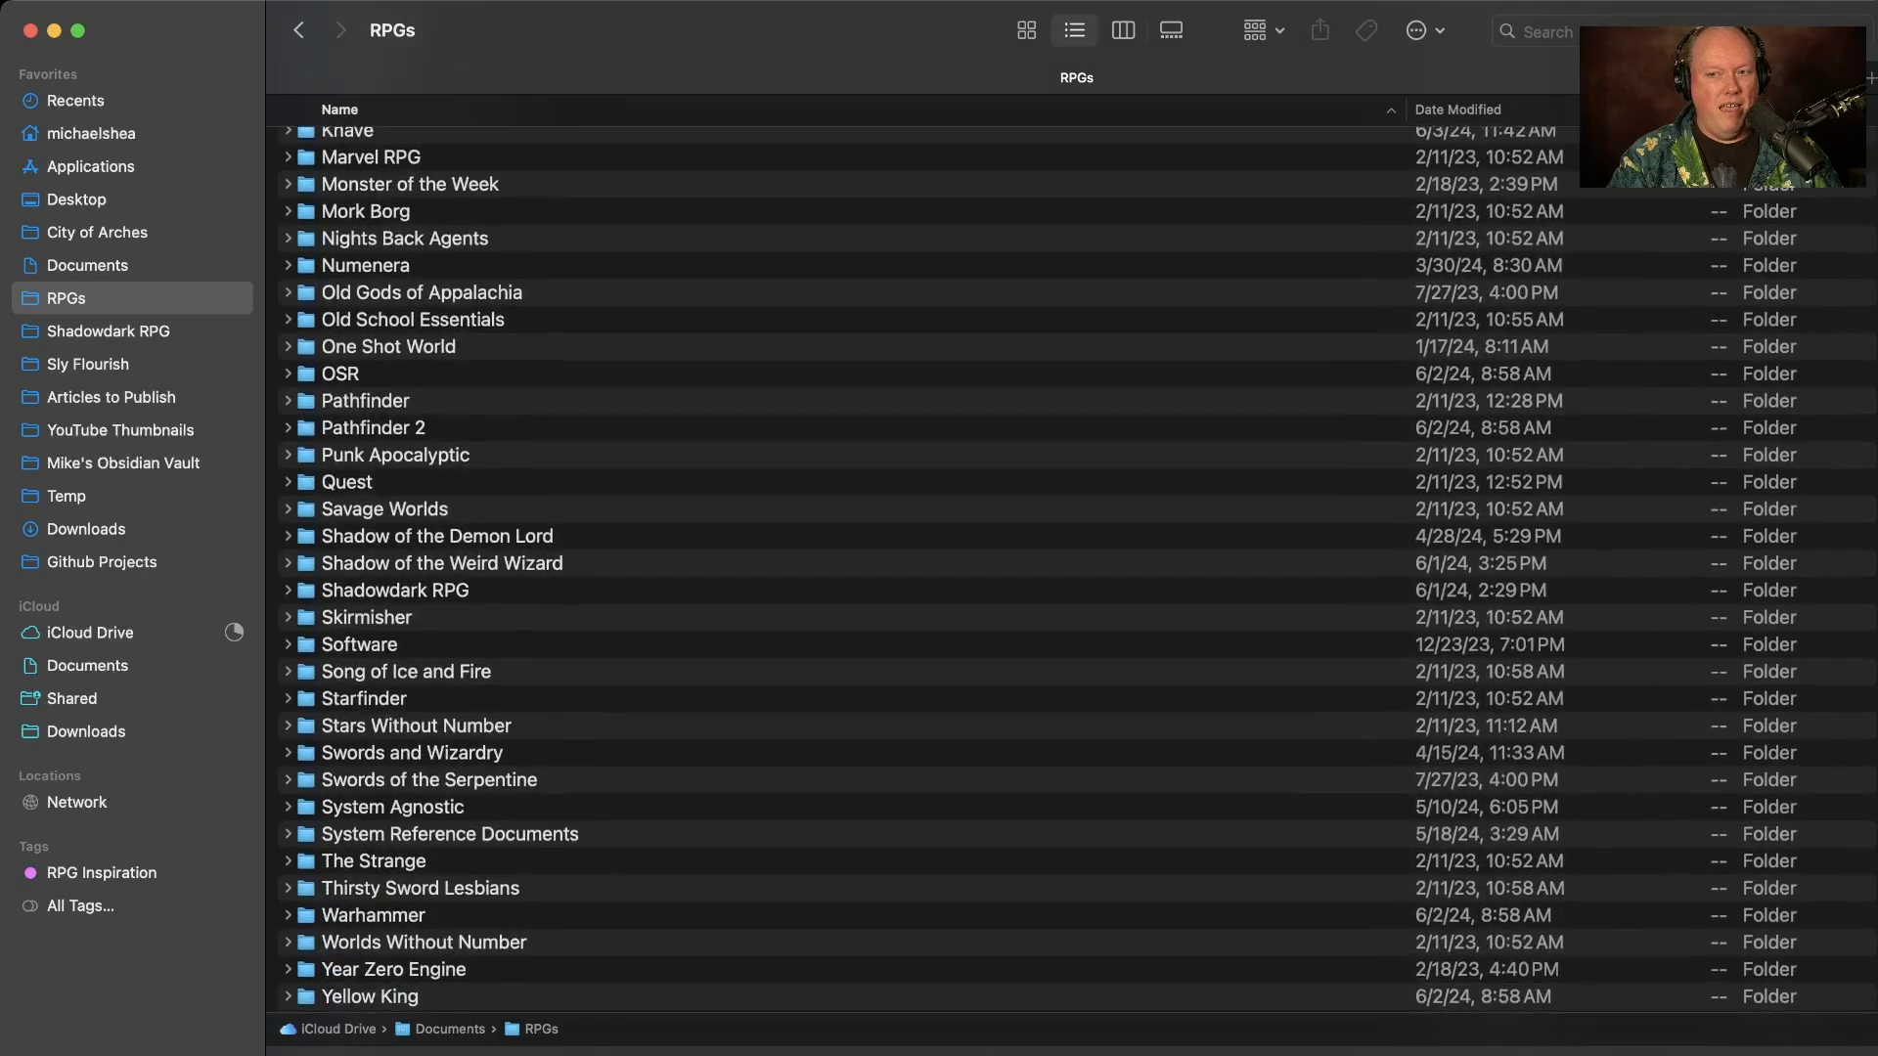
scroll(1076, 568, up, 20)
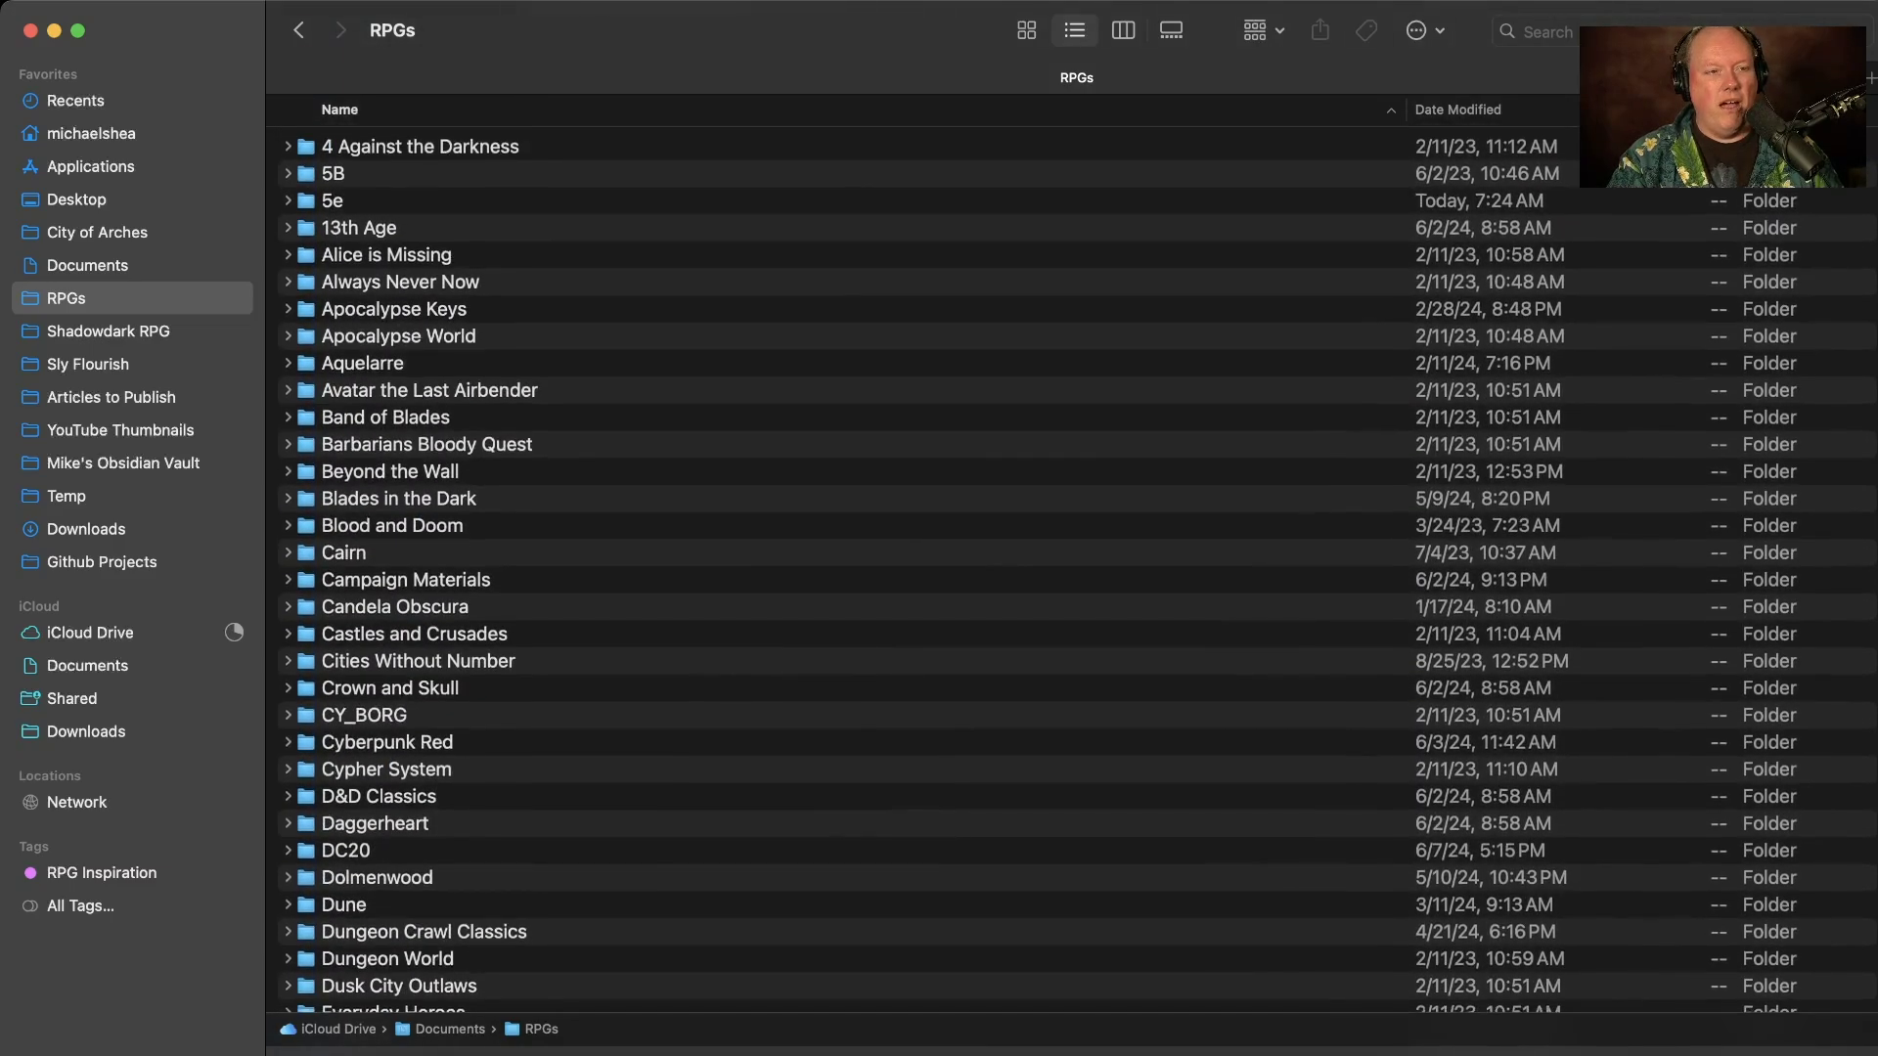
scroll(1076, 568, down, 5)
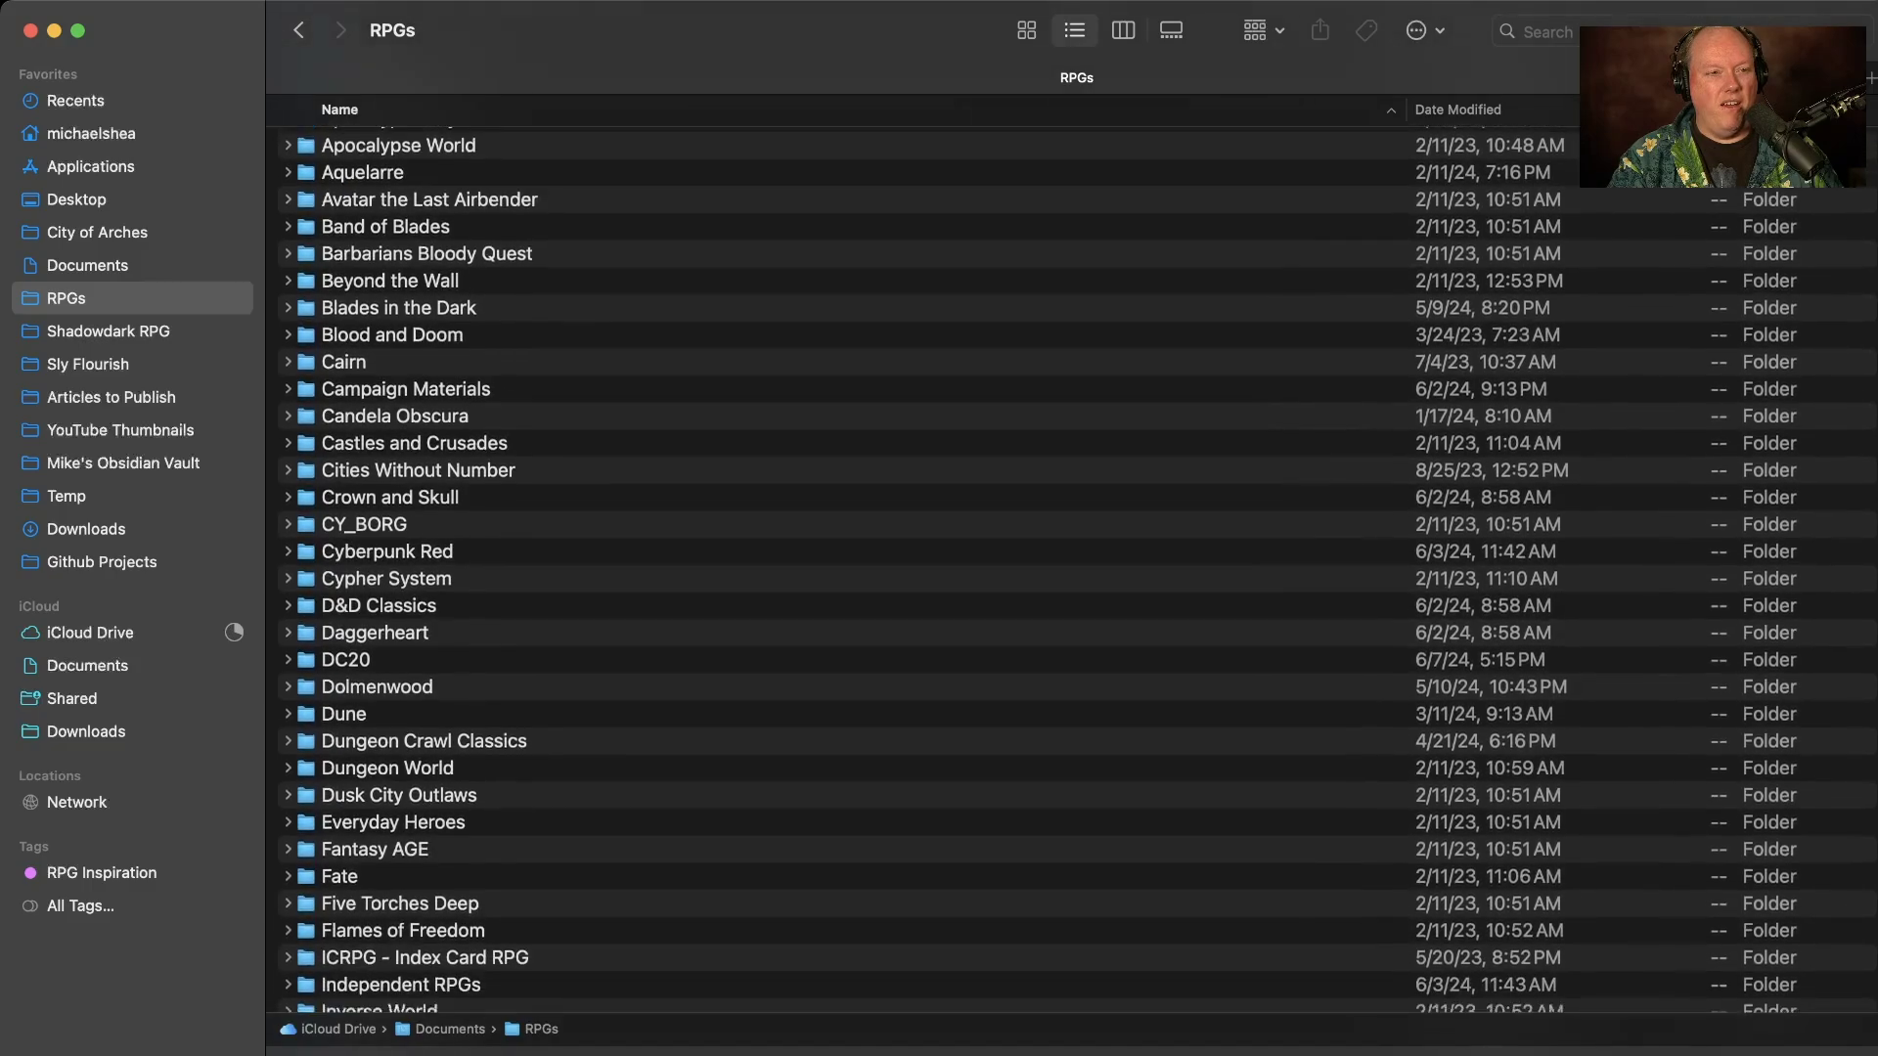
scroll(1076, 567, down, 10)
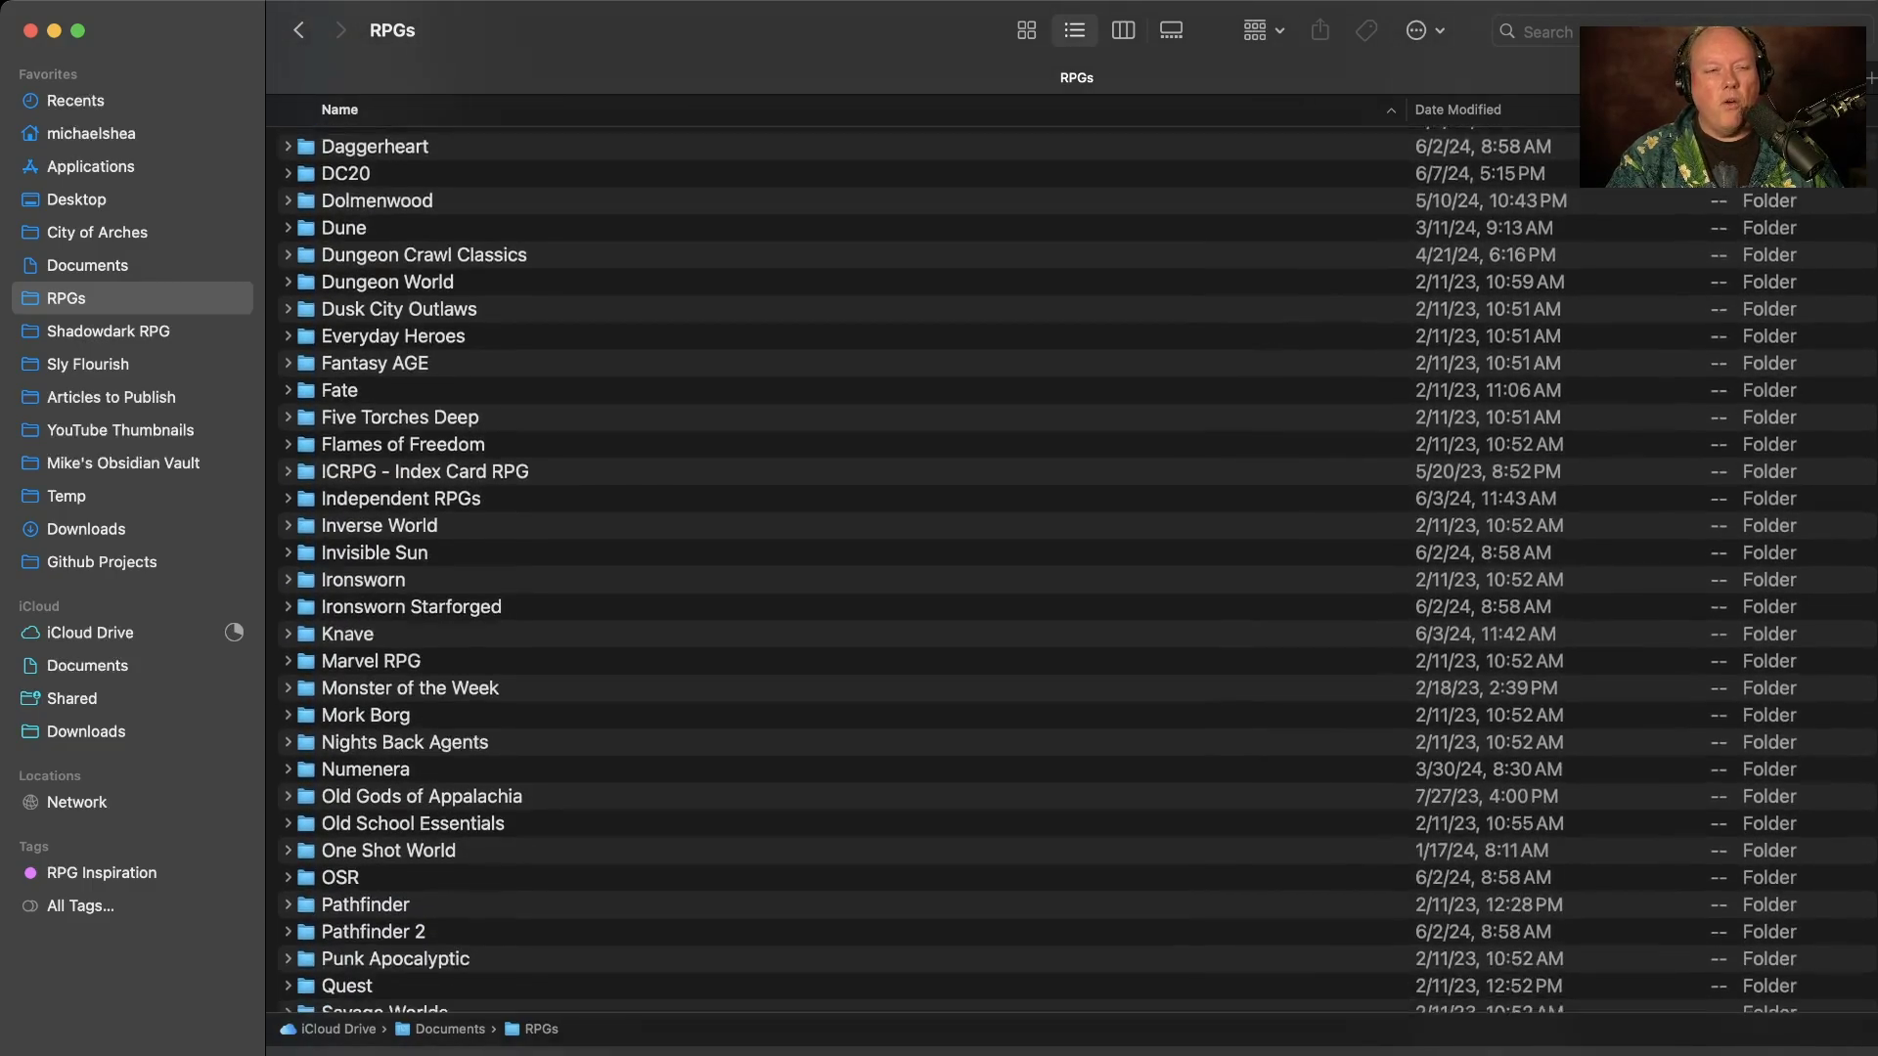
scroll(1076, 567, down, 3)
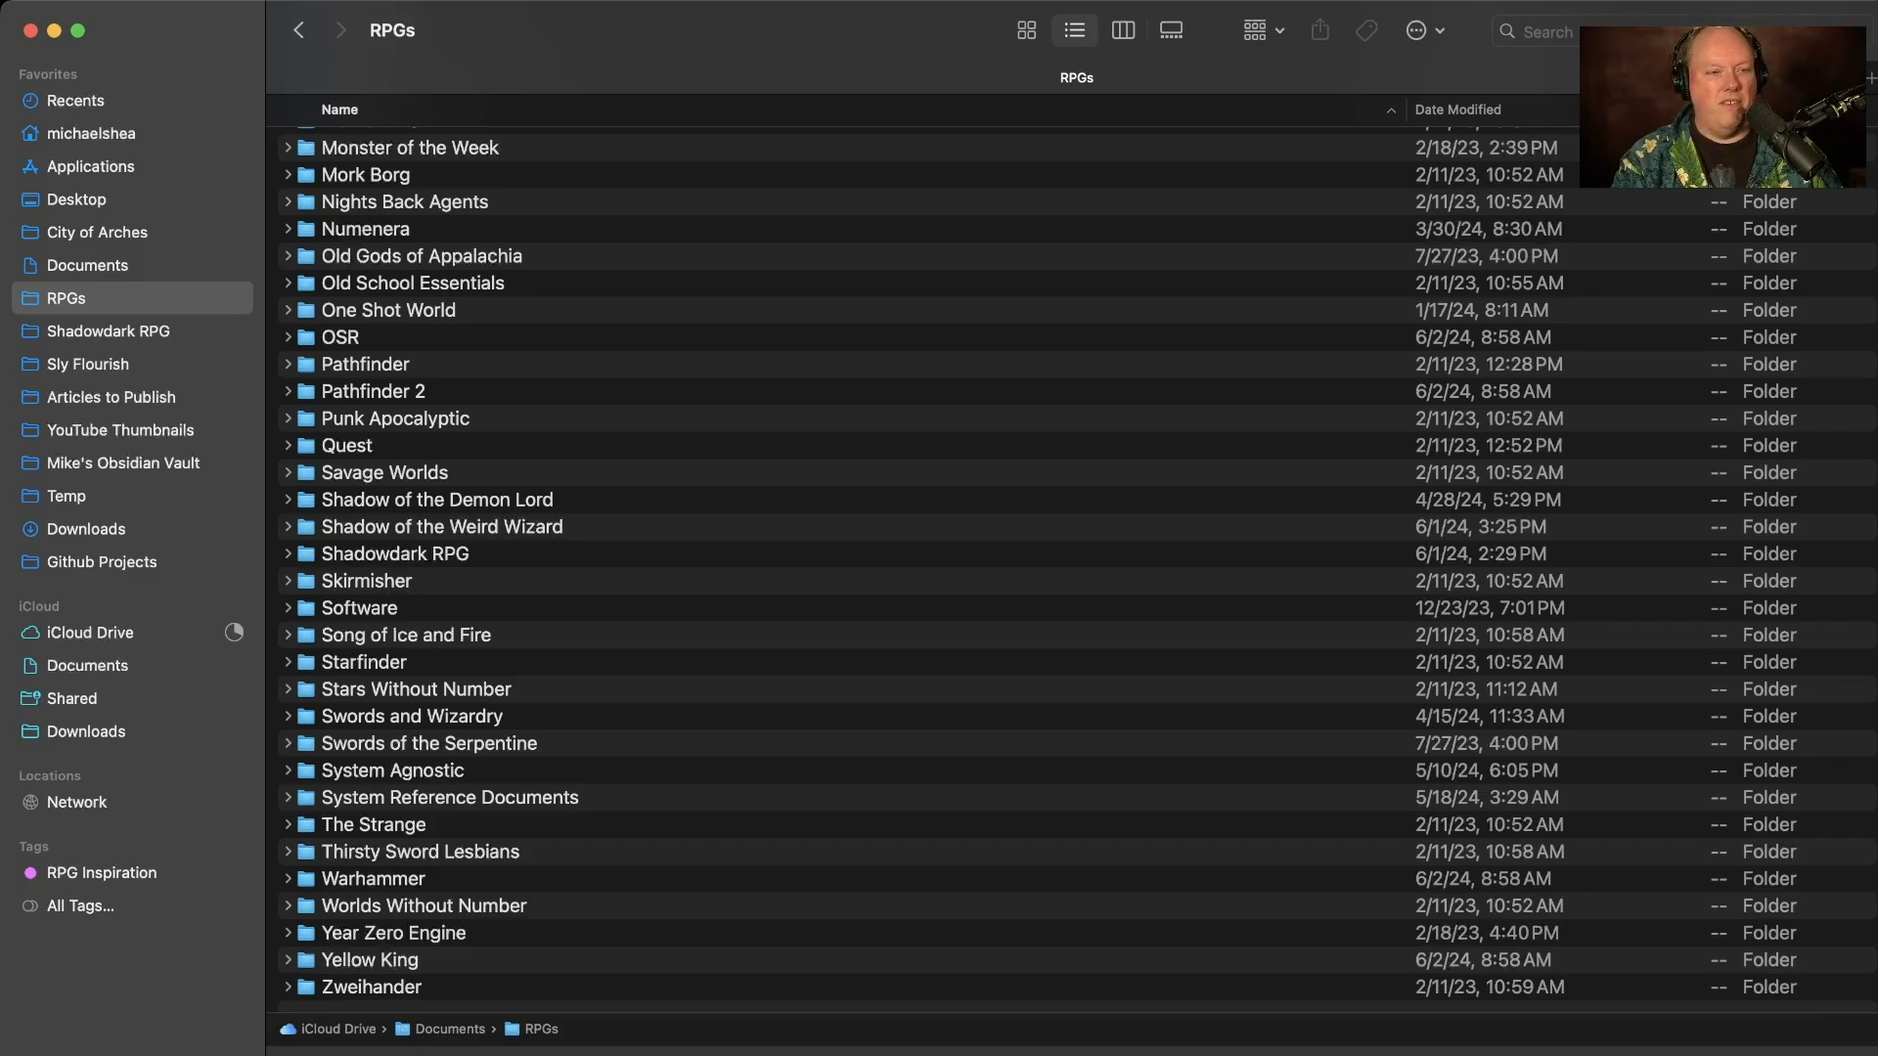
scroll(1076, 567, up, 18)
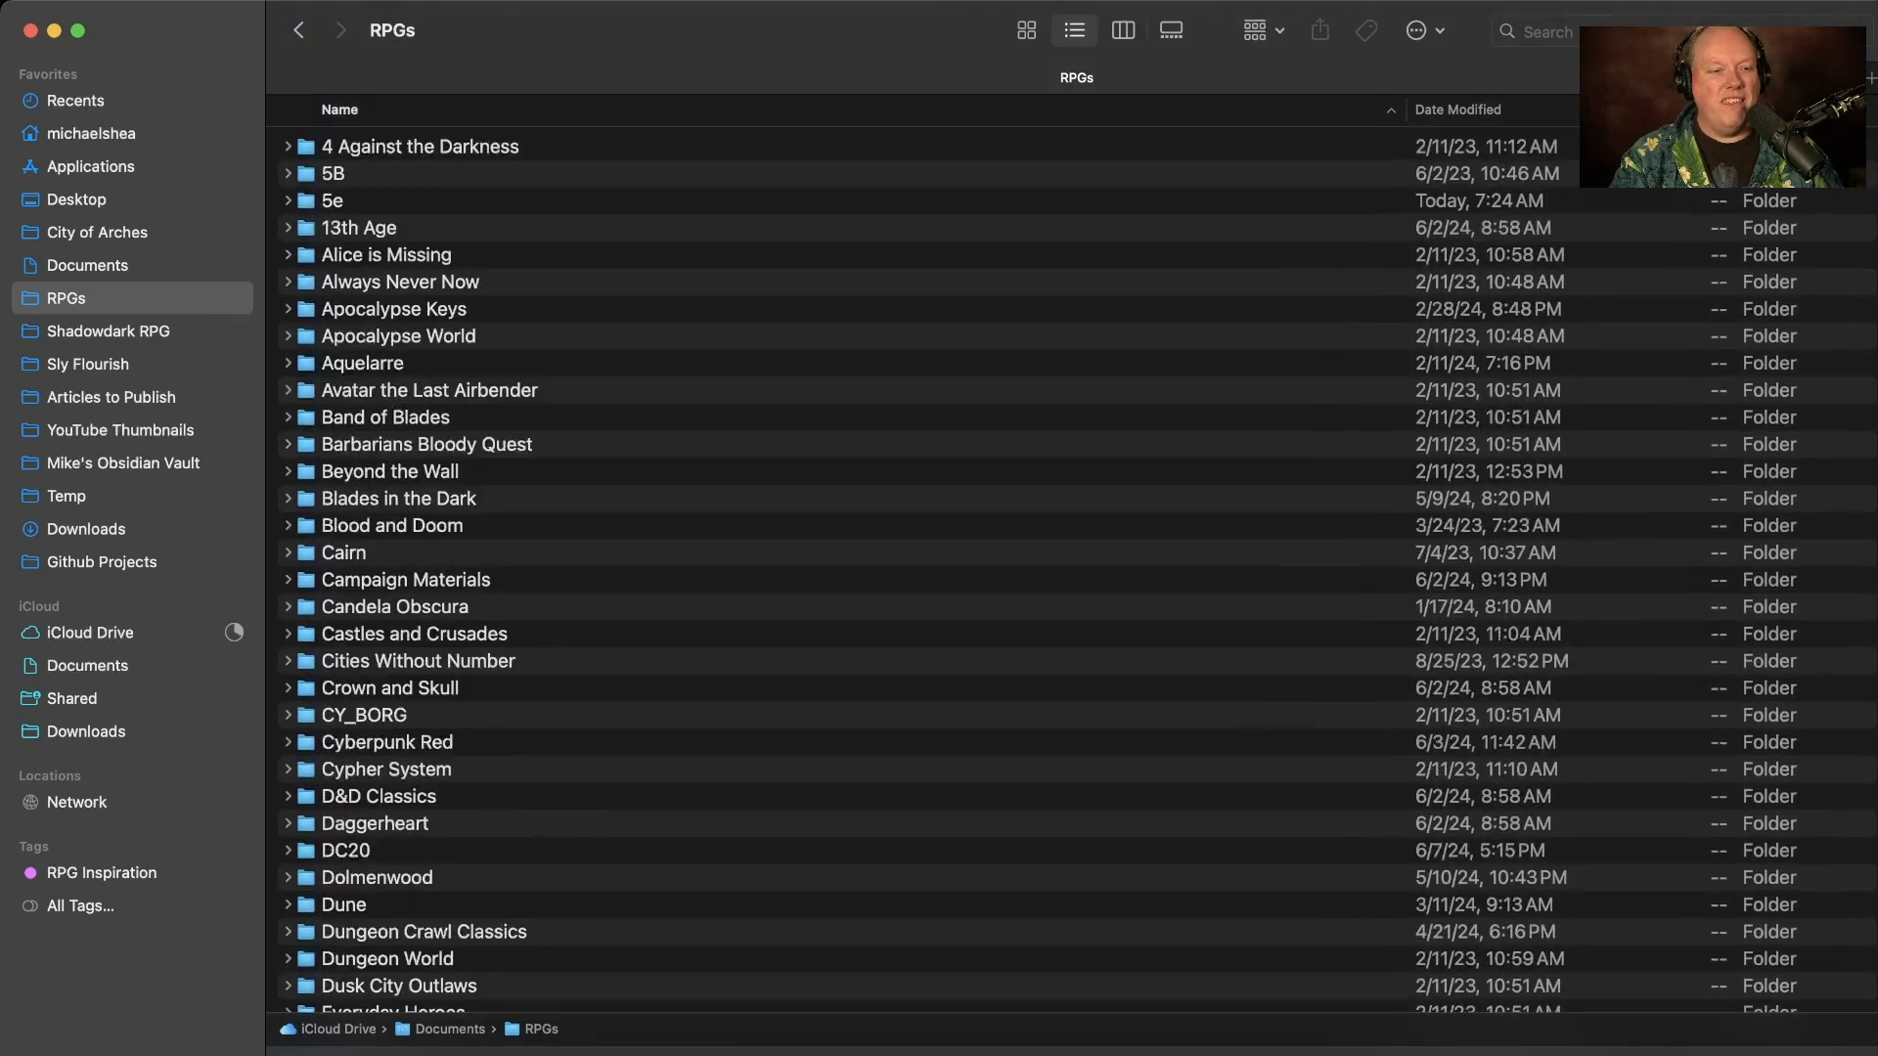
Step: Open the D&D Classics folder and check the Tales from the Infinite Staircase and T1-4 Temple of Elemental Evil PDFs
double_click(378, 796)
scroll(1076, 568, down, 15)
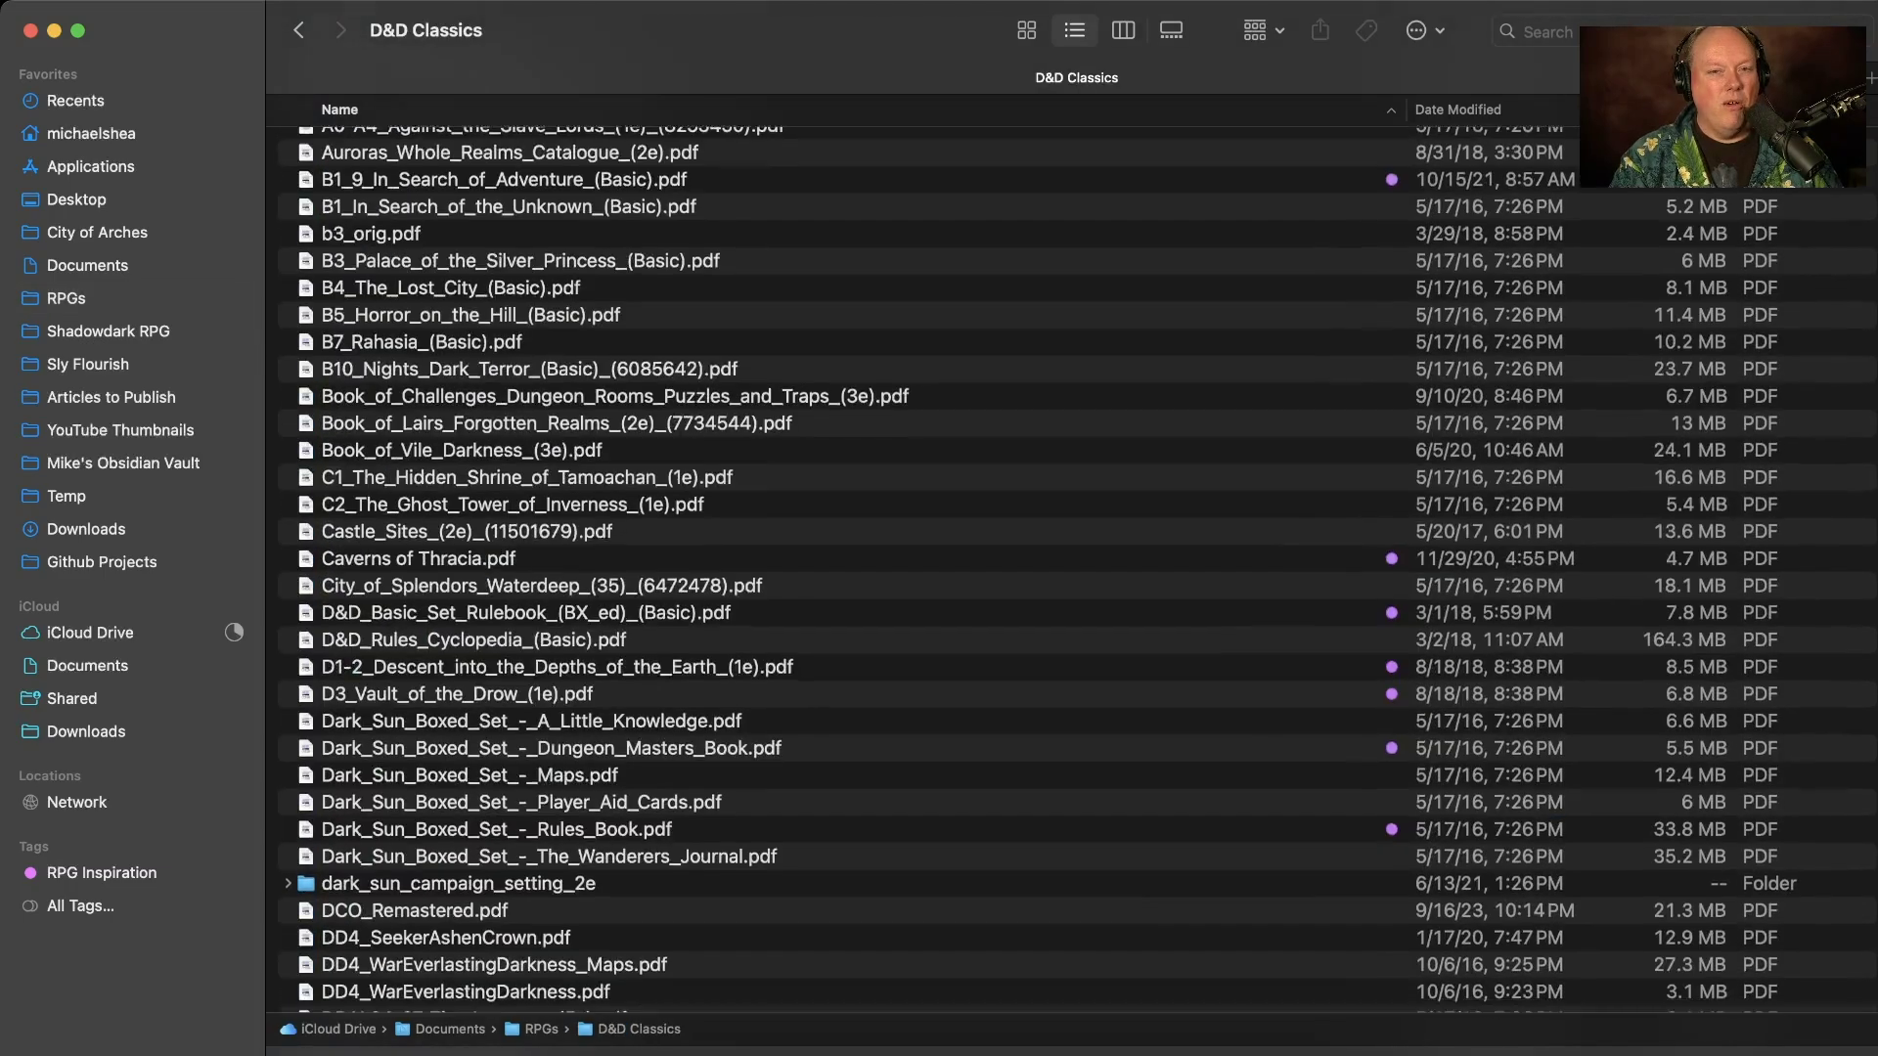
scroll(1075, 568, down, 15)
click(473, 527)
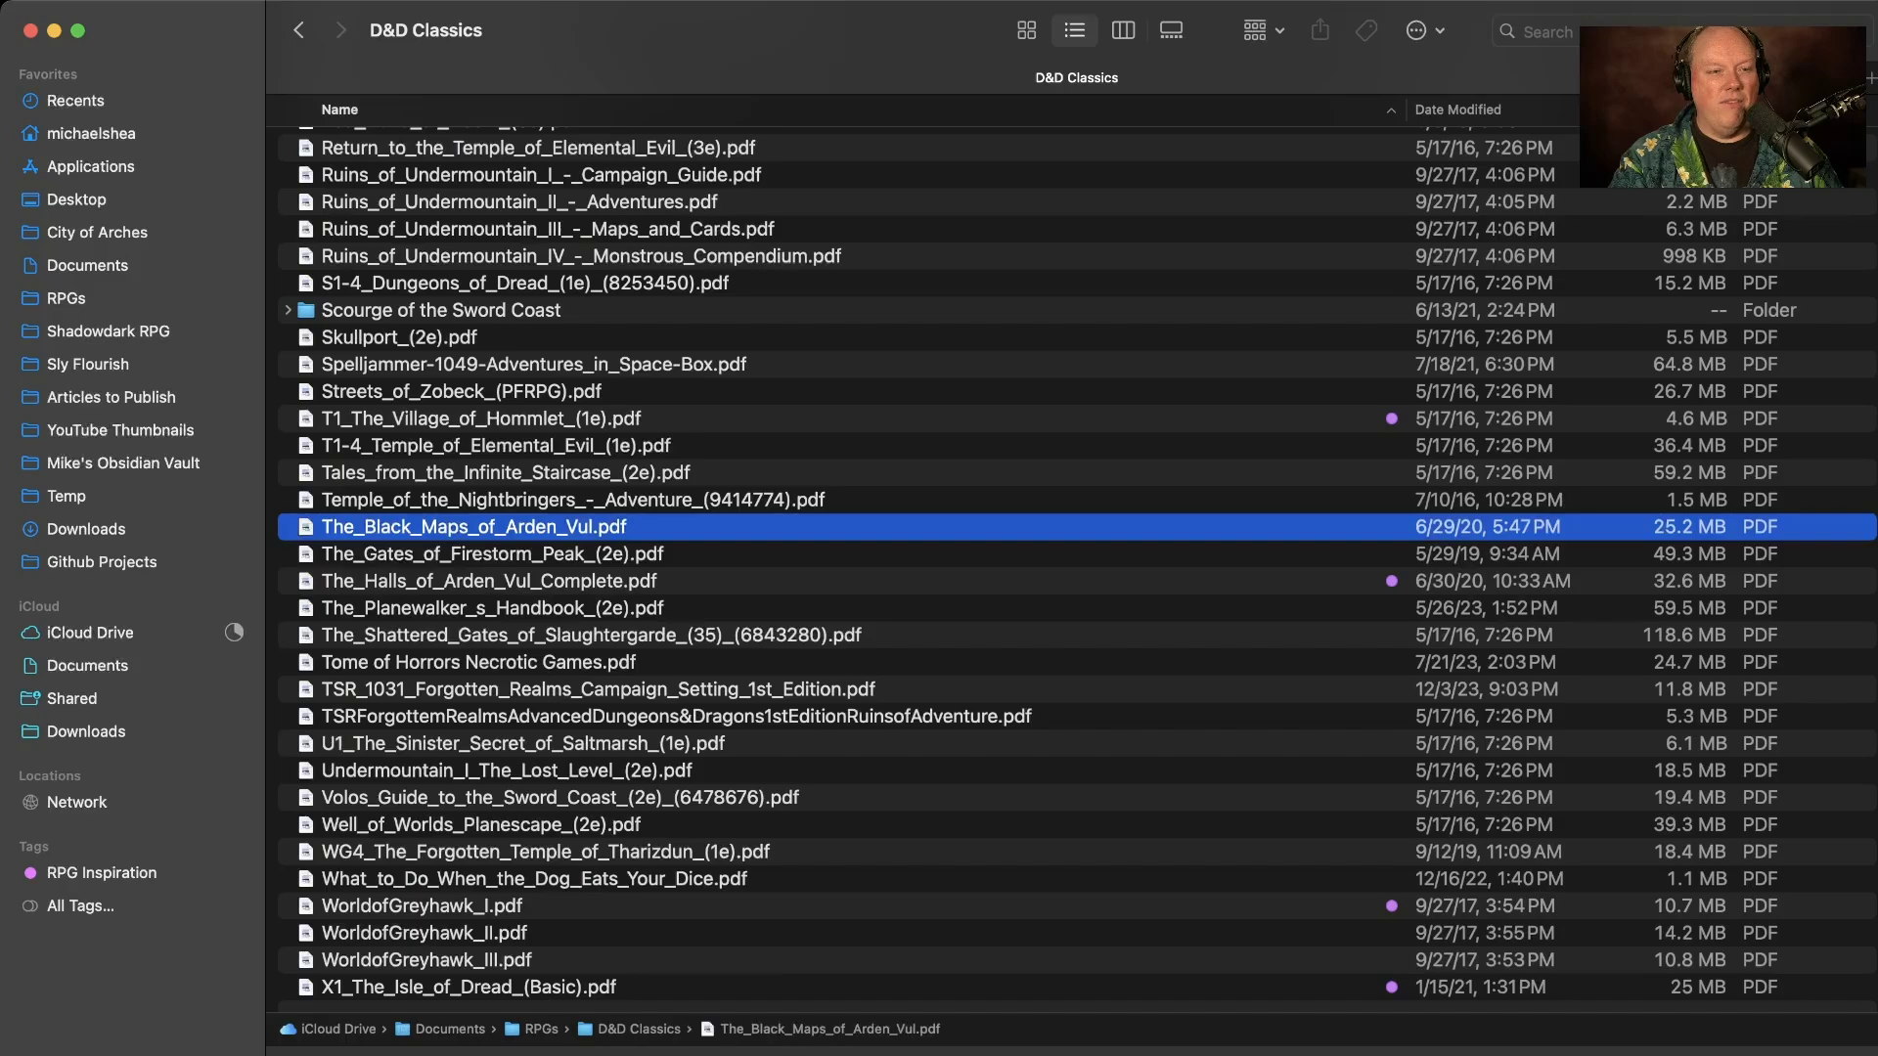
key(Up)
key(Up)
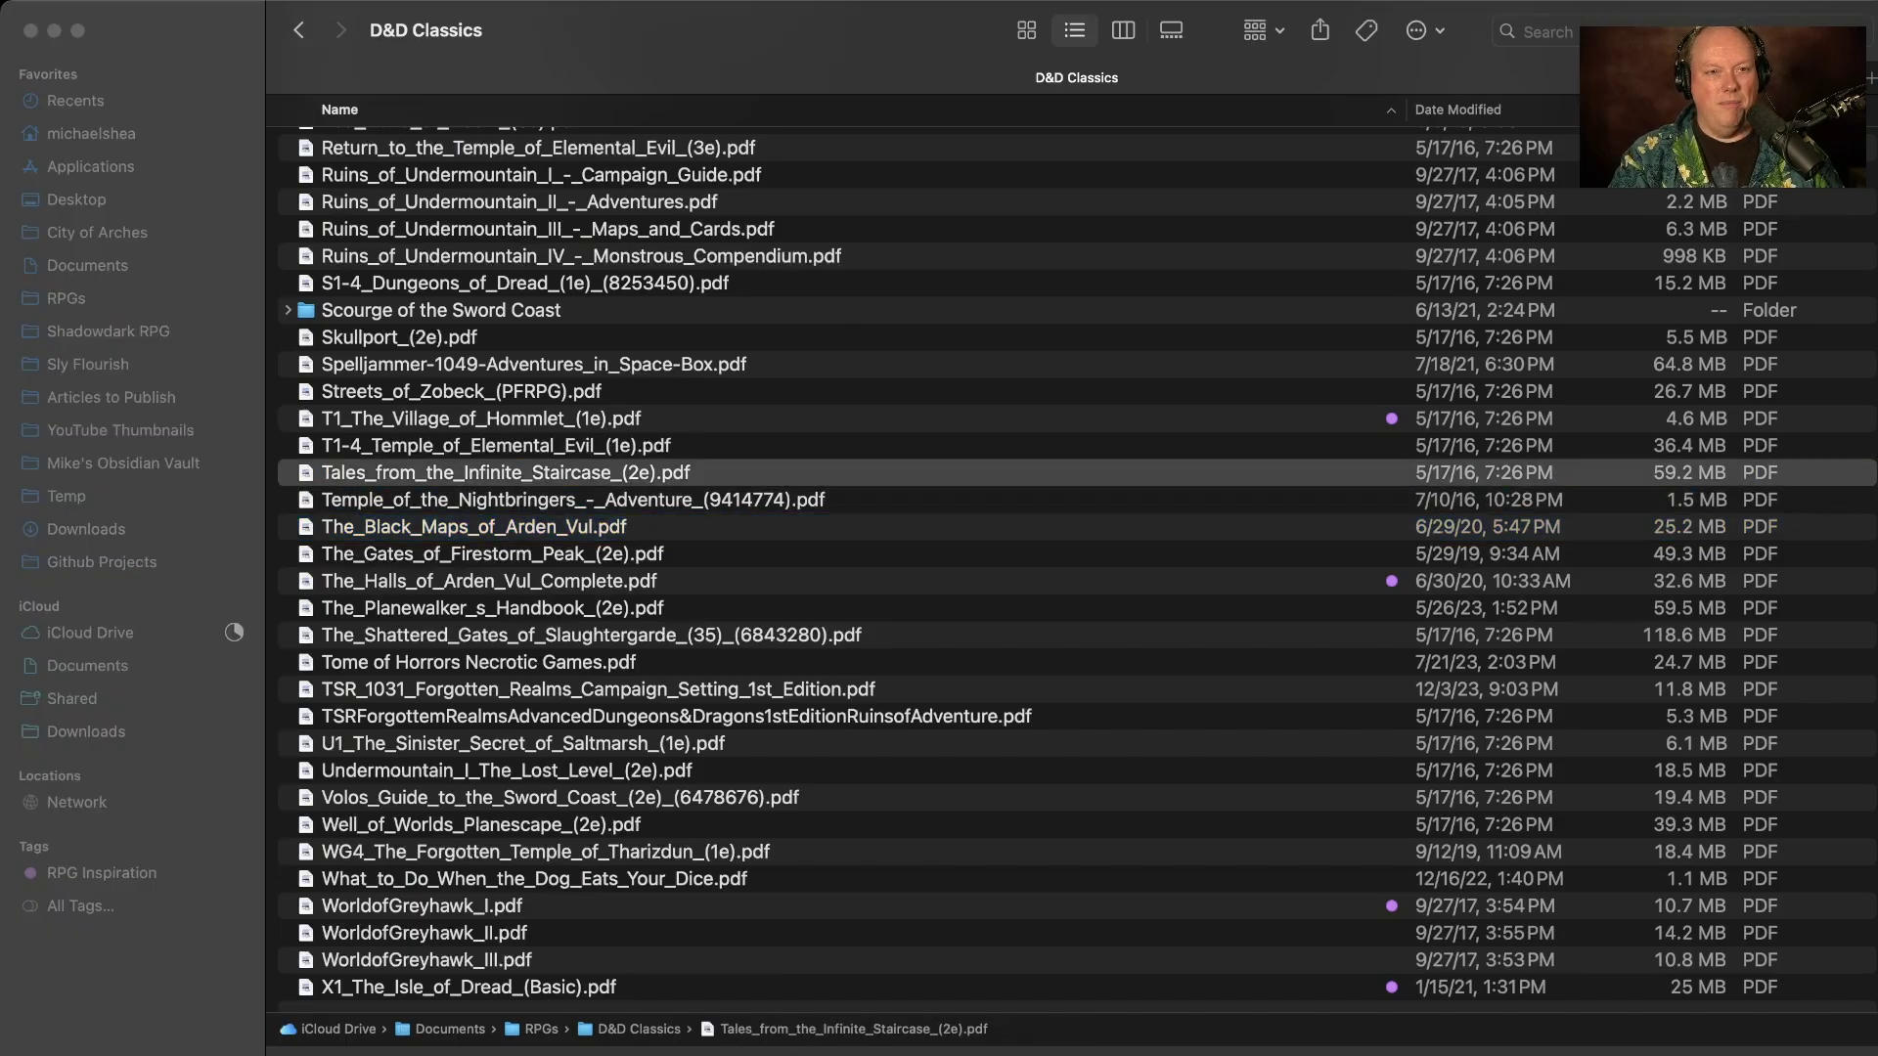
key(Up)
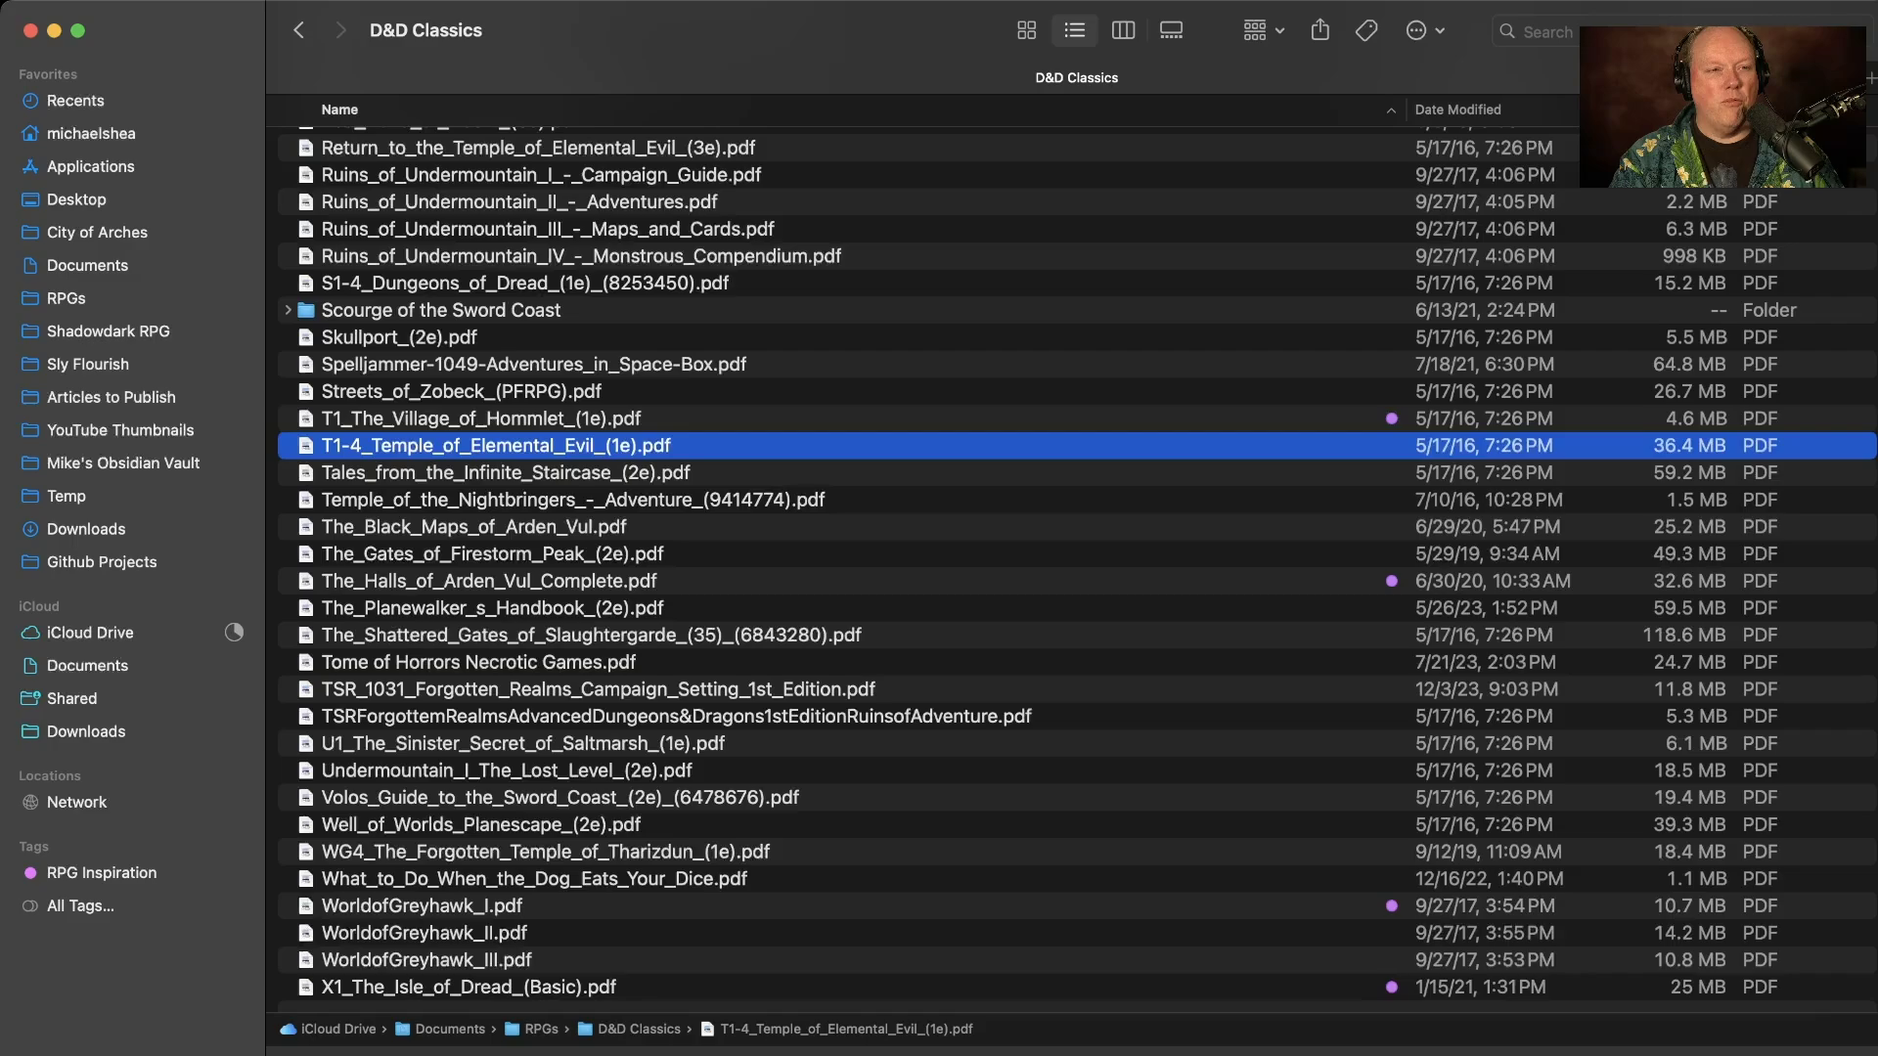
Step: Look over the rest of the D&D Classics PDFs, including WorldofGreyhawk_I.pdf, and return to the RPGs folder
scroll(1076, 568, up, 20)
scroll(1076, 568, up, 15)
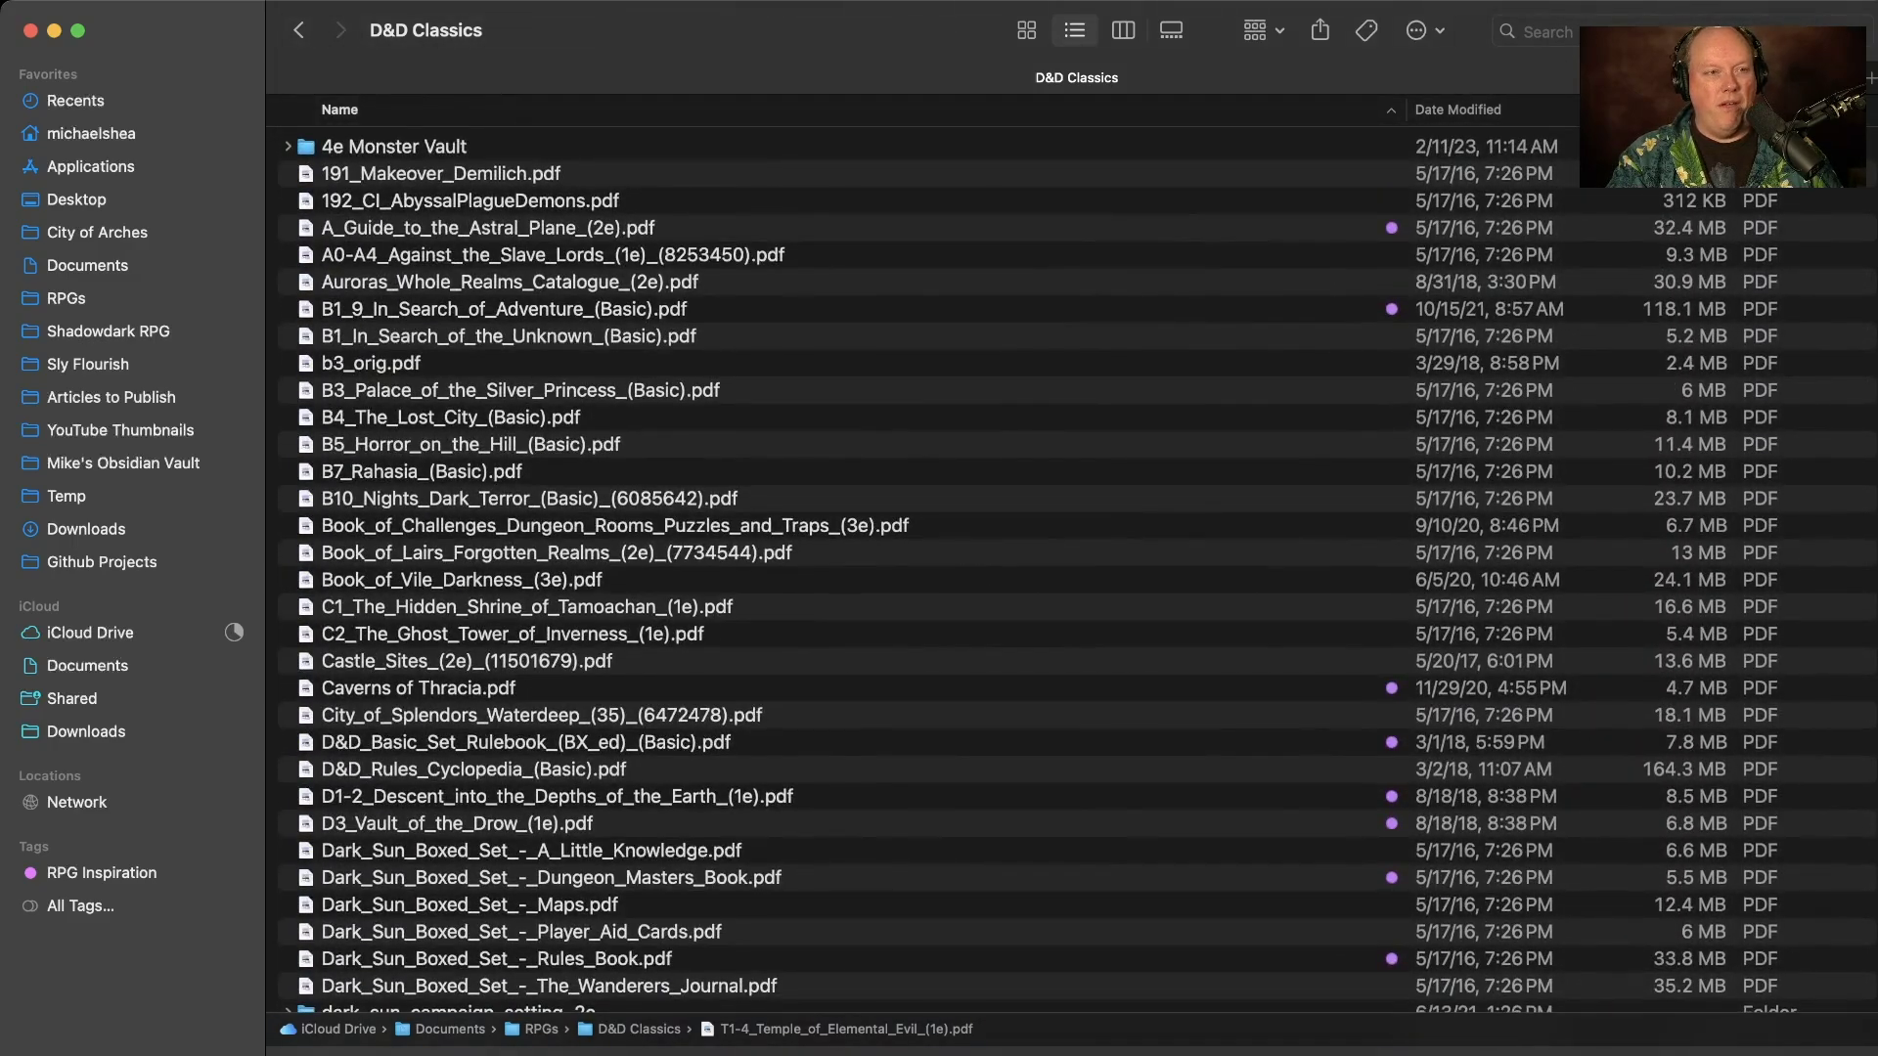
scroll(1076, 567, down, 20)
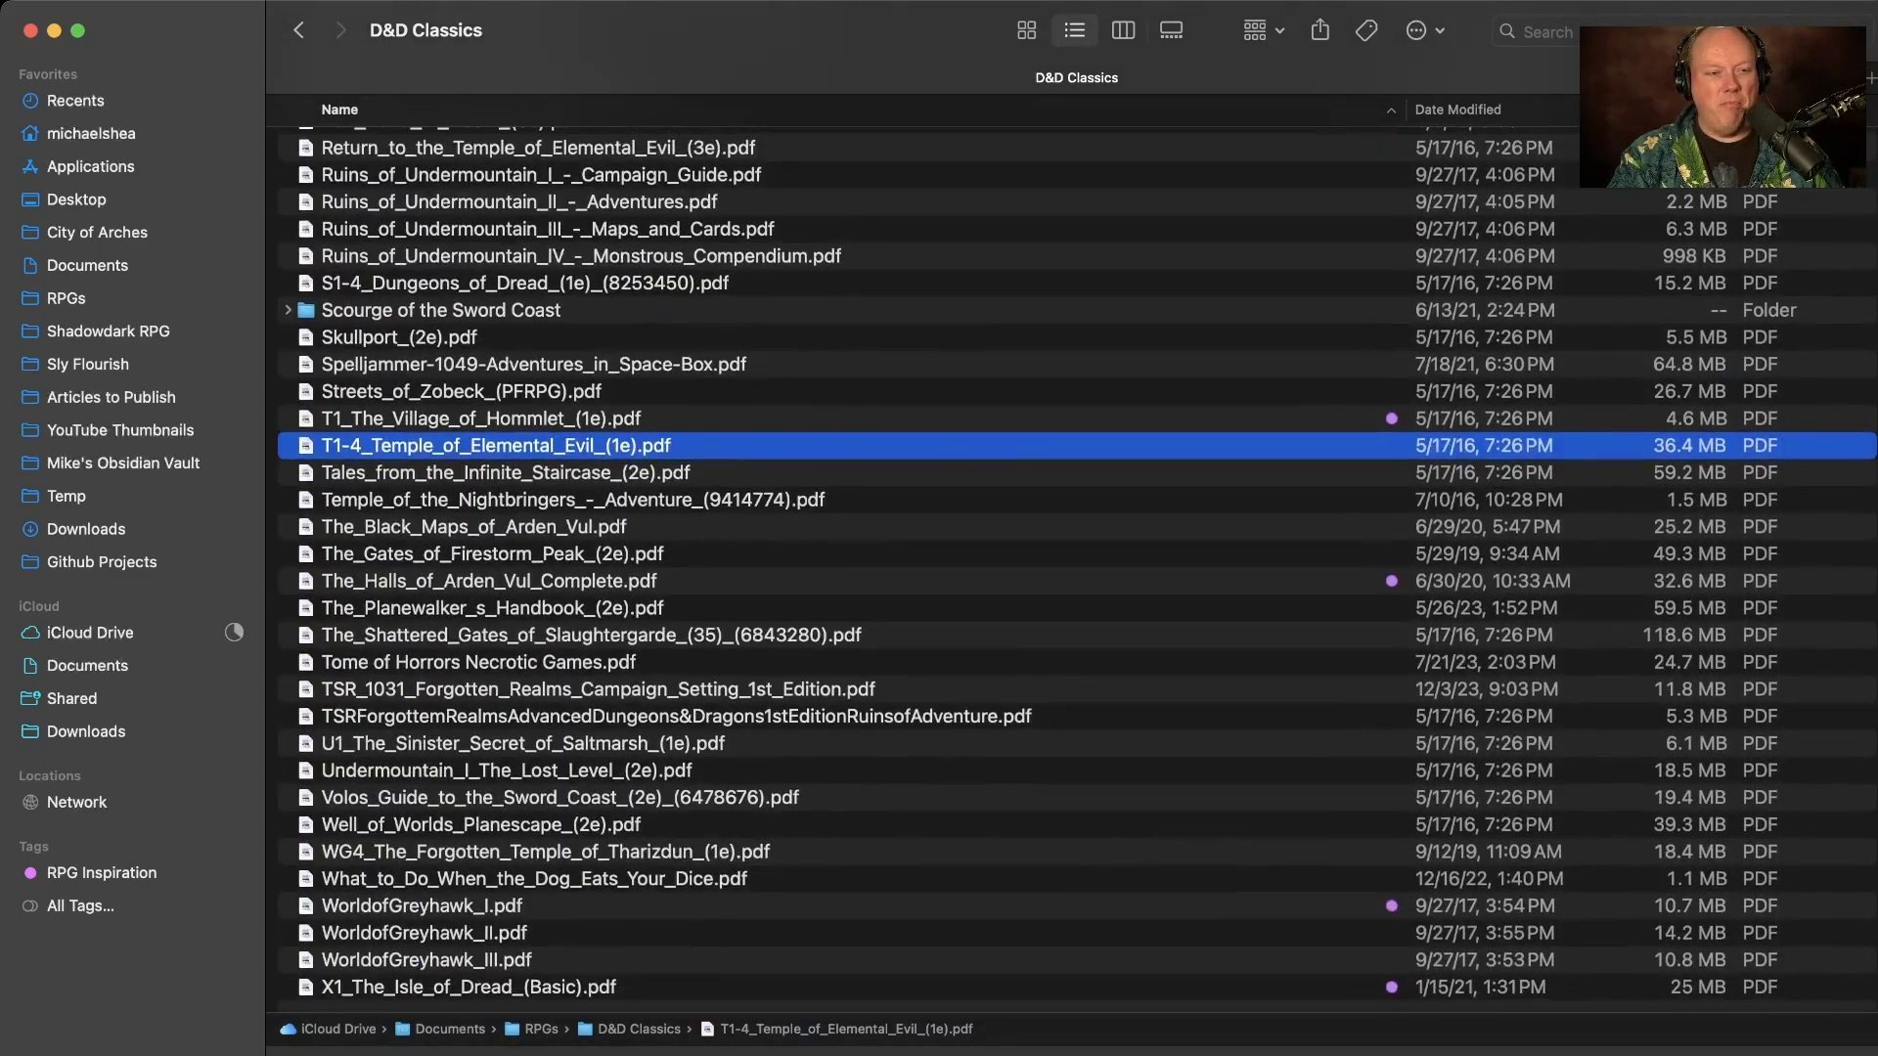
click(420, 906)
scroll(1076, 567, up, 20)
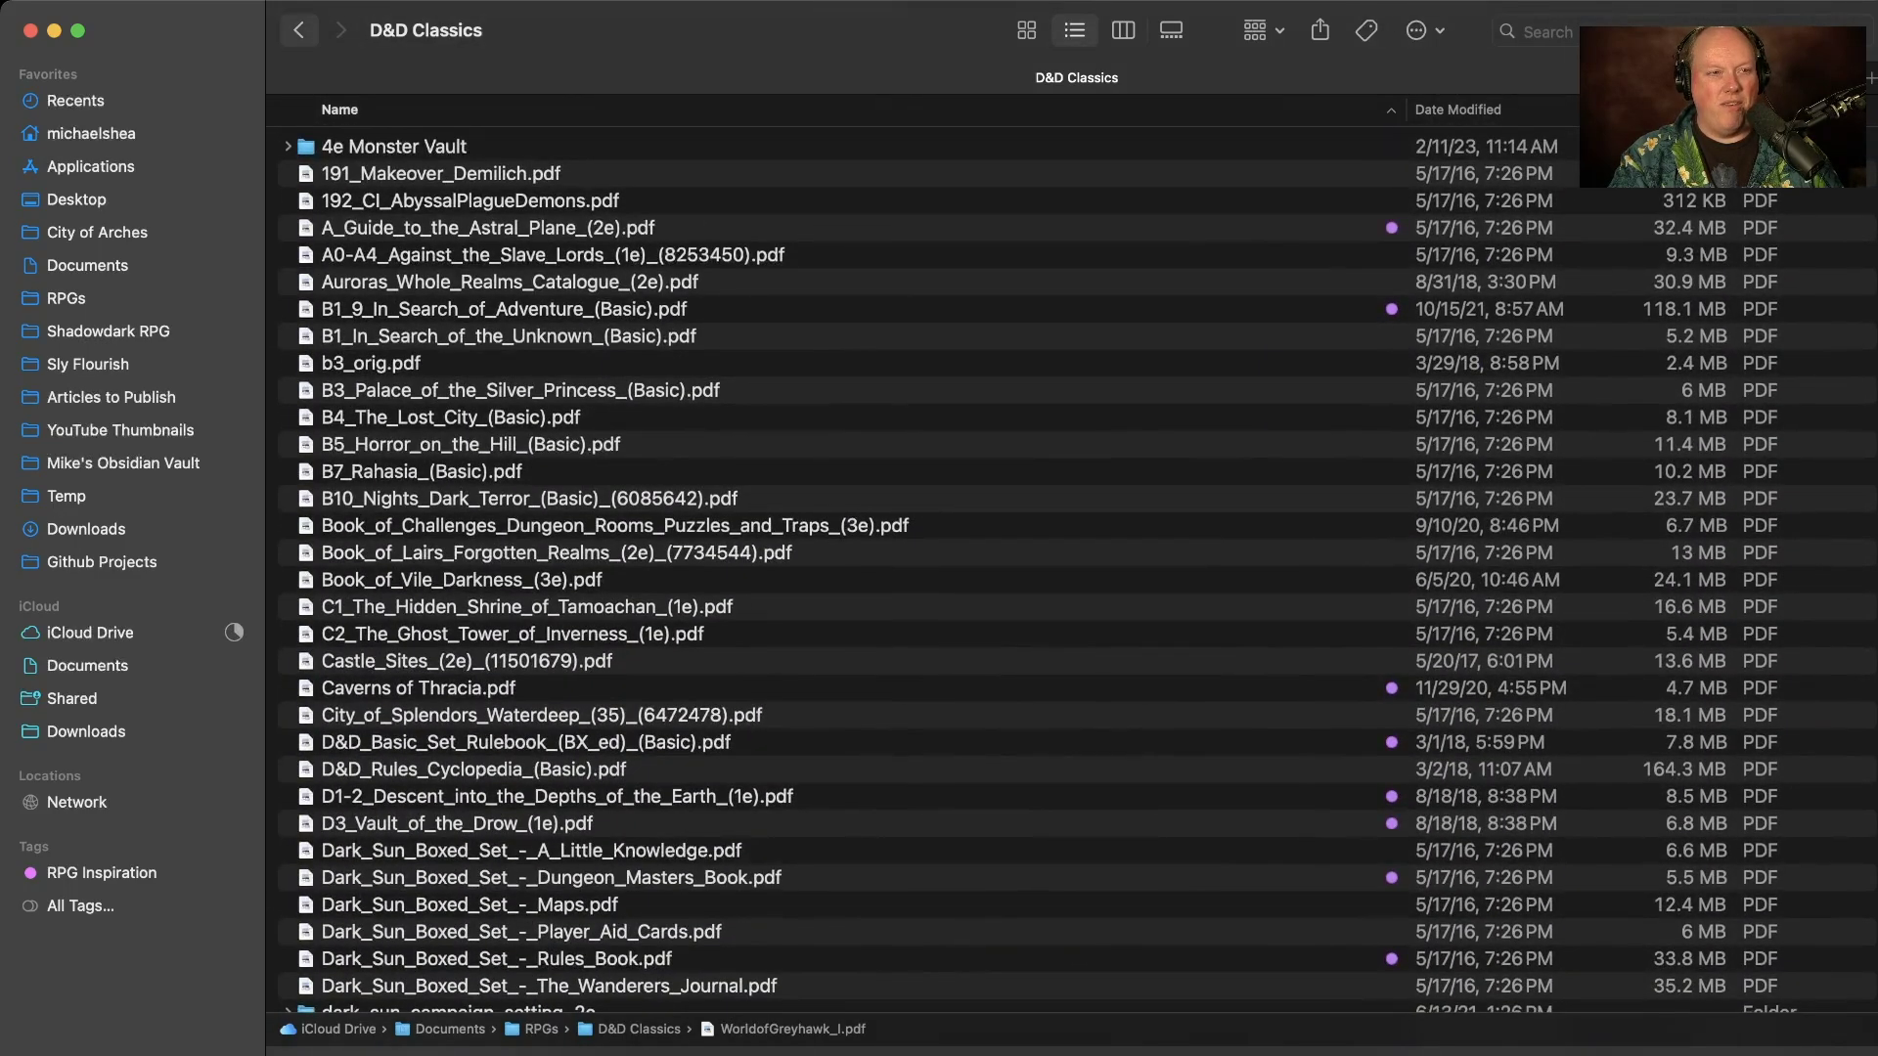
click(299, 30)
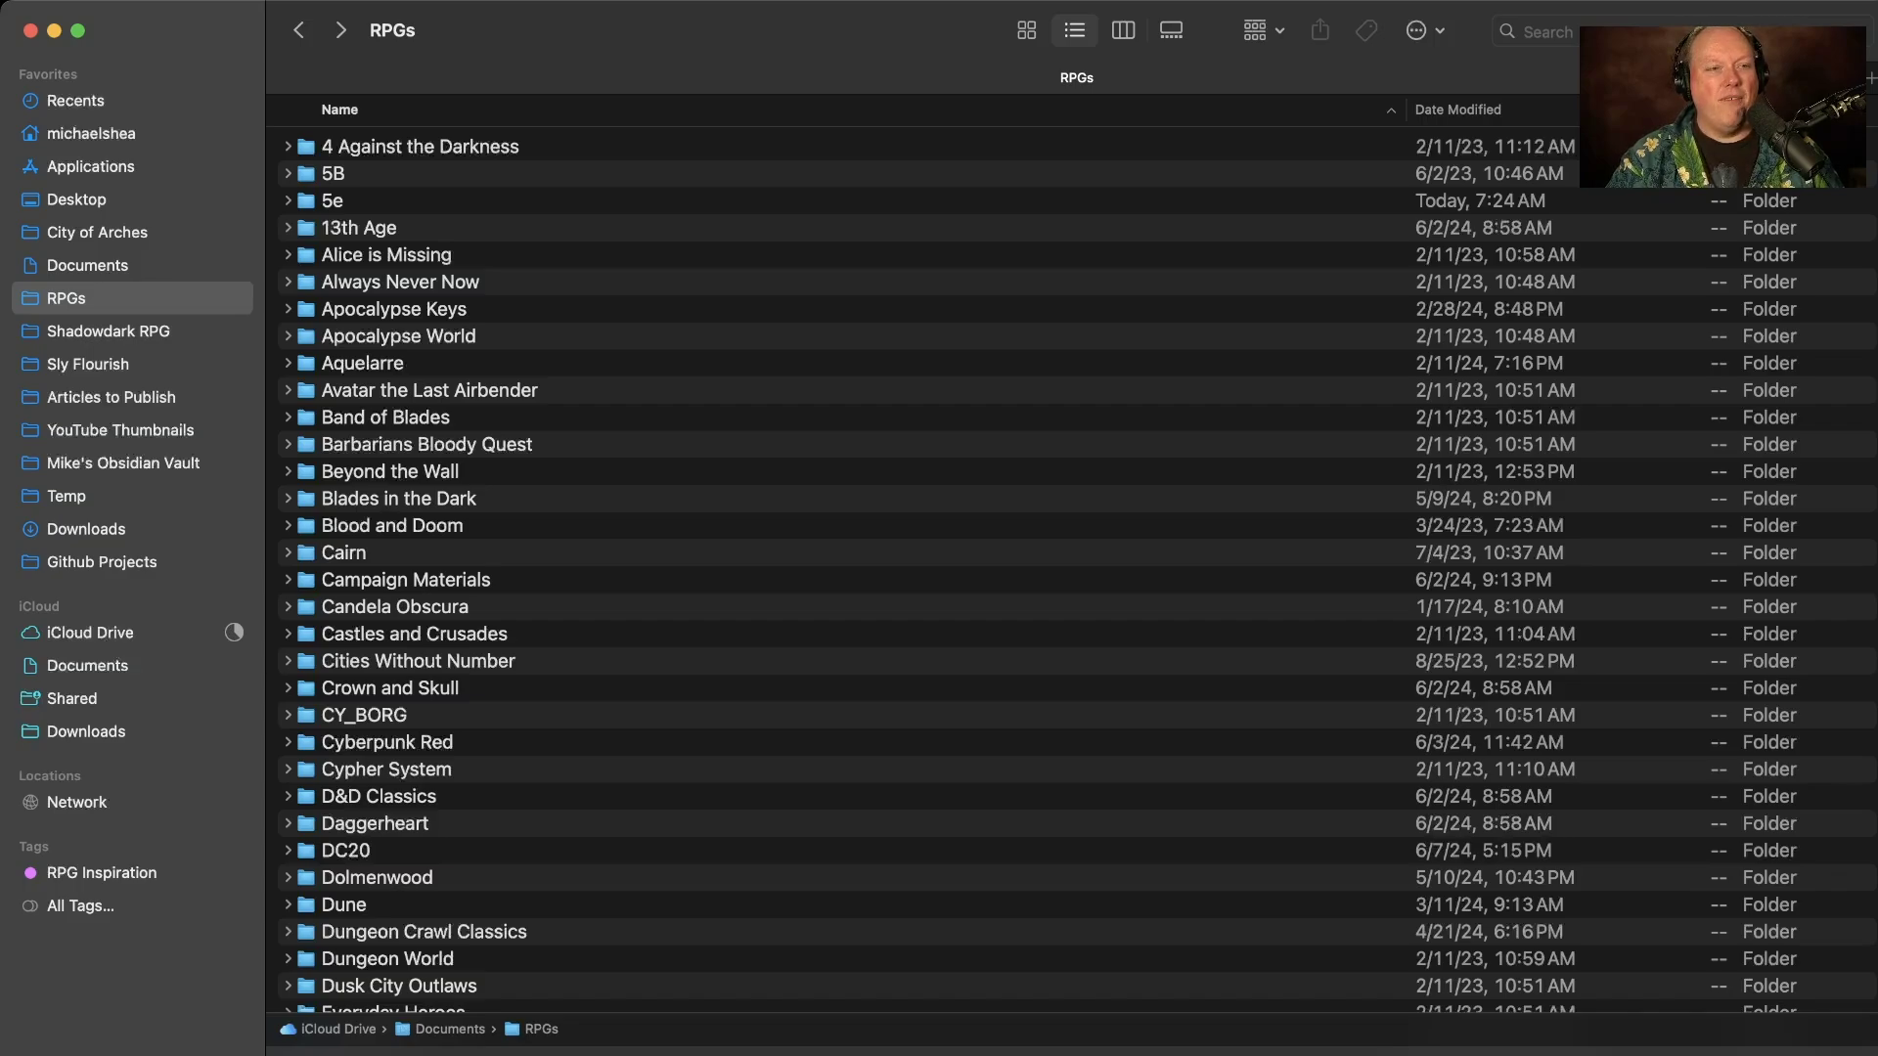
Step: Open the 5e folder and look through its publisher folders
click(333, 201)
key(super+Down)
scroll(1076, 567, down, 10)
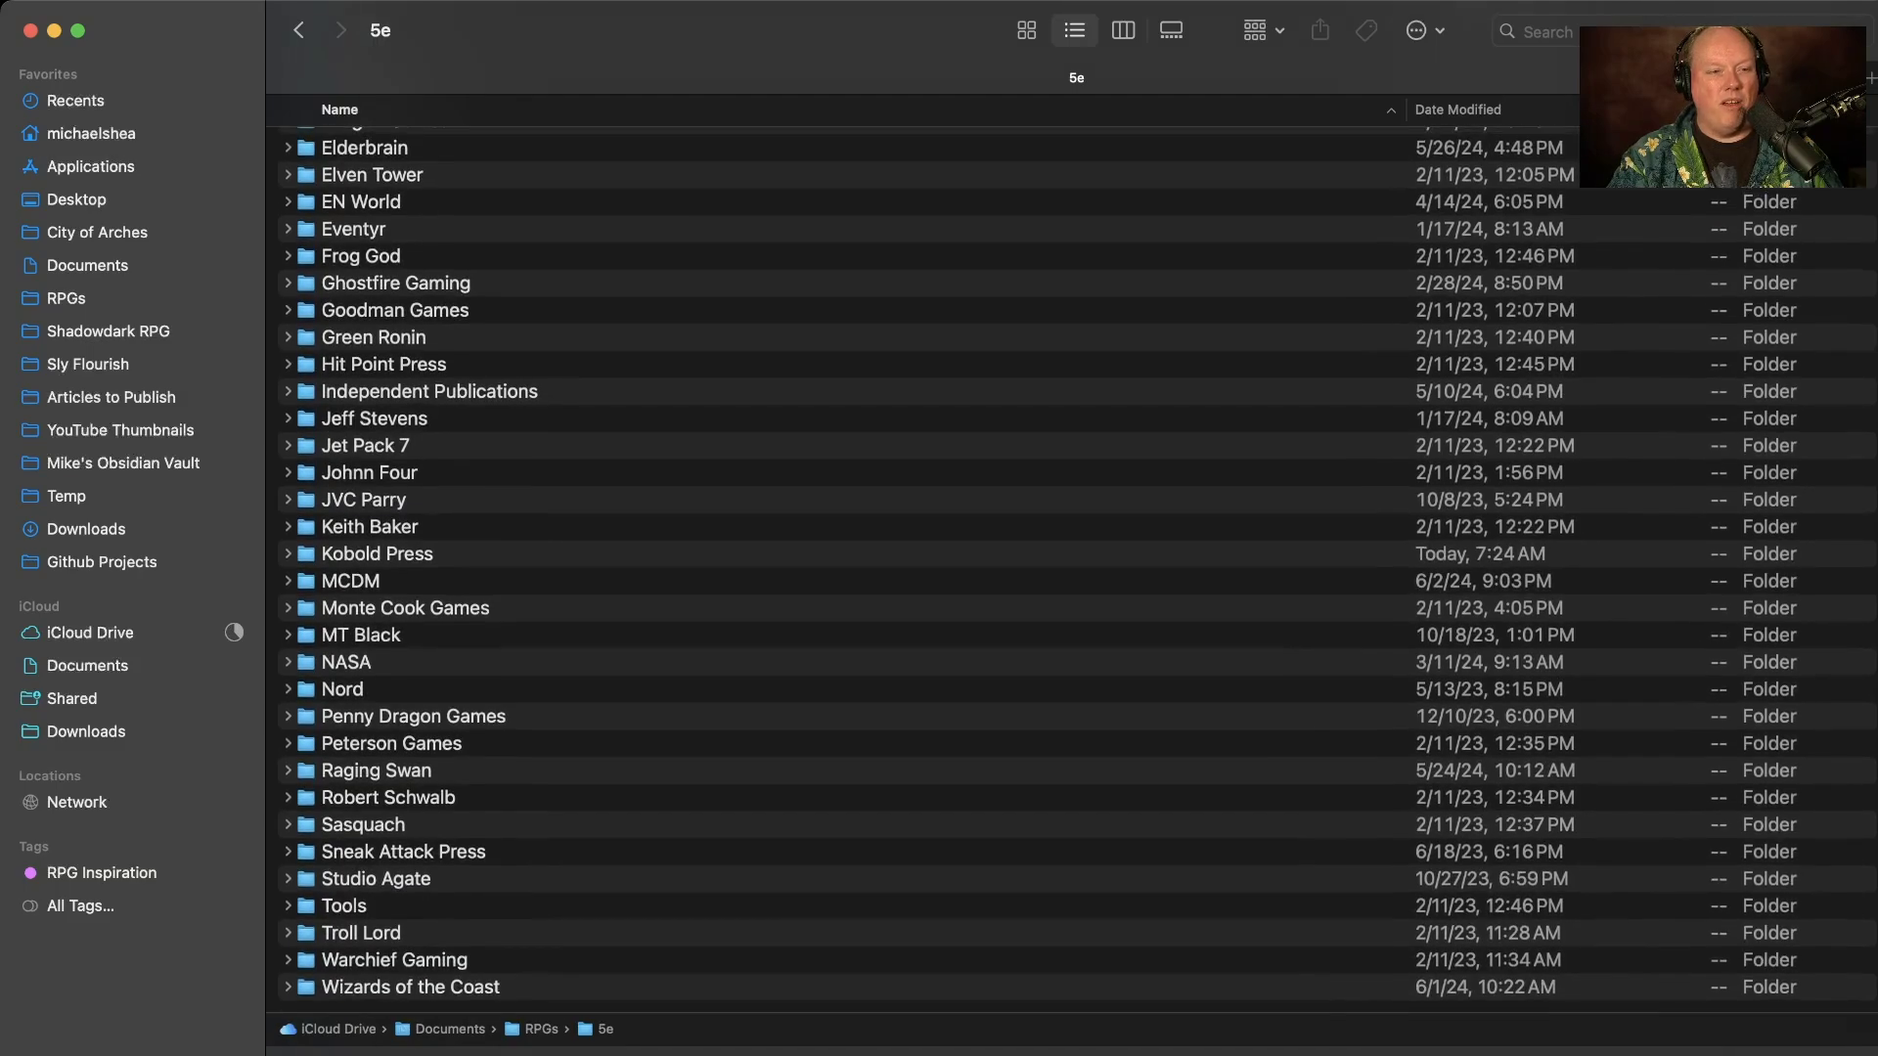
scroll(1076, 567, up, 10)
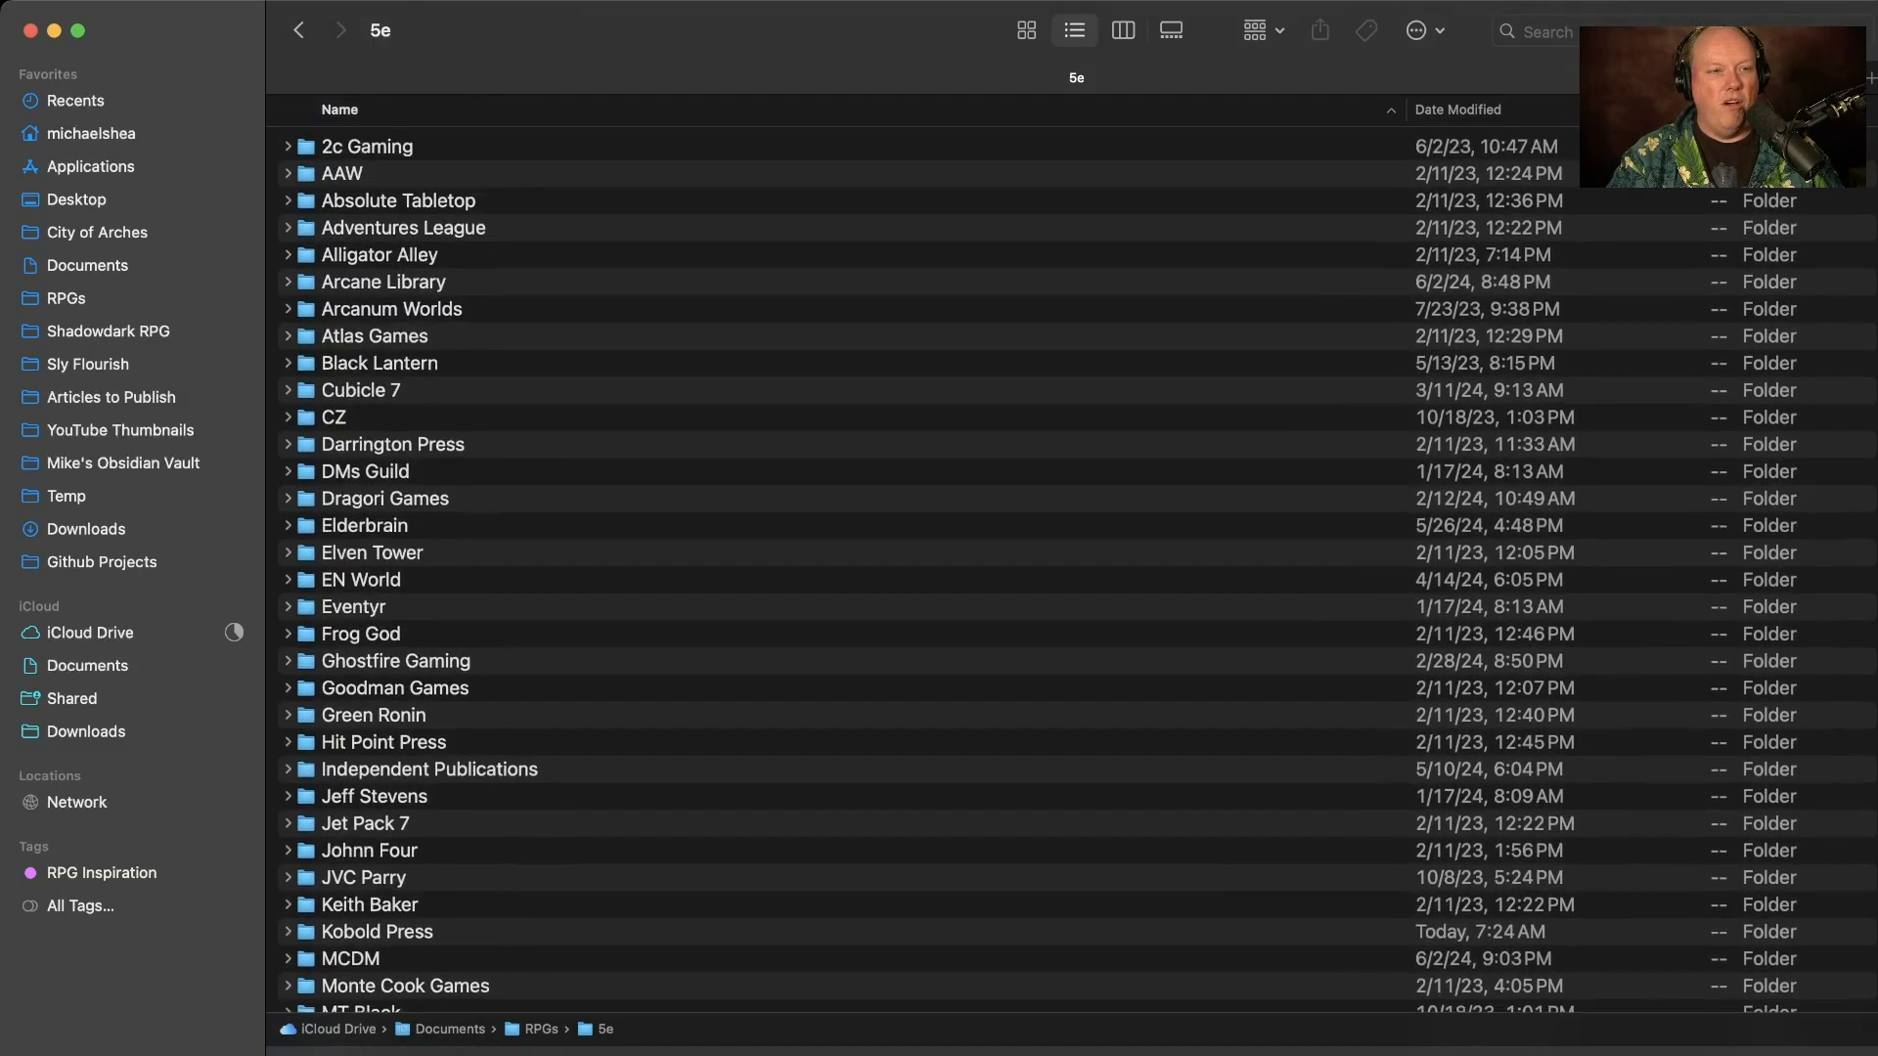
Step: Open the Alligator Alley folder, preview its Esper Genesis 5E PDFs, and return to the 5e folder
double_click(379, 254)
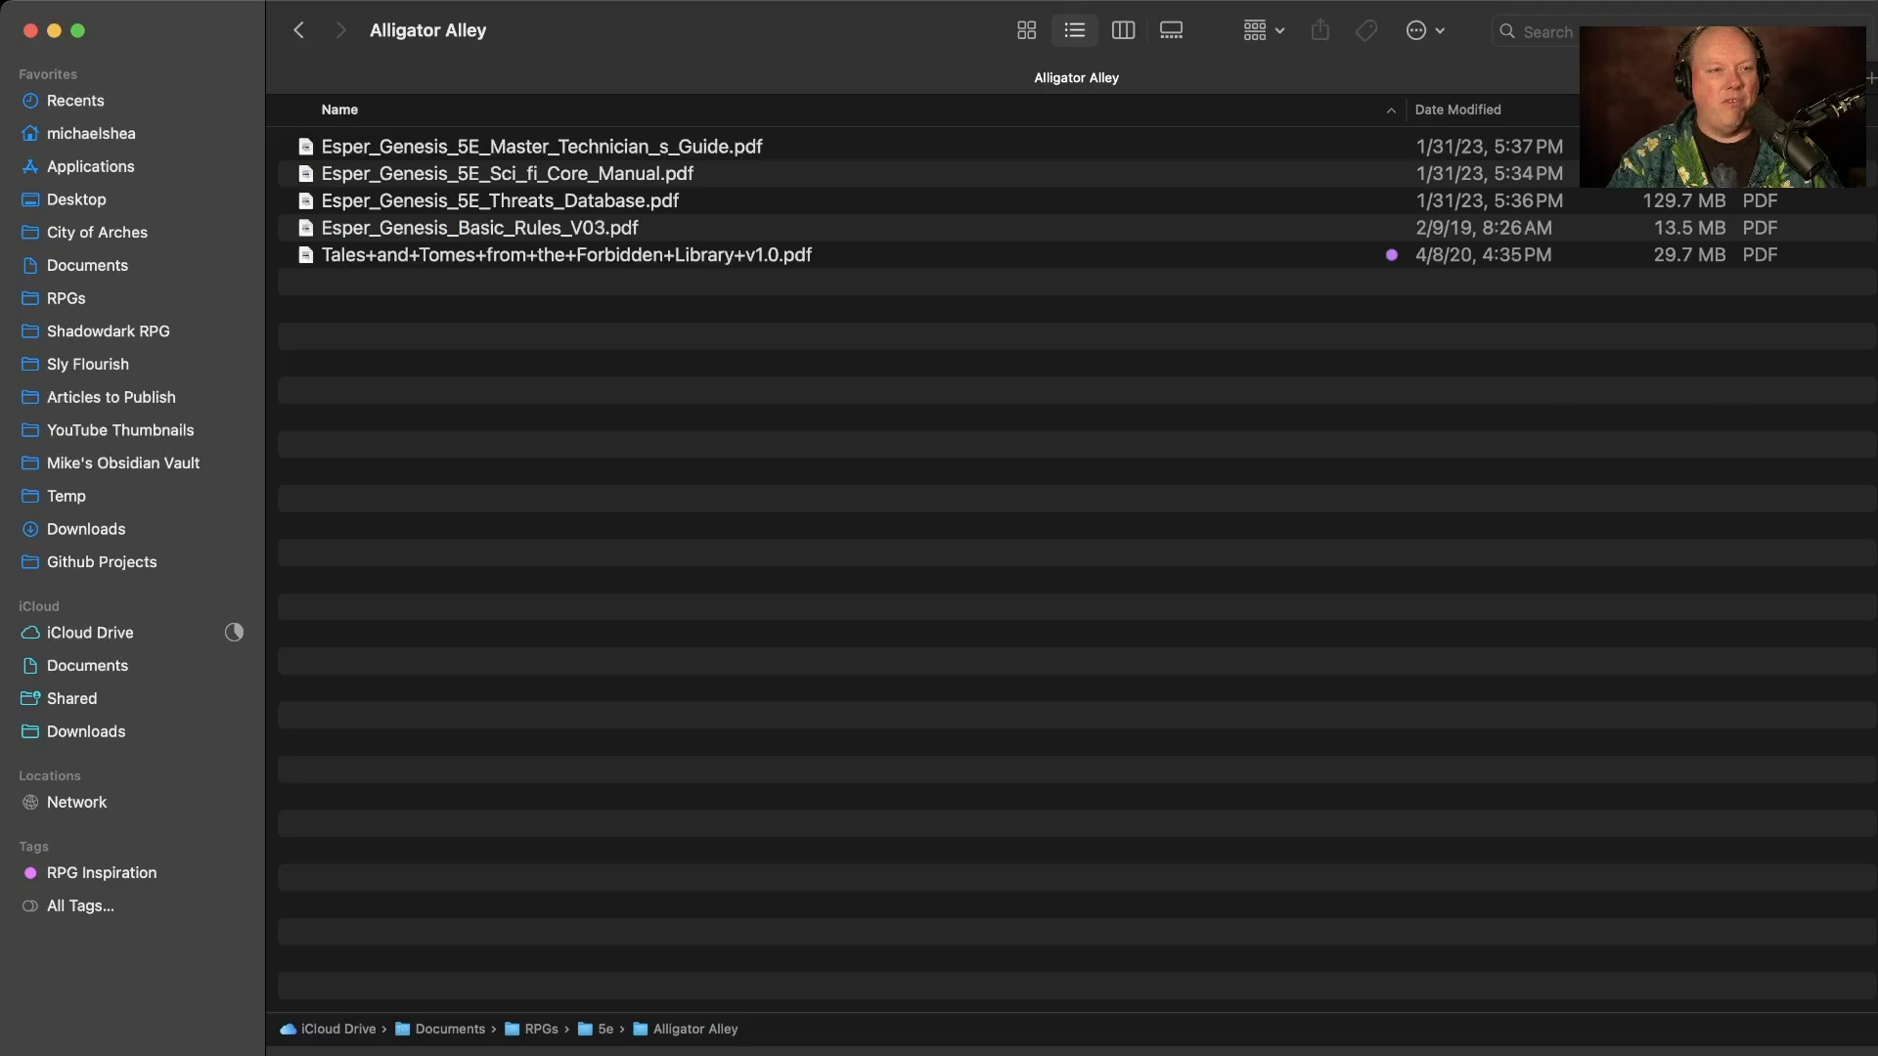
key(Down)
key(space)
key(Down)
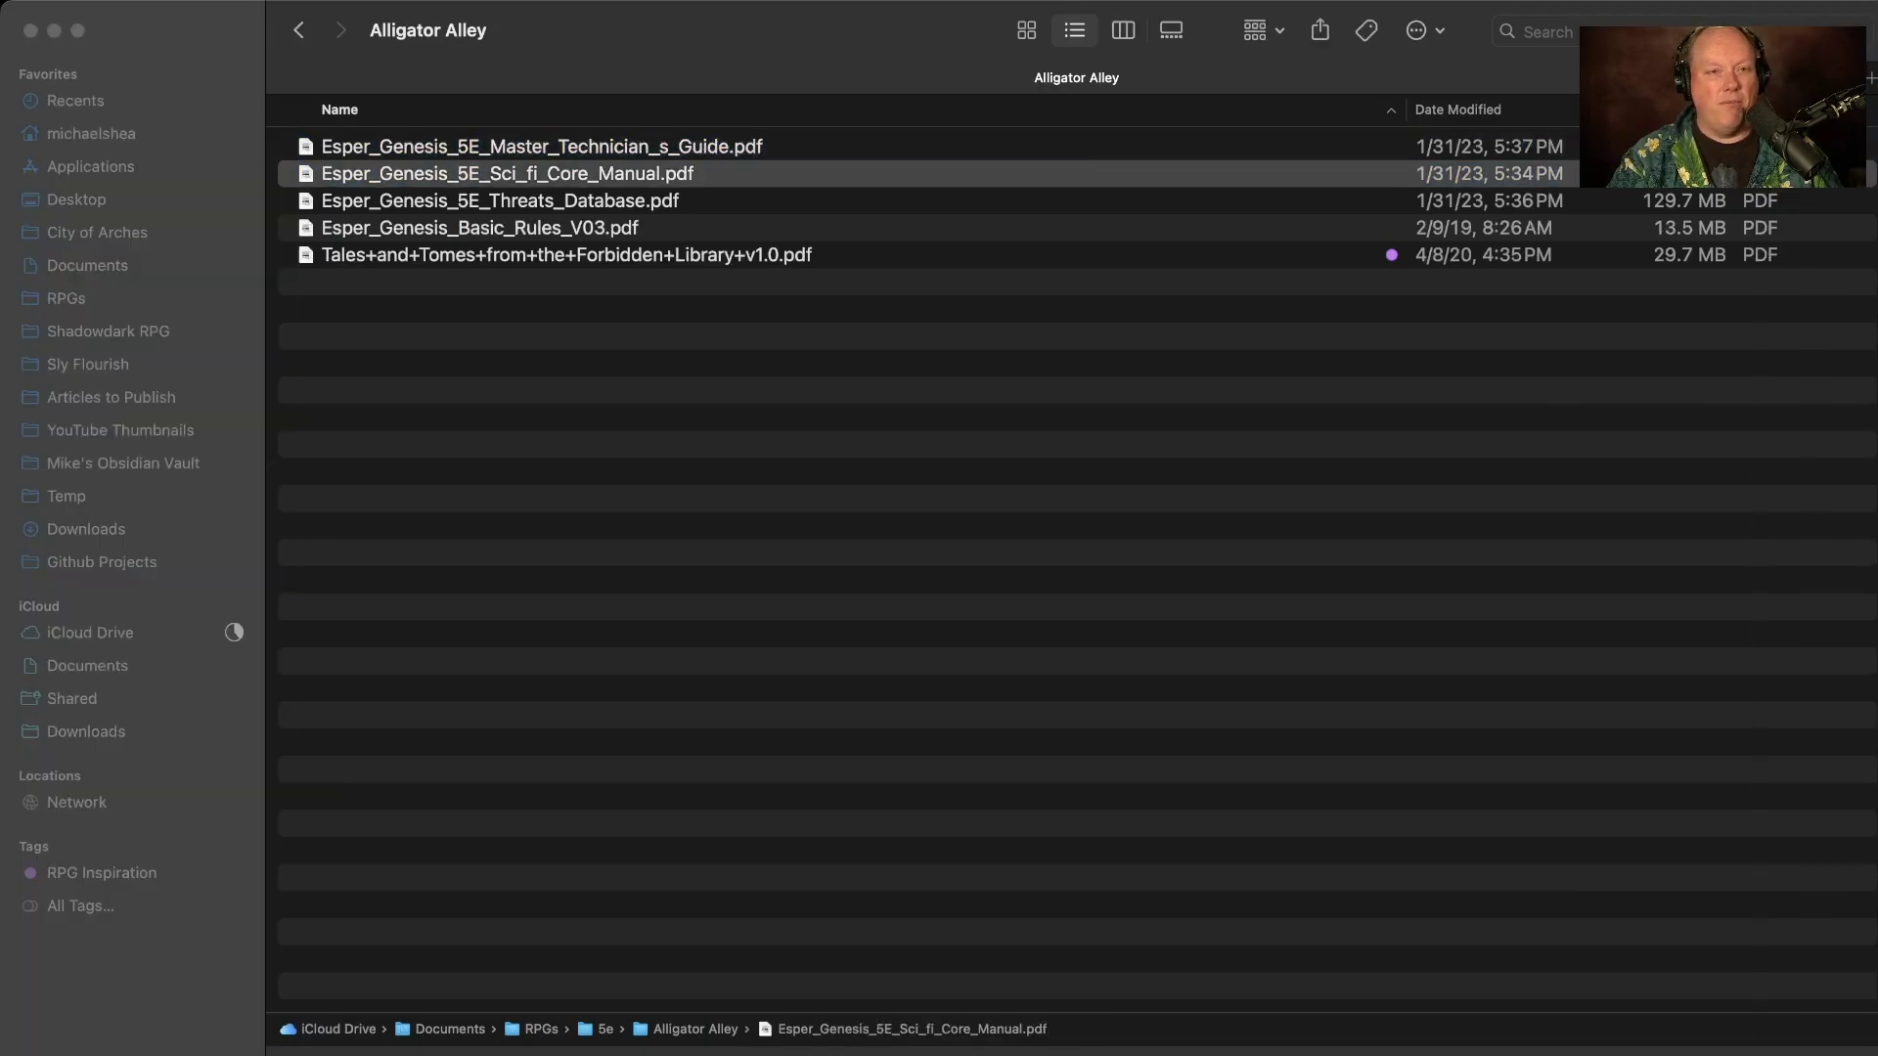
key(Down)
key(space)
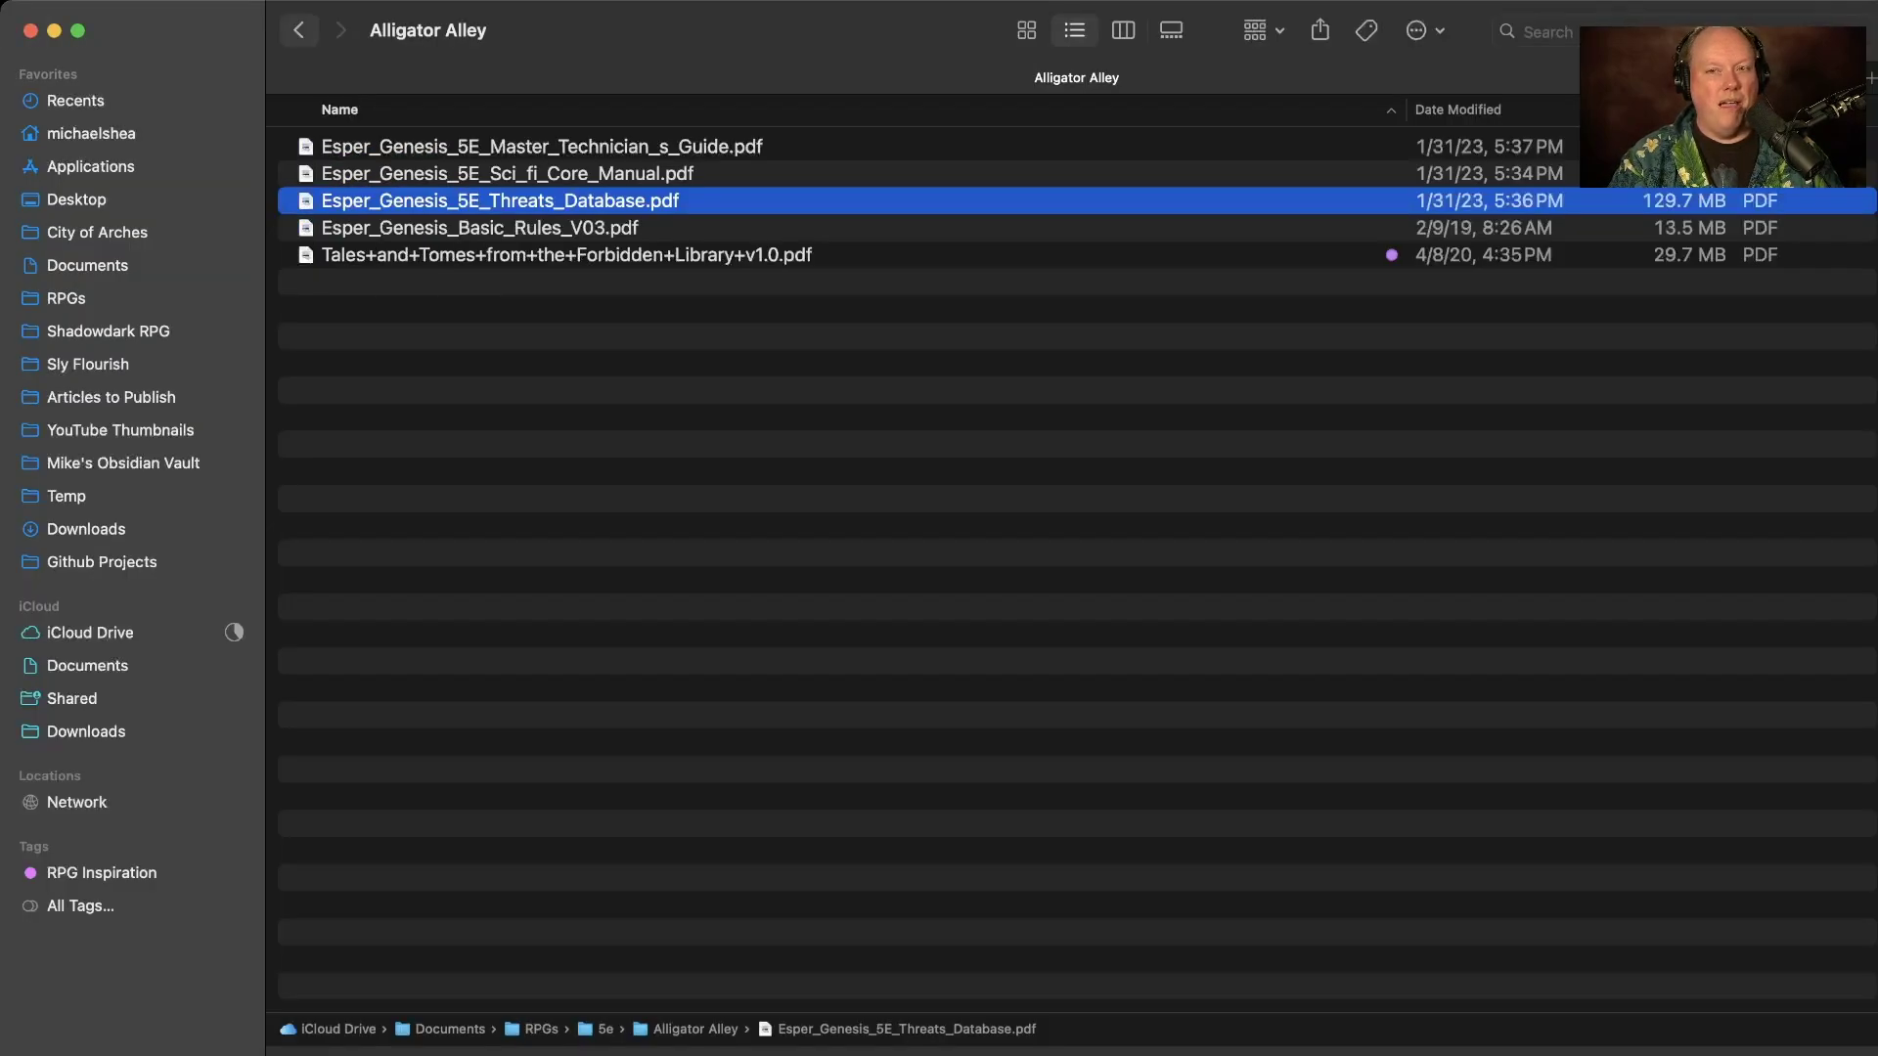
key(cmd+bracketleft)
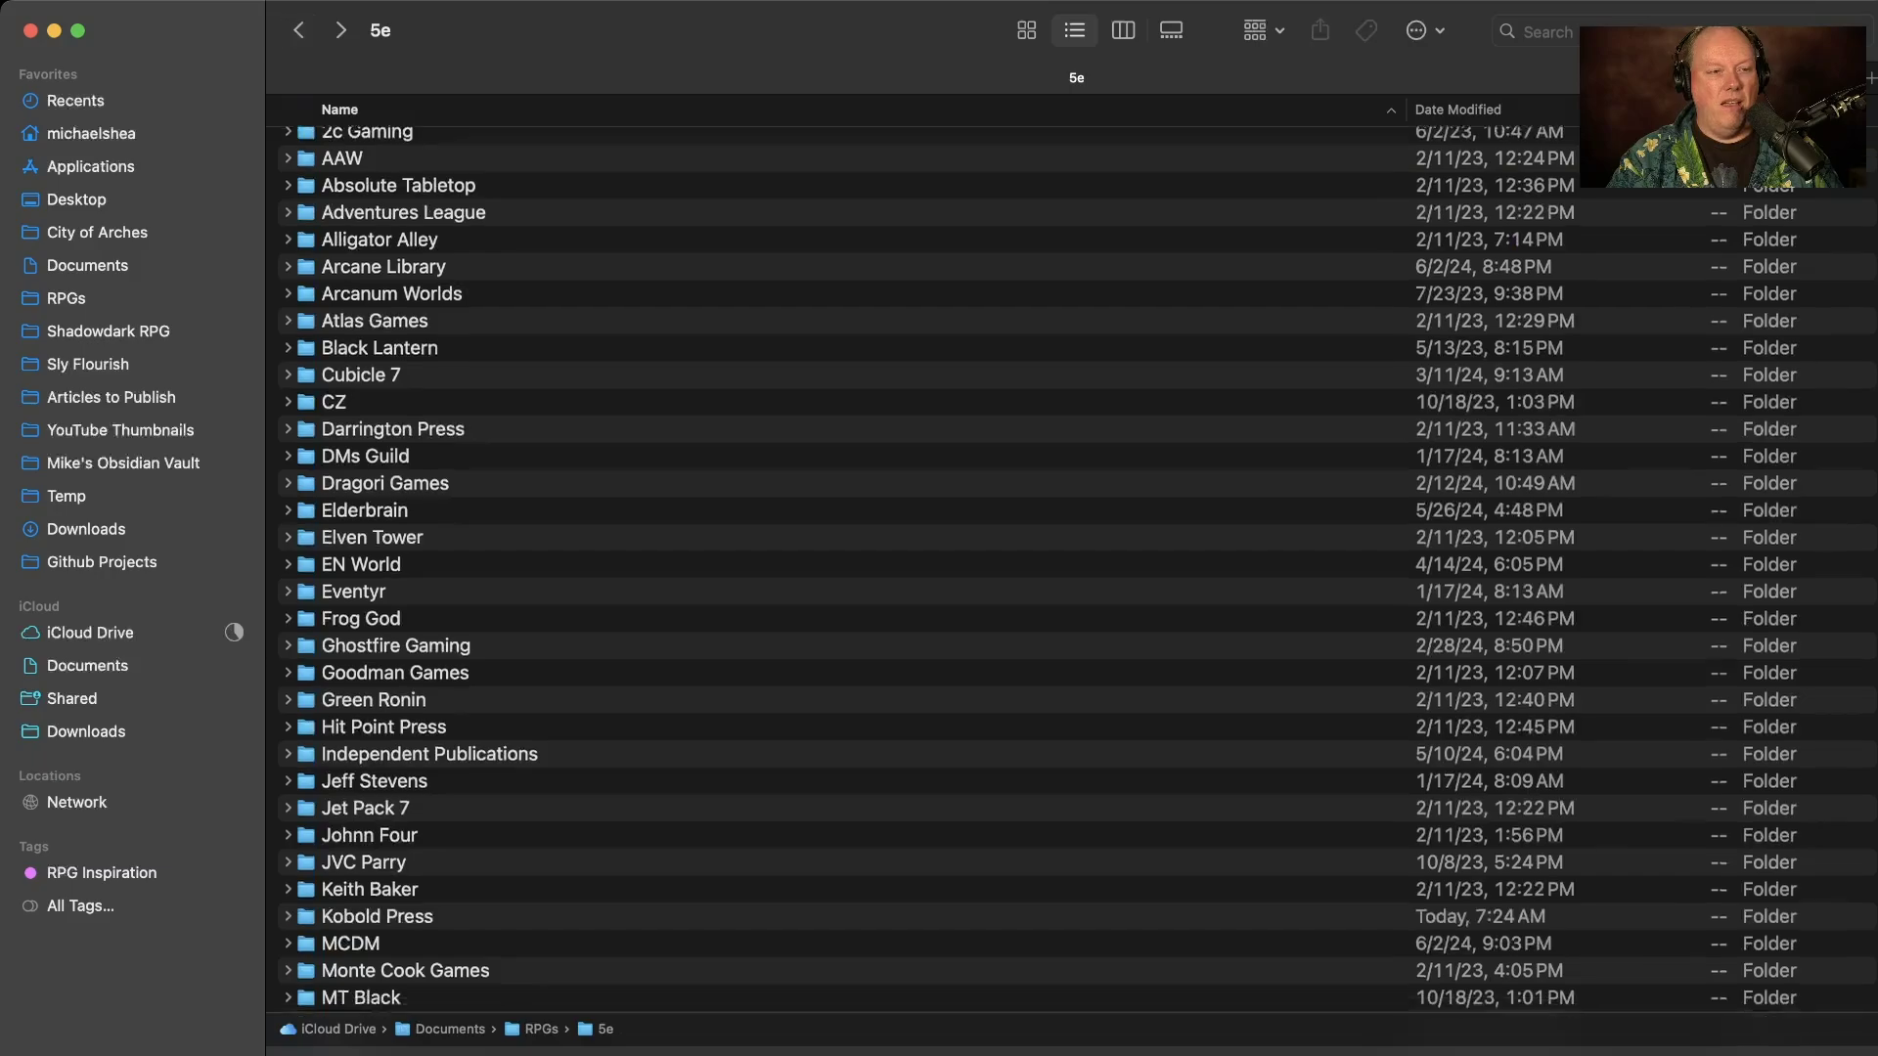
Step: View the contents of the Hit Point Press folder and return to the 5e folder
text(hit)
key(cmd+Down)
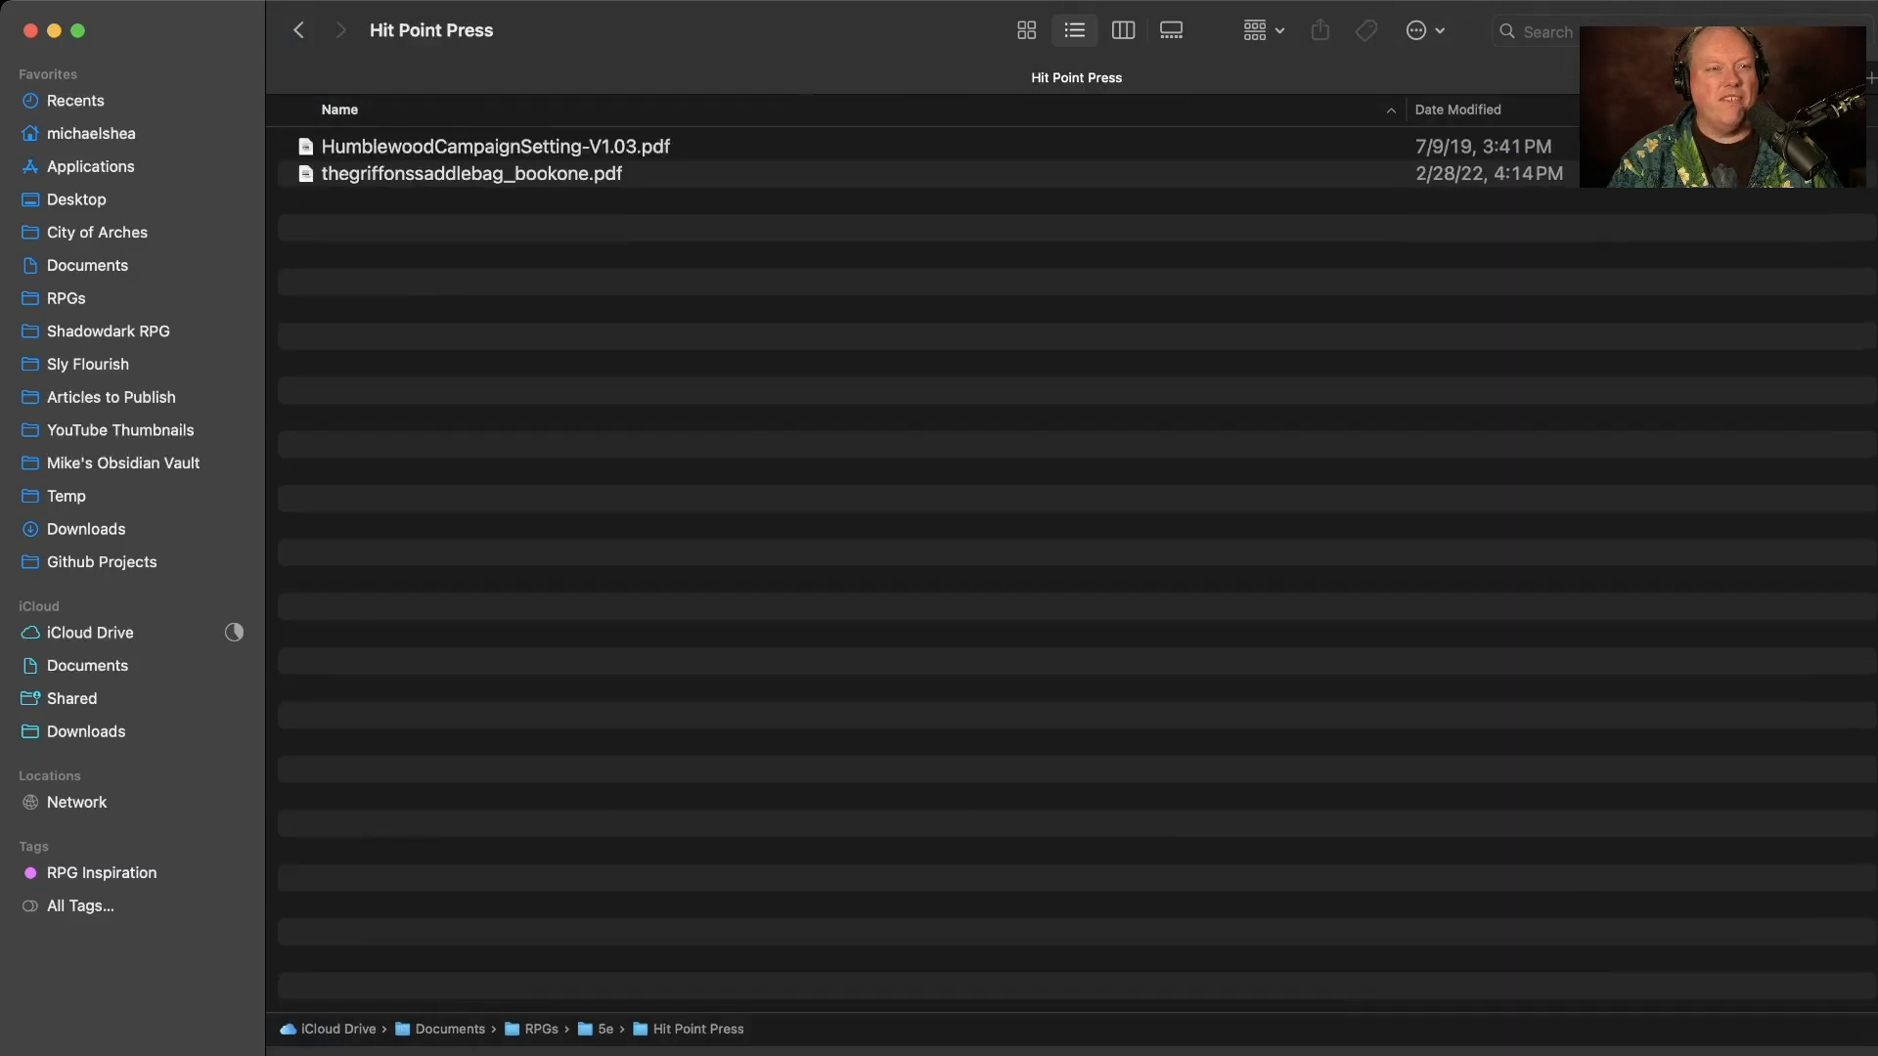
key(cmd+bracketleft)
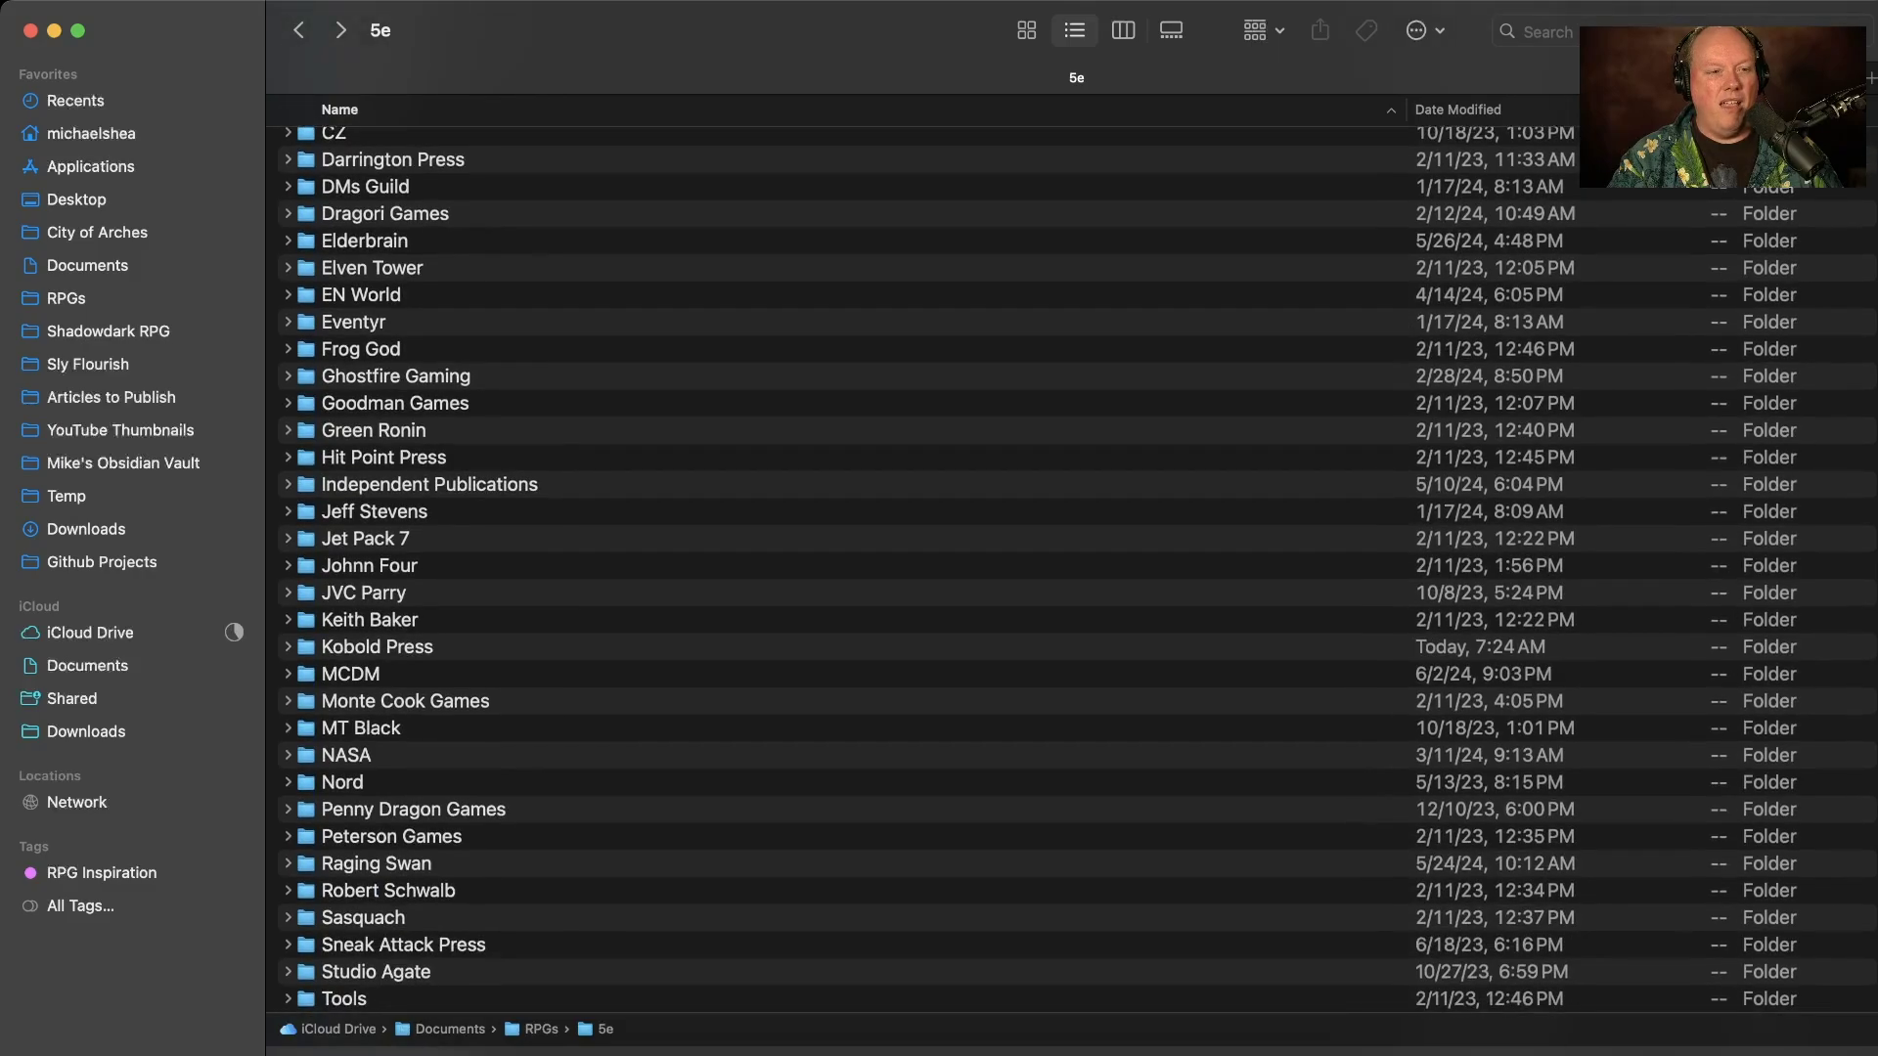
Step: Open the MCDM folder, expand Arcadia to view its issues, collapse it, and return to the 5e folder
text(mcdm)
key(super+Down)
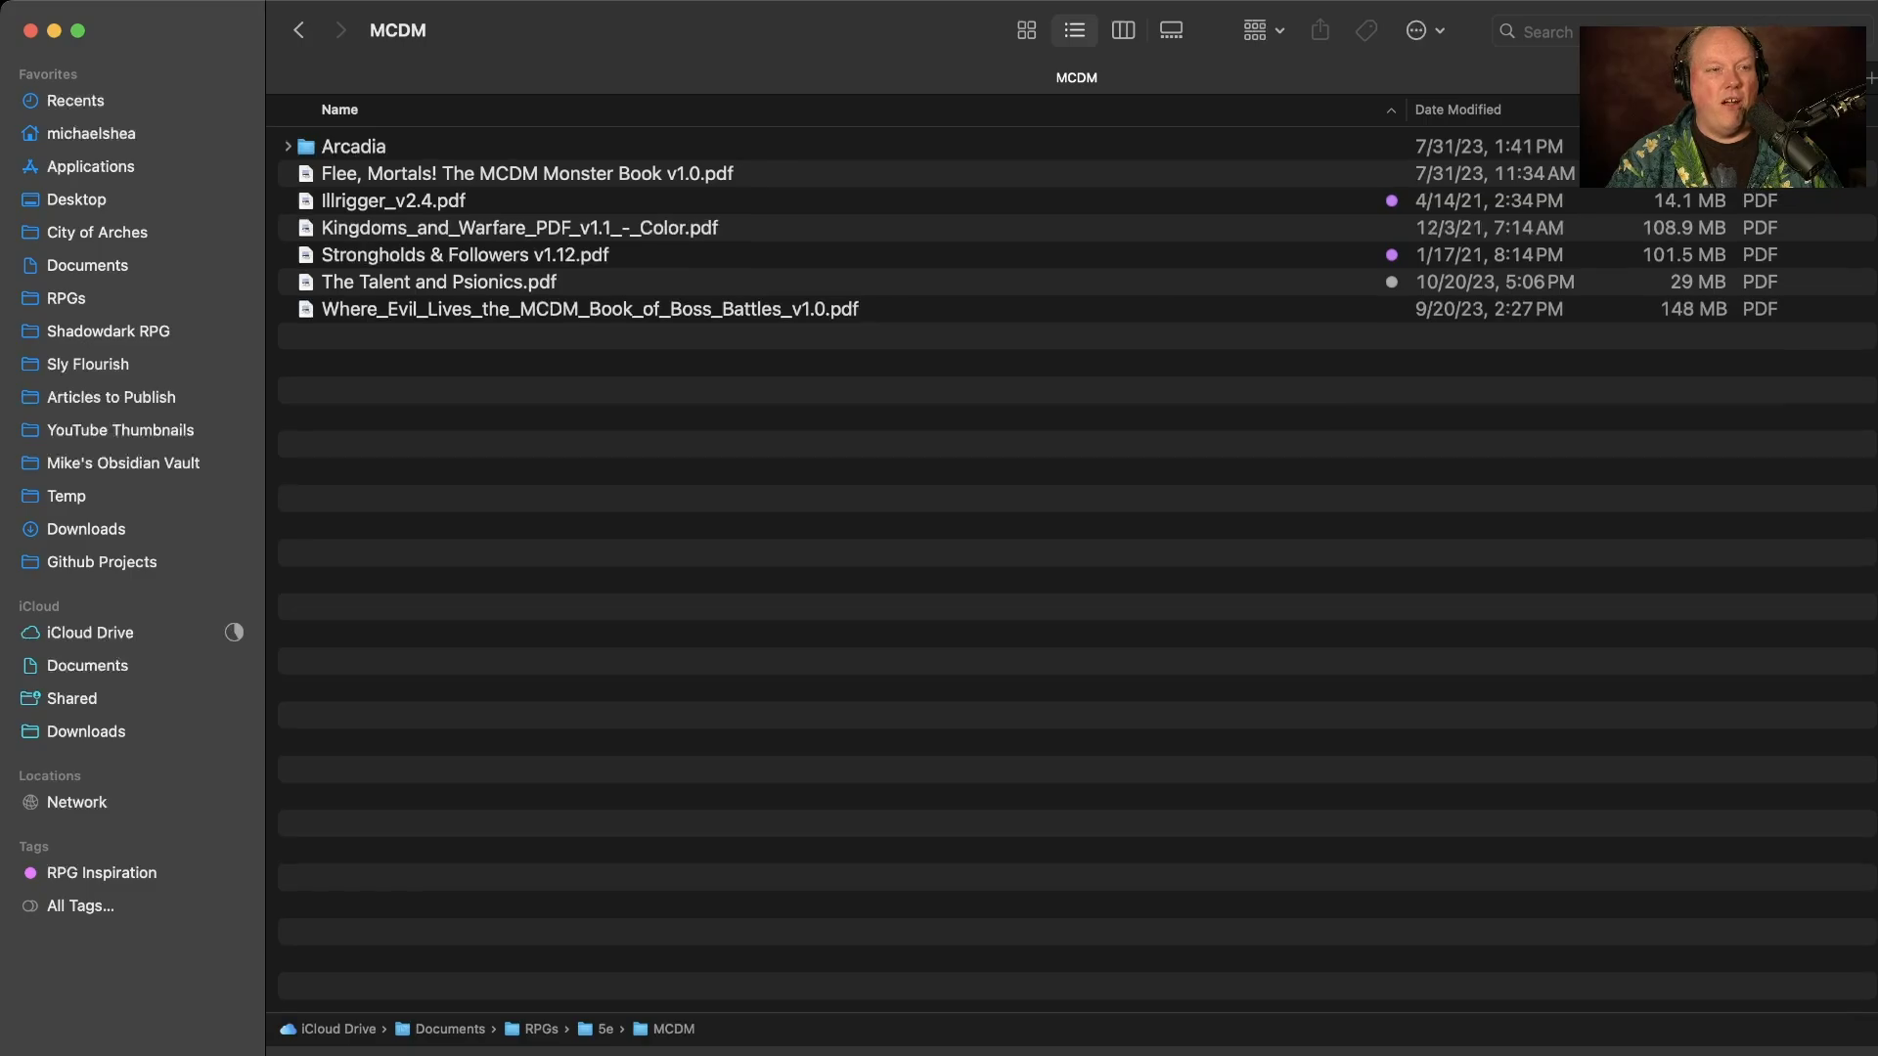
key(Right)
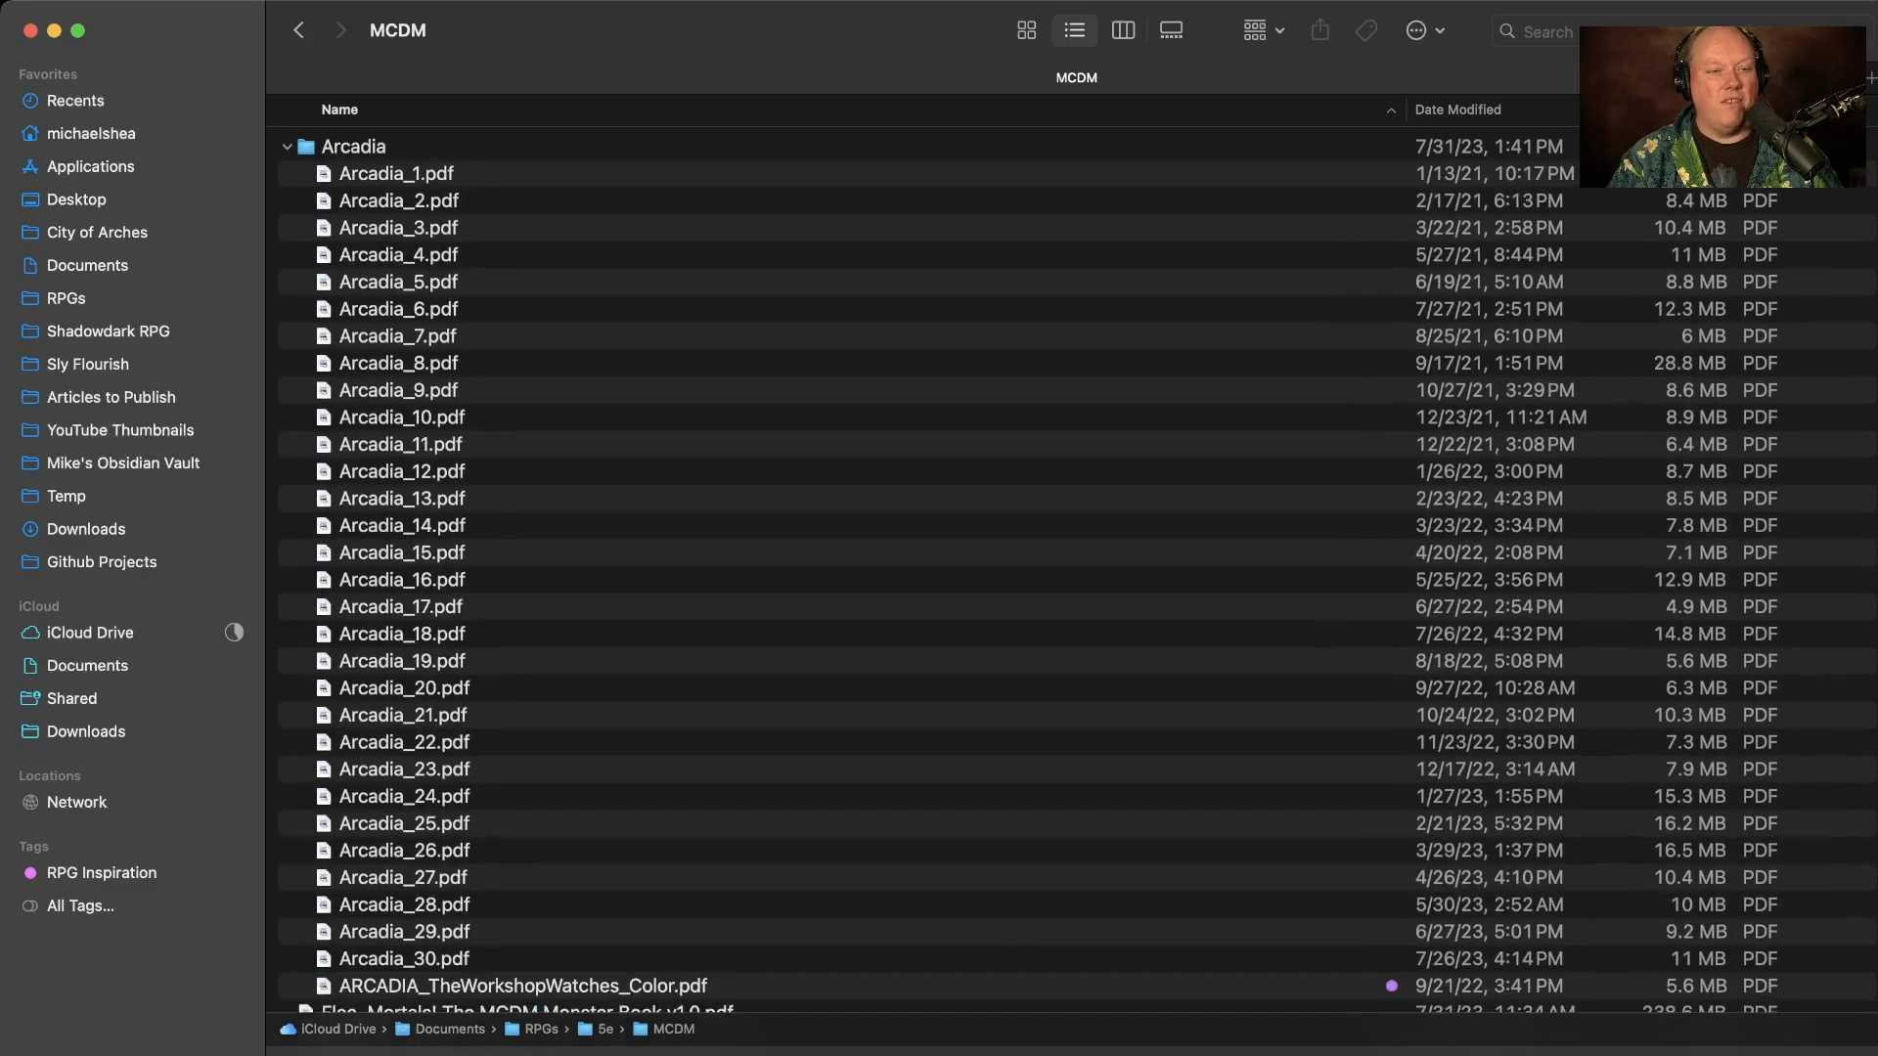
key(Left)
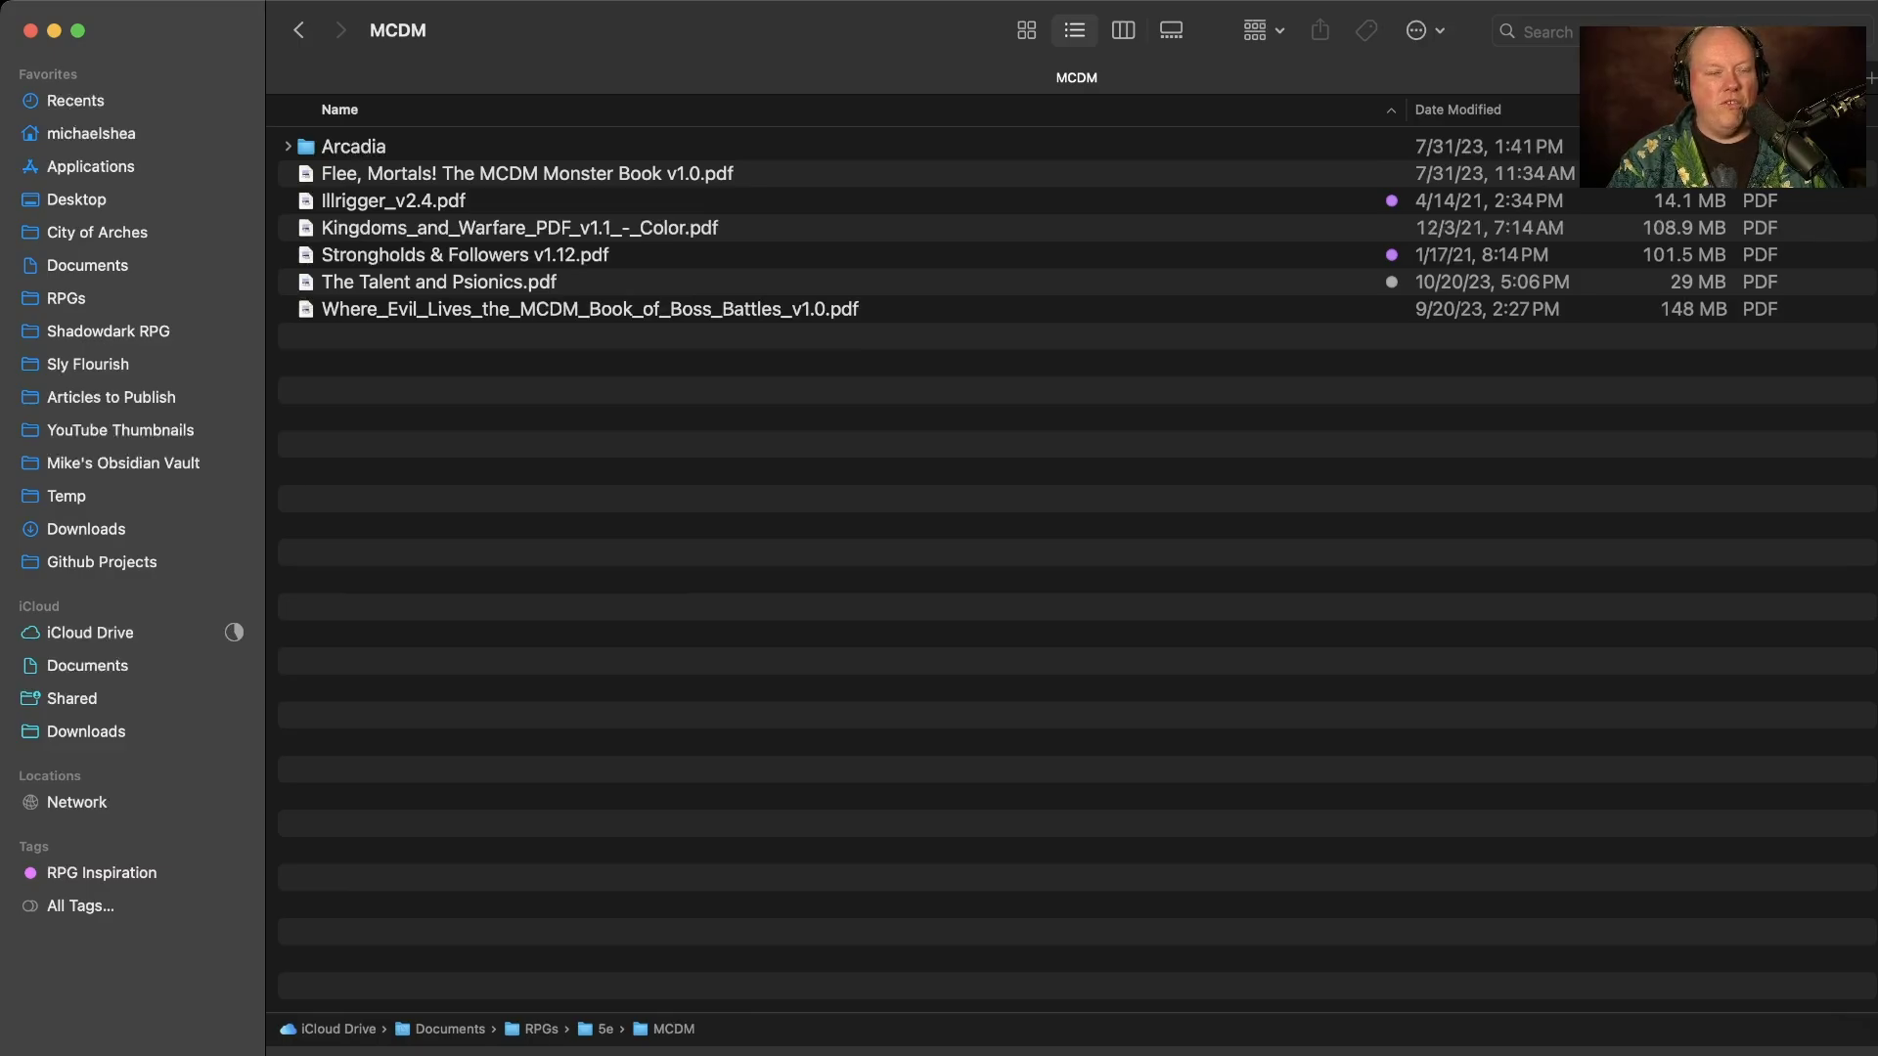
key(super+bracketleft)
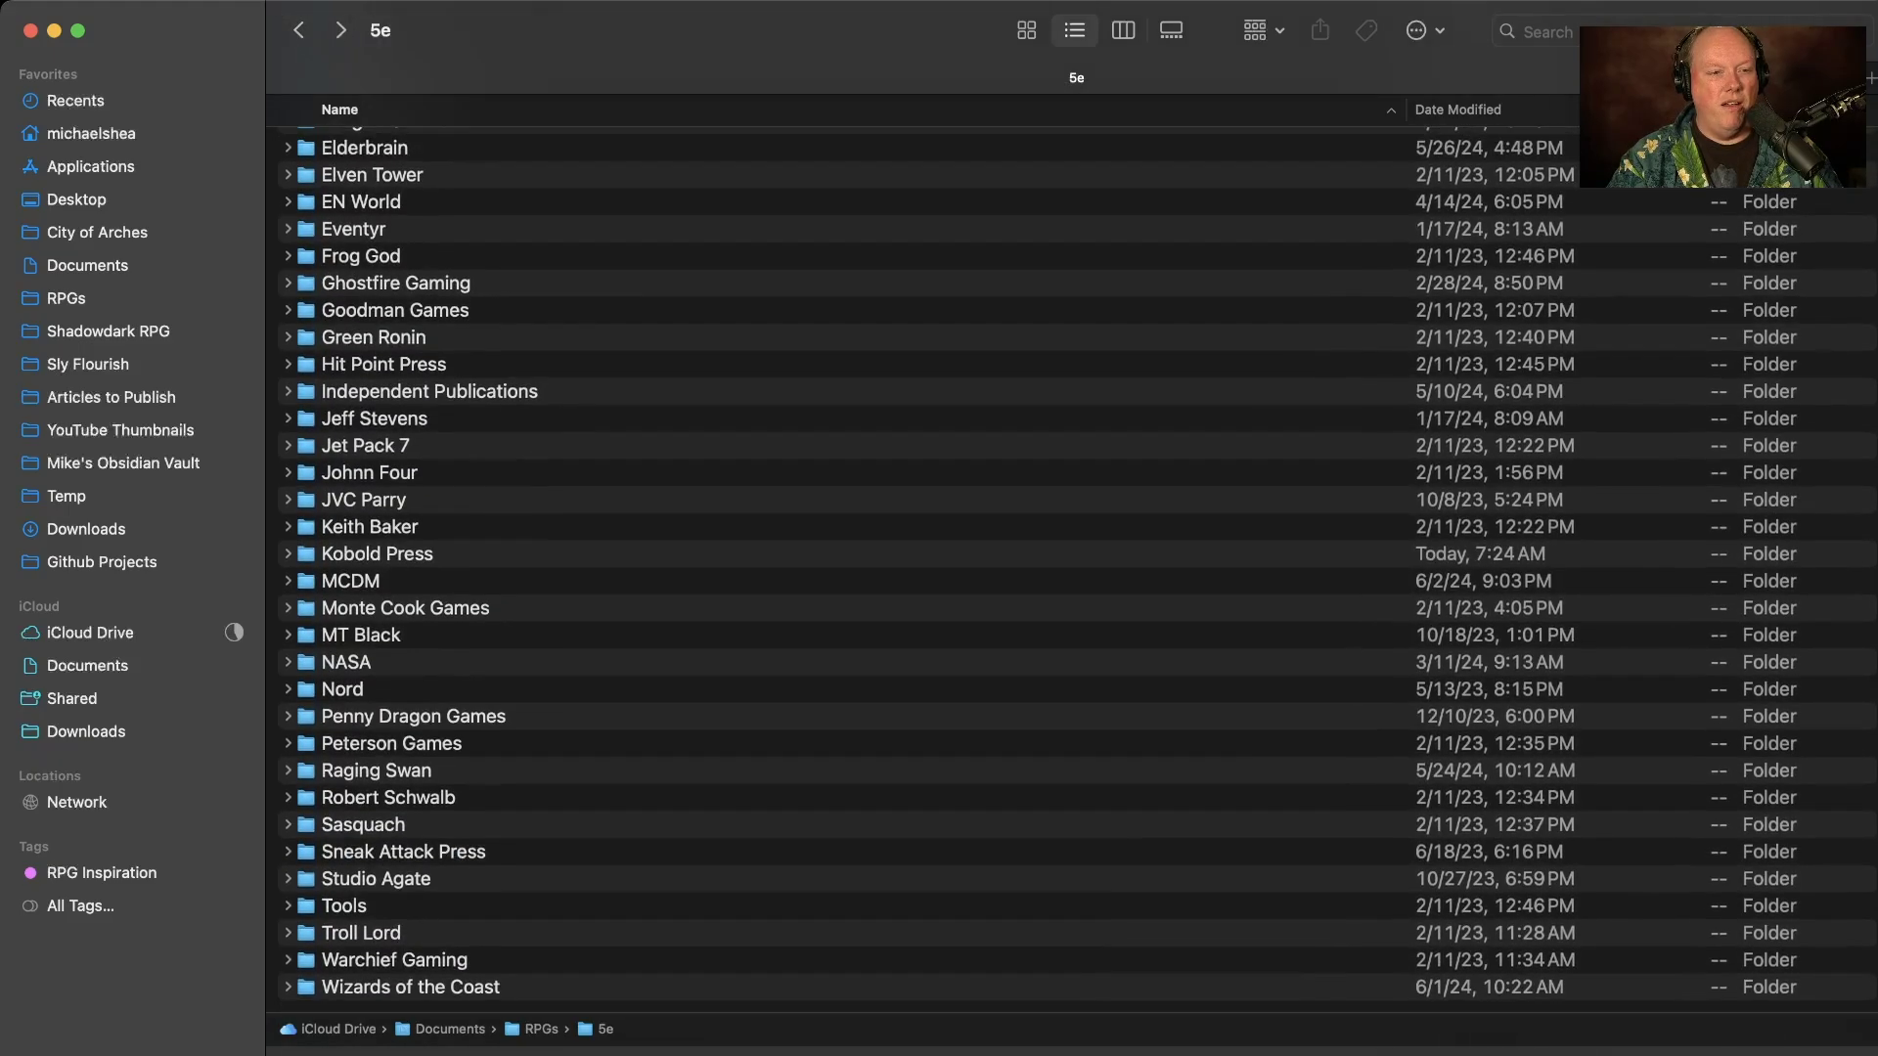
Step: View the PDFs in the Robert Schwalb folder and return to the 5e folder
click(388, 797)
key(super+Down)
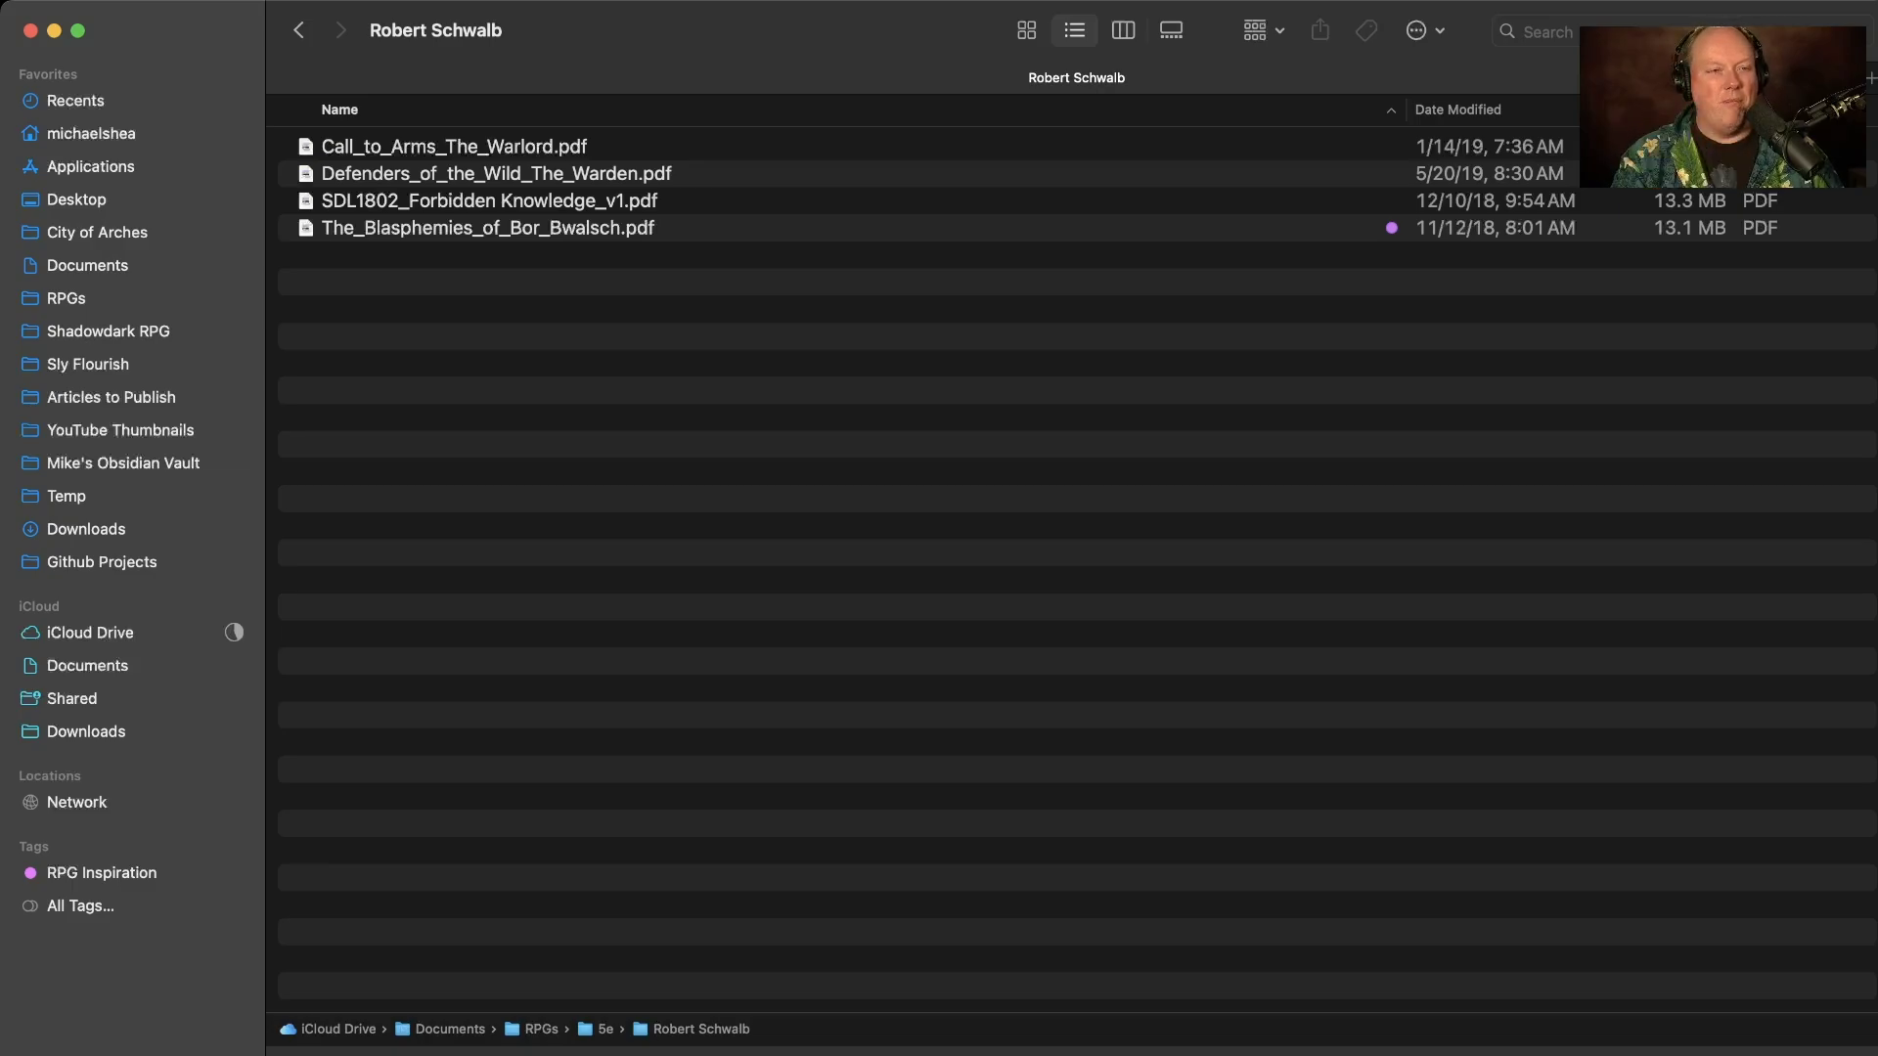
key(super+bracketleft)
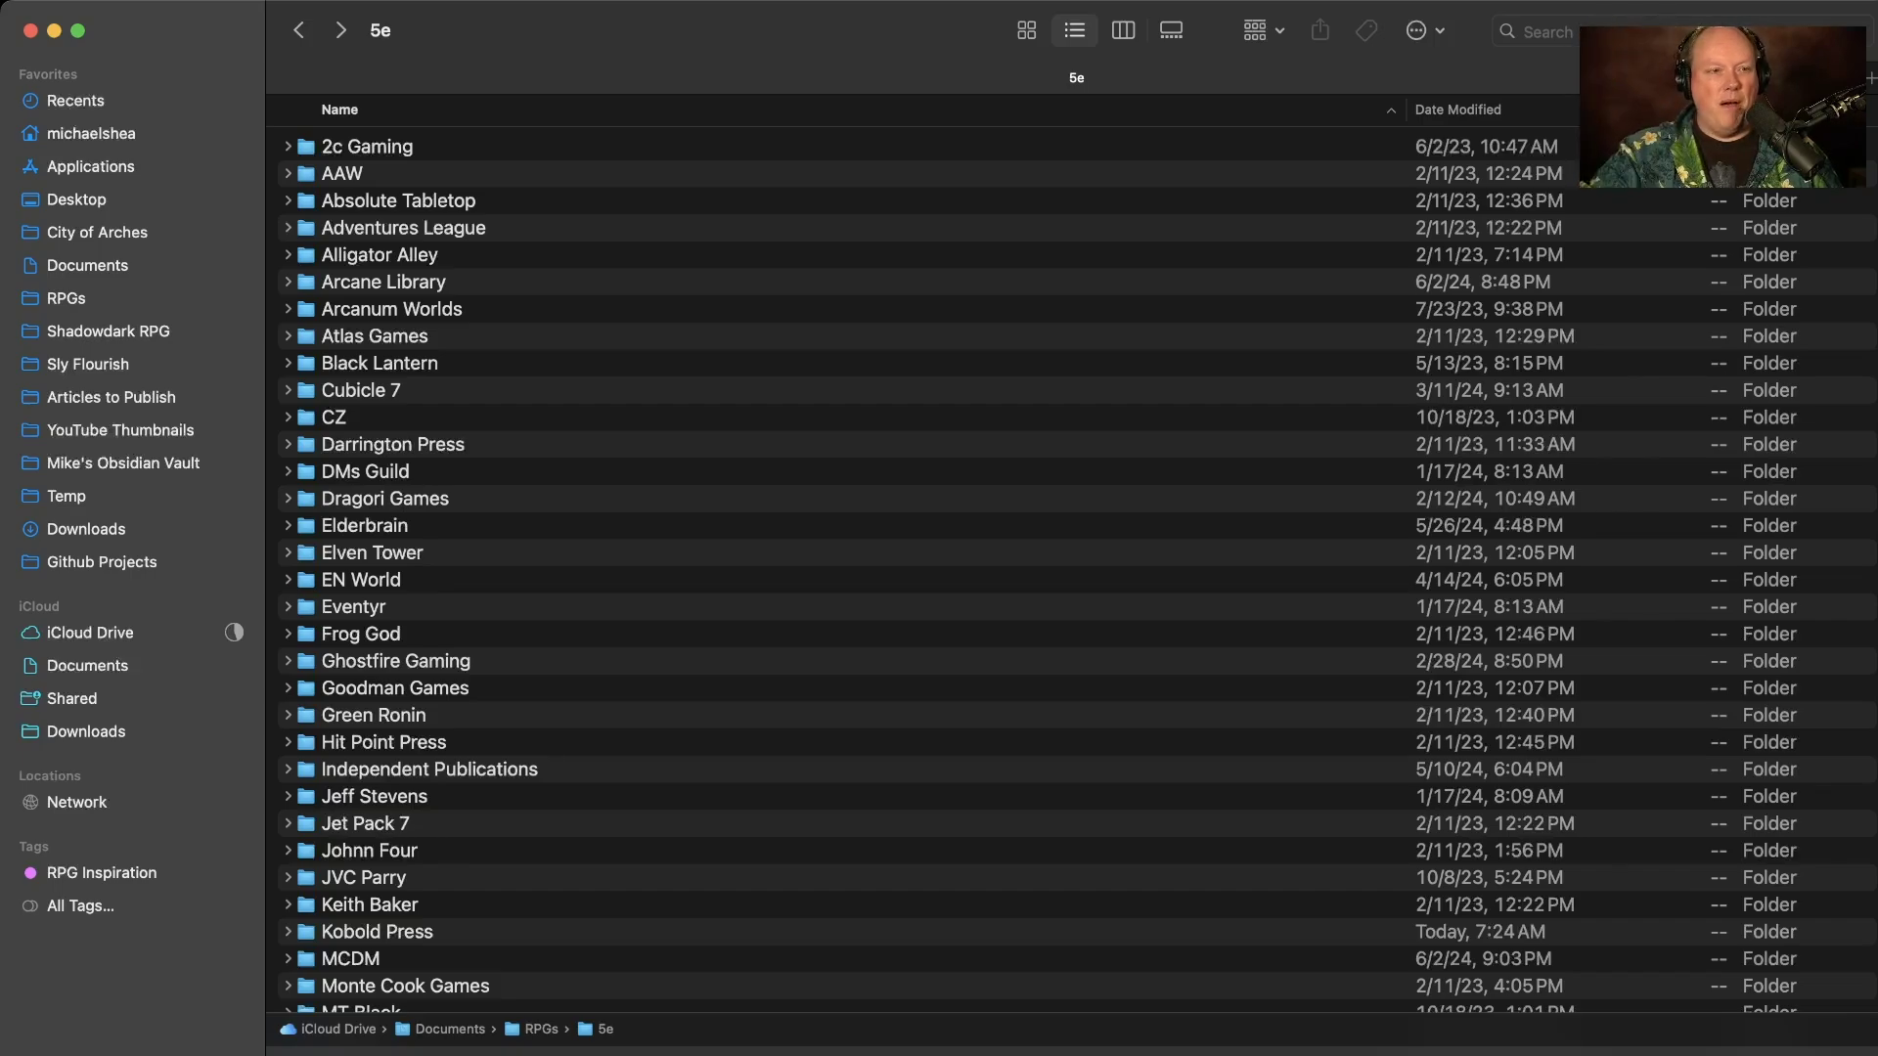
Step: Open the Kobold Press folder and look through its PDFs and map packs from the start of the list
scroll(1076, 567, down, 3)
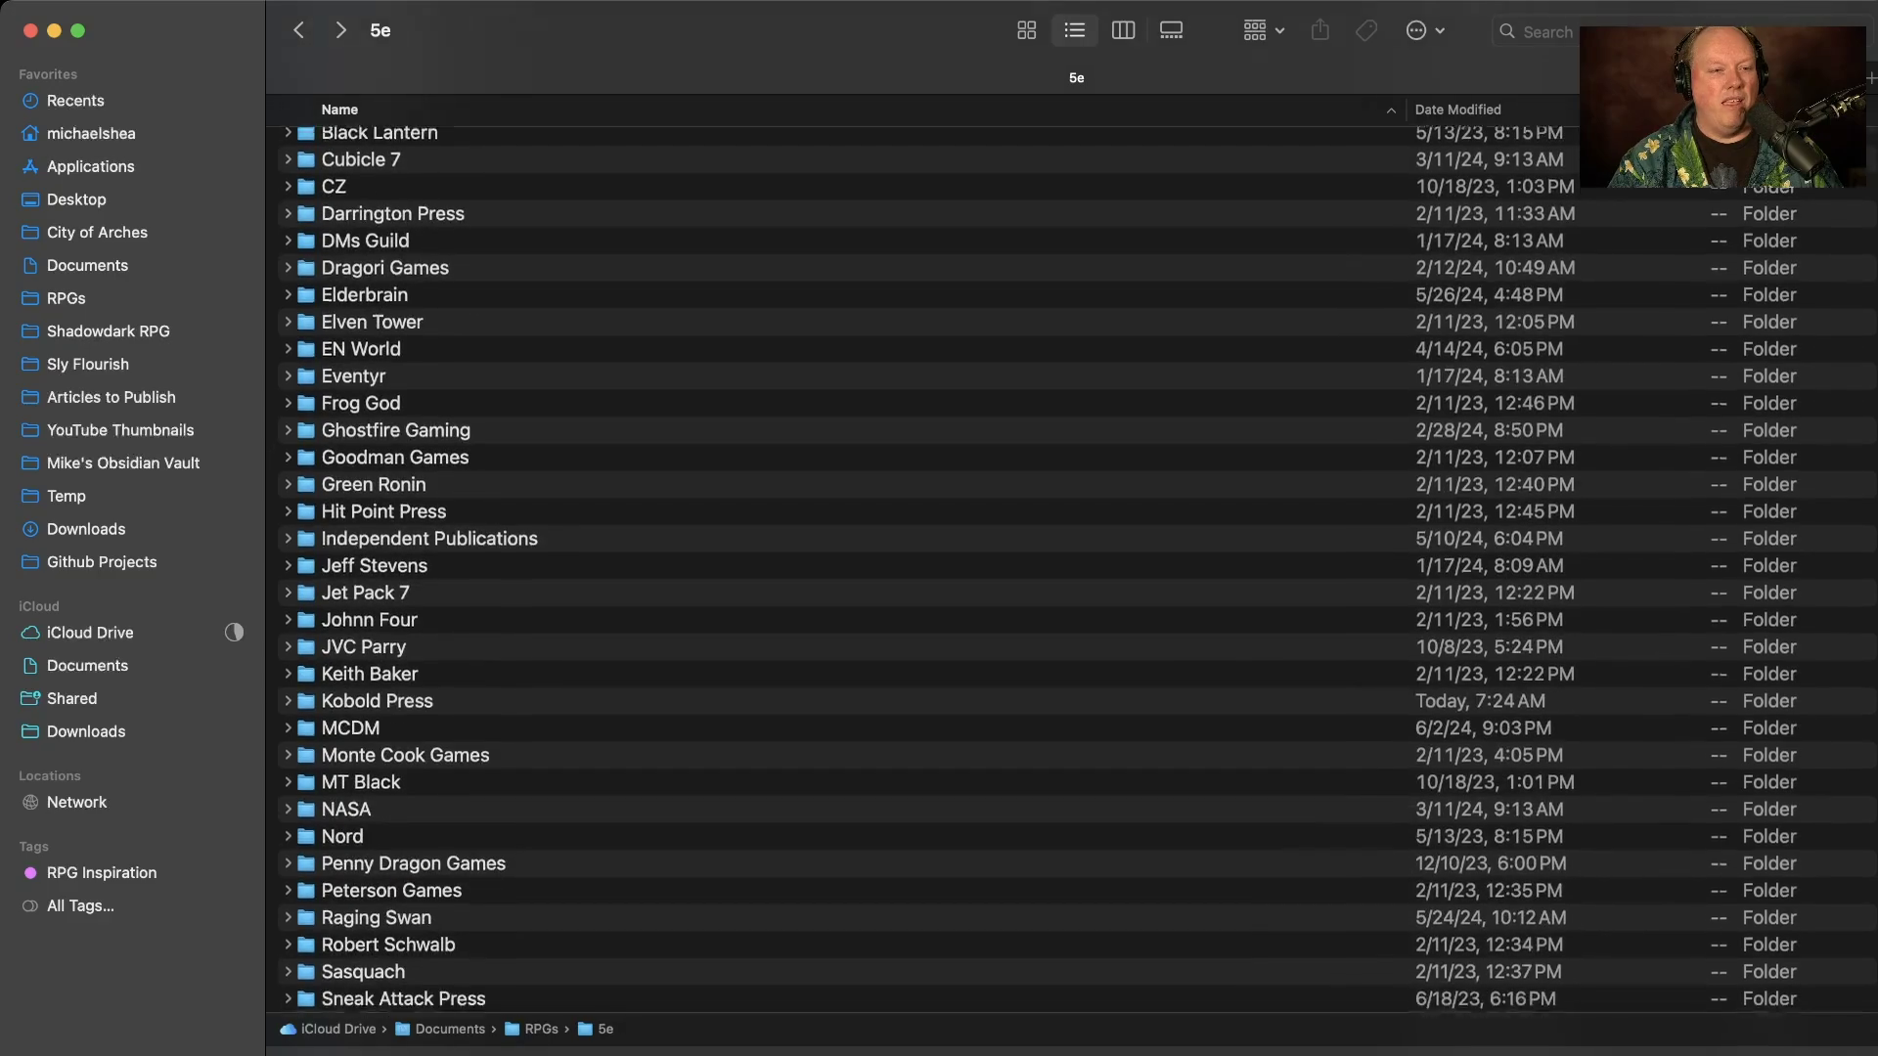
click(376, 693)
key(super+Down)
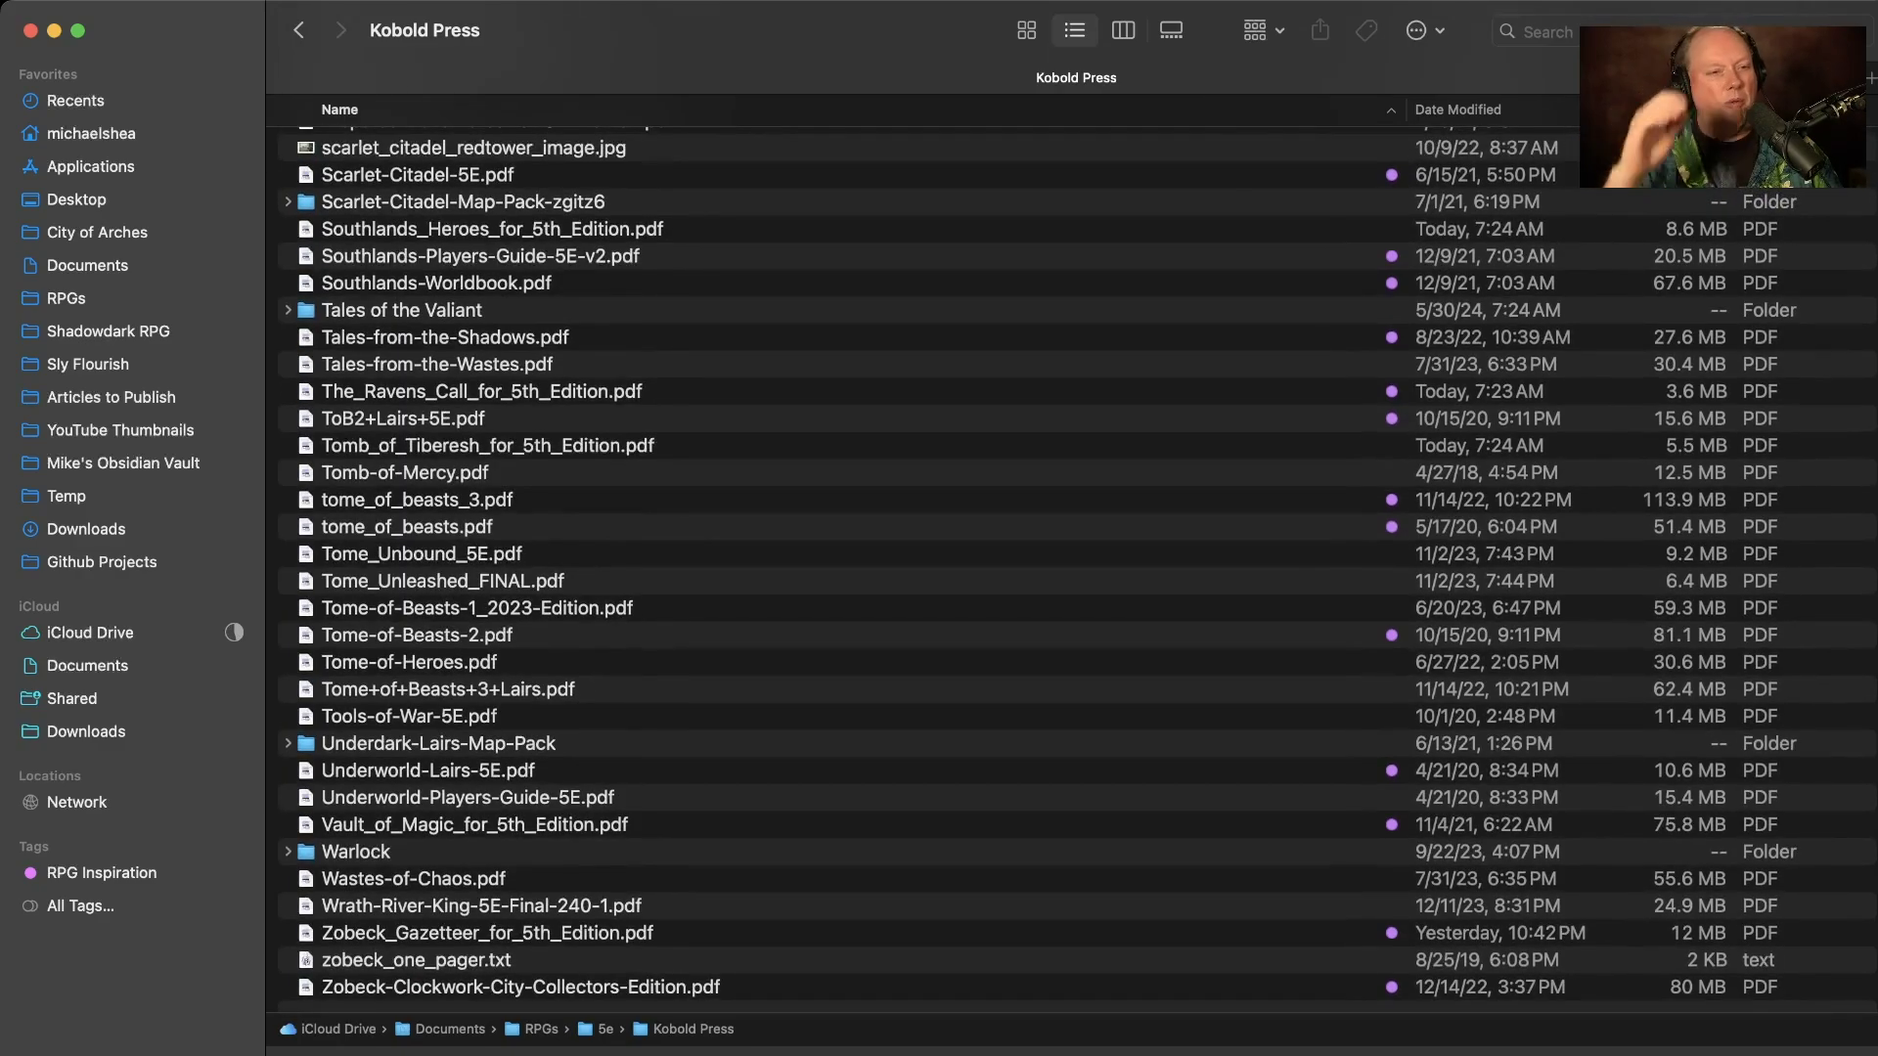
scroll(1076, 572, up, 20)
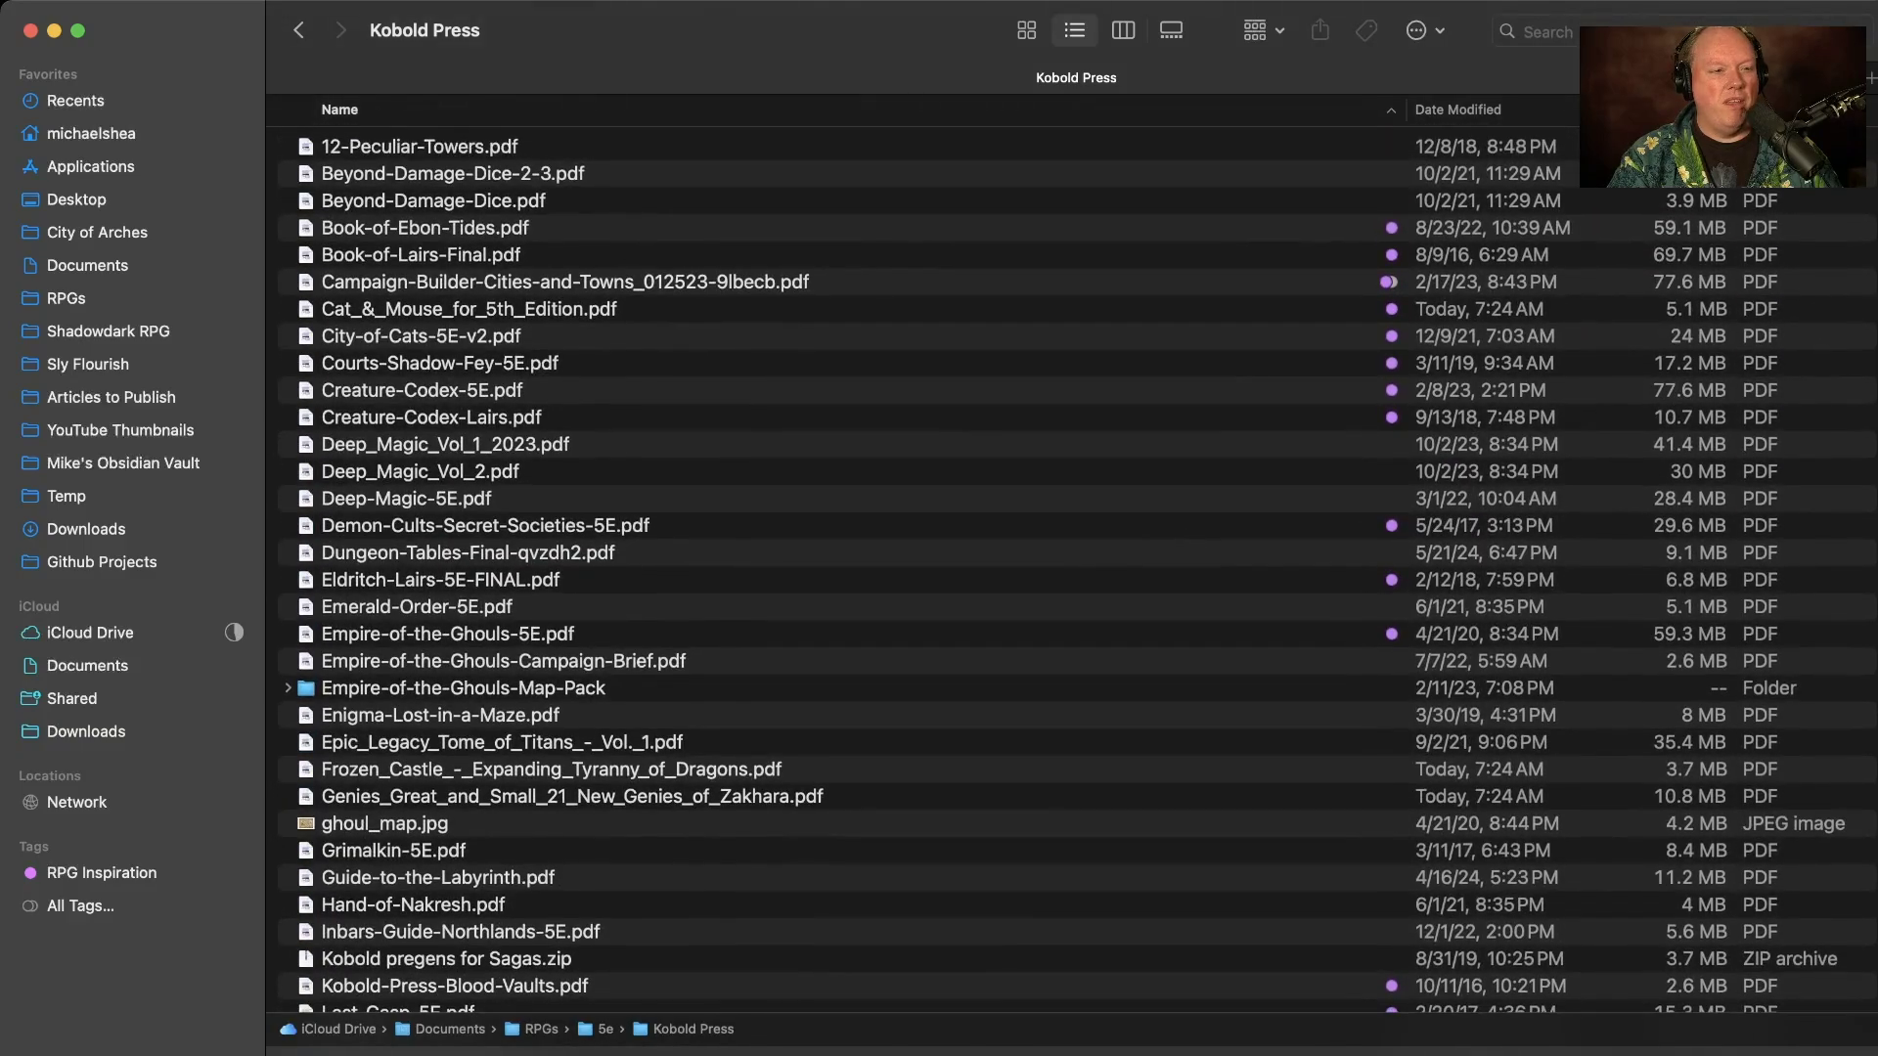
scroll(1076, 572, down, 5)
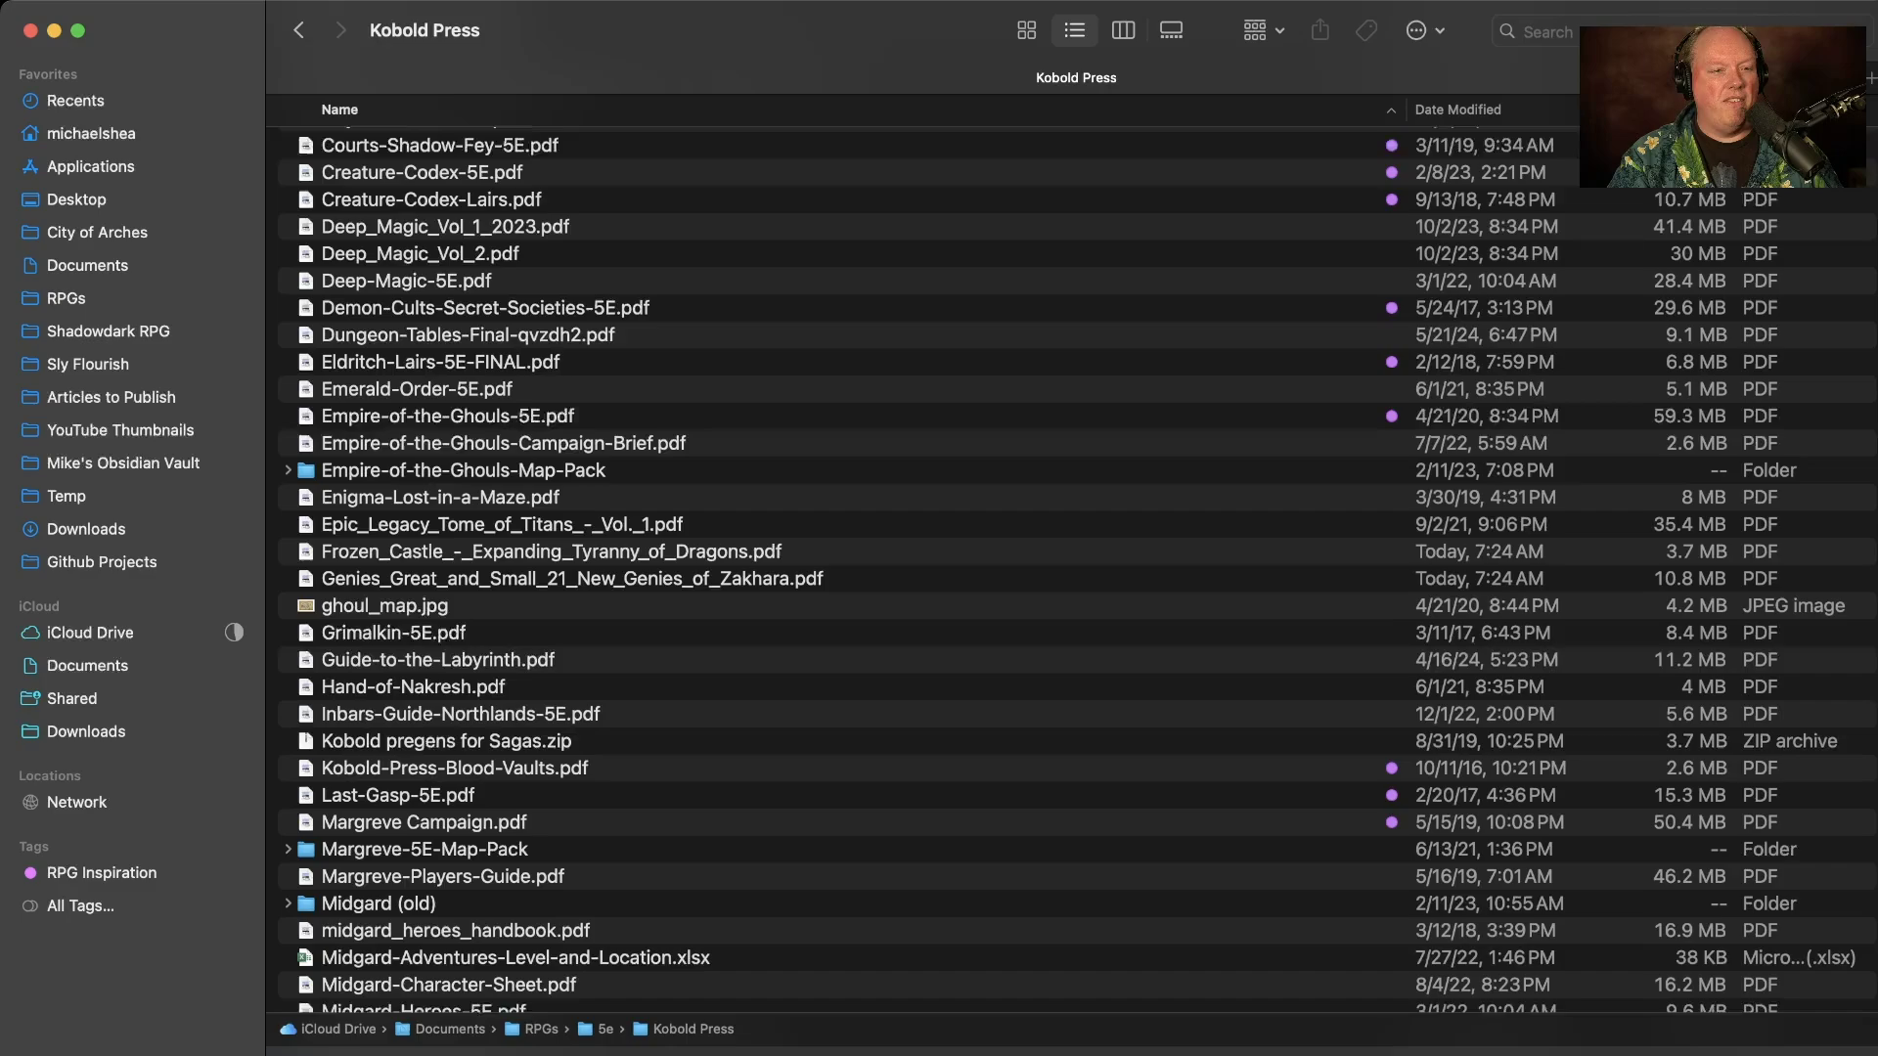
scroll(1076, 572, down, 7)
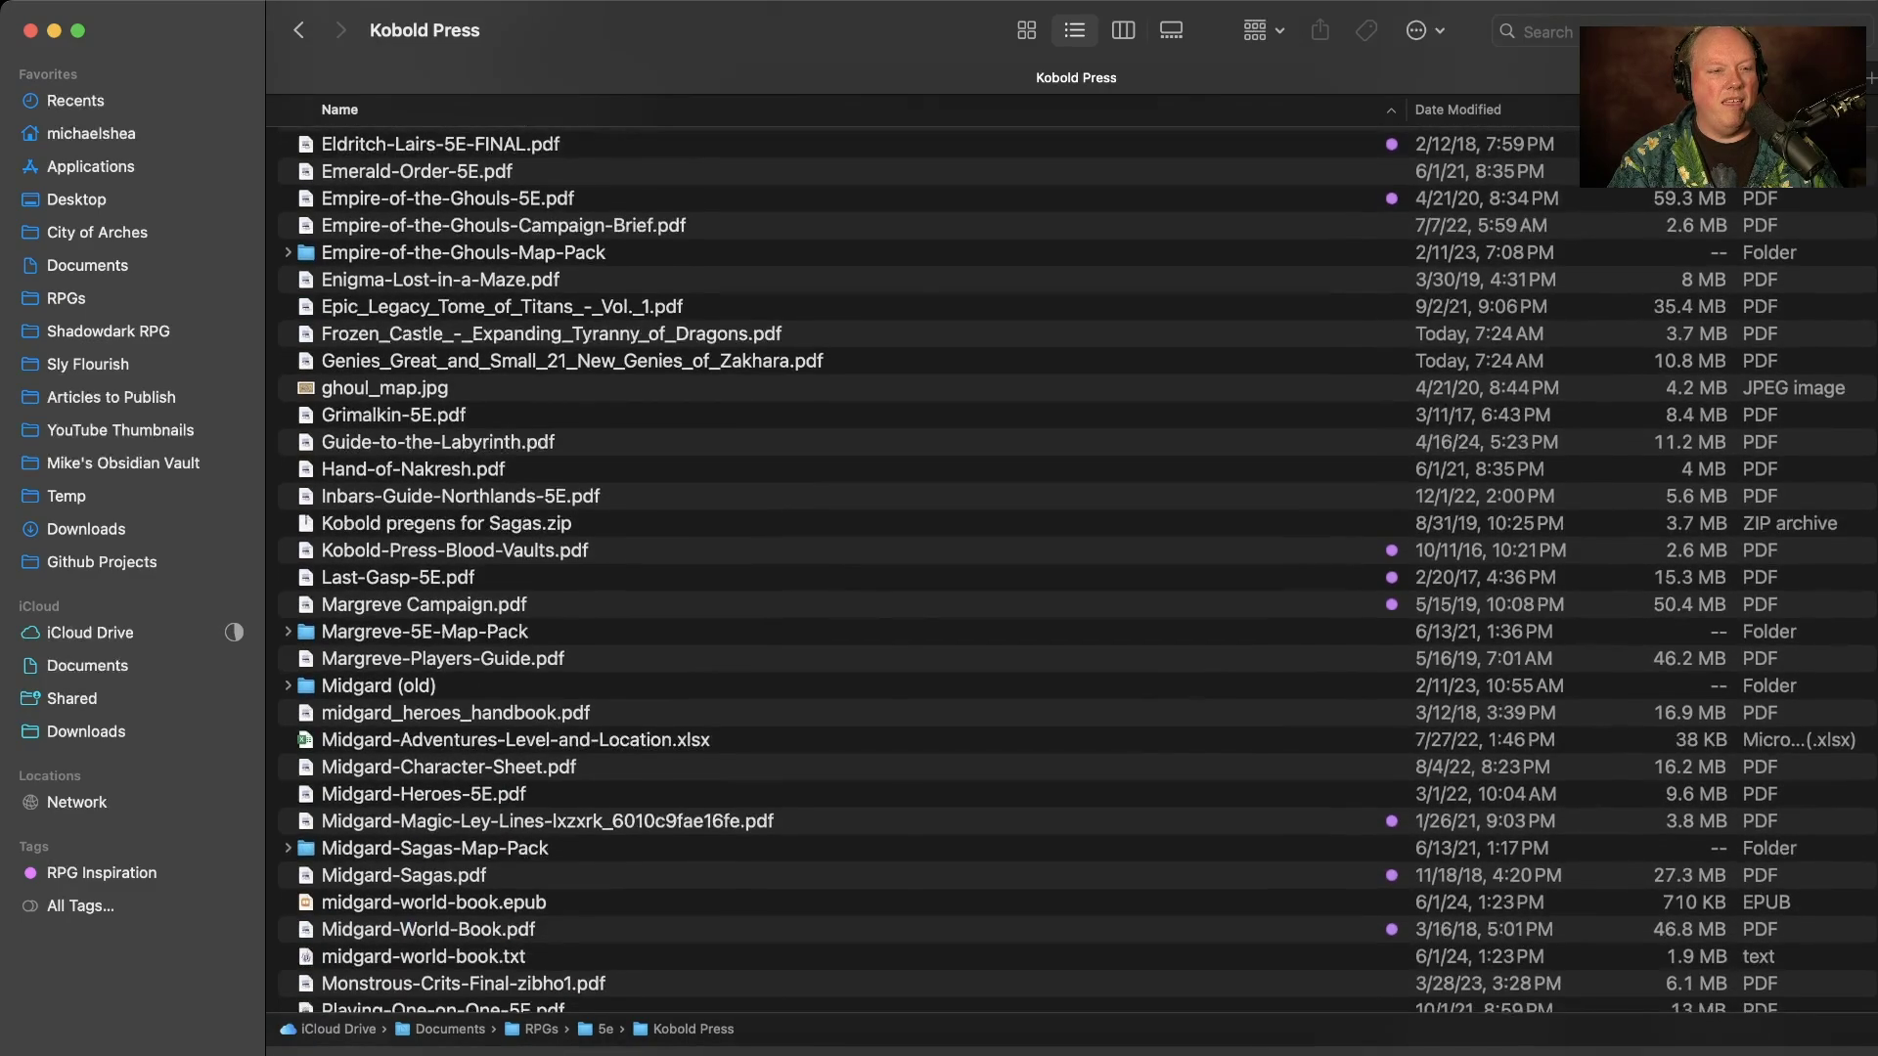
scroll(1075, 572, down, 12)
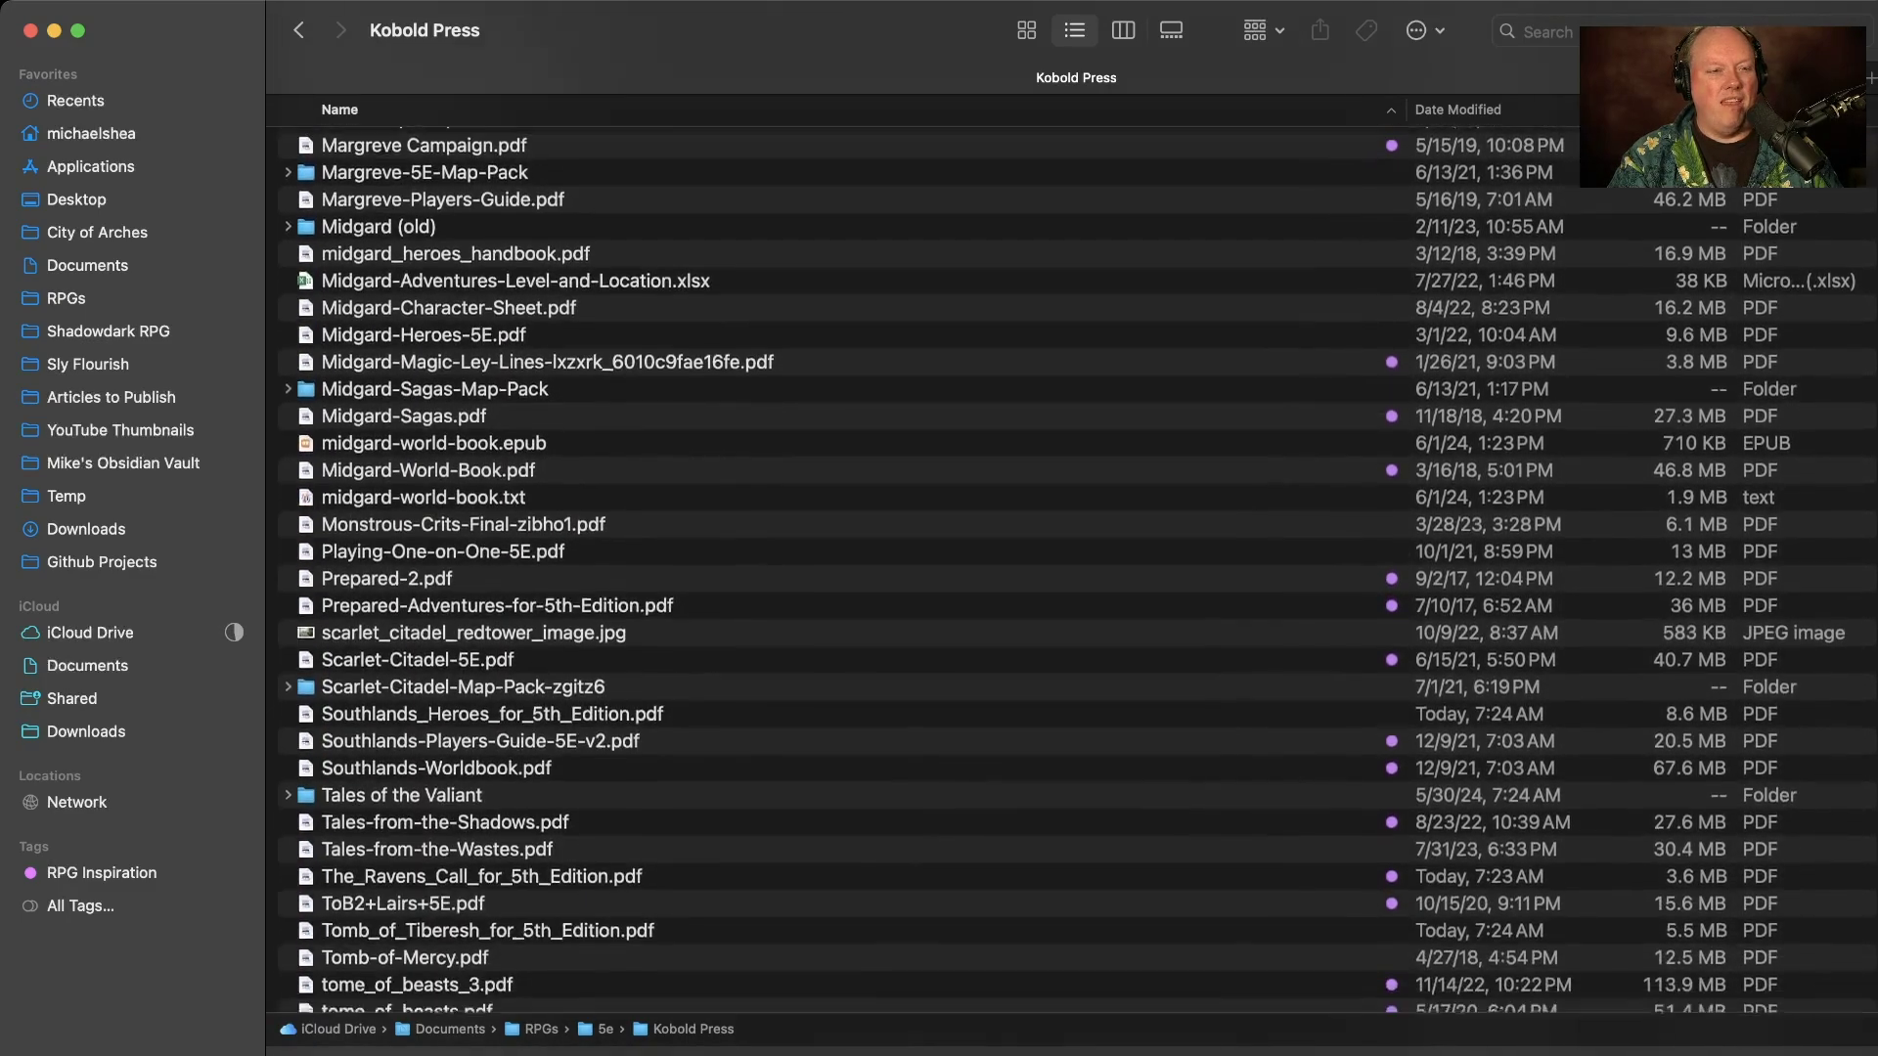
scroll(1076, 572, down, 3)
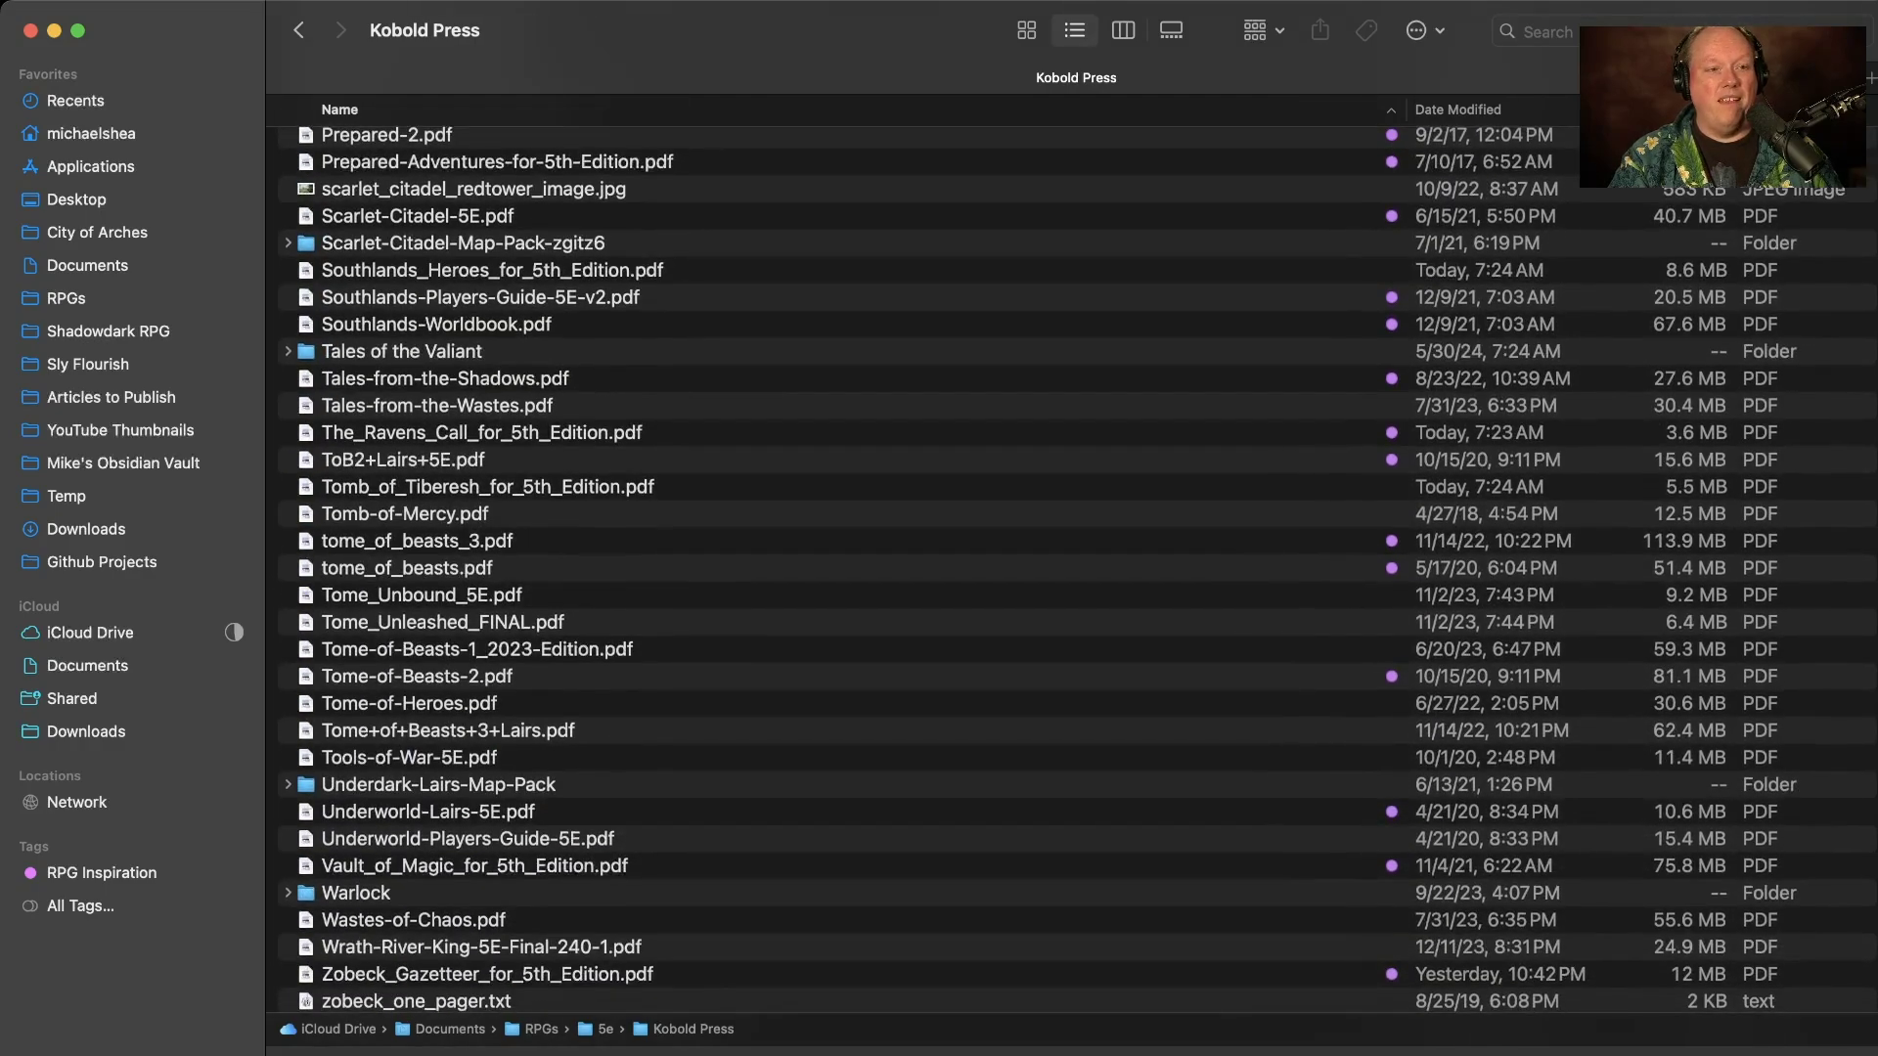
Step: Highlight the Tales of the Valiant folder, expand the Warlock folder and look through its PDFs and the rest of the Kobold Press list
click(401, 351)
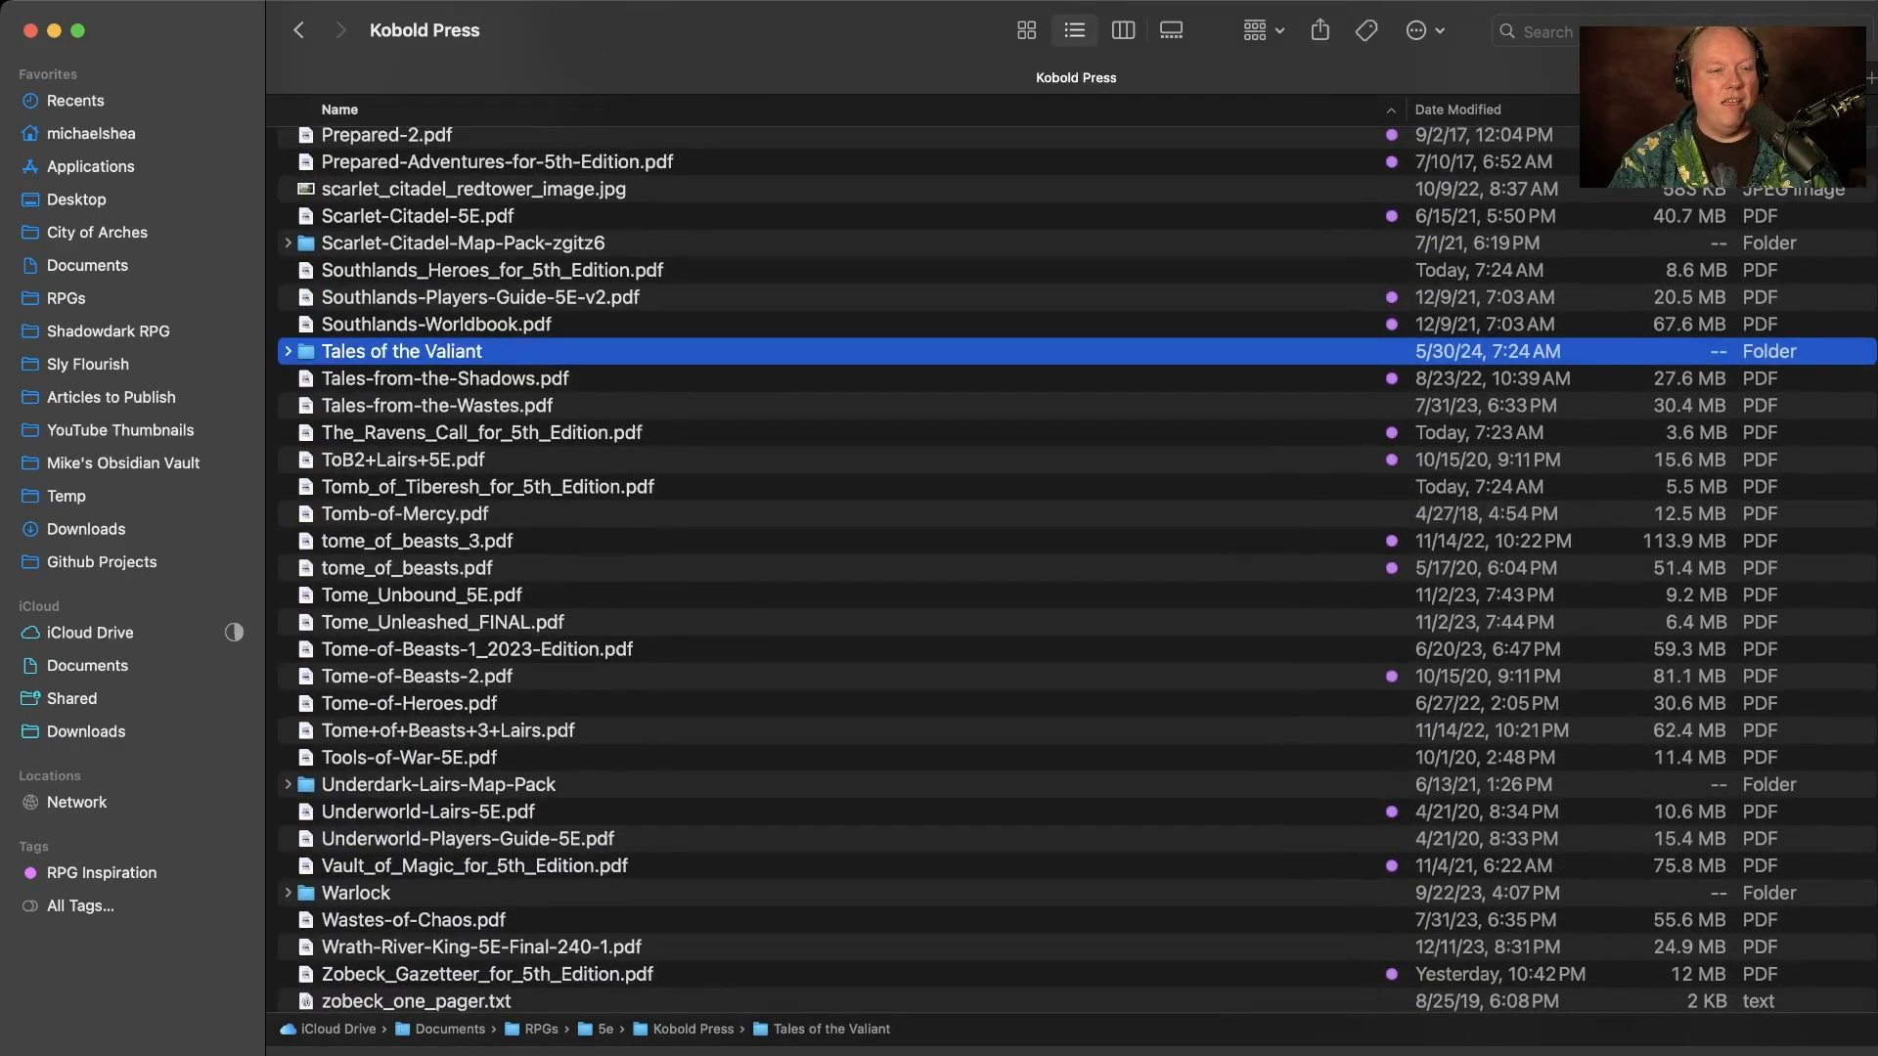
scroll(399, 860, down, 1)
click(391, 852)
key(Right)
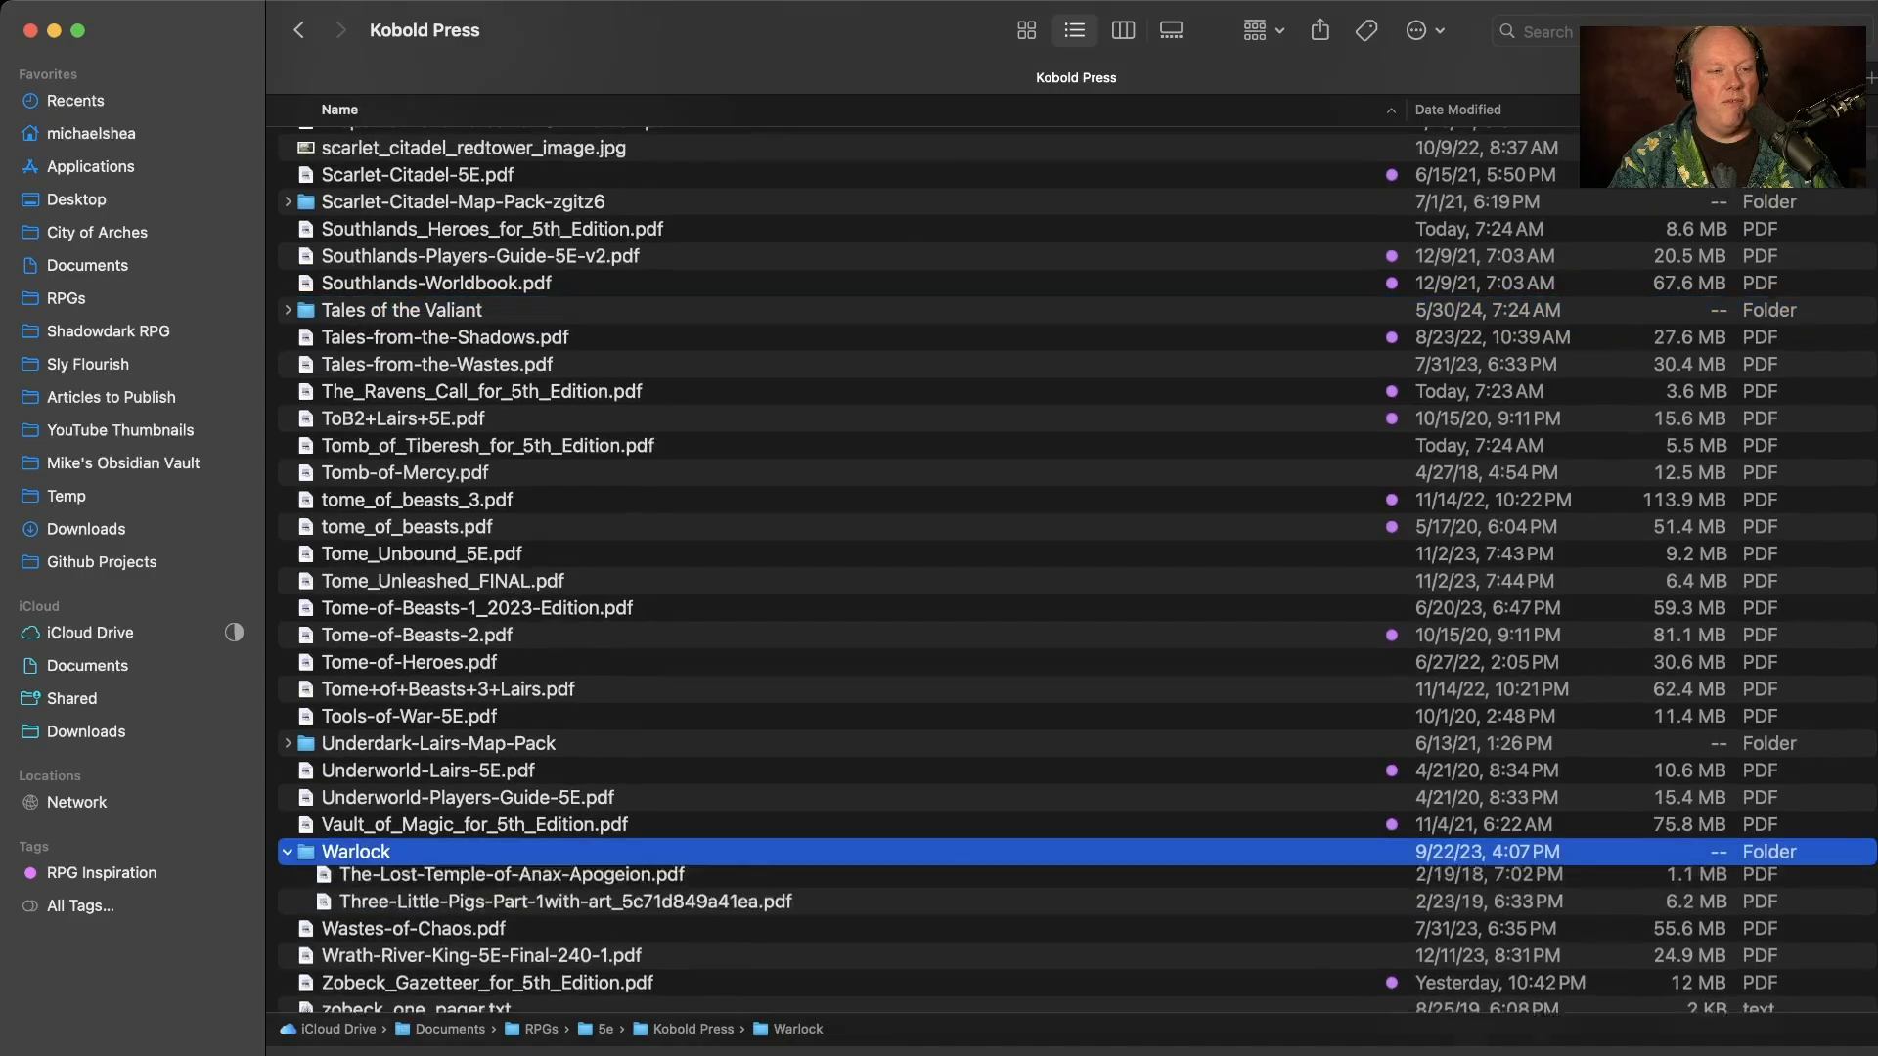
scroll(1075, 573, down, 10)
scroll(1076, 572, up, 12)
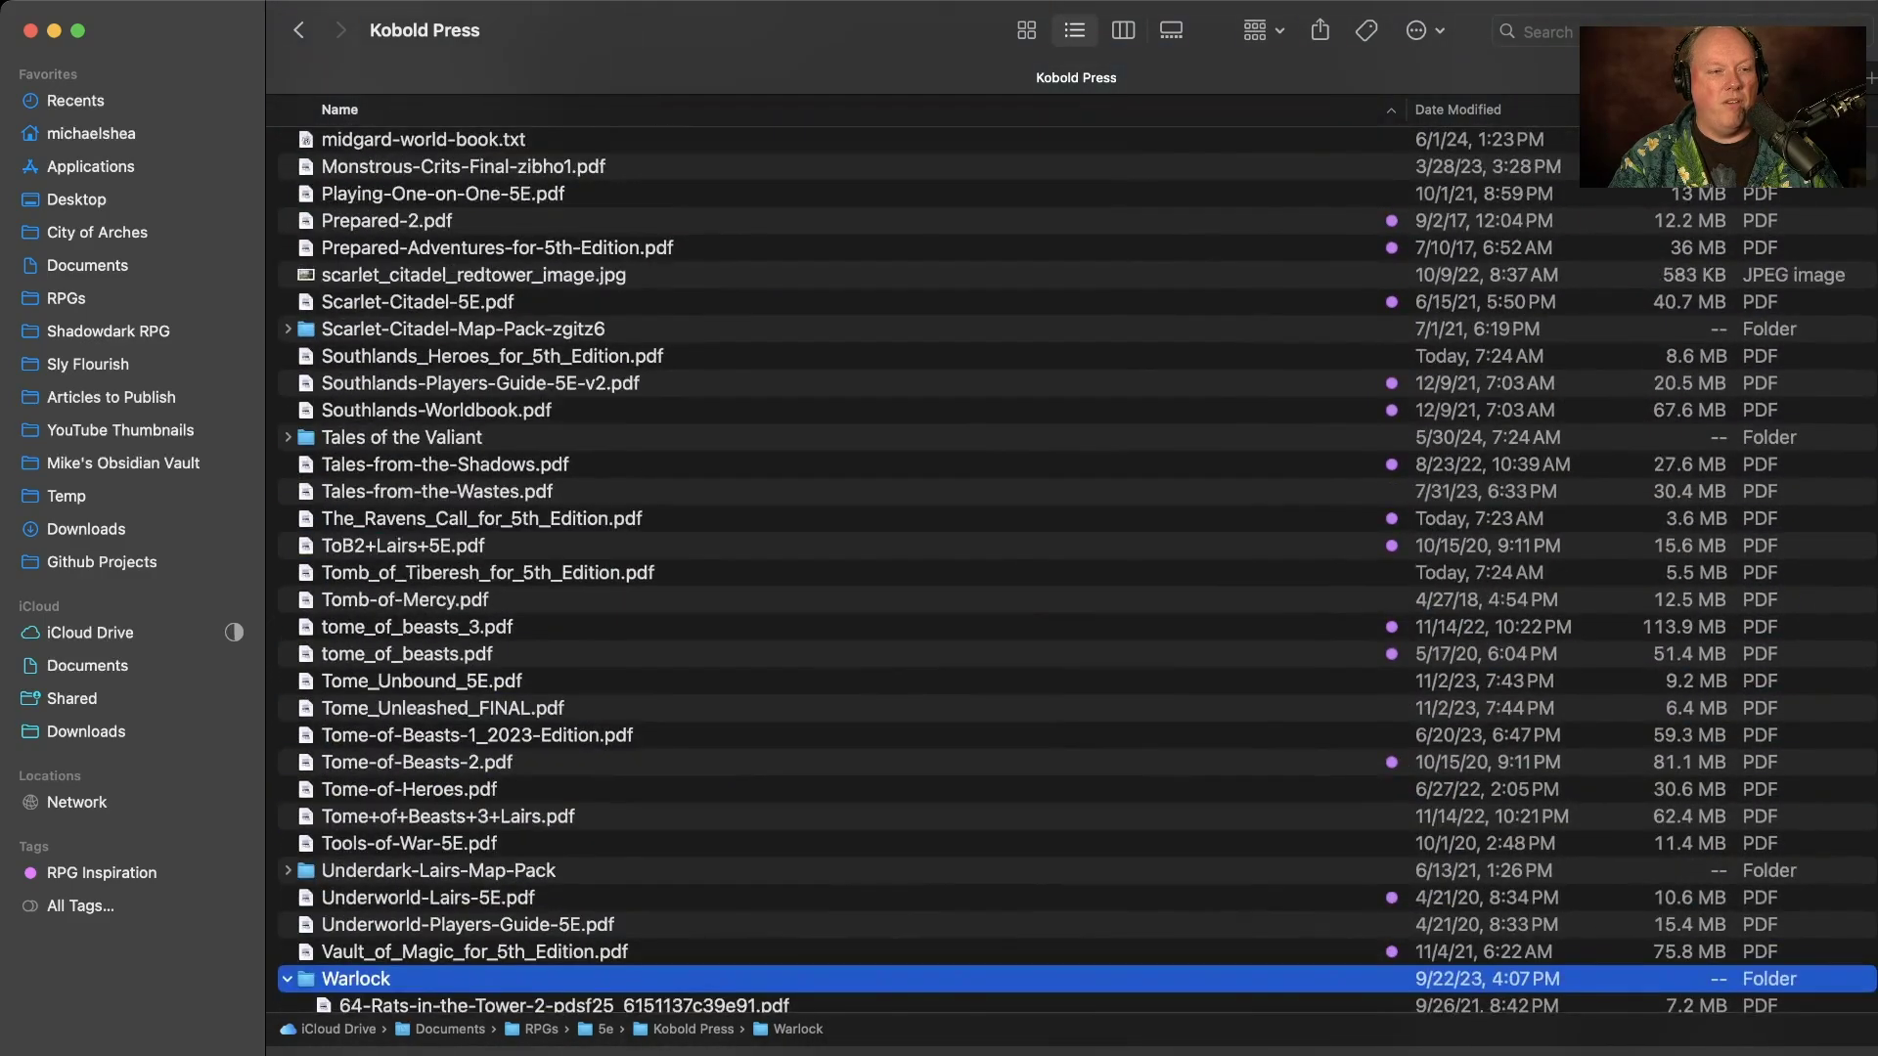
scroll(1076, 569, down, 5)
scroll(1076, 572, up, 20)
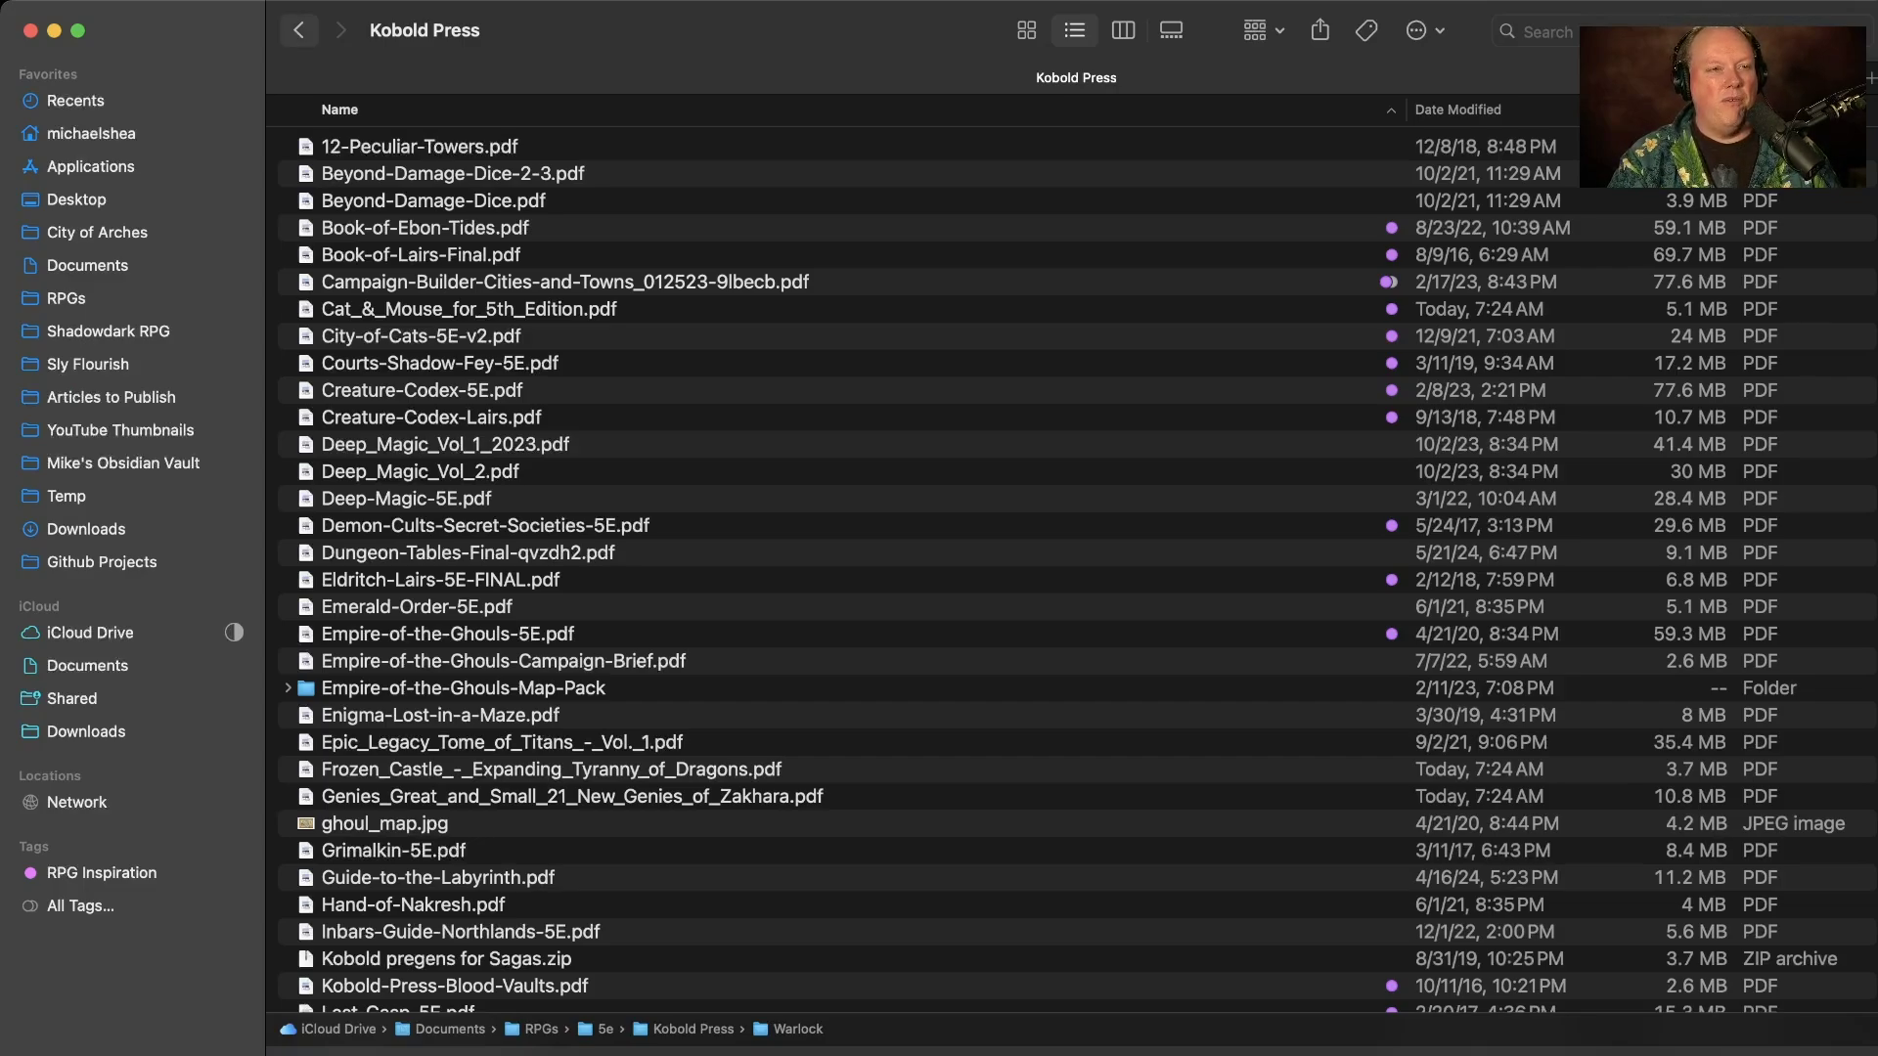
Step: Leave the Kobold Press folder and go back through 5e to the RPGs folder
click(298, 30)
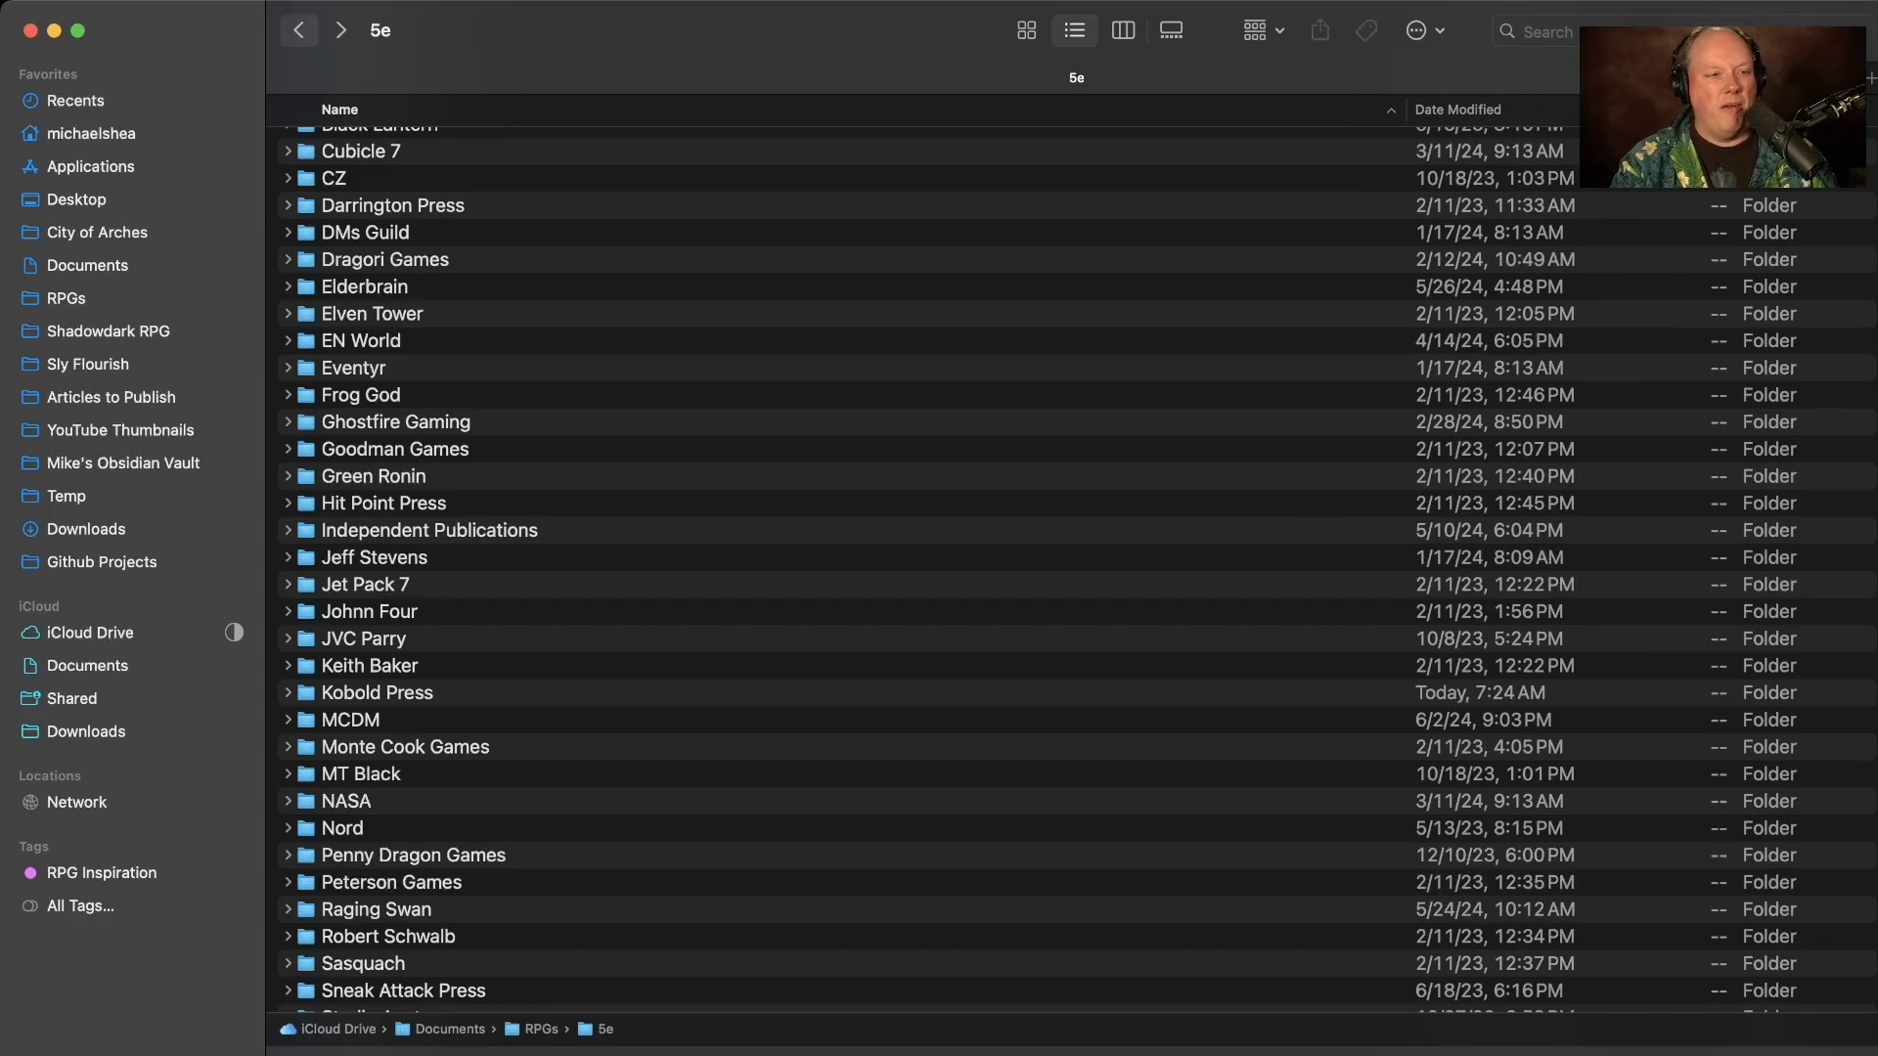
scroll(1076, 567, up, 5)
click(298, 31)
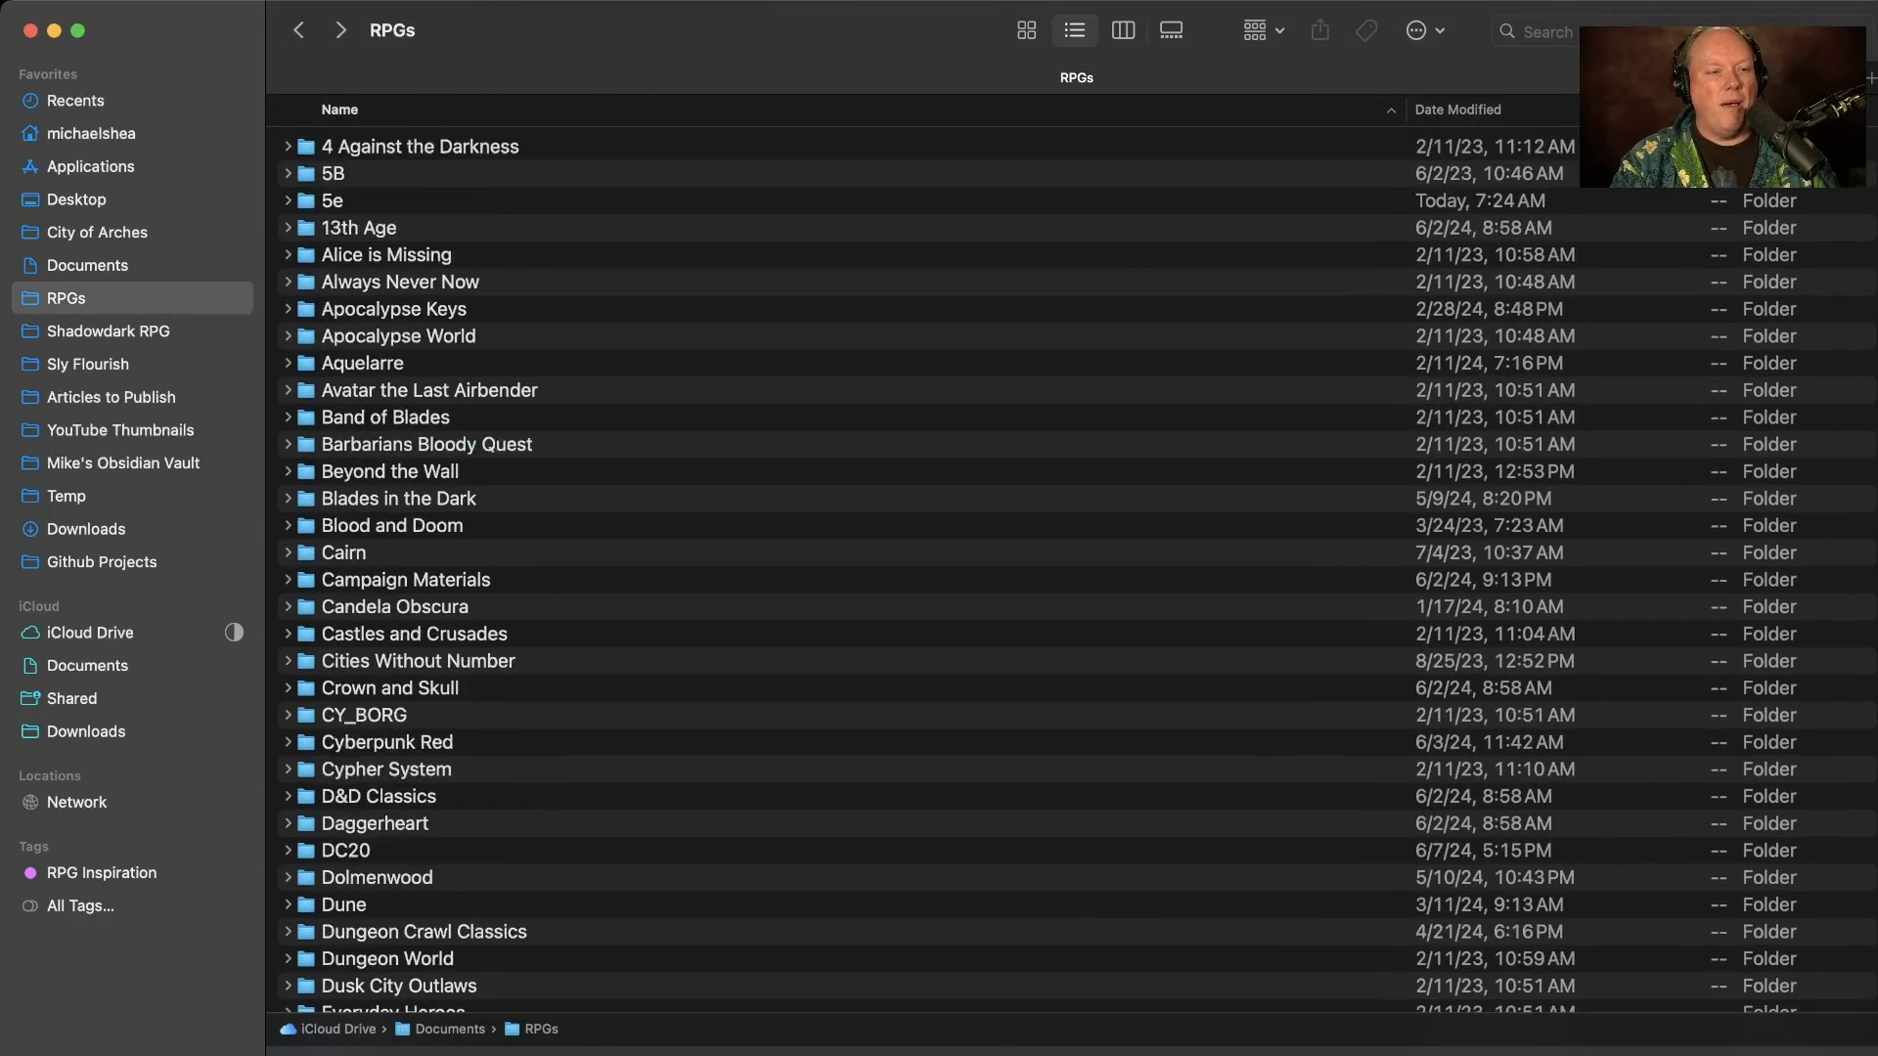
Step: View the contents of the Beyond the Wall and CY_BORG folders, returning to the RPGs folder after each
scroll(1075, 567, down, 2)
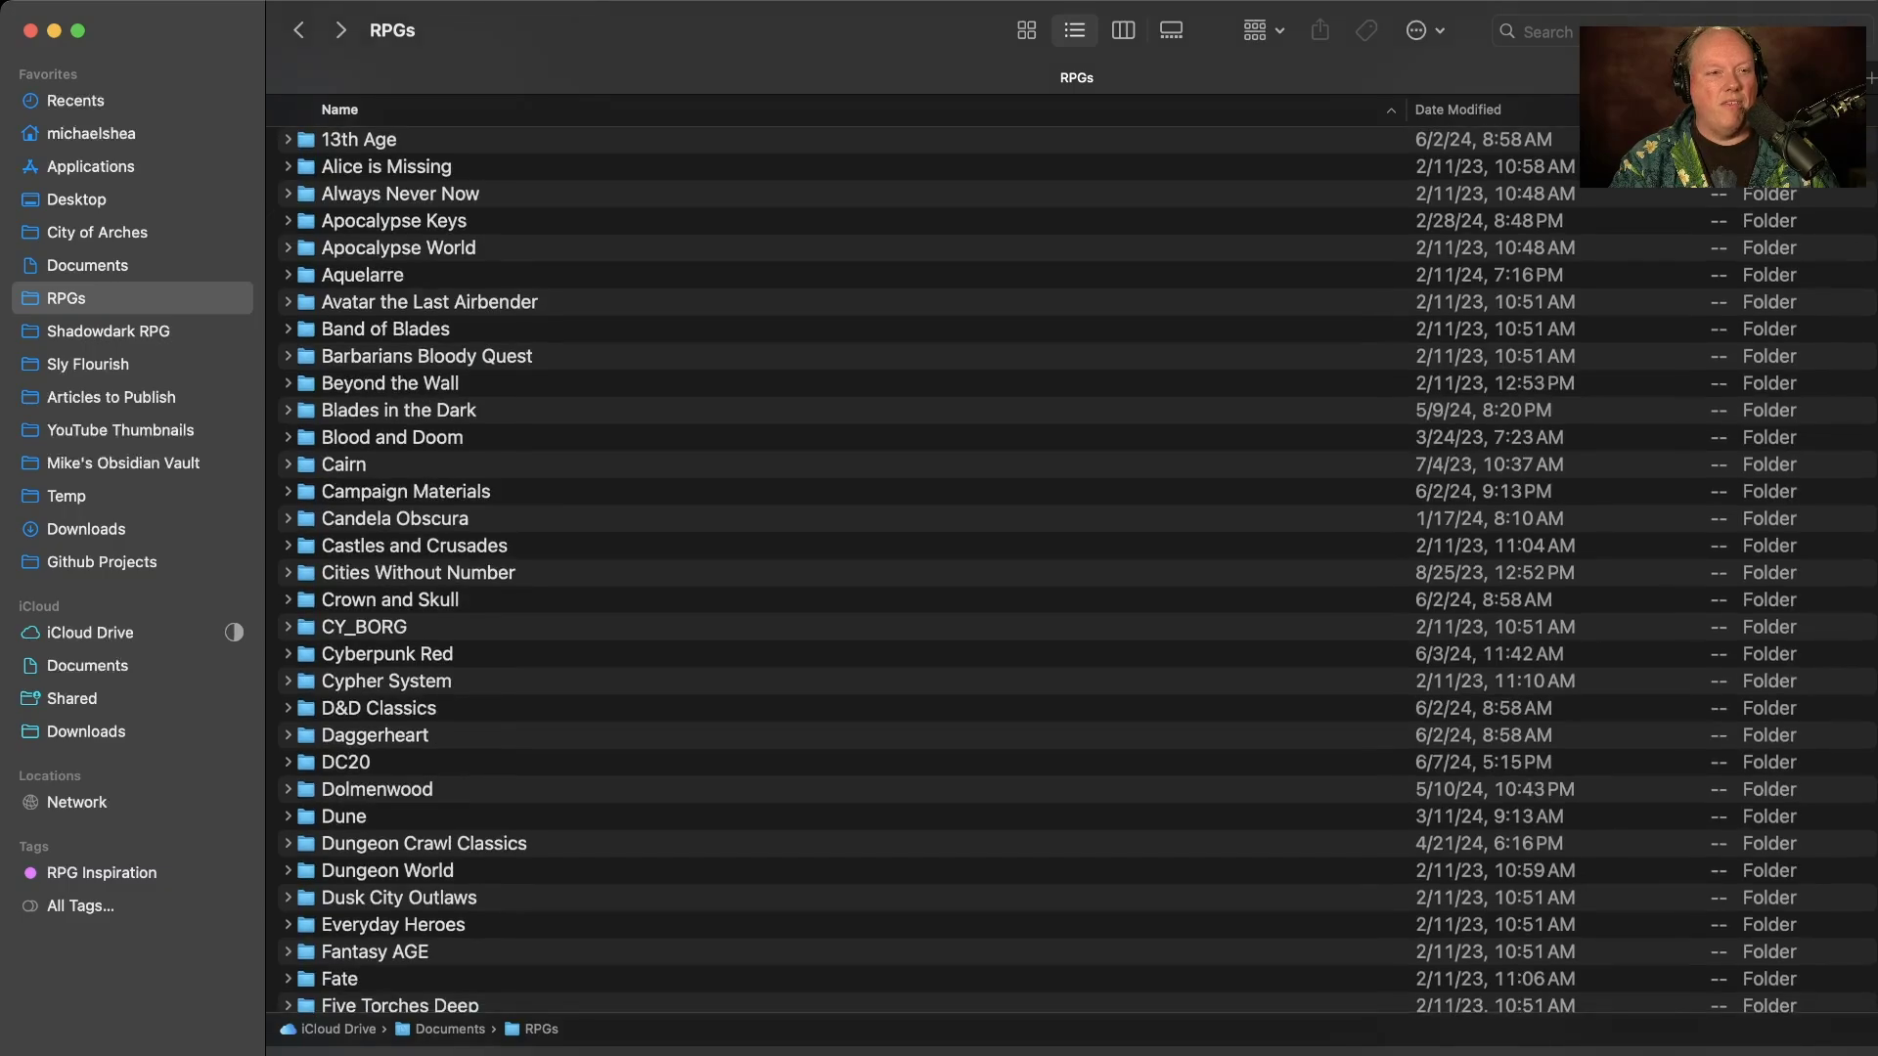
double_click(389, 382)
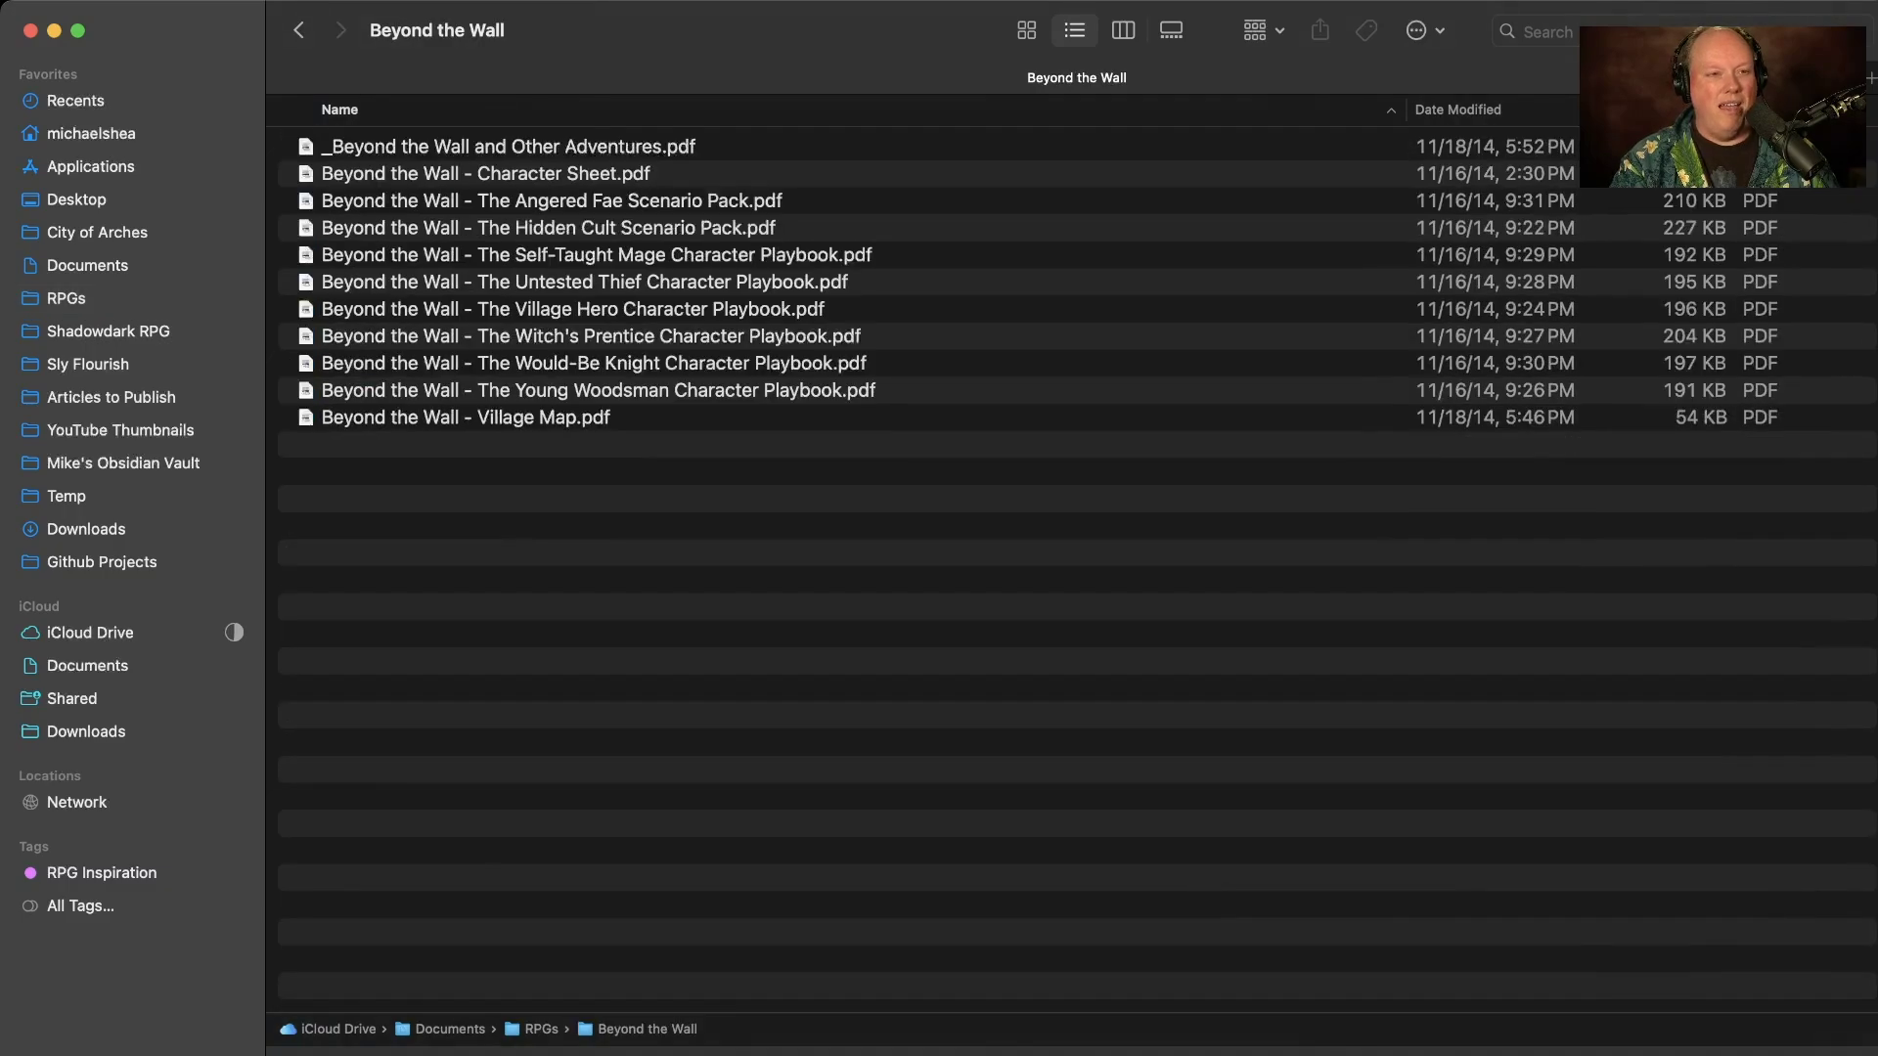
click(299, 30)
double_click(363, 627)
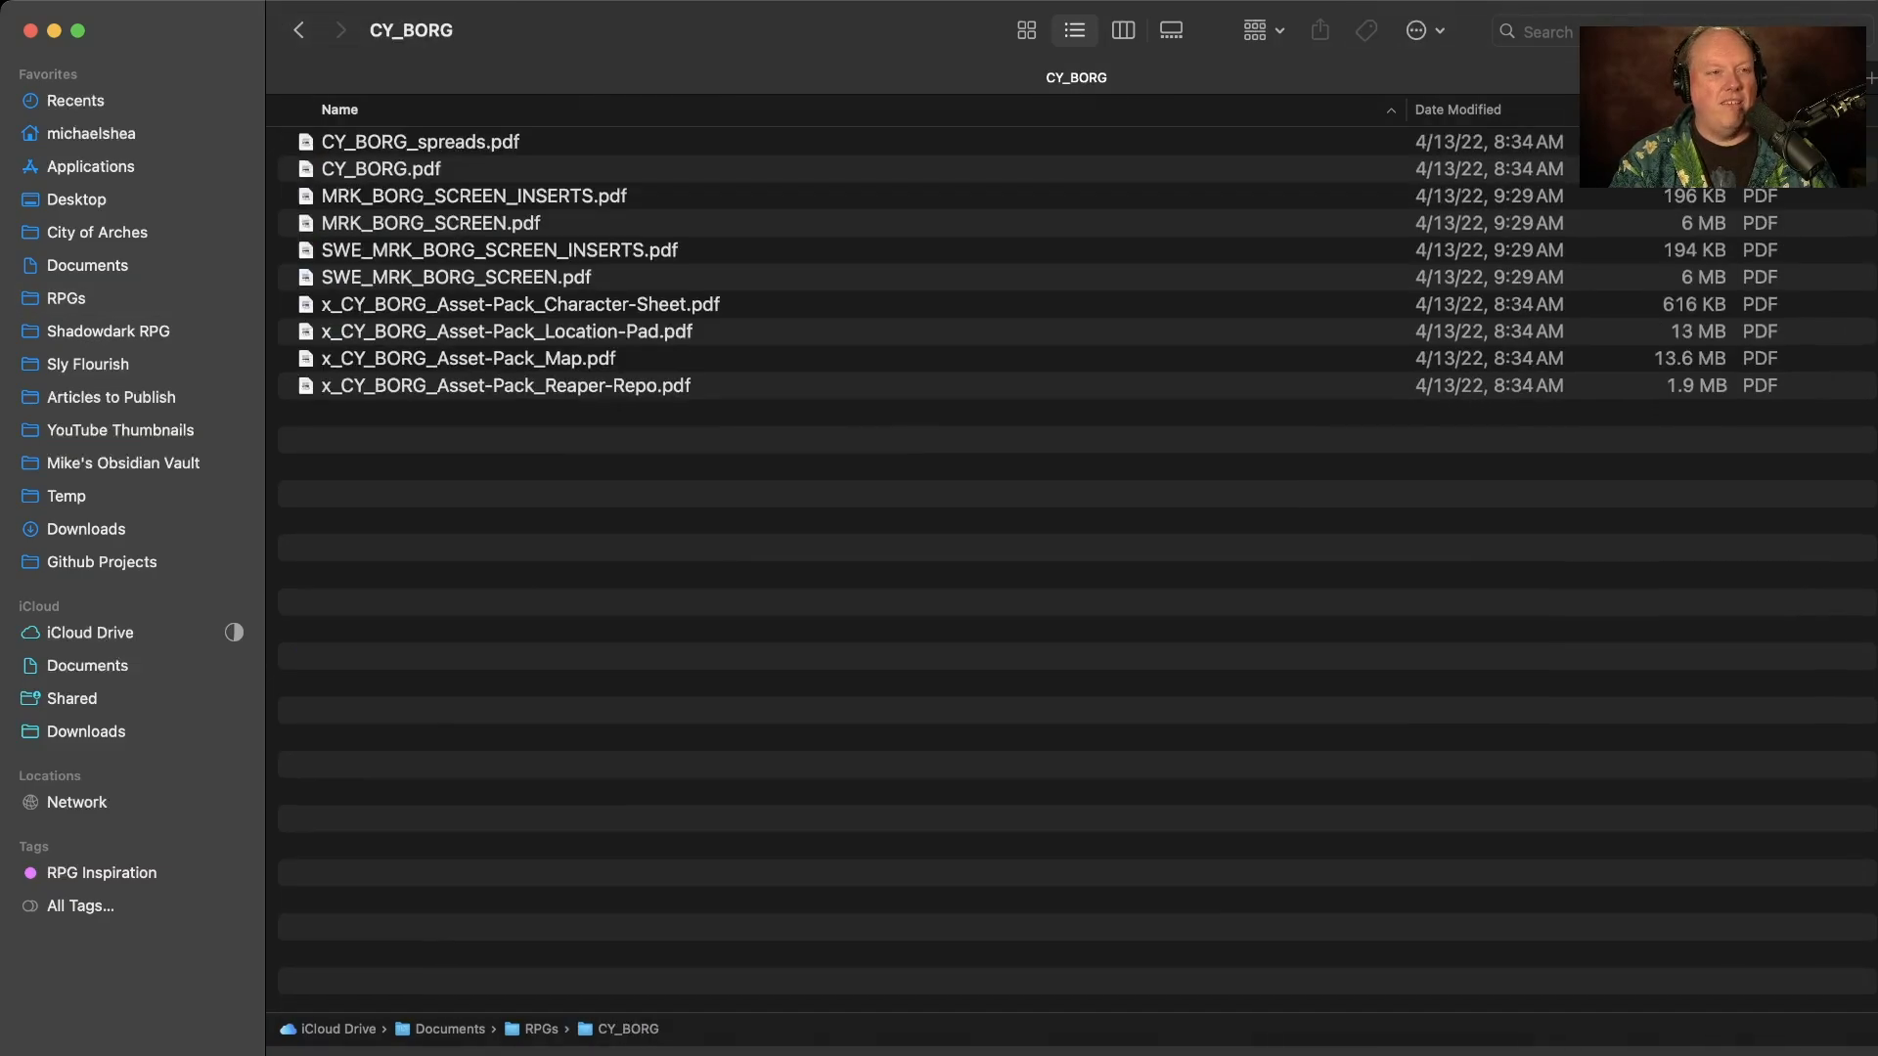
click(298, 30)
Step: Open the Dune folder, look through its PDFs, and return to the RPGs folder
scroll(1076, 568, down, 3)
scroll(1076, 567, down, 2)
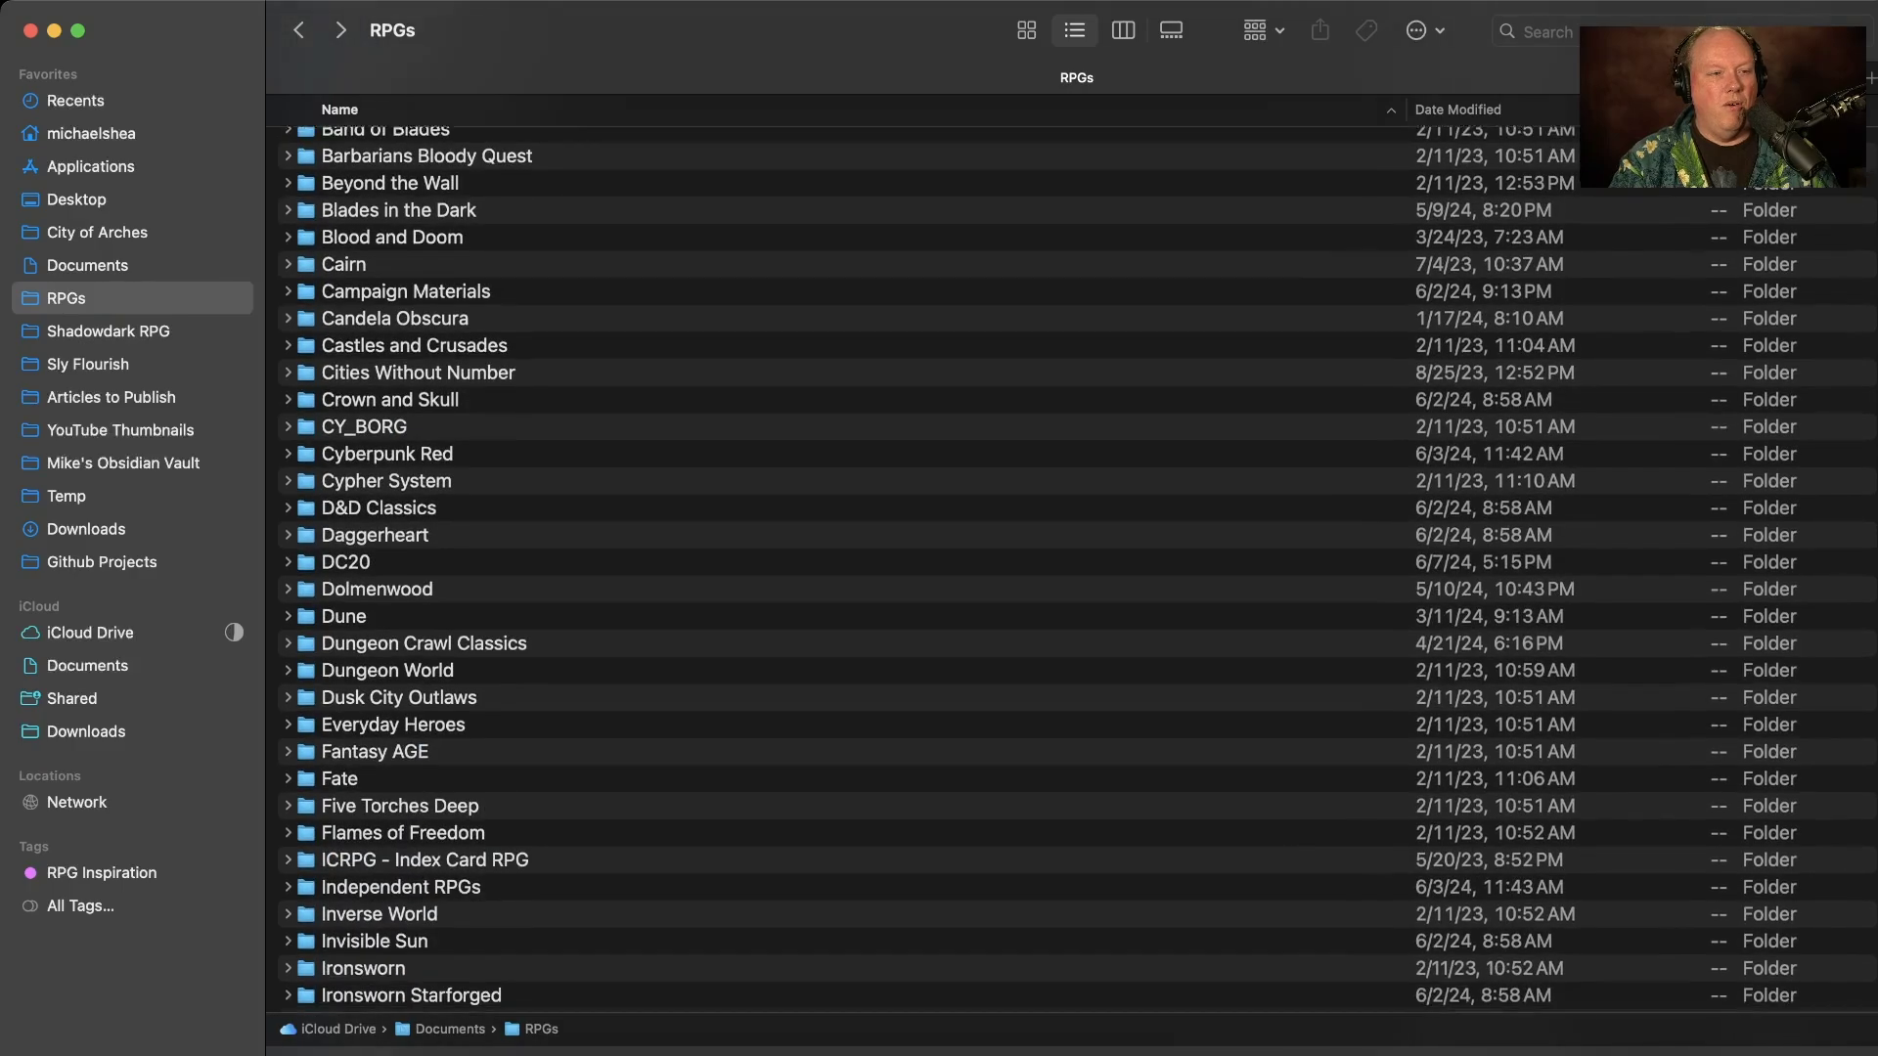
double_click(343, 517)
scroll(1076, 567, down, 2)
scroll(1076, 567, up, 5)
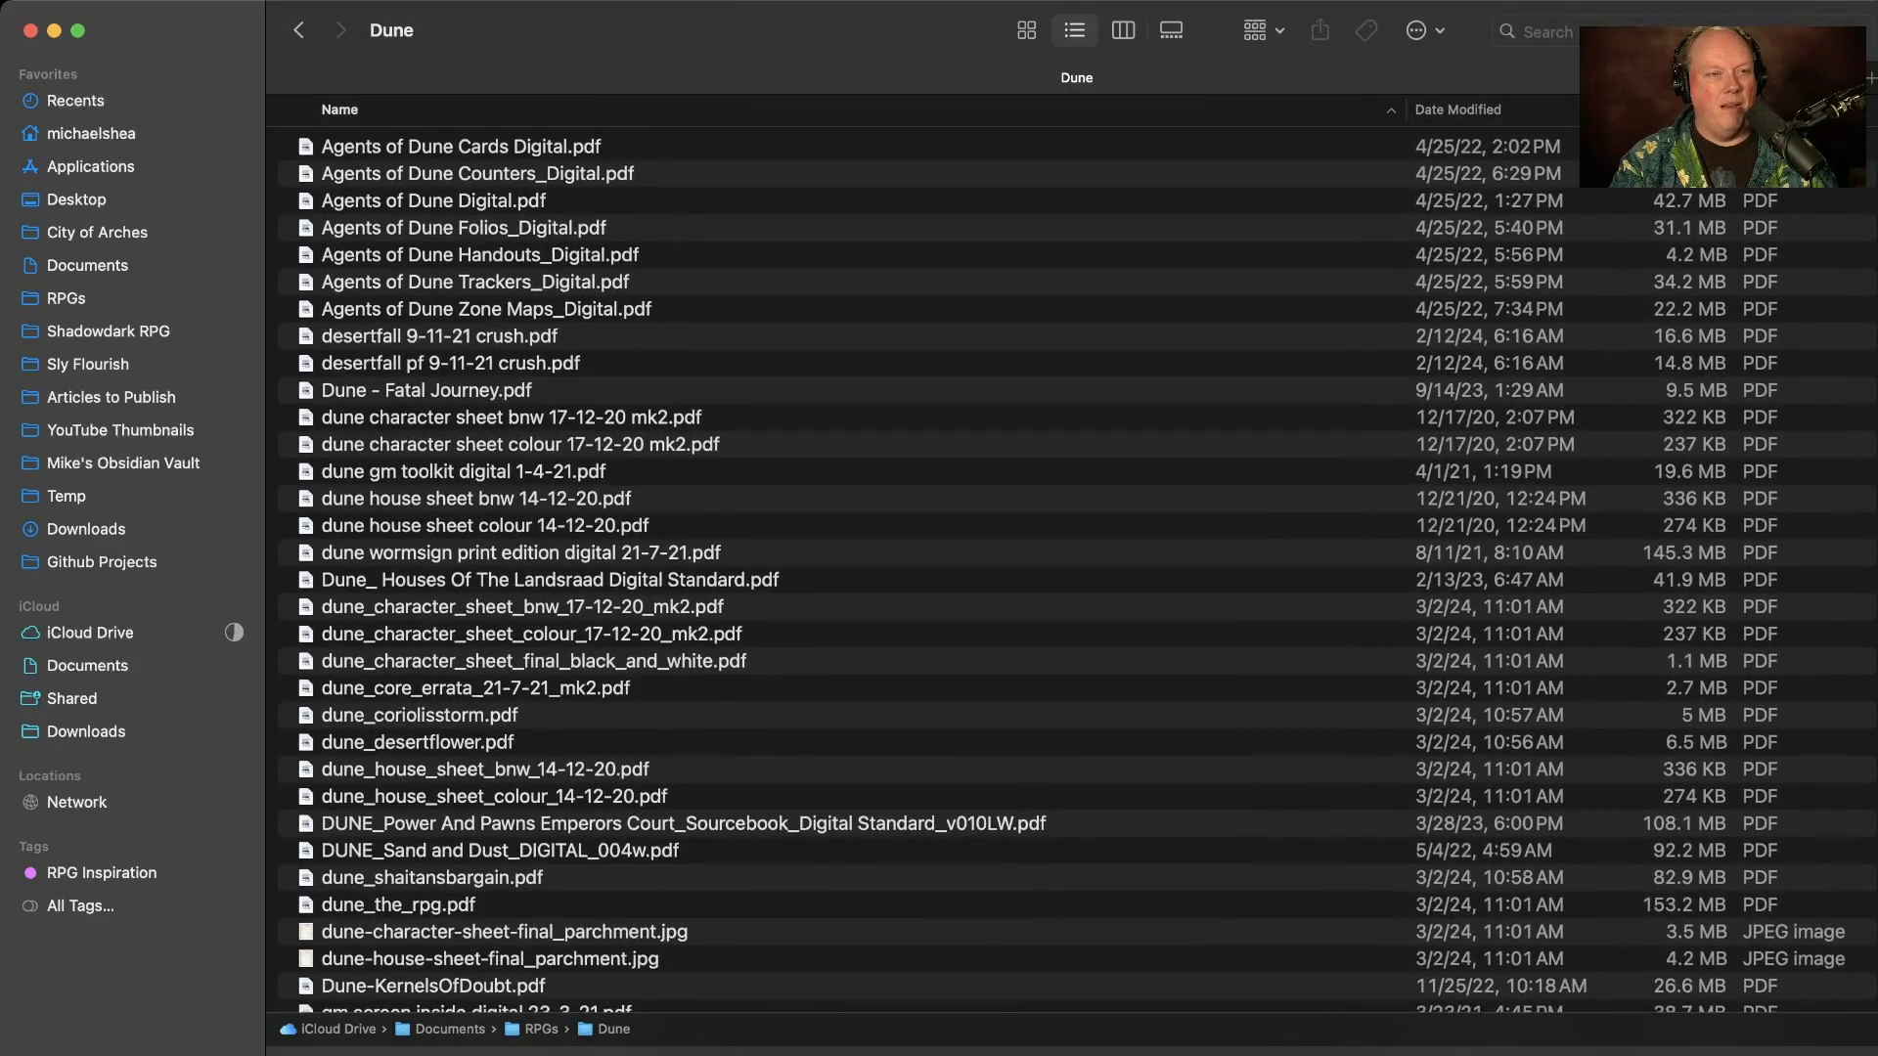
key(super+bracketleft)
Step: Open the Shadow of the Demon Lord folder, expand all its subfolders at once, and look through the full list of PDFs
scroll(1076, 567, down, 2)
scroll(1076, 568, down, 5)
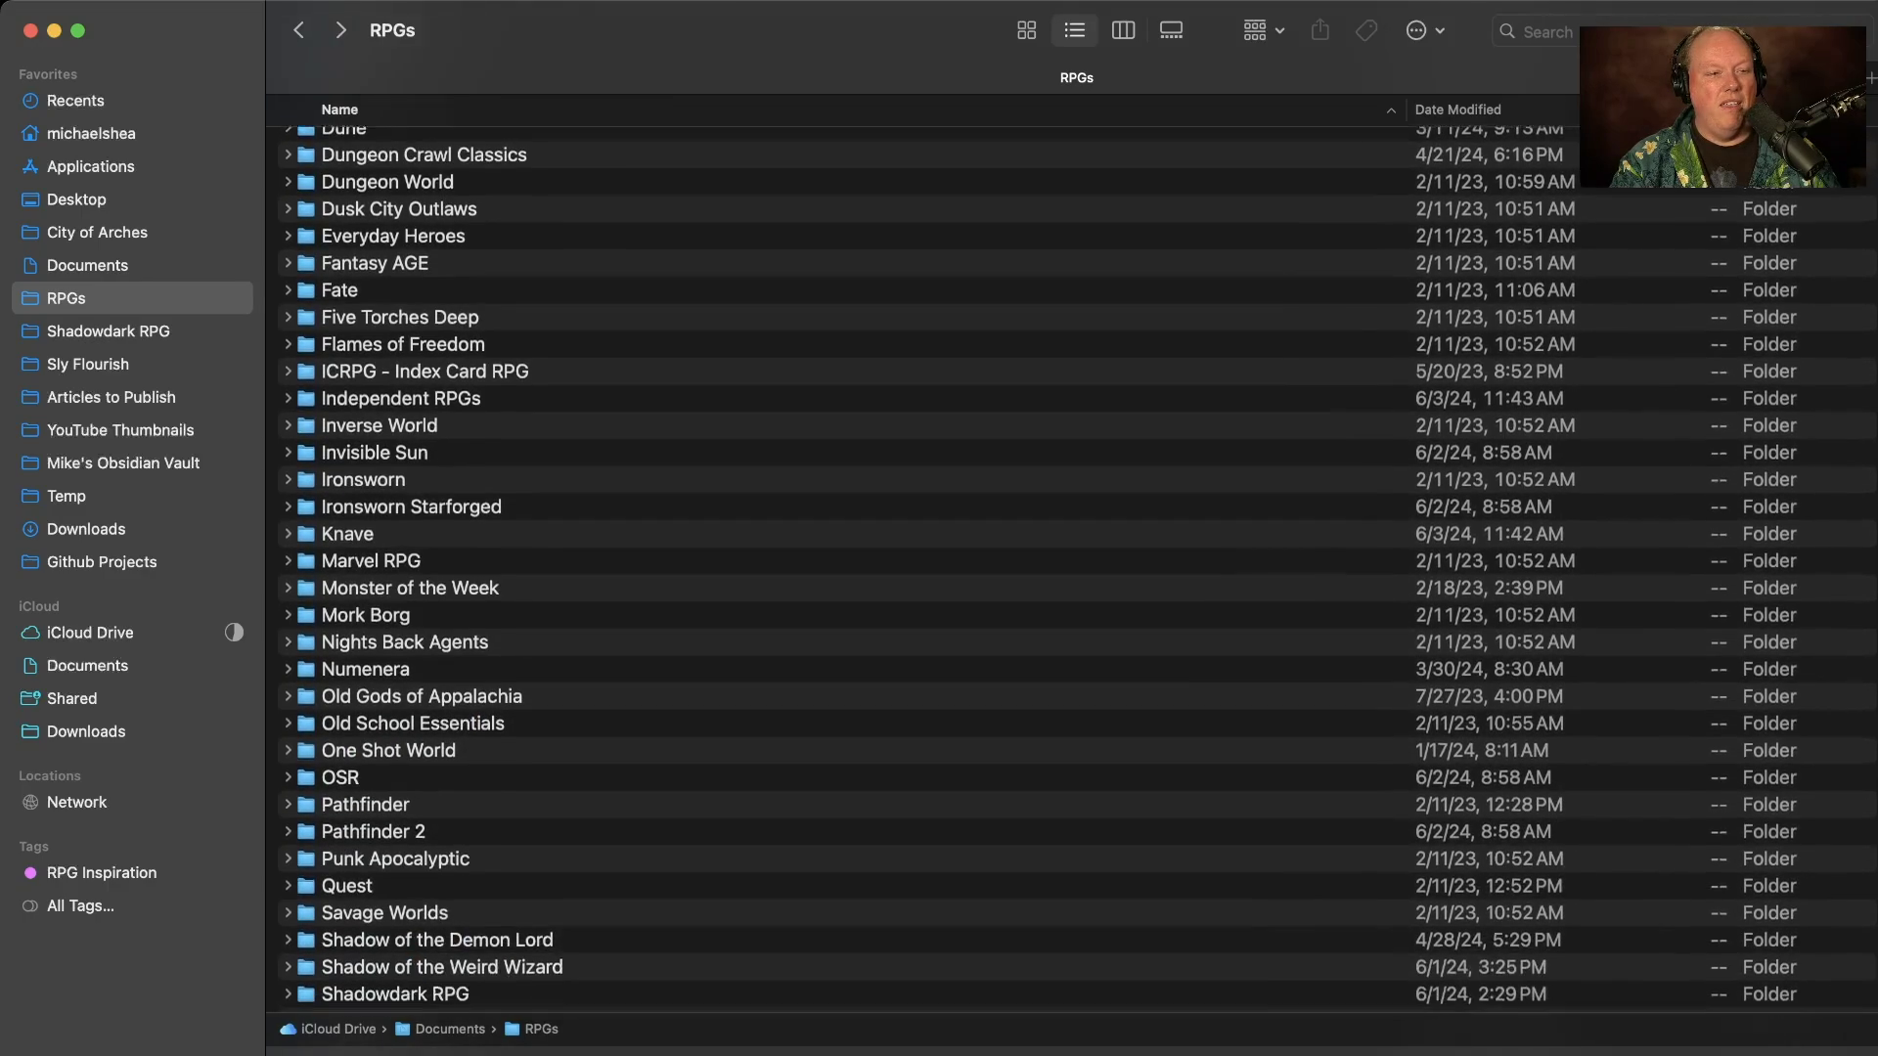
scroll(1075, 567, down, 2)
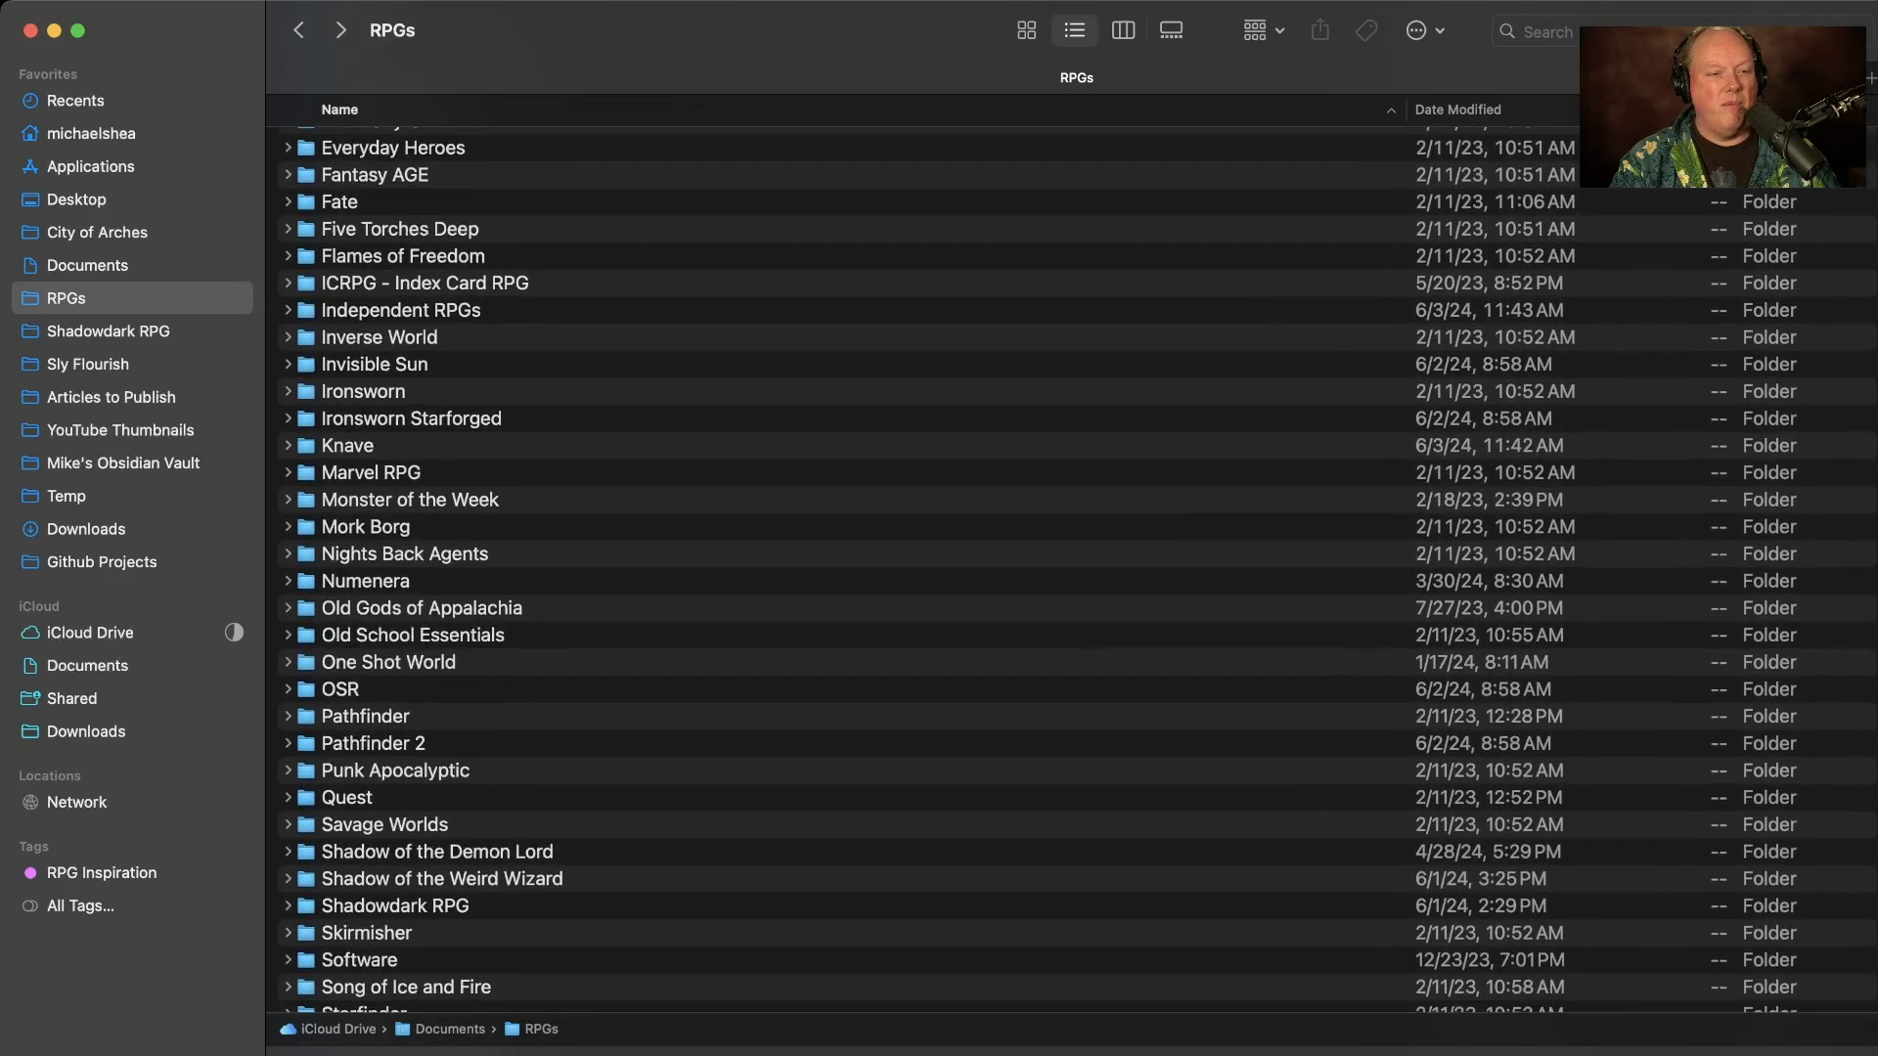
double_click(437, 851)
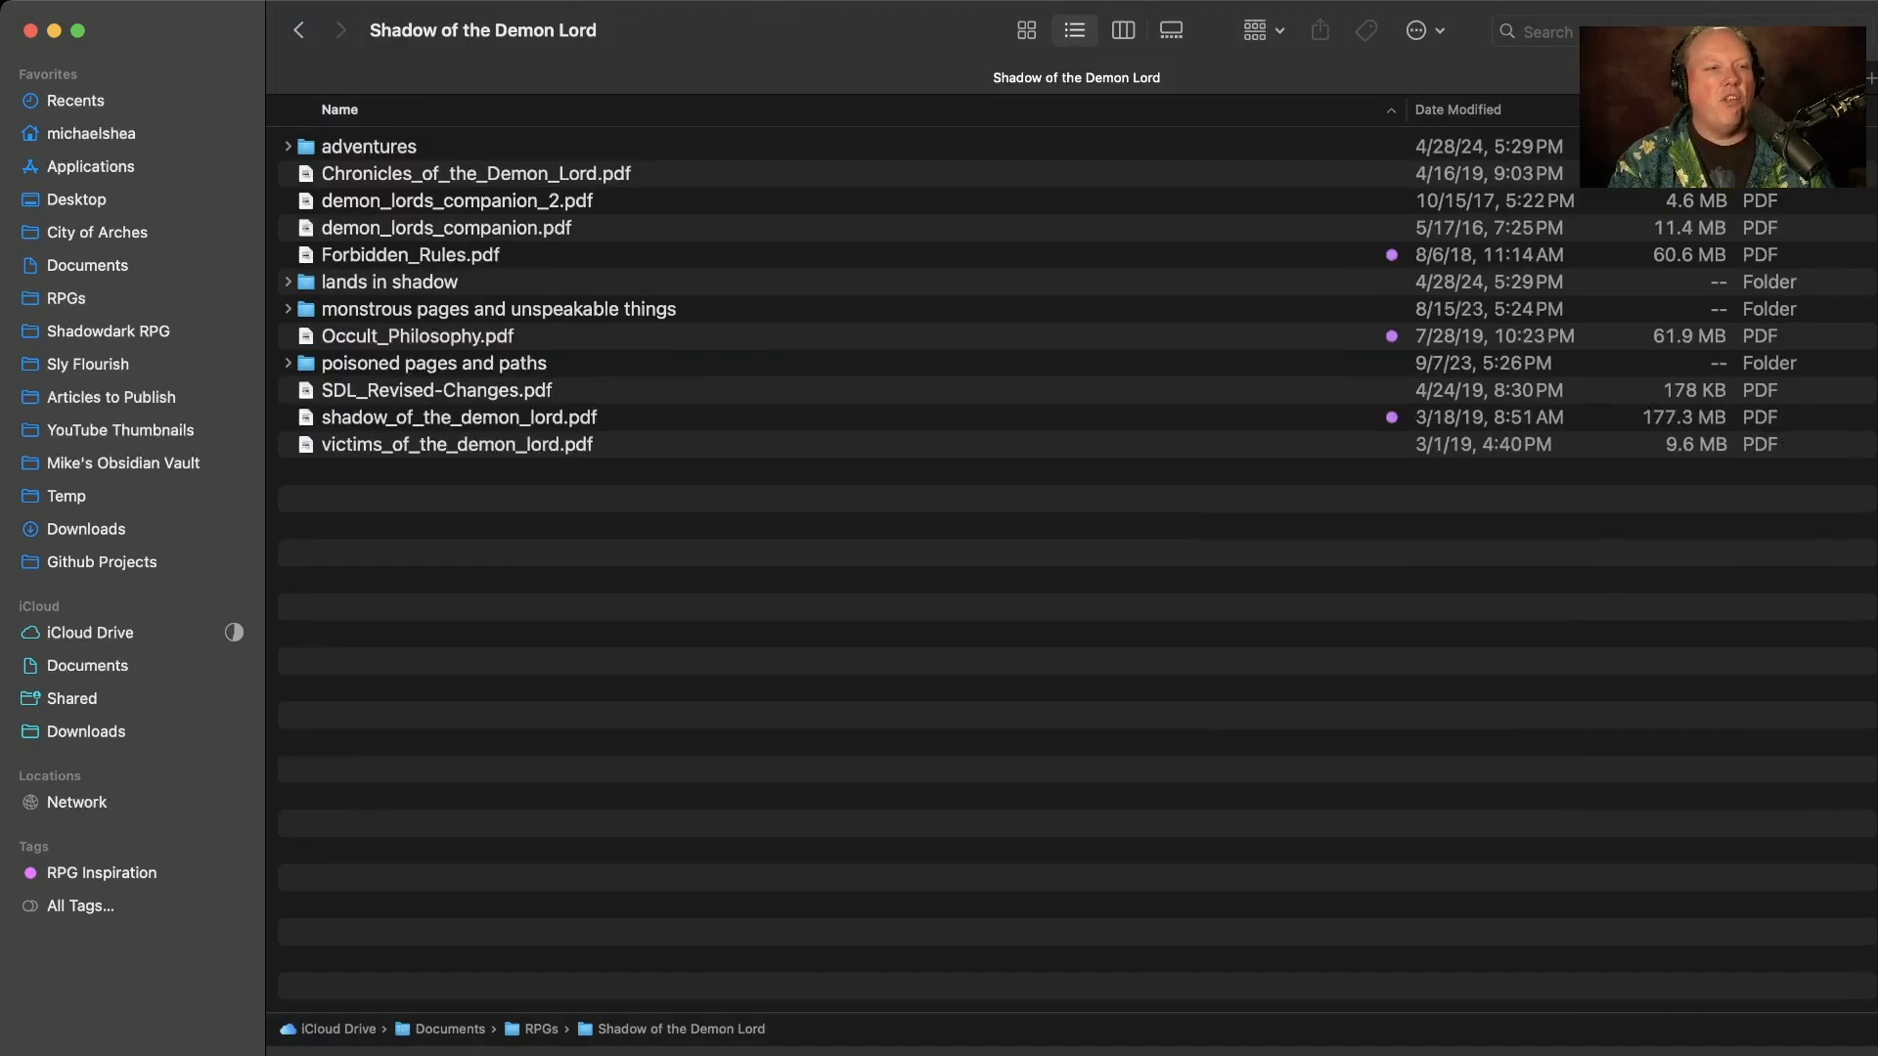
click(418, 335)
key(cmd+a)
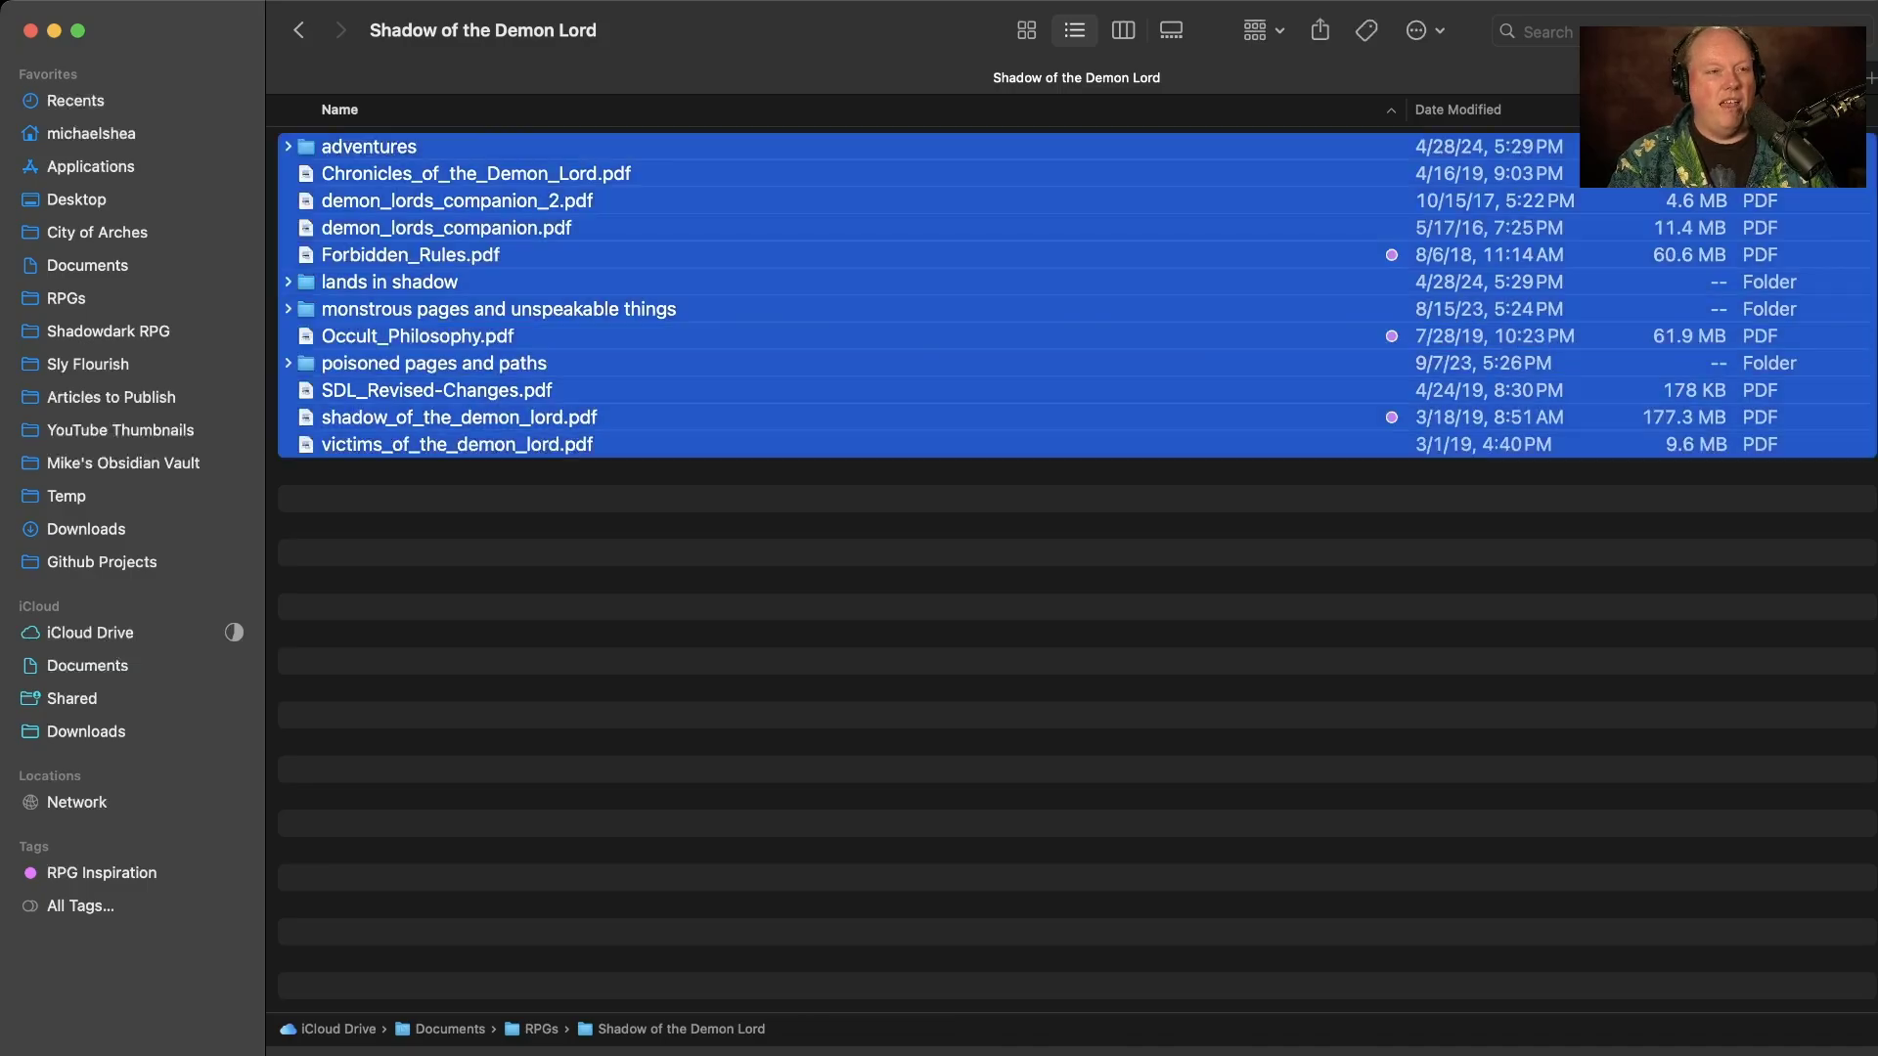
key(alt+Right)
scroll(1076, 567, down, 20)
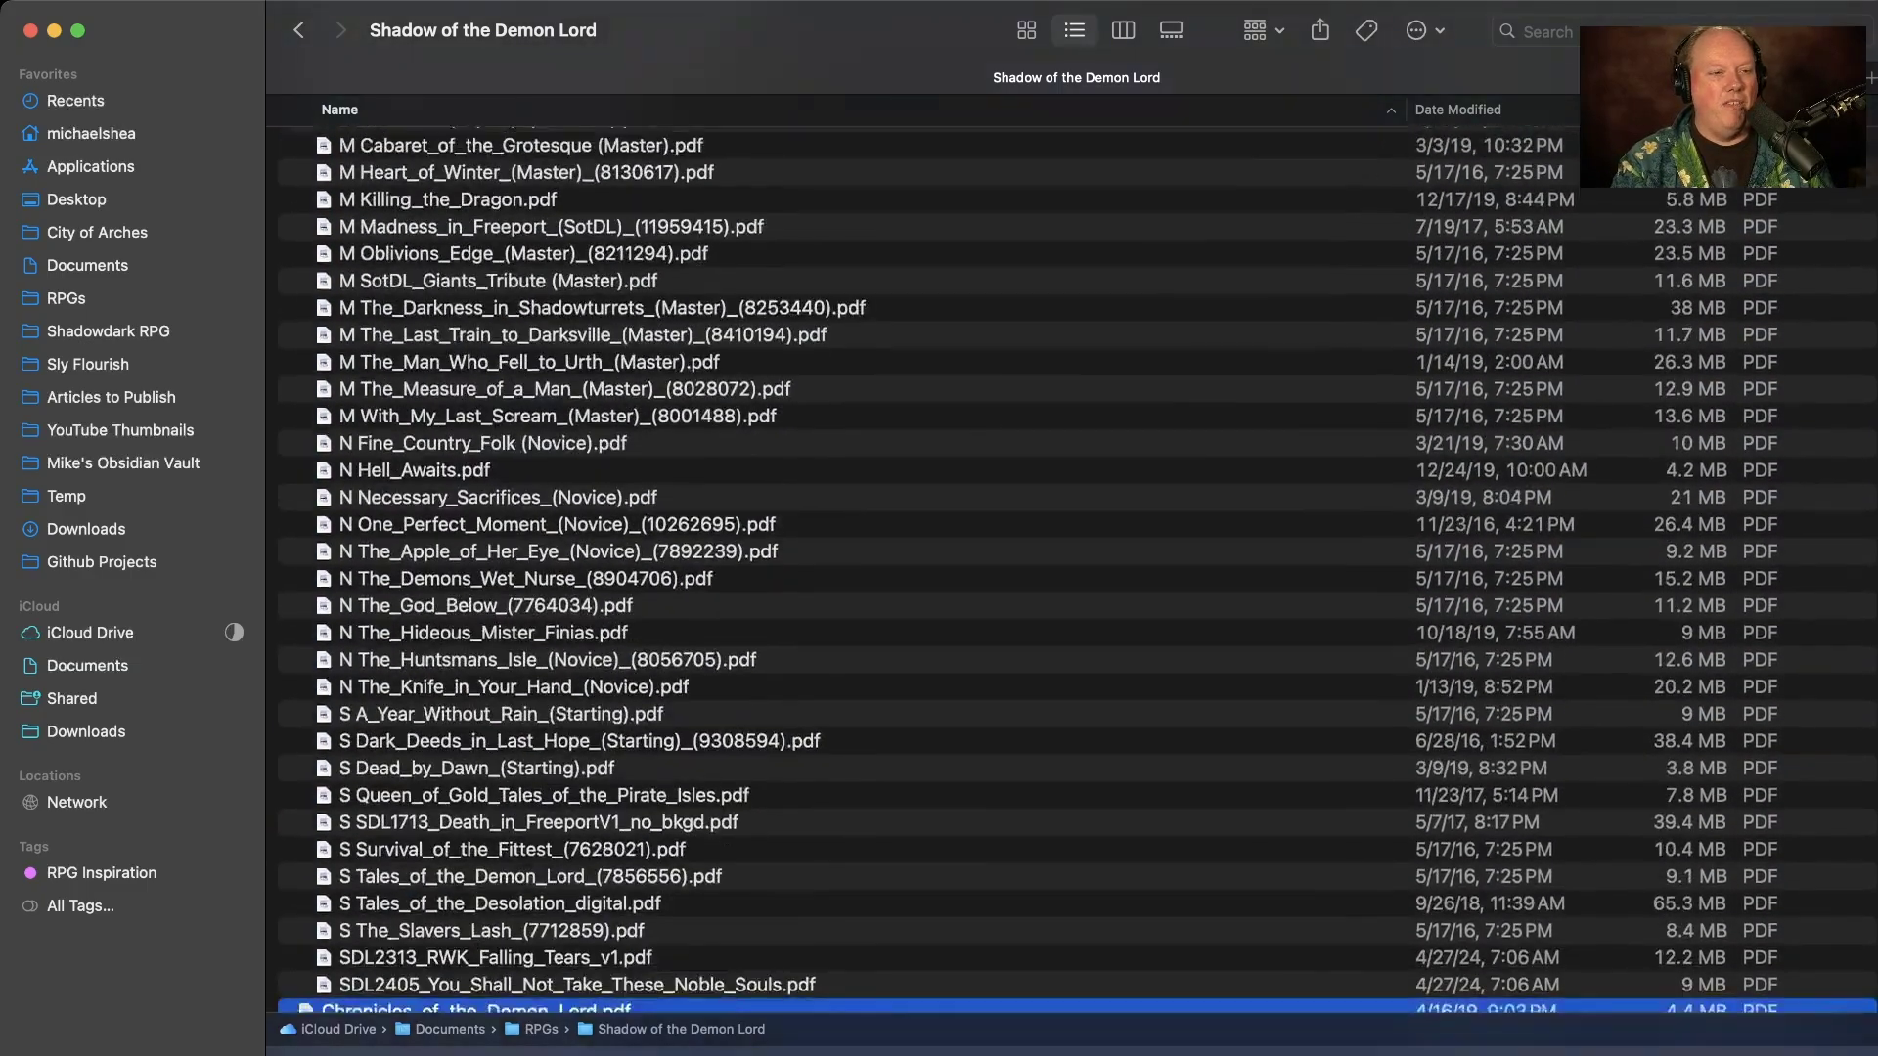
scroll(1075, 567, down, 15)
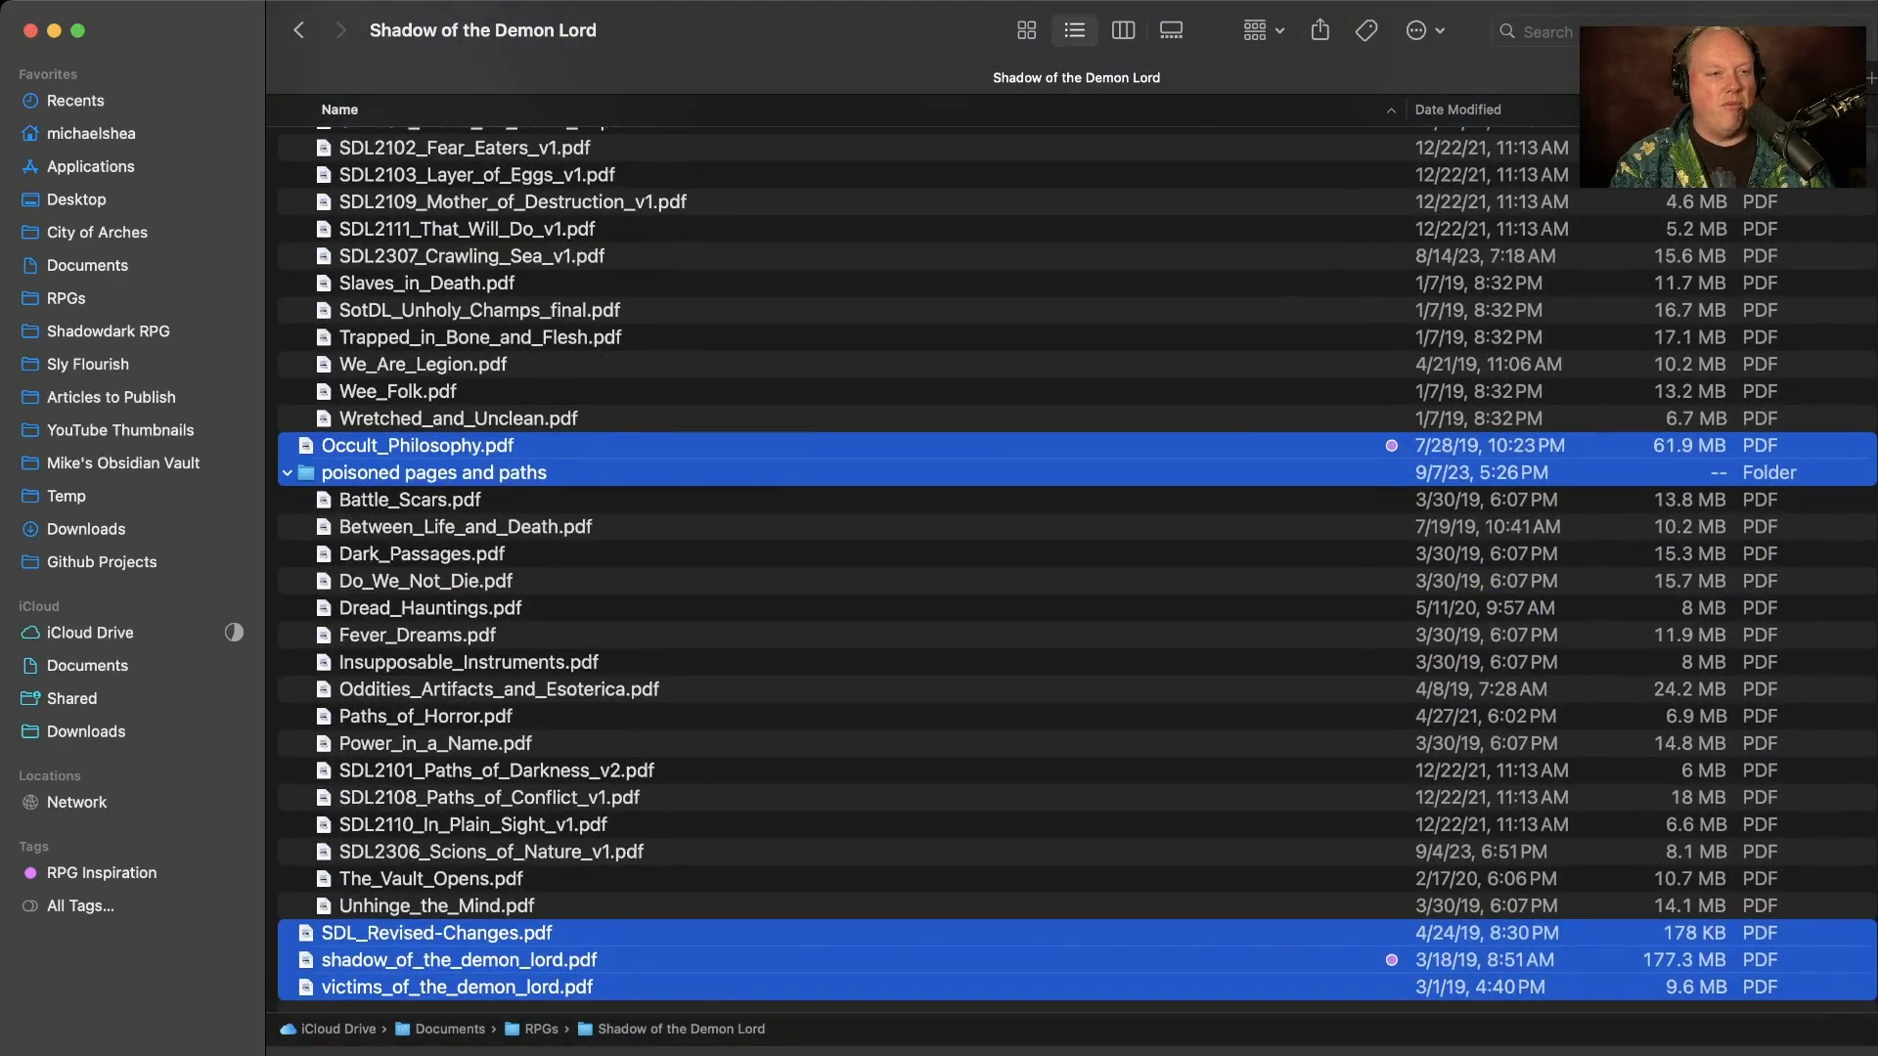
scroll(1076, 567, up, 20)
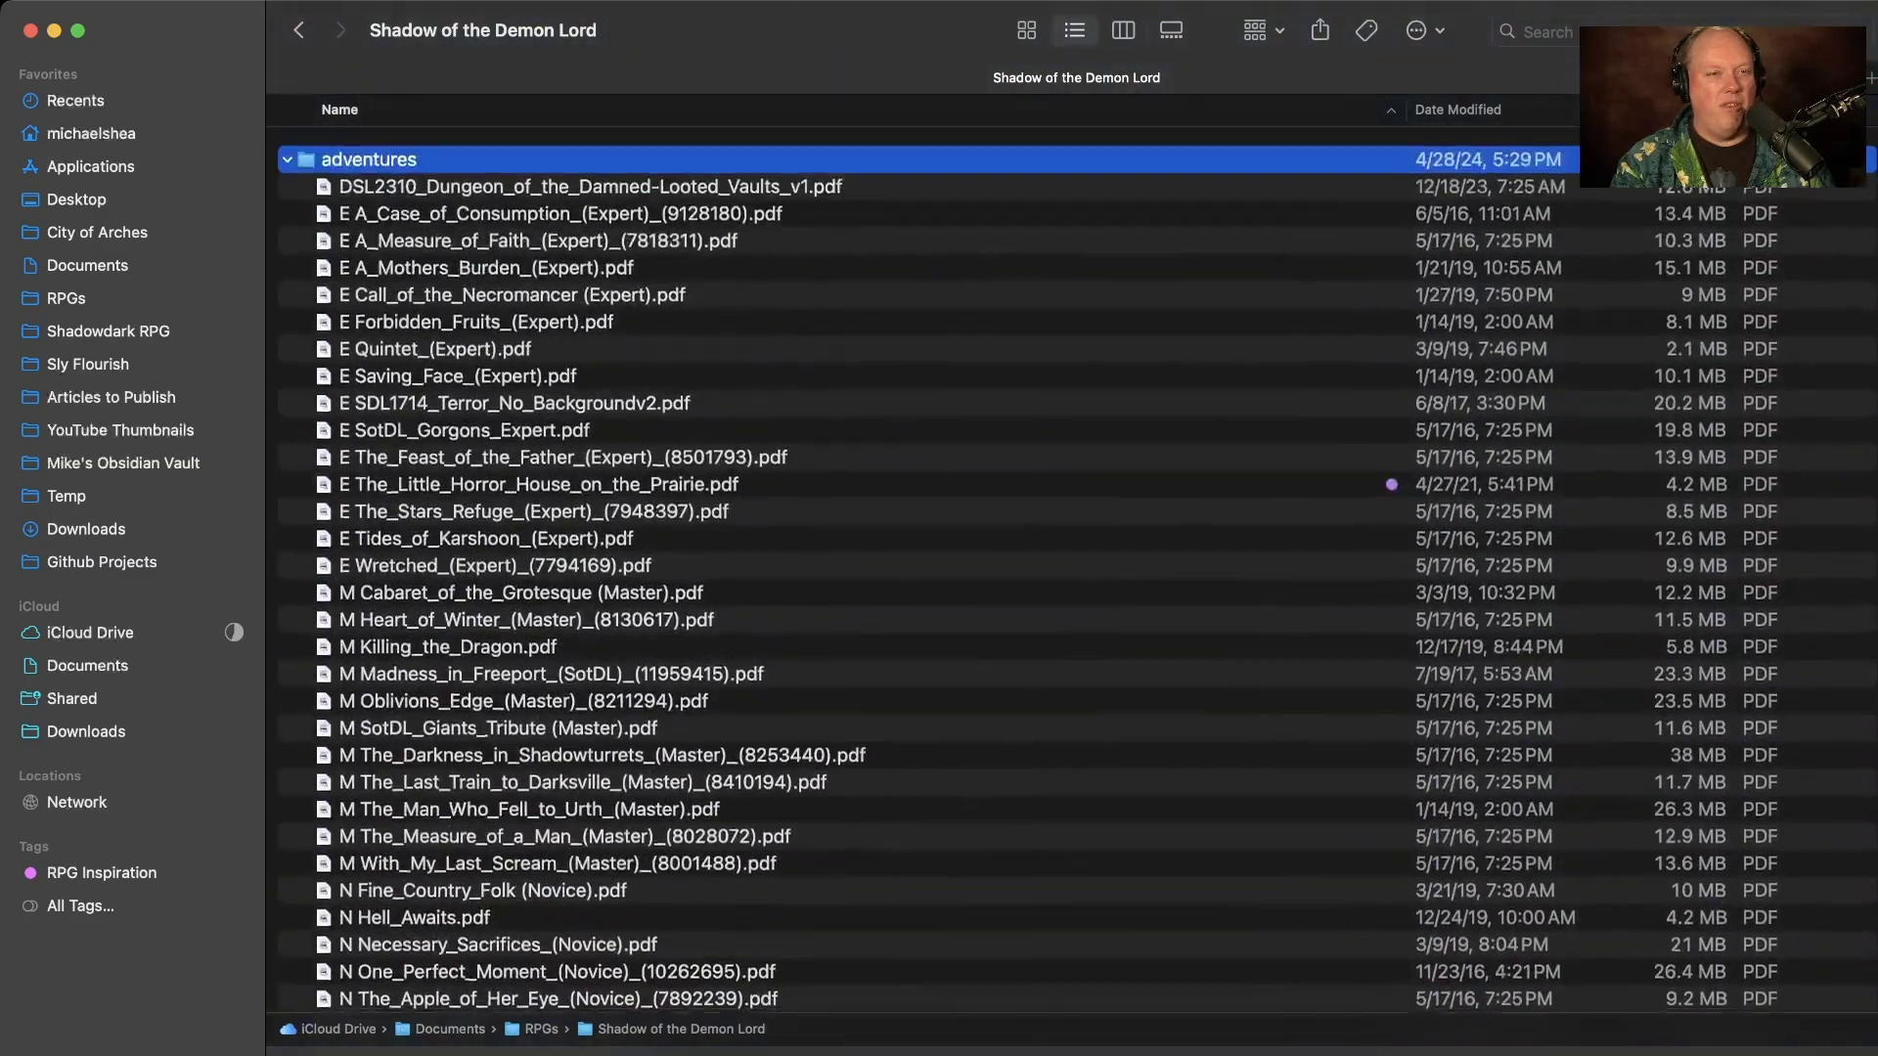
Step: Collapse all the expanded subfolders in Shadow of the Demon Lord and clear the selection
key(super+a)
key(Left)
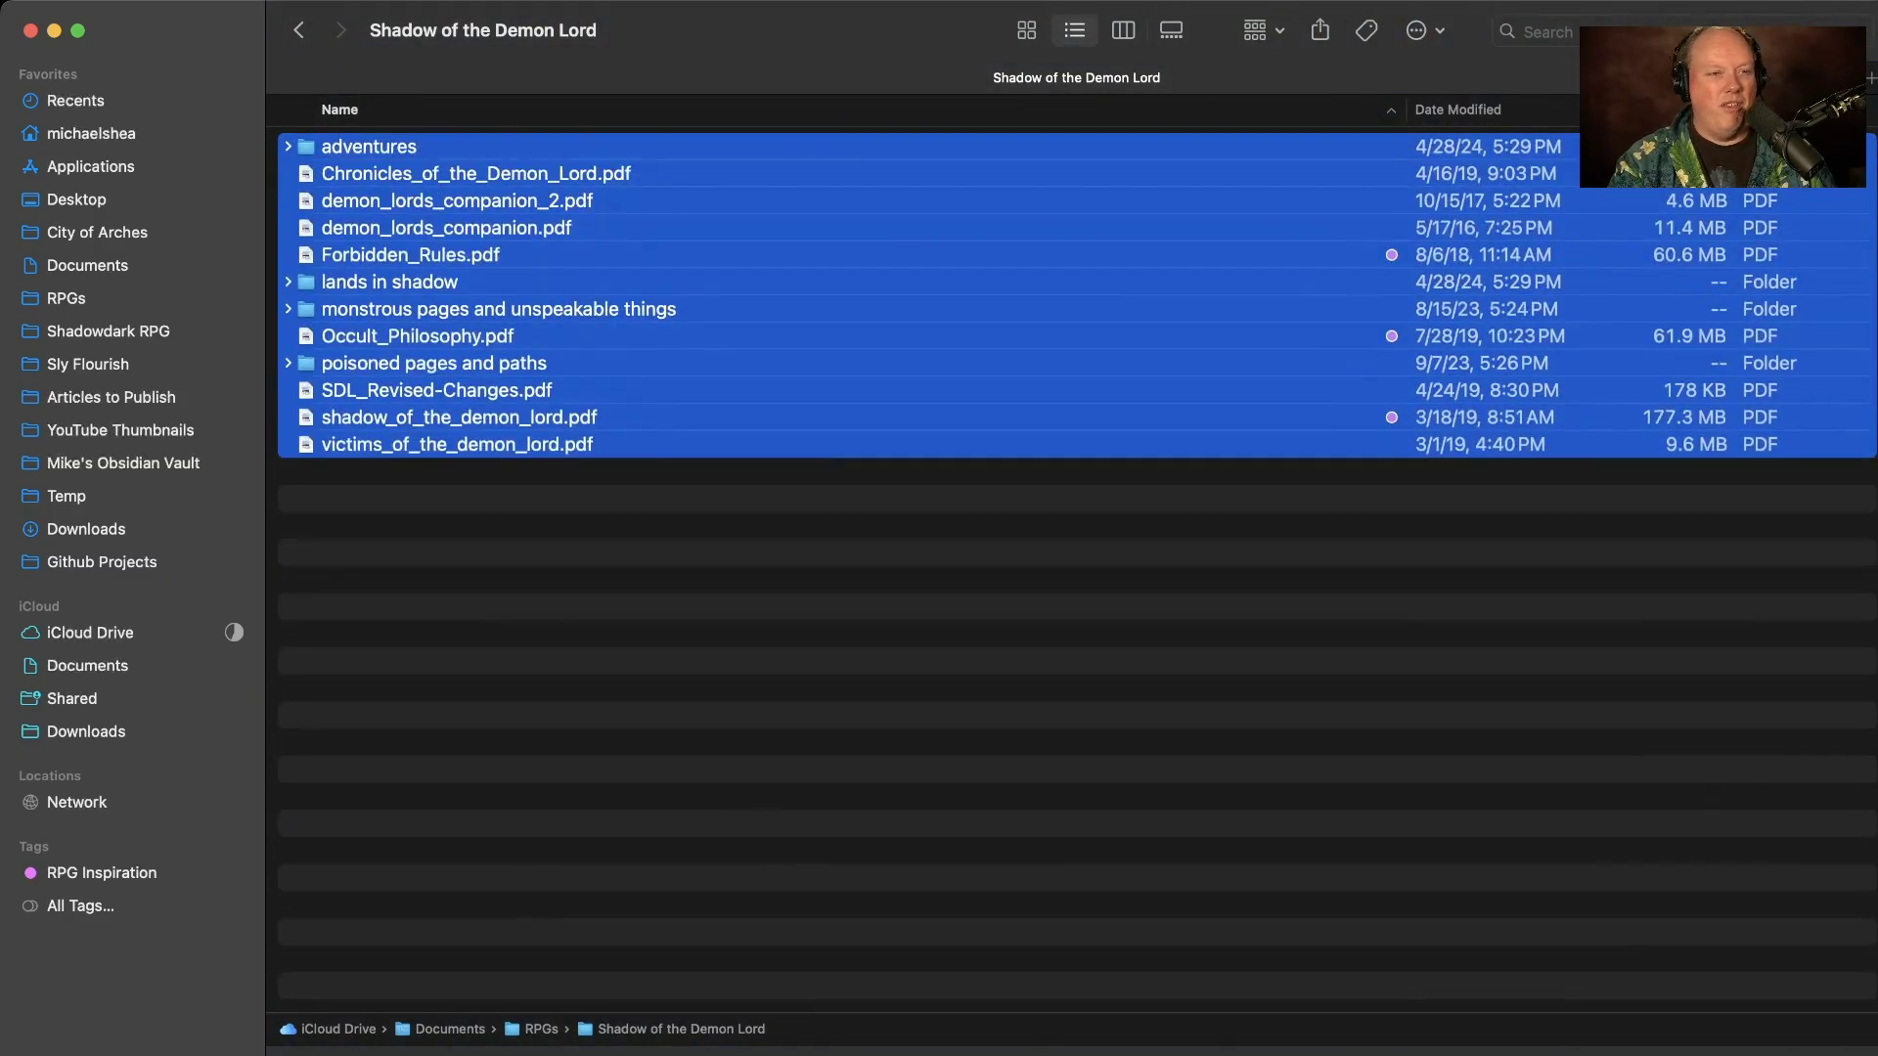
key(super+alt+a)
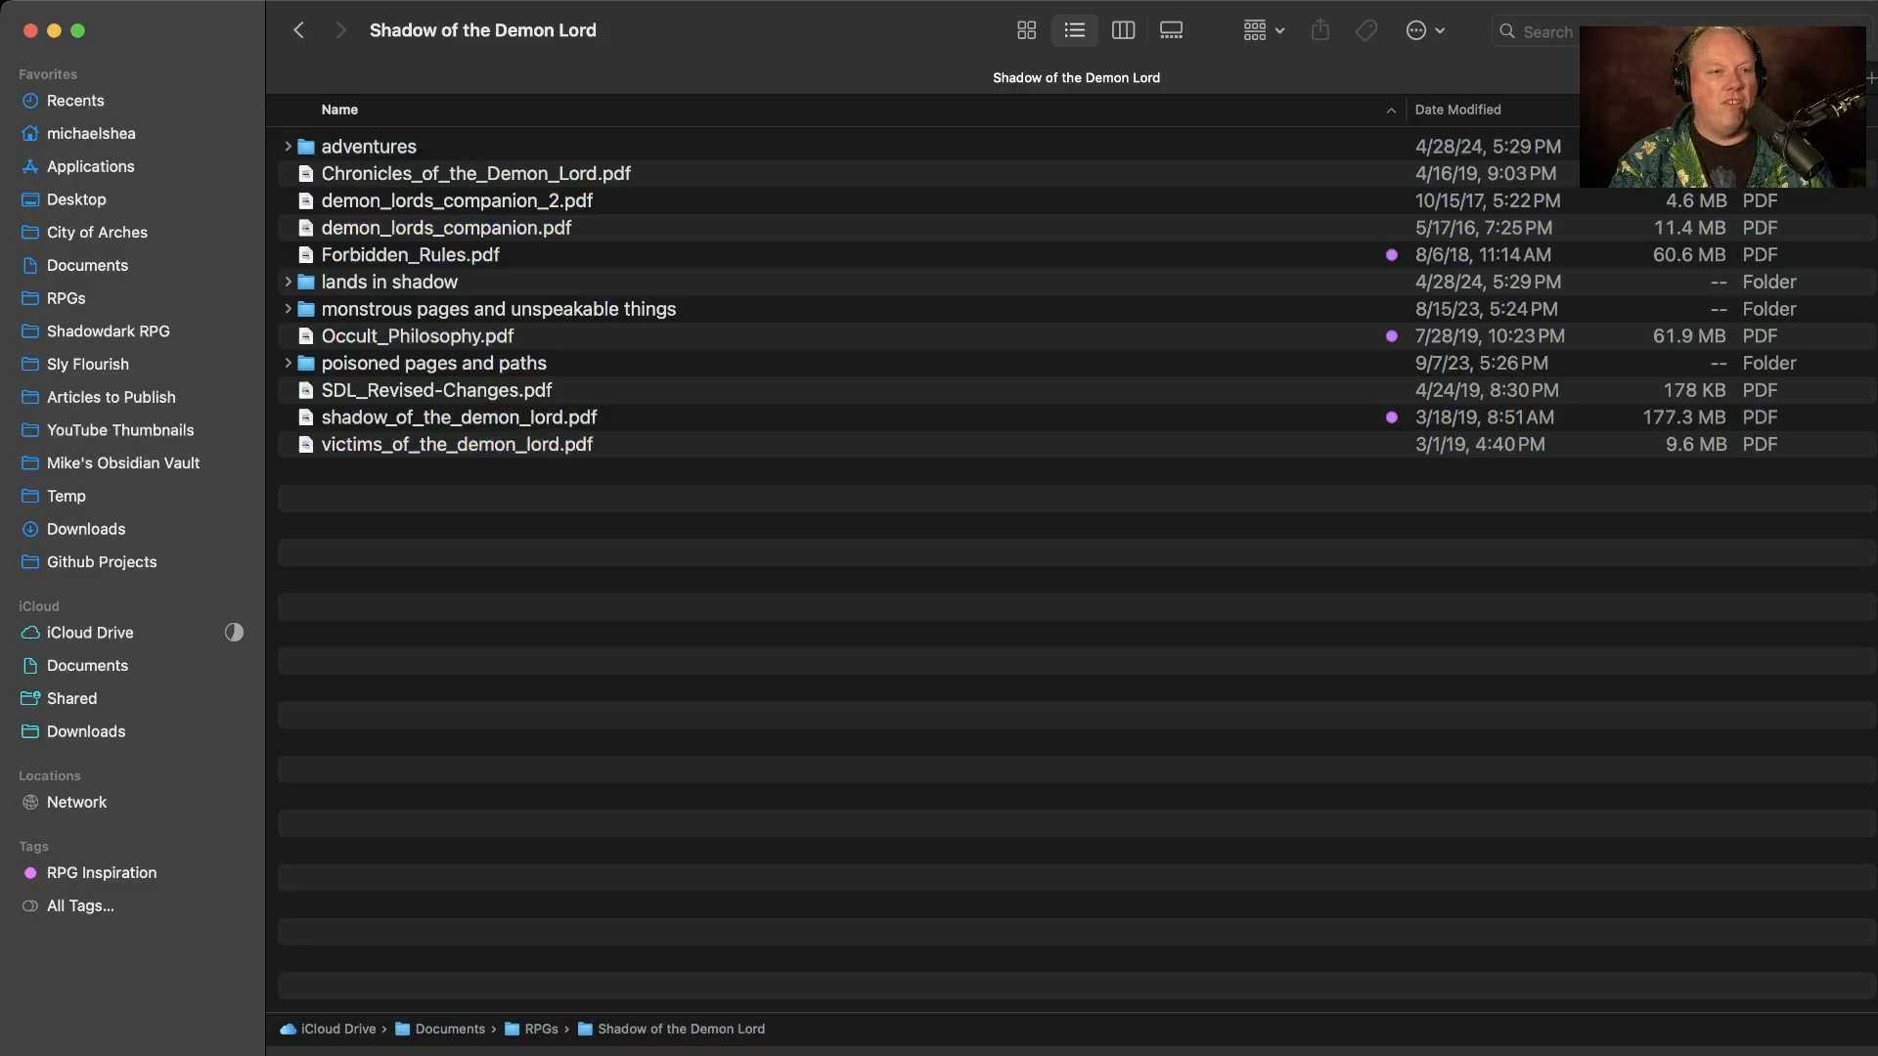
Step: Highlight monstrous pages and unspeakable things, poisoned pages and paths, and shadow_of_the_demon_lord.pdf in turn, clear the selection, and return to the RPGs folder
click(498, 309)
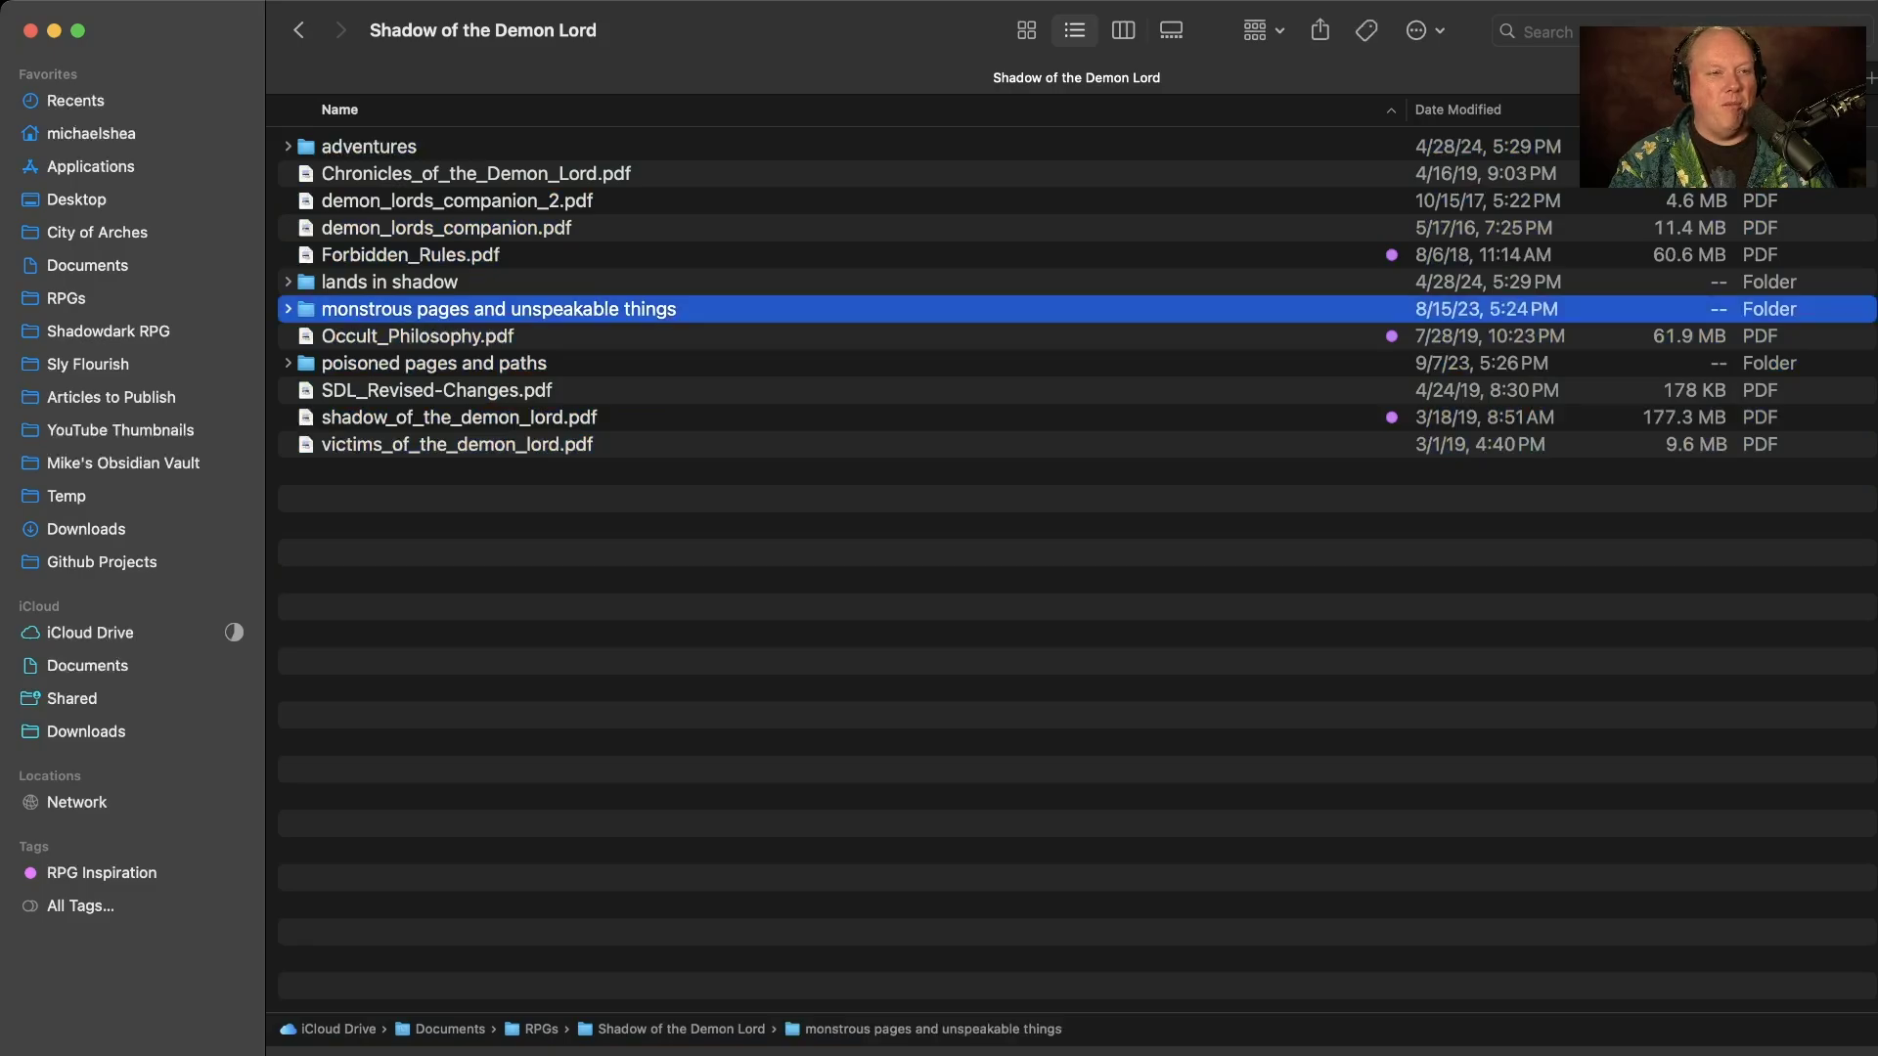
click(434, 363)
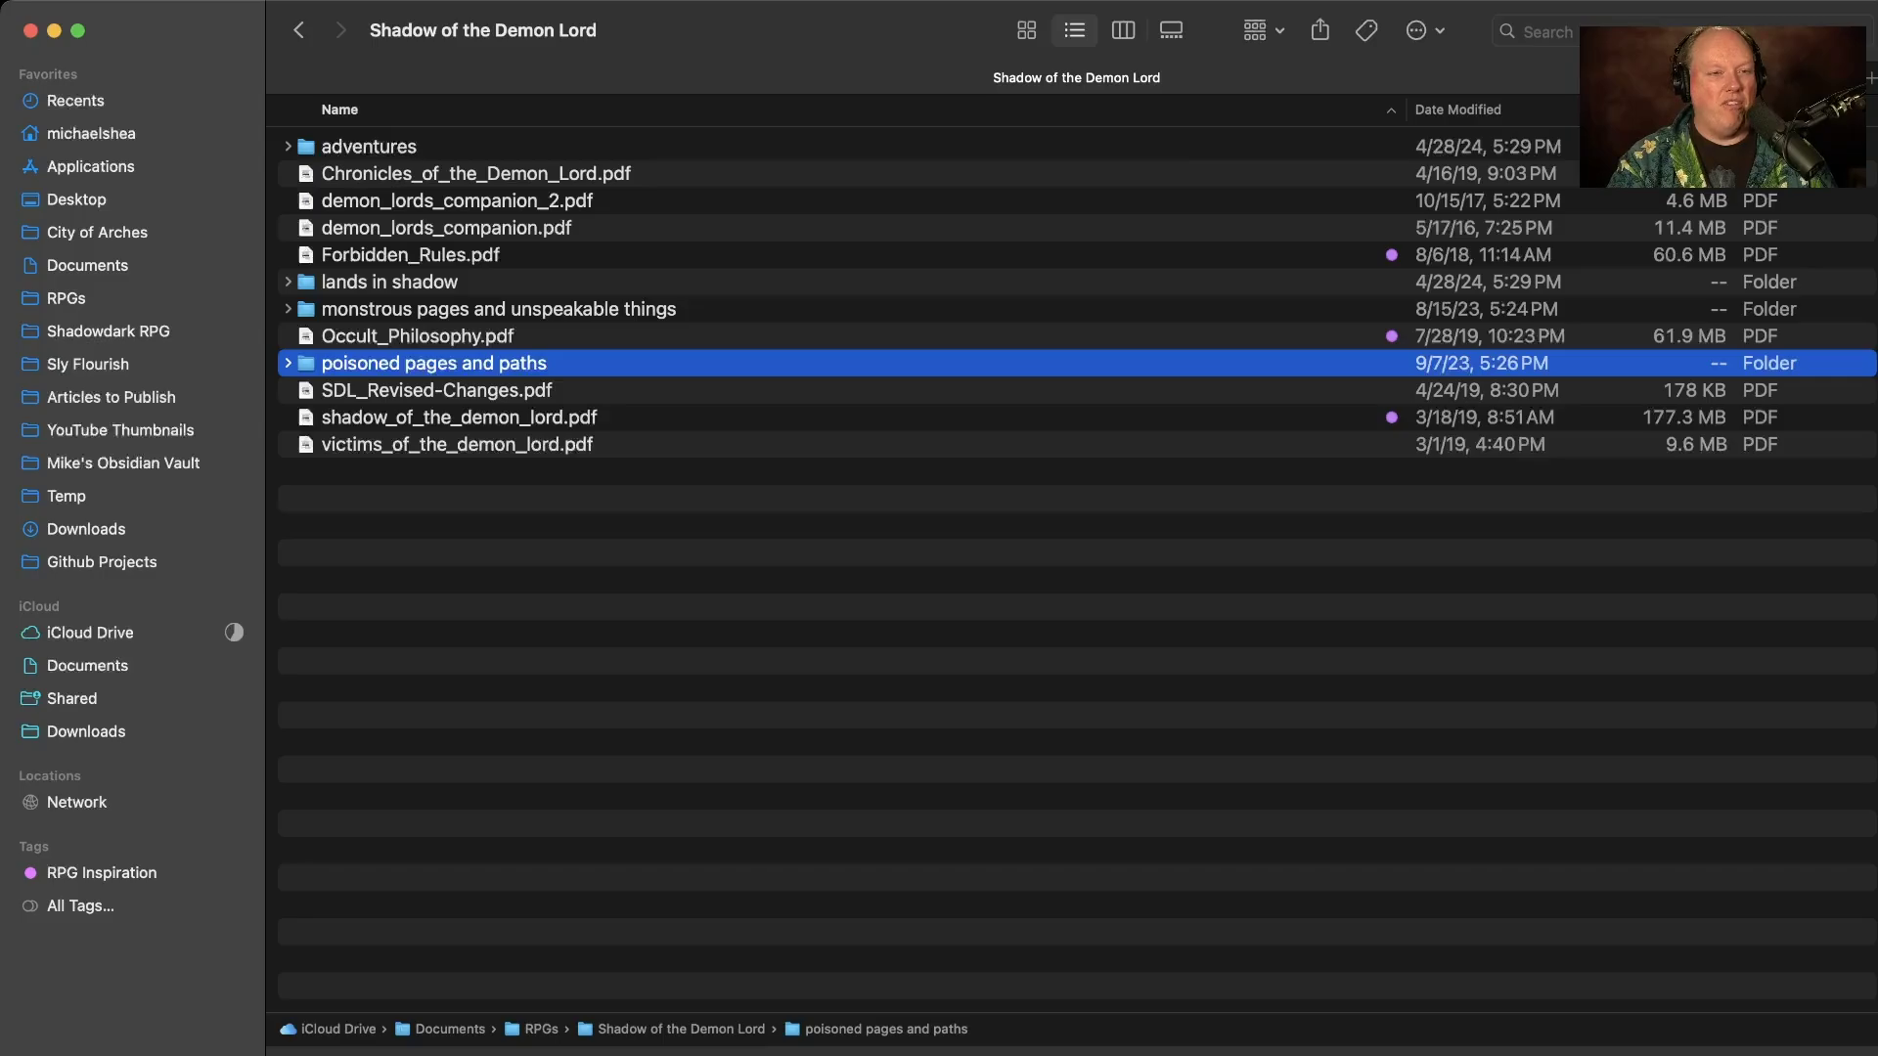
click(459, 417)
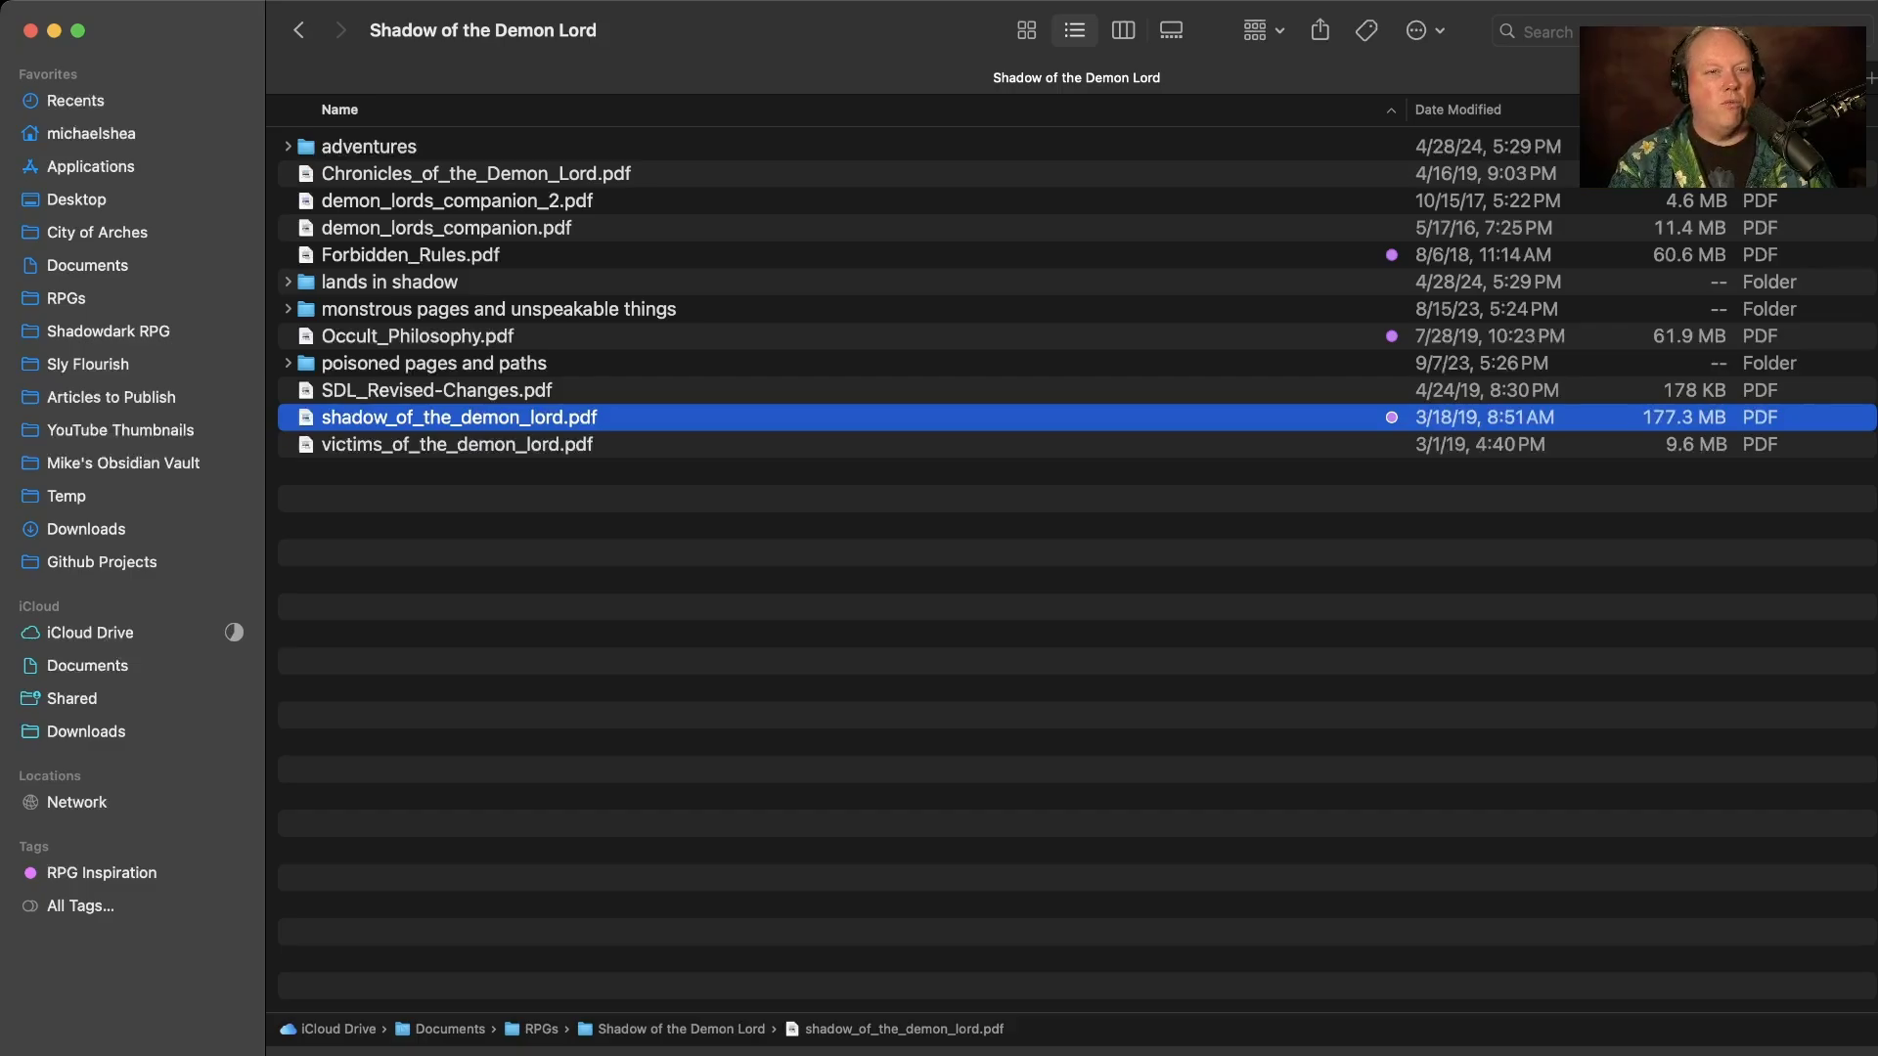
key(super+alt+a)
key(super+bracketleft)
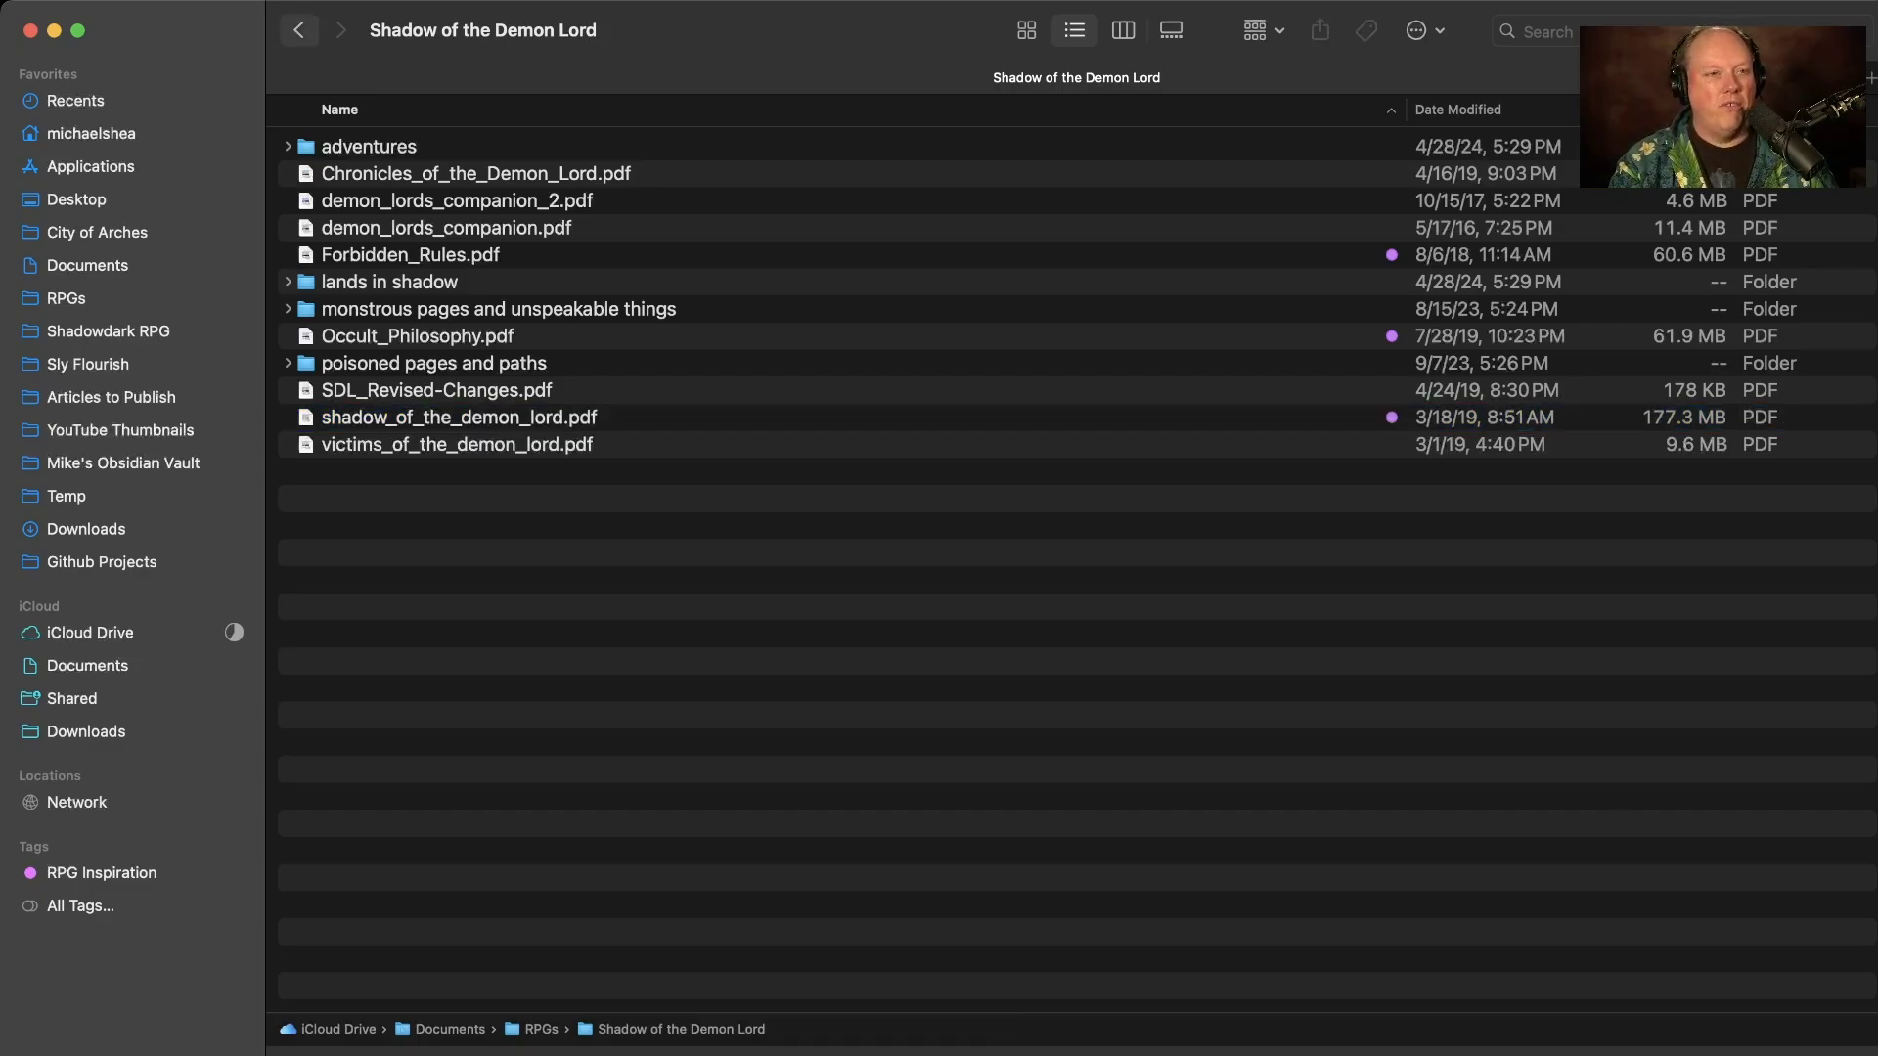
Step: Open the System Agnostic folder, select 5 Room Dungeons.pdf, and look through the folder's maps, tokens and game-mastering guides
scroll(1076, 567, down, 10)
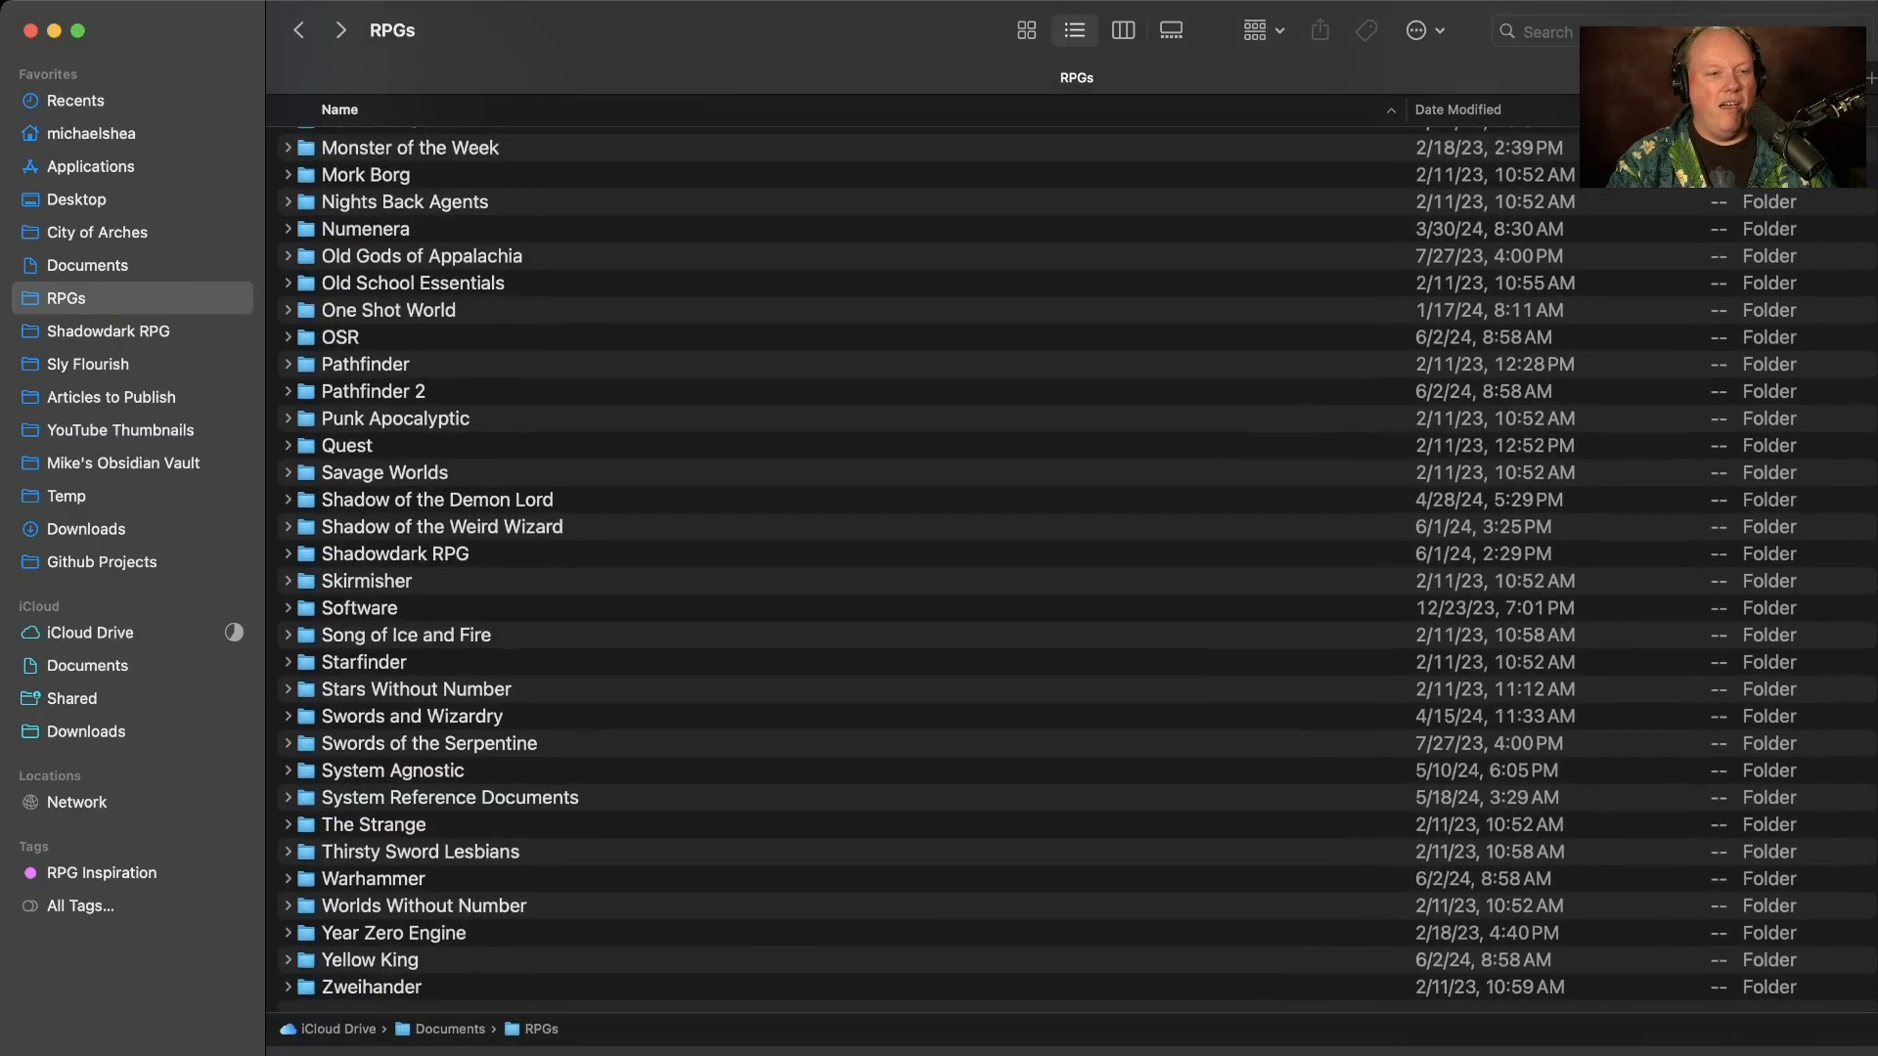
click(393, 770)
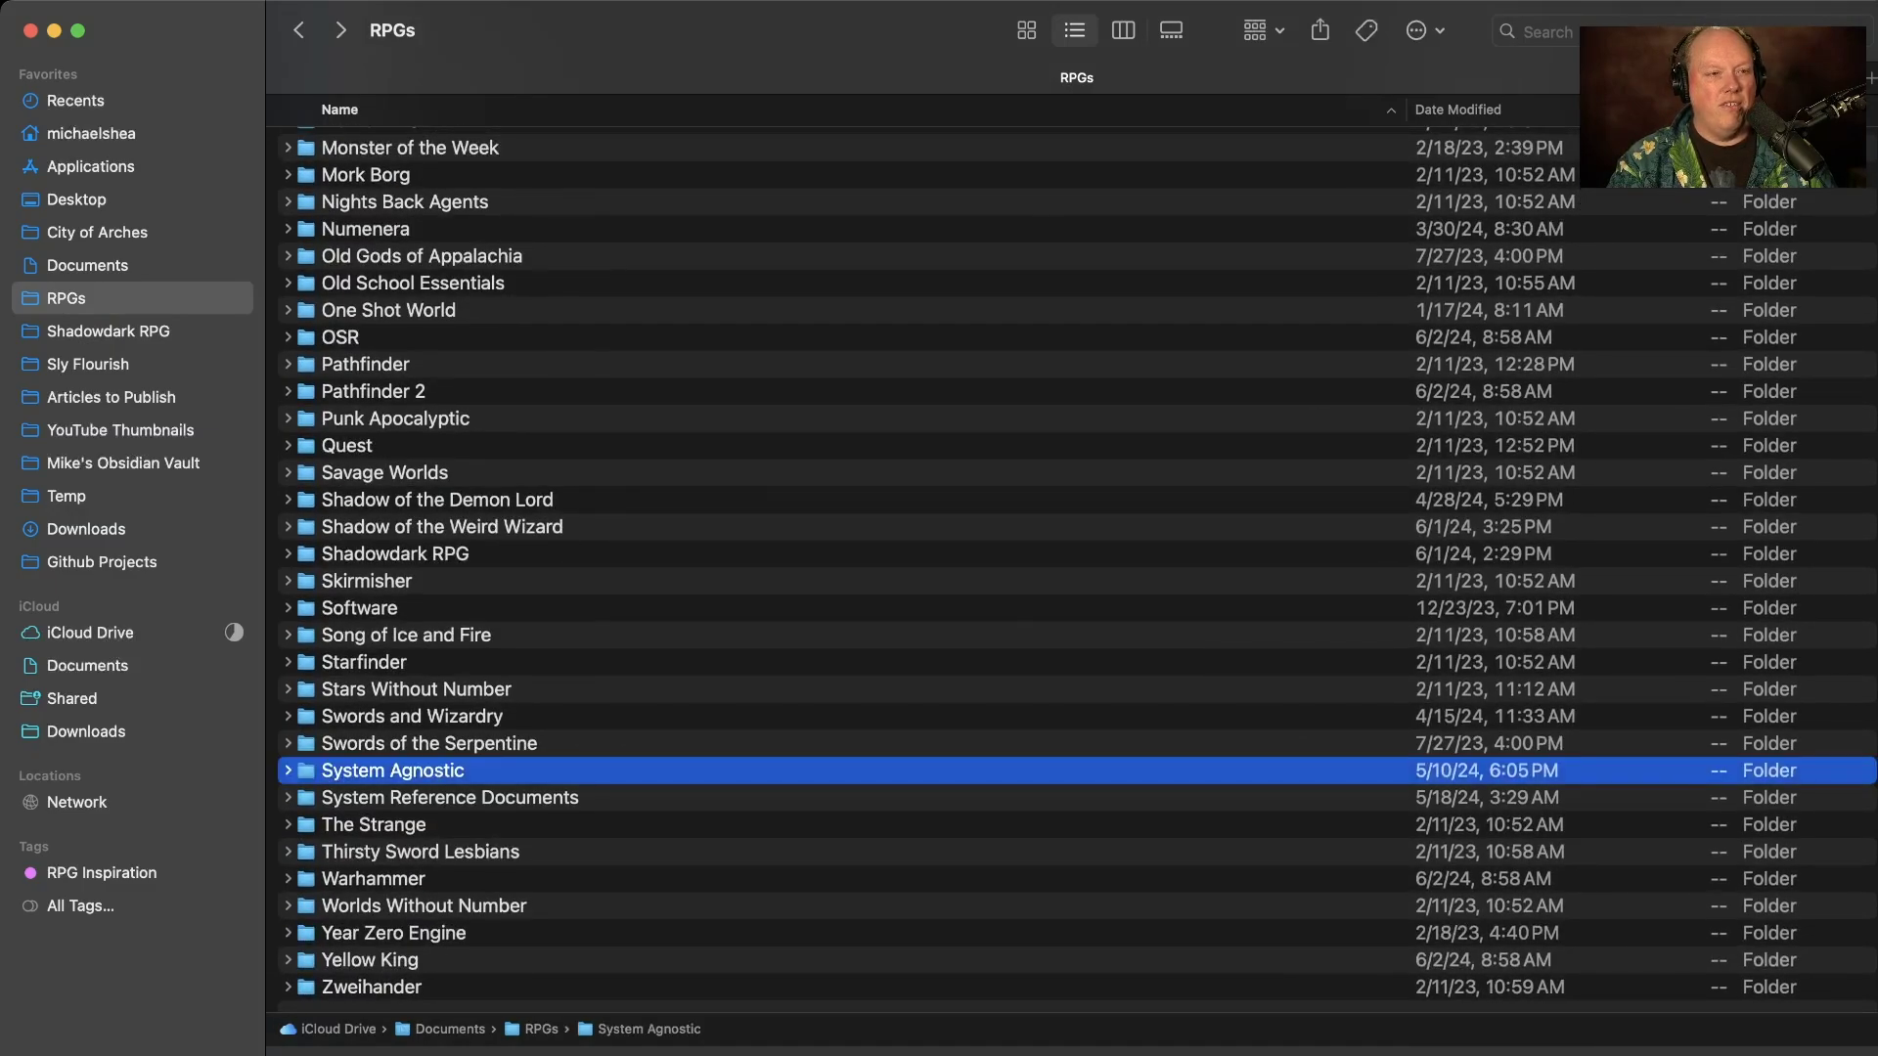
key(super+Down)
scroll(1076, 567, up, 10)
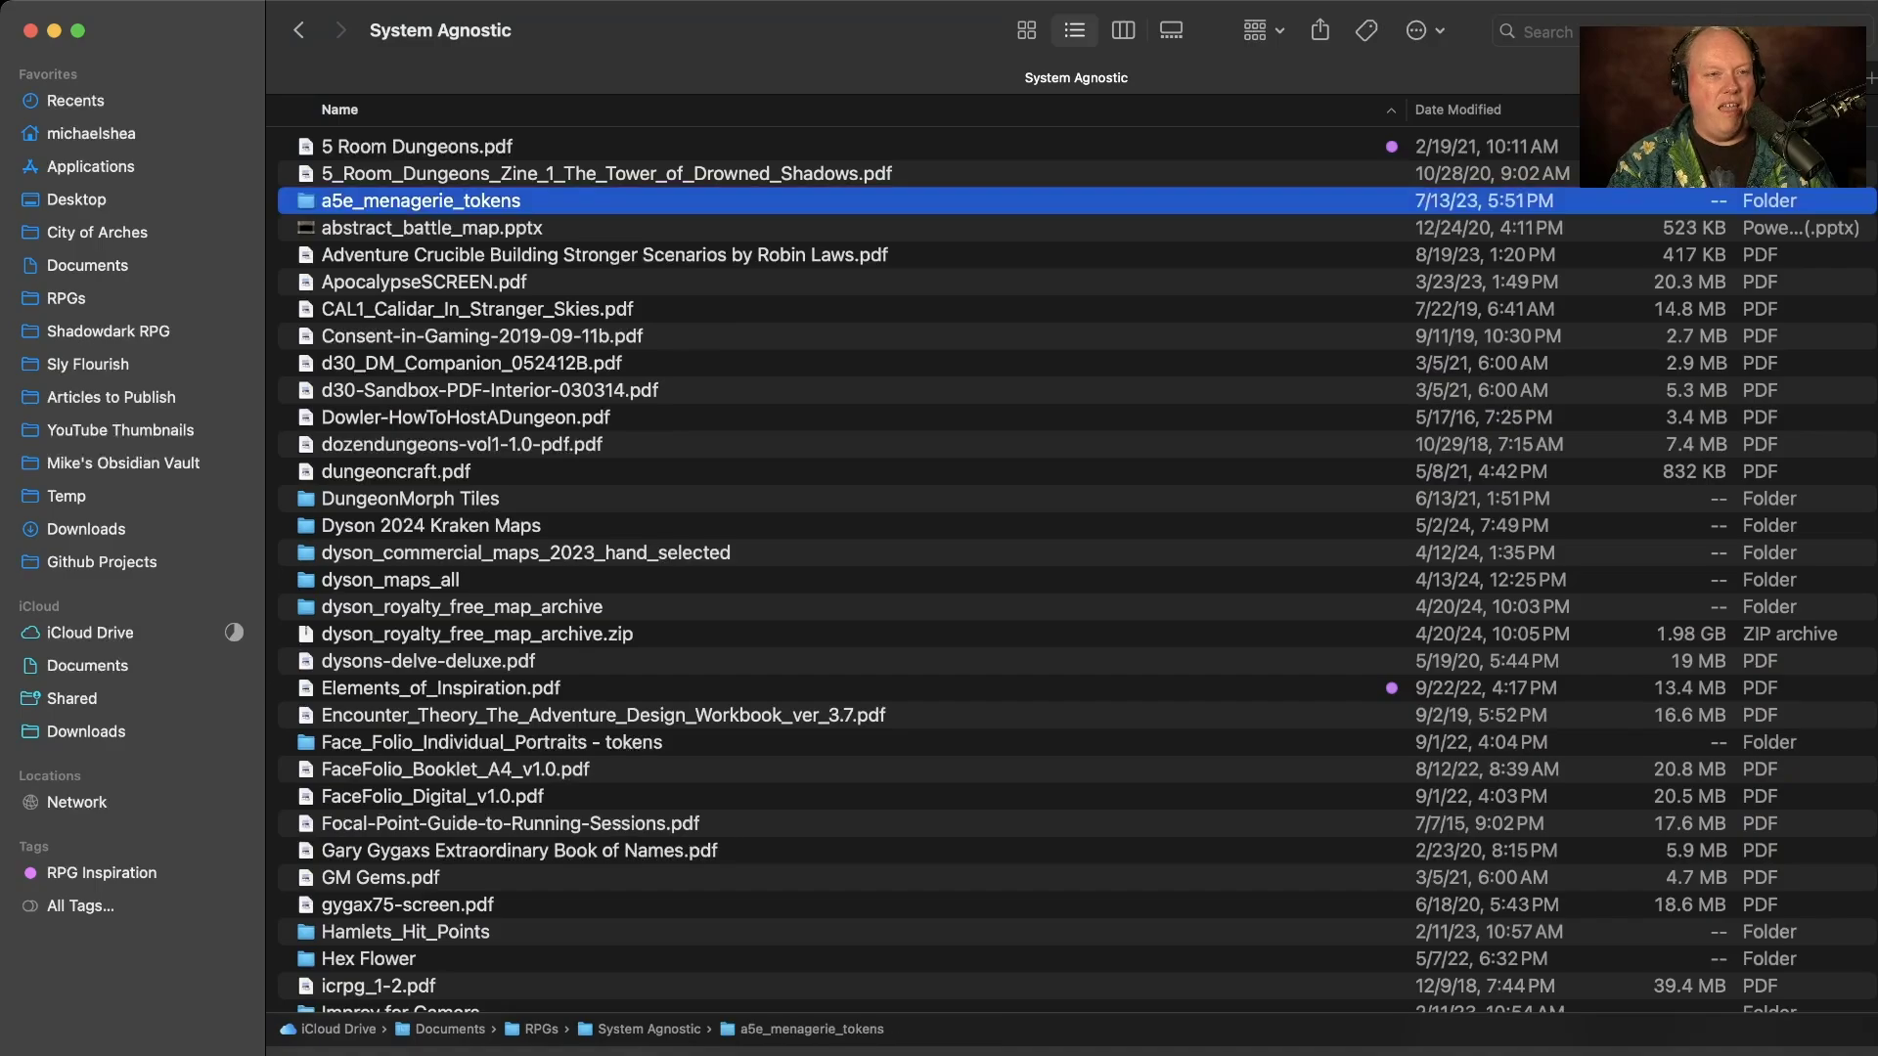
click(417, 145)
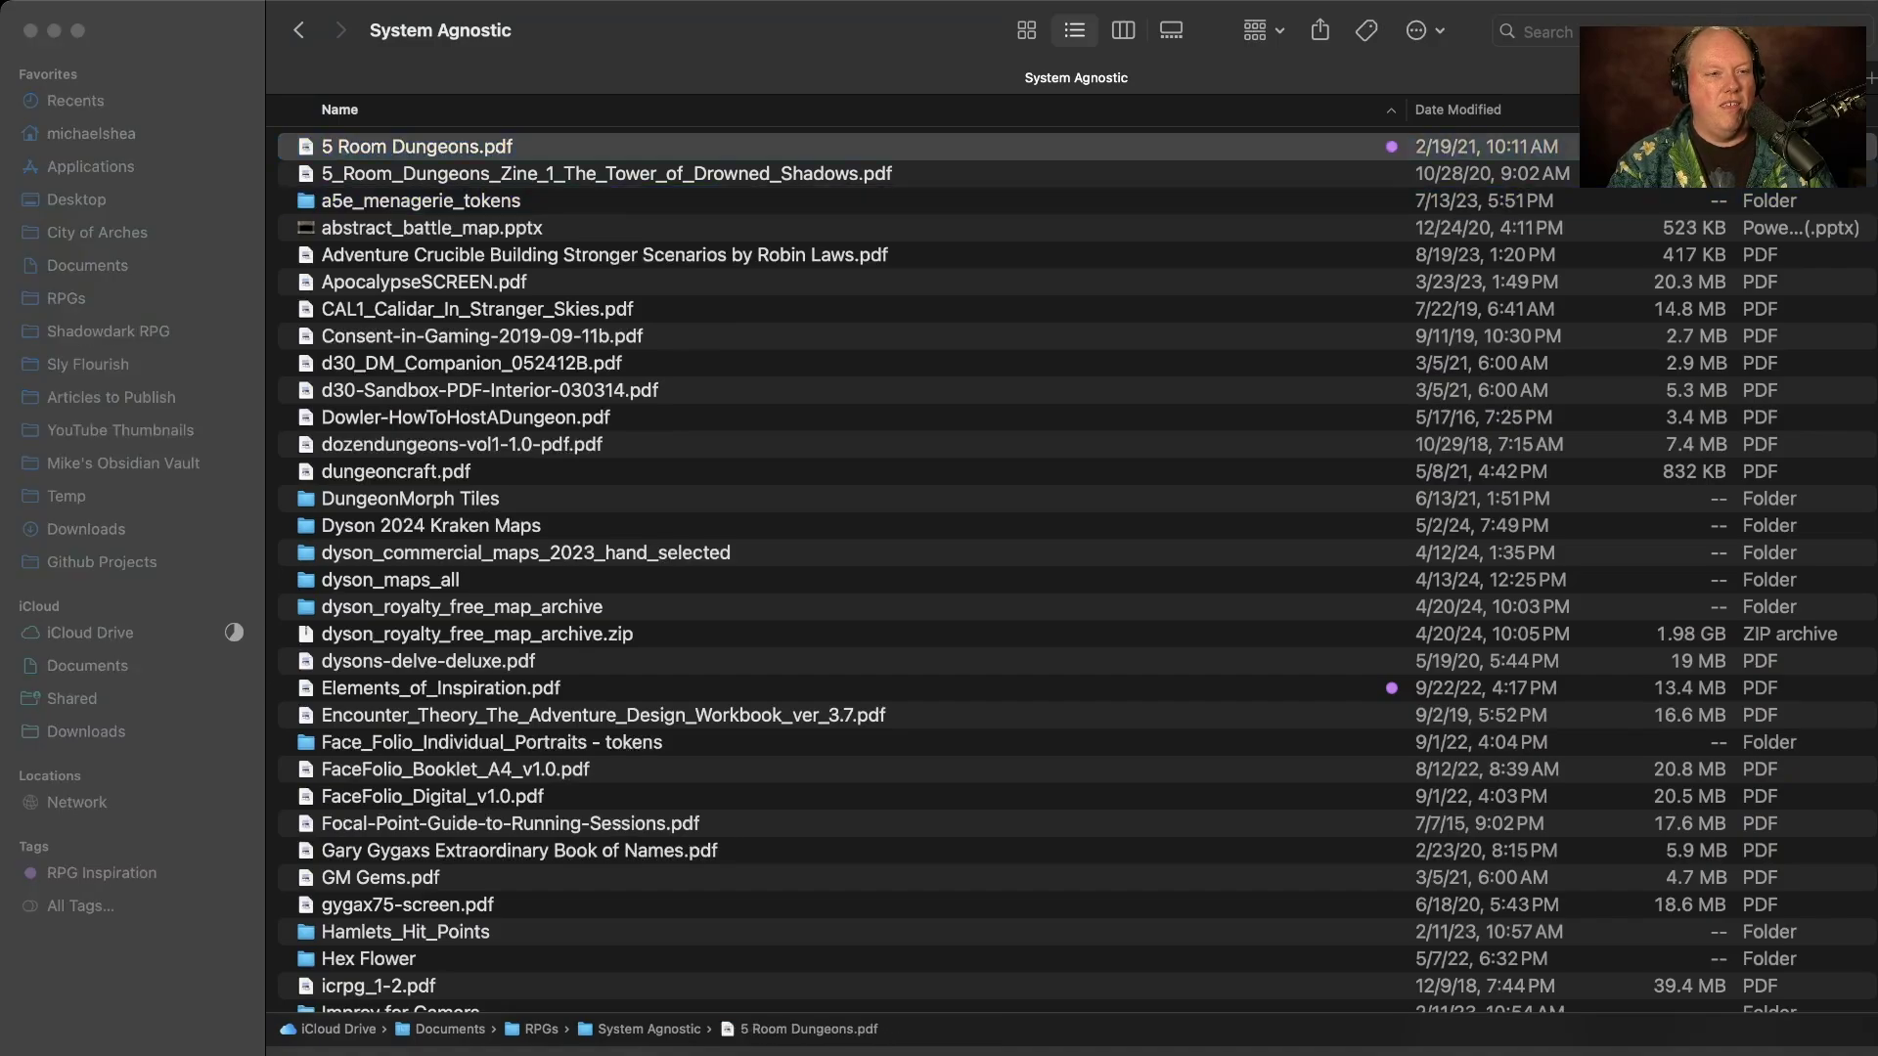
scroll(1072, 567, down, 5)
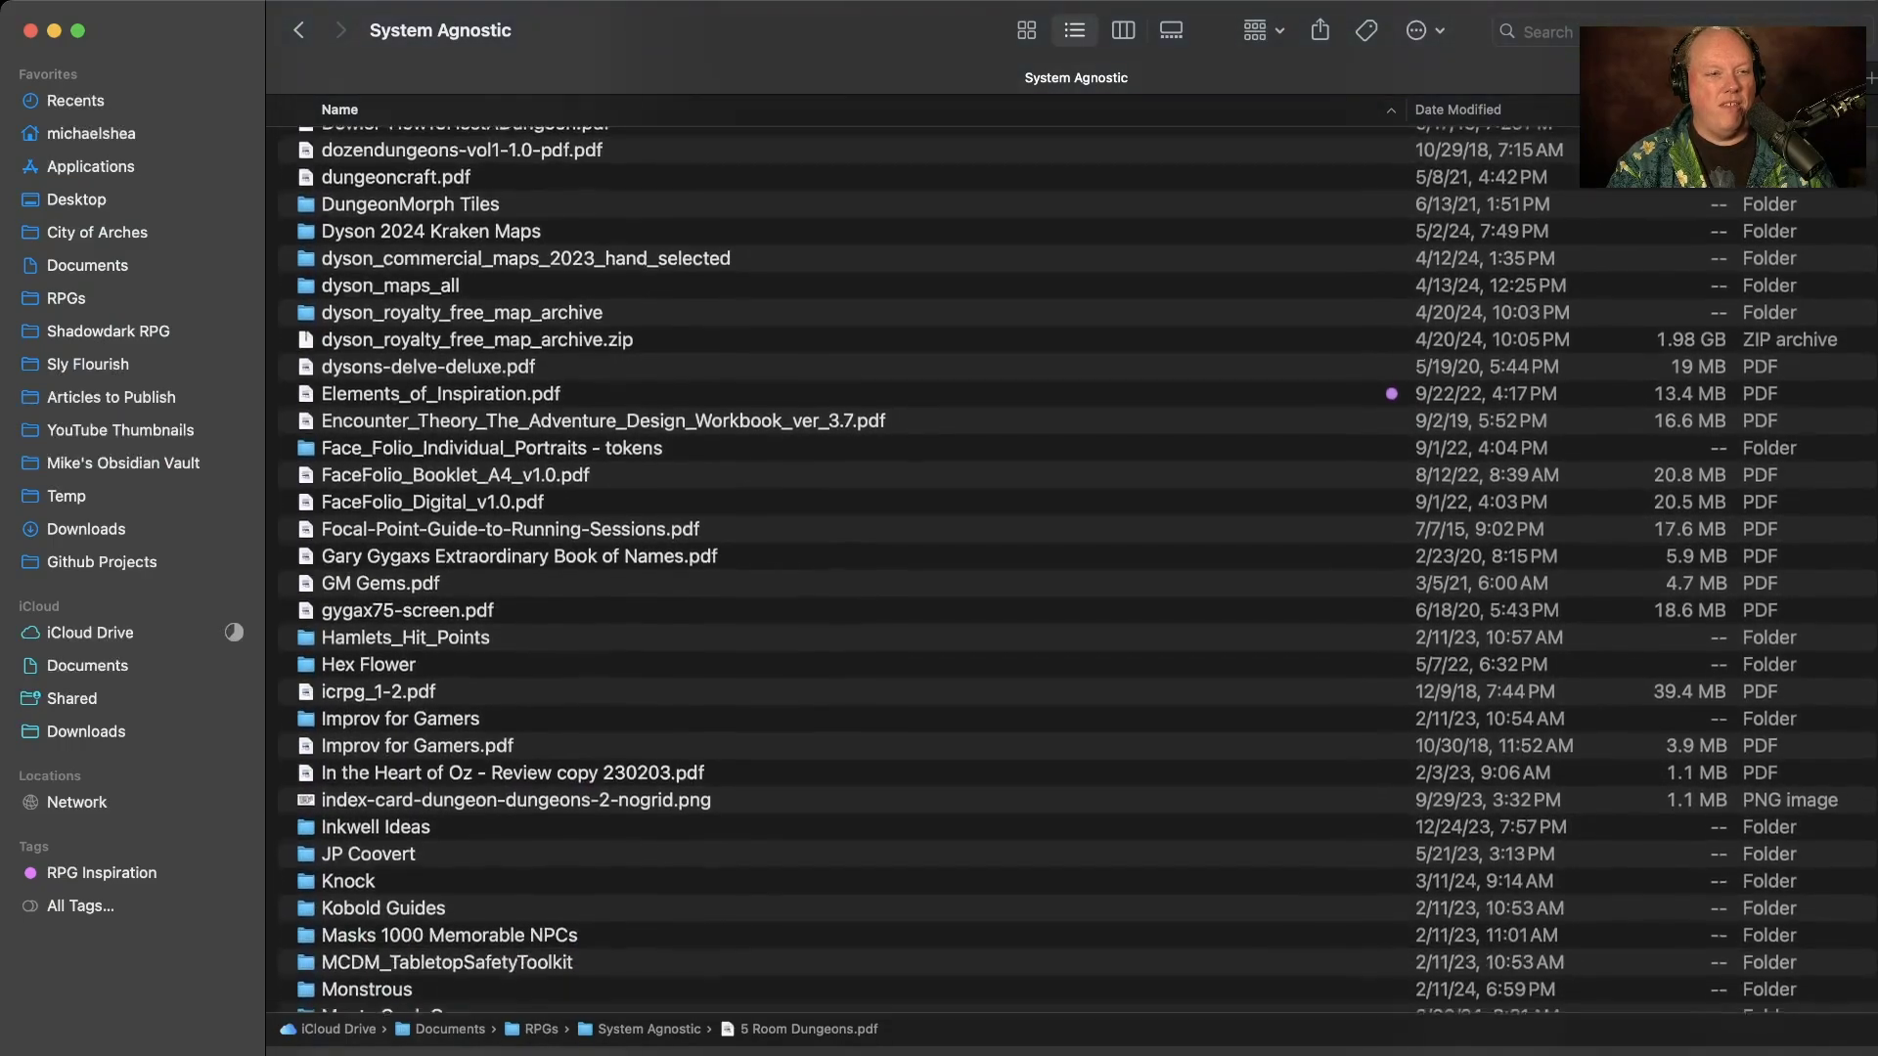
scroll(1076, 568, down, 2)
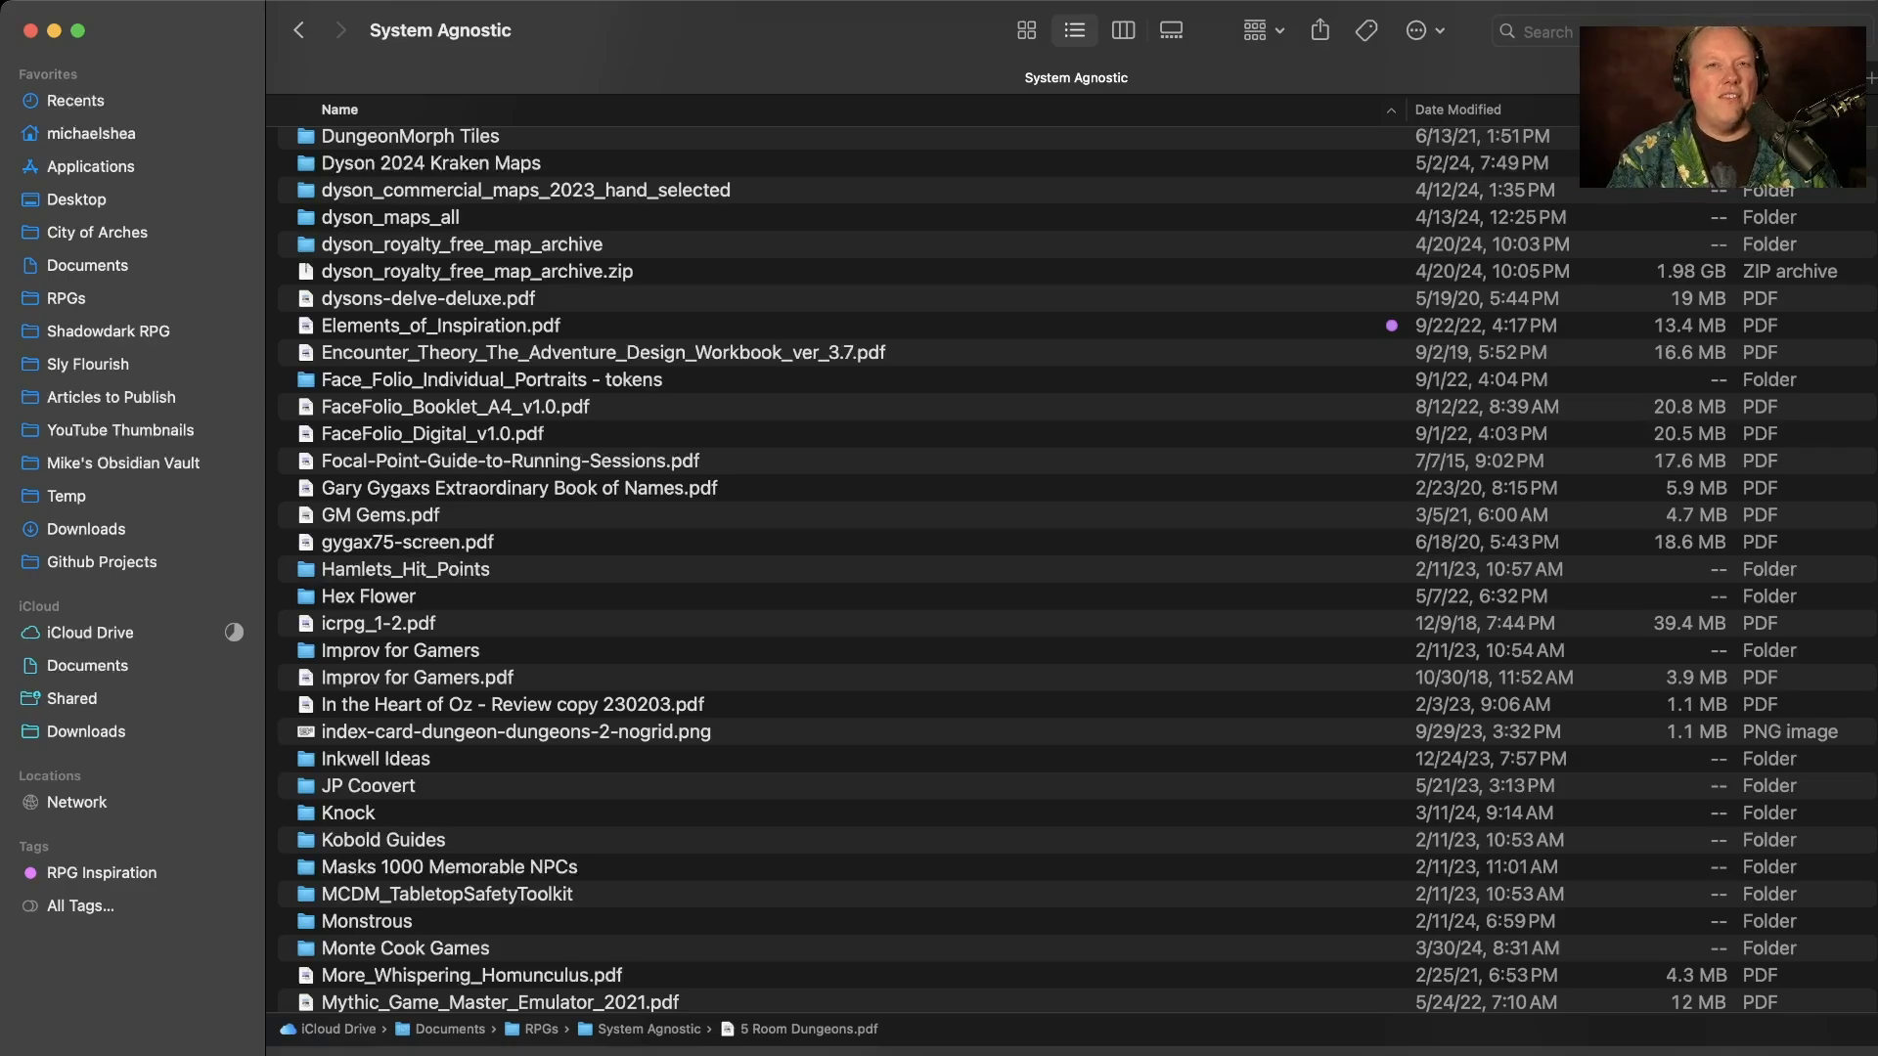
scroll(1076, 567, down, 6)
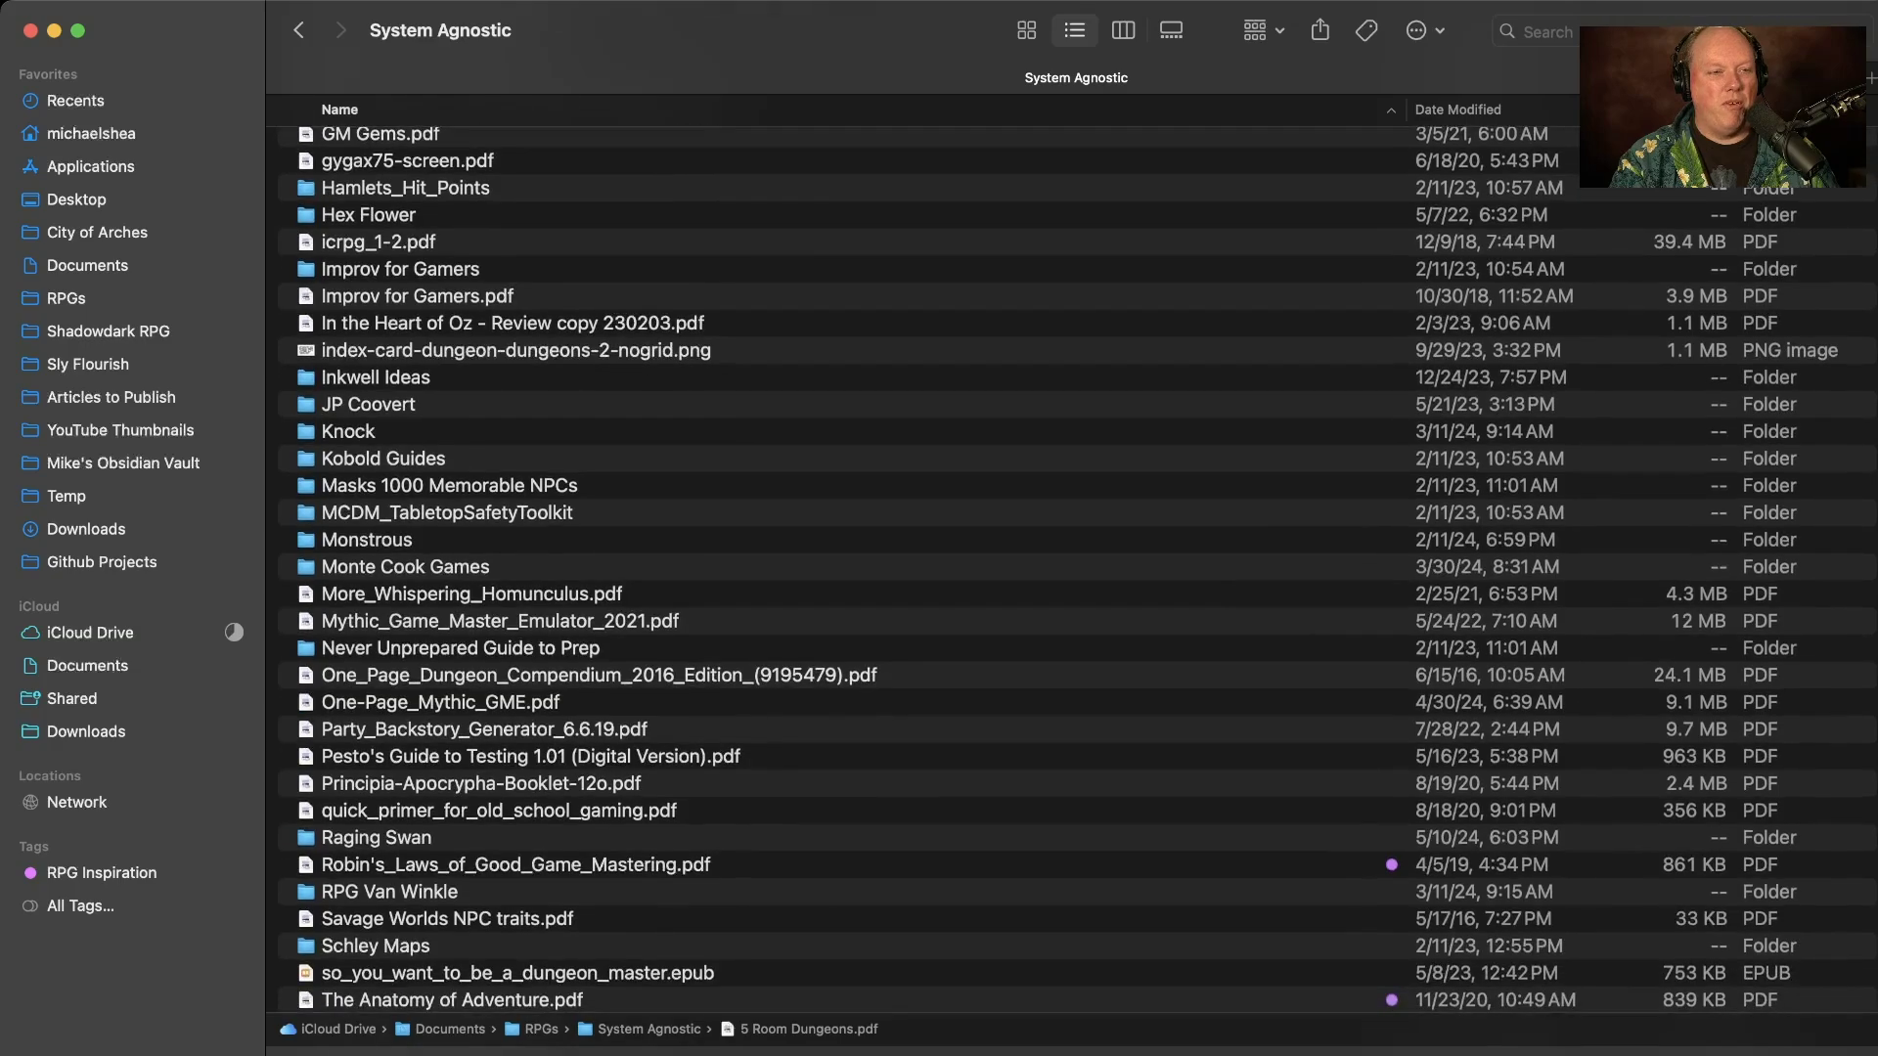
Step: Open the Monte Cook Games folder, open The-Weird.pdf, and return to the System Agnostic folder
scroll(1076, 567, up, 2)
double_click(405, 499)
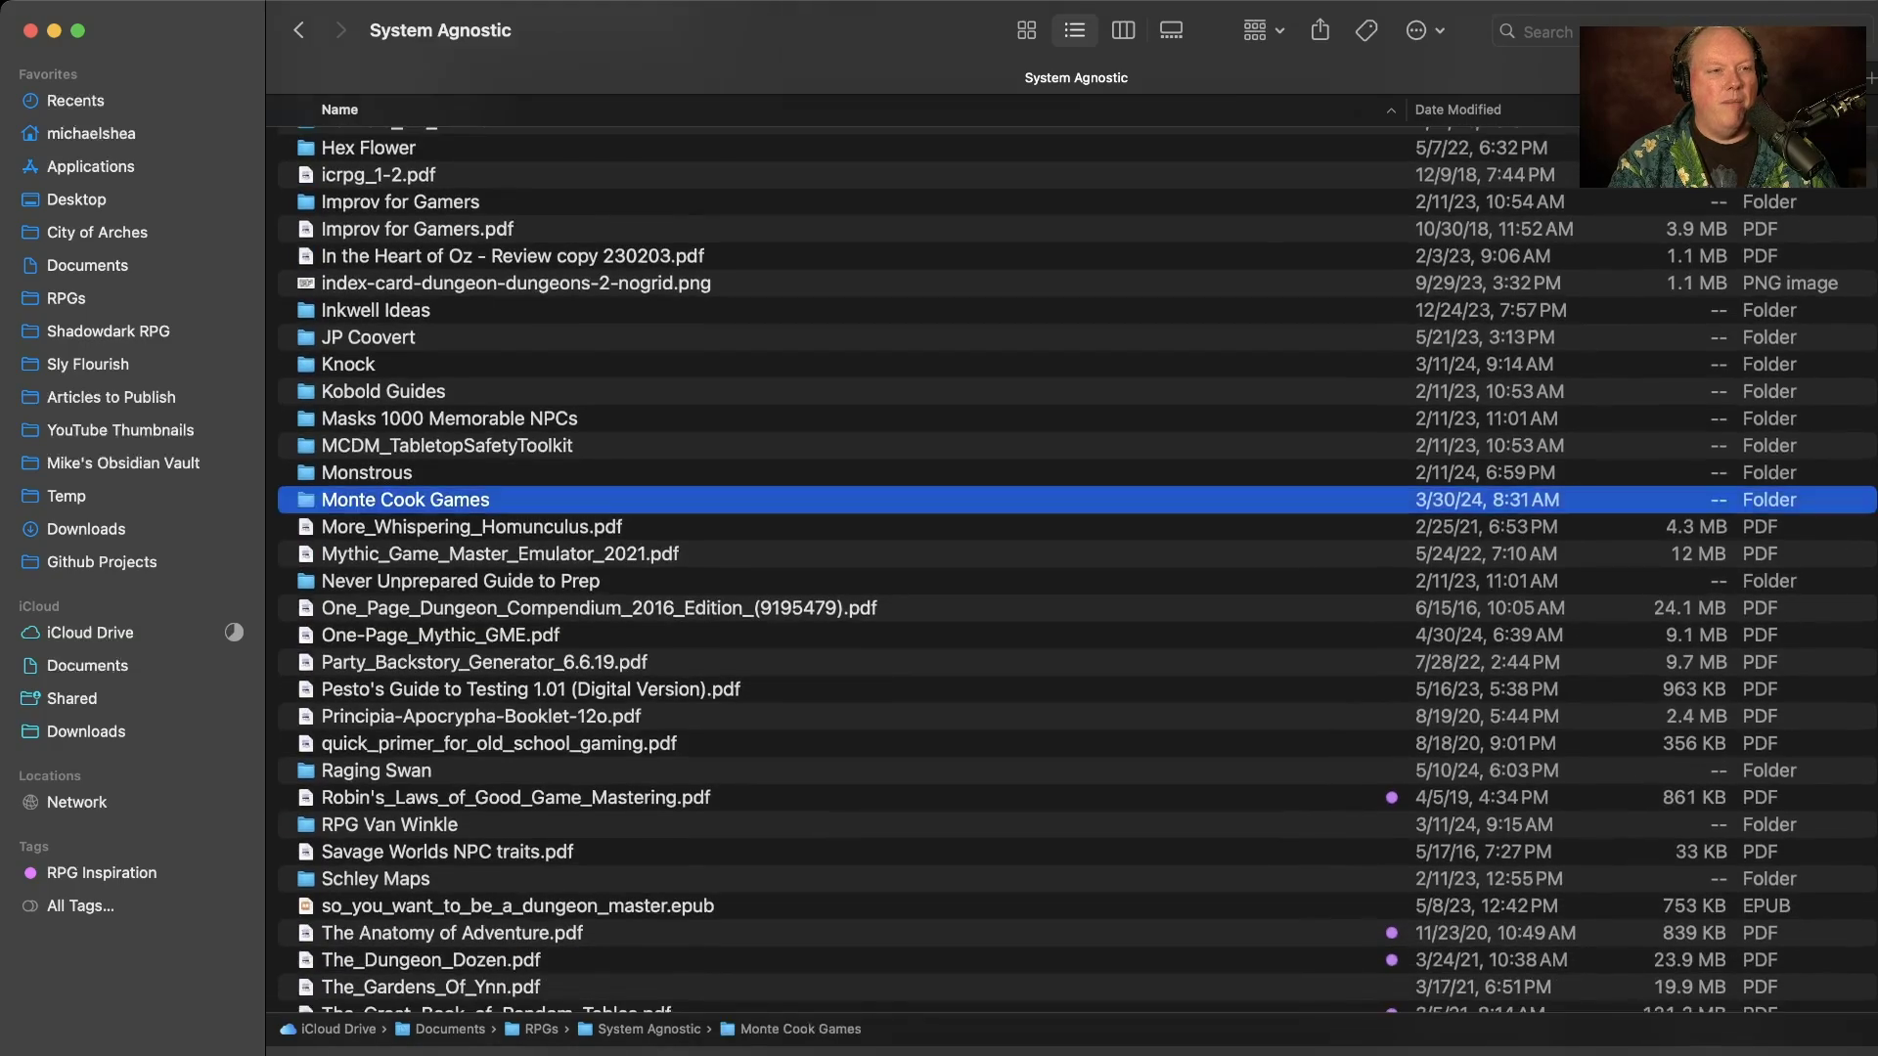
double_click(383, 146)
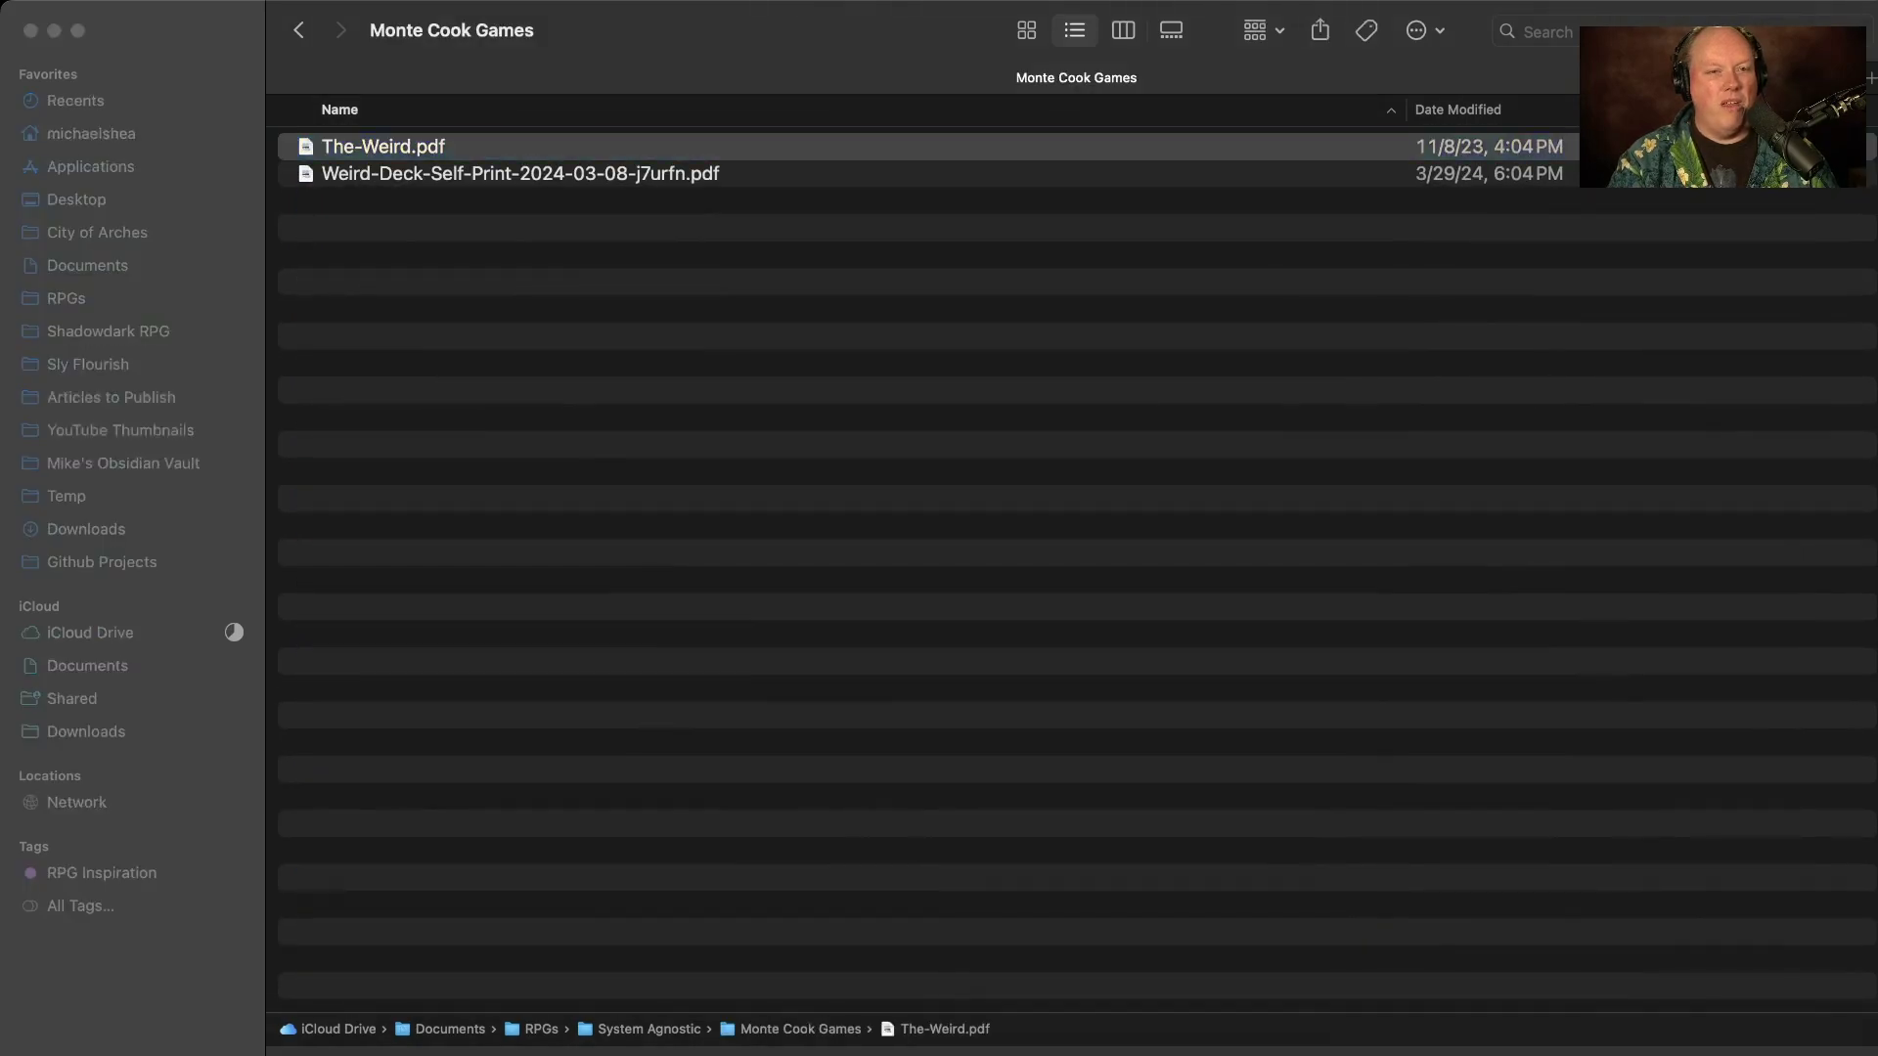
click(298, 30)
Step: Look through the rest of the System Agnostic folder and return to the RPGs folder
scroll(1076, 567, down, 5)
scroll(1076, 567, up, 10)
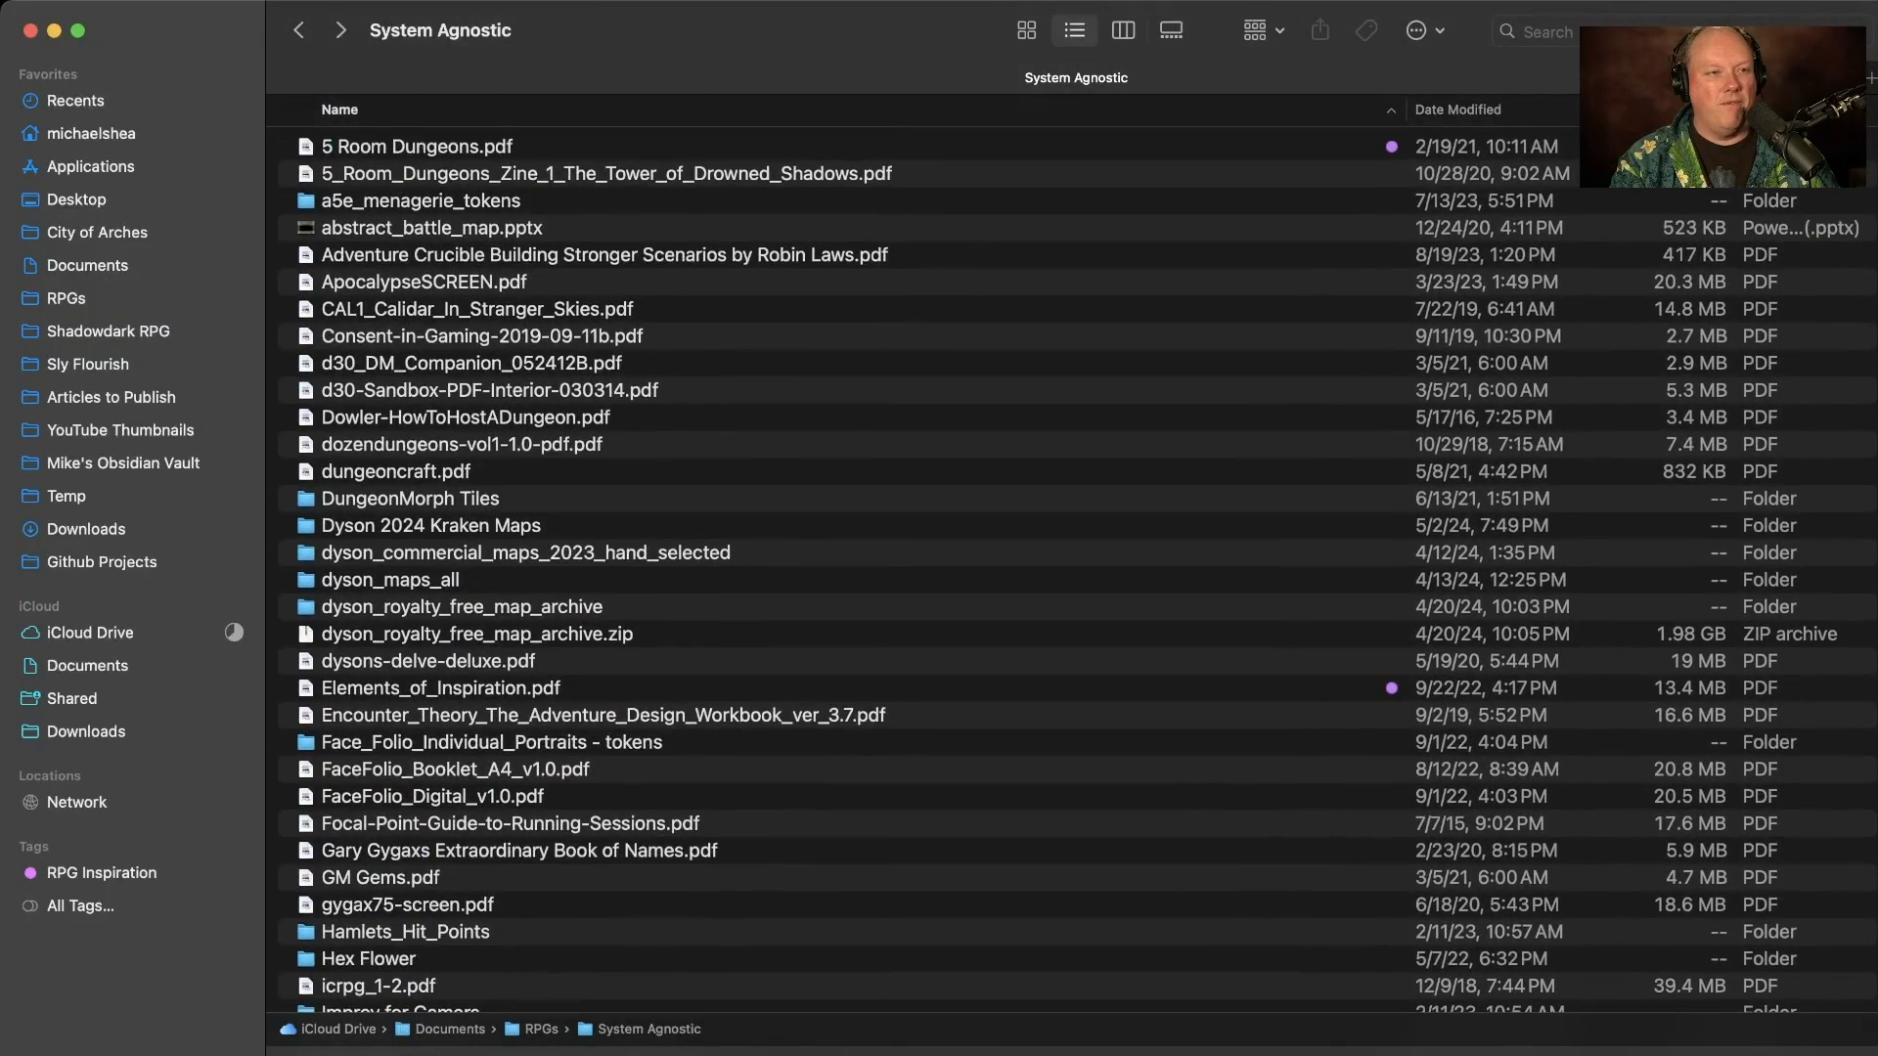
key(super+bracketleft)
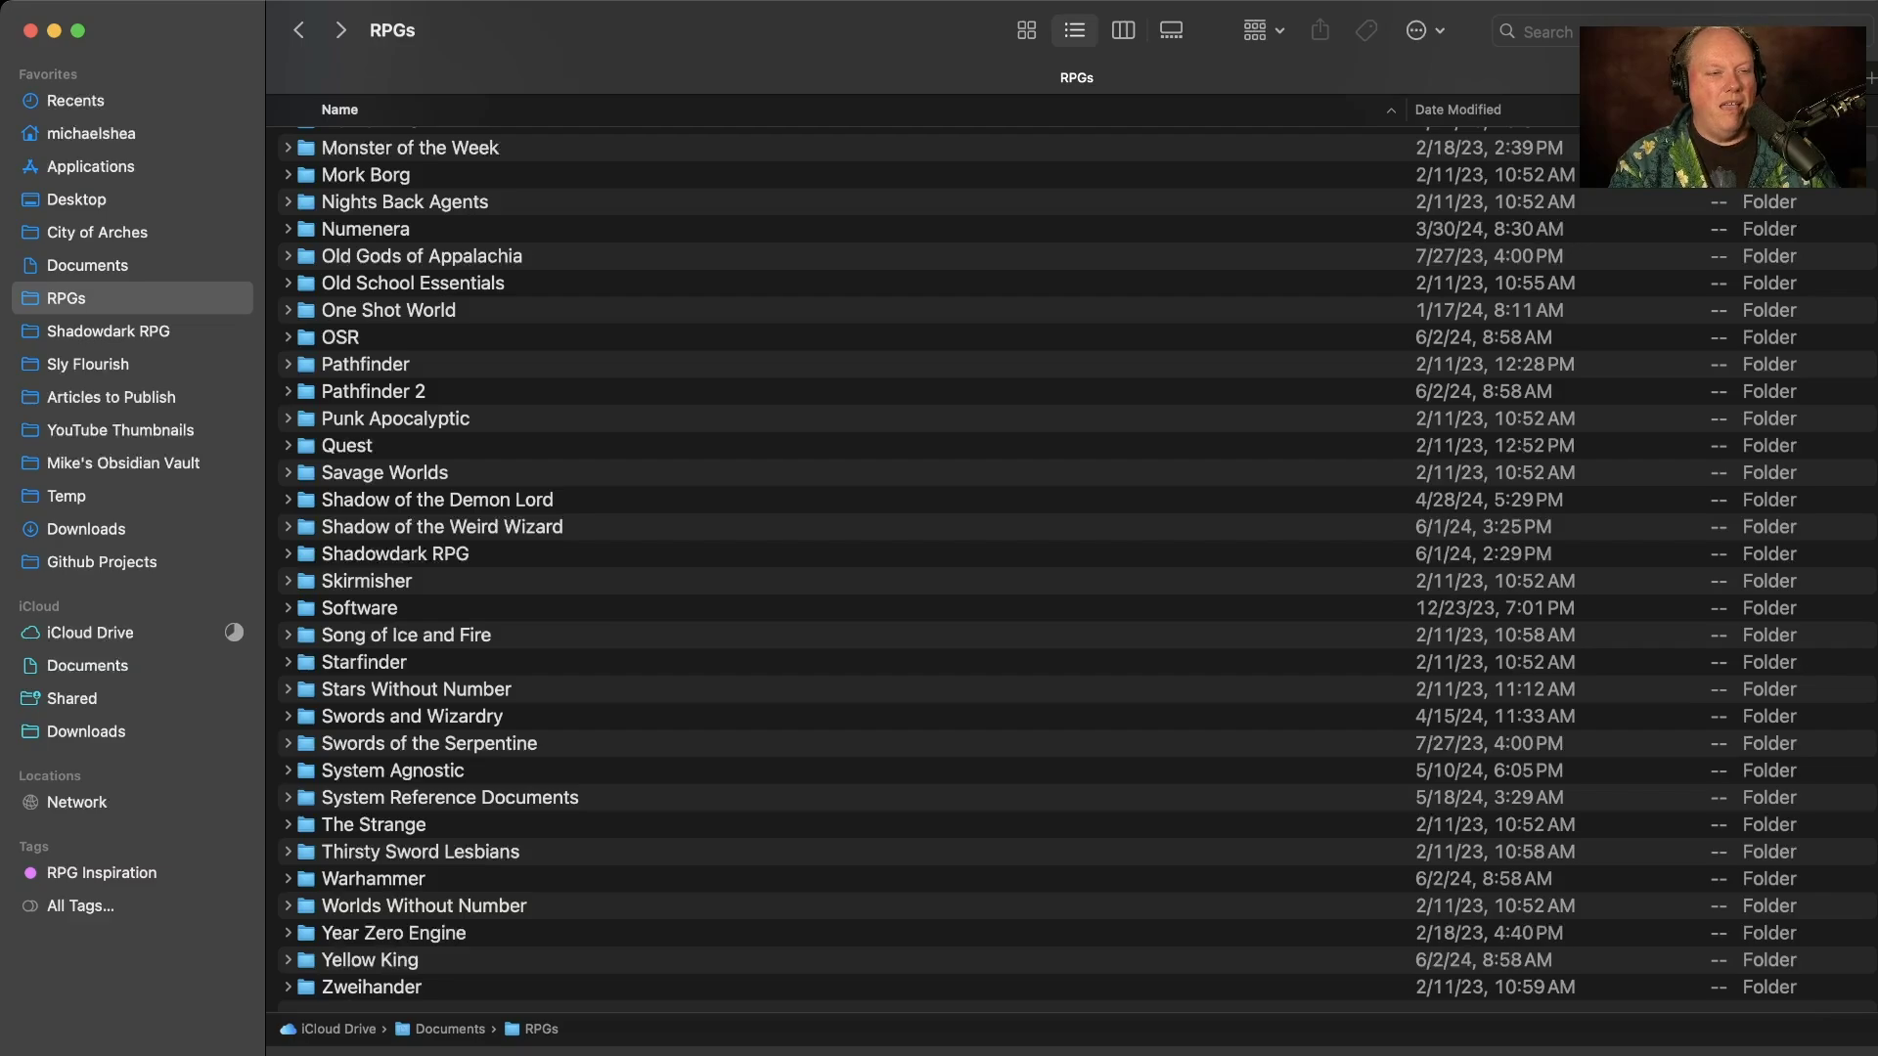
Step: Open the Independent RPGs folder, look through its PDFs, and return to the RPGs folder
scroll(1075, 567, up, 5)
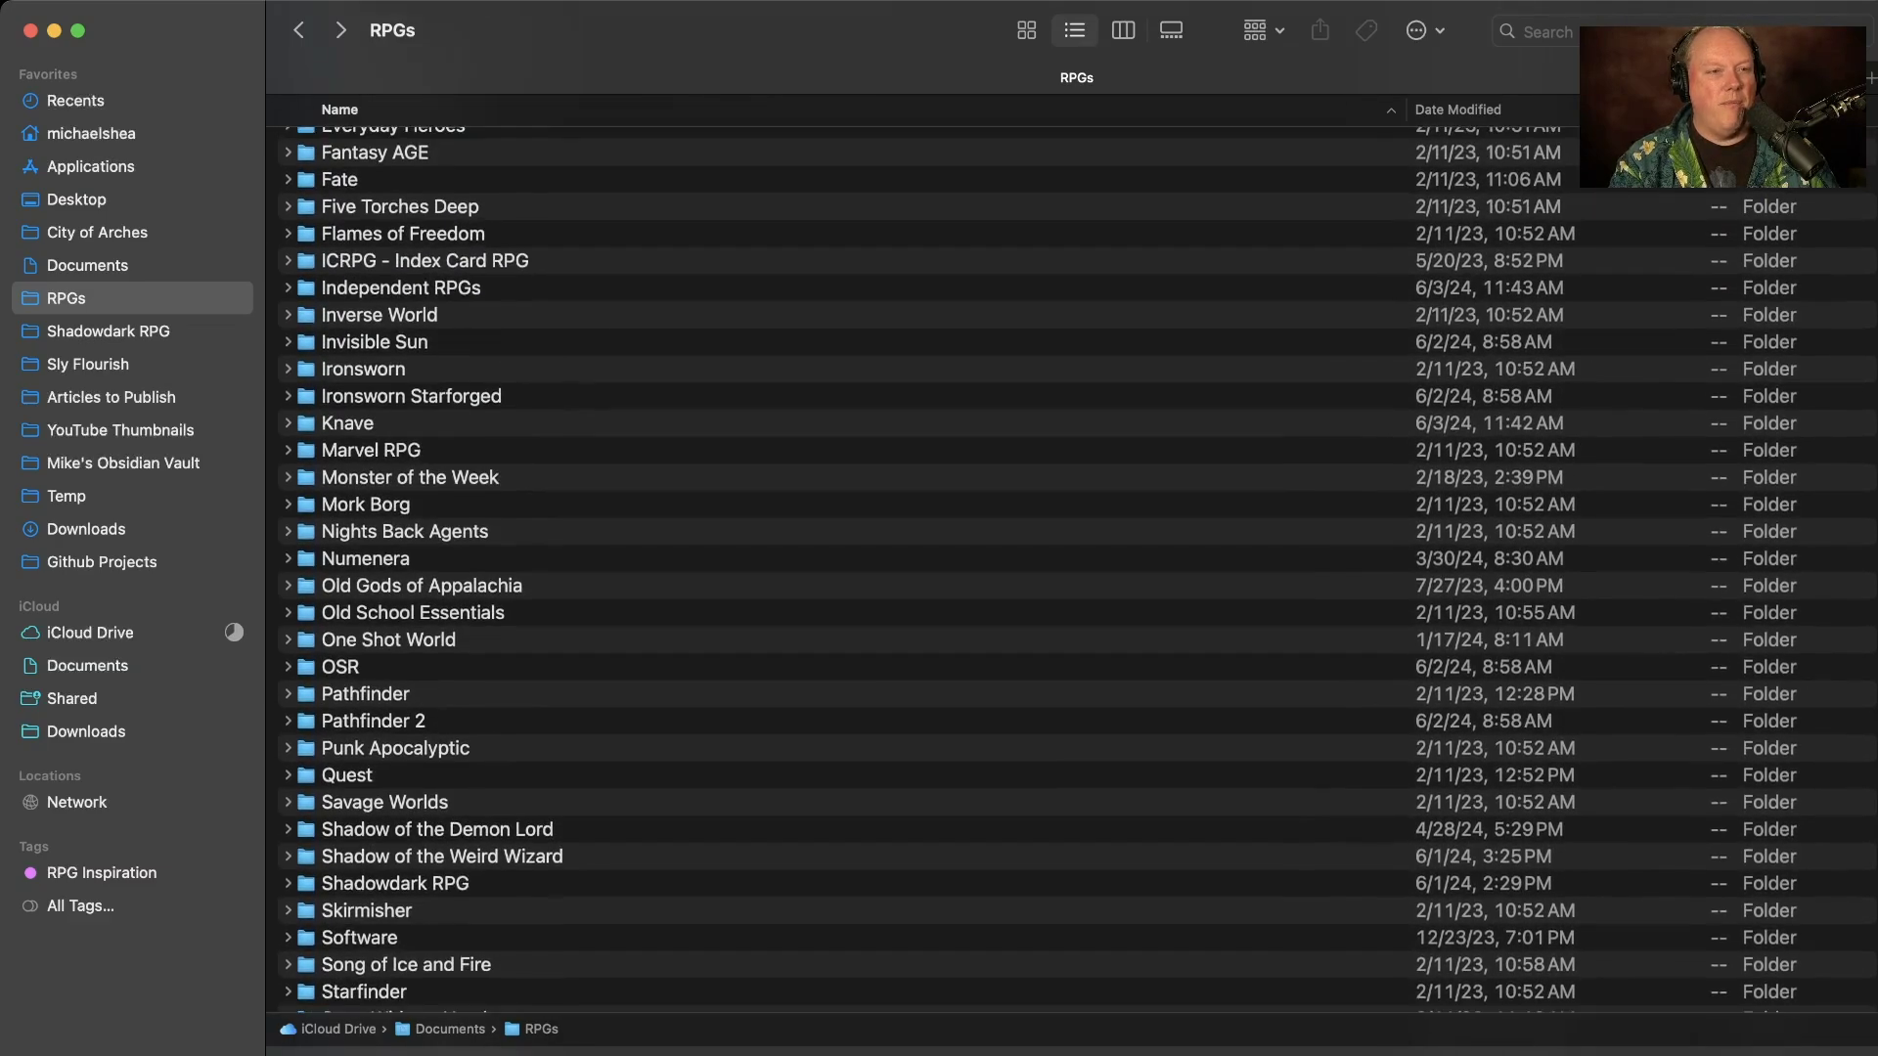
text(in)
key(super+Down)
scroll(1076, 567, down, 5)
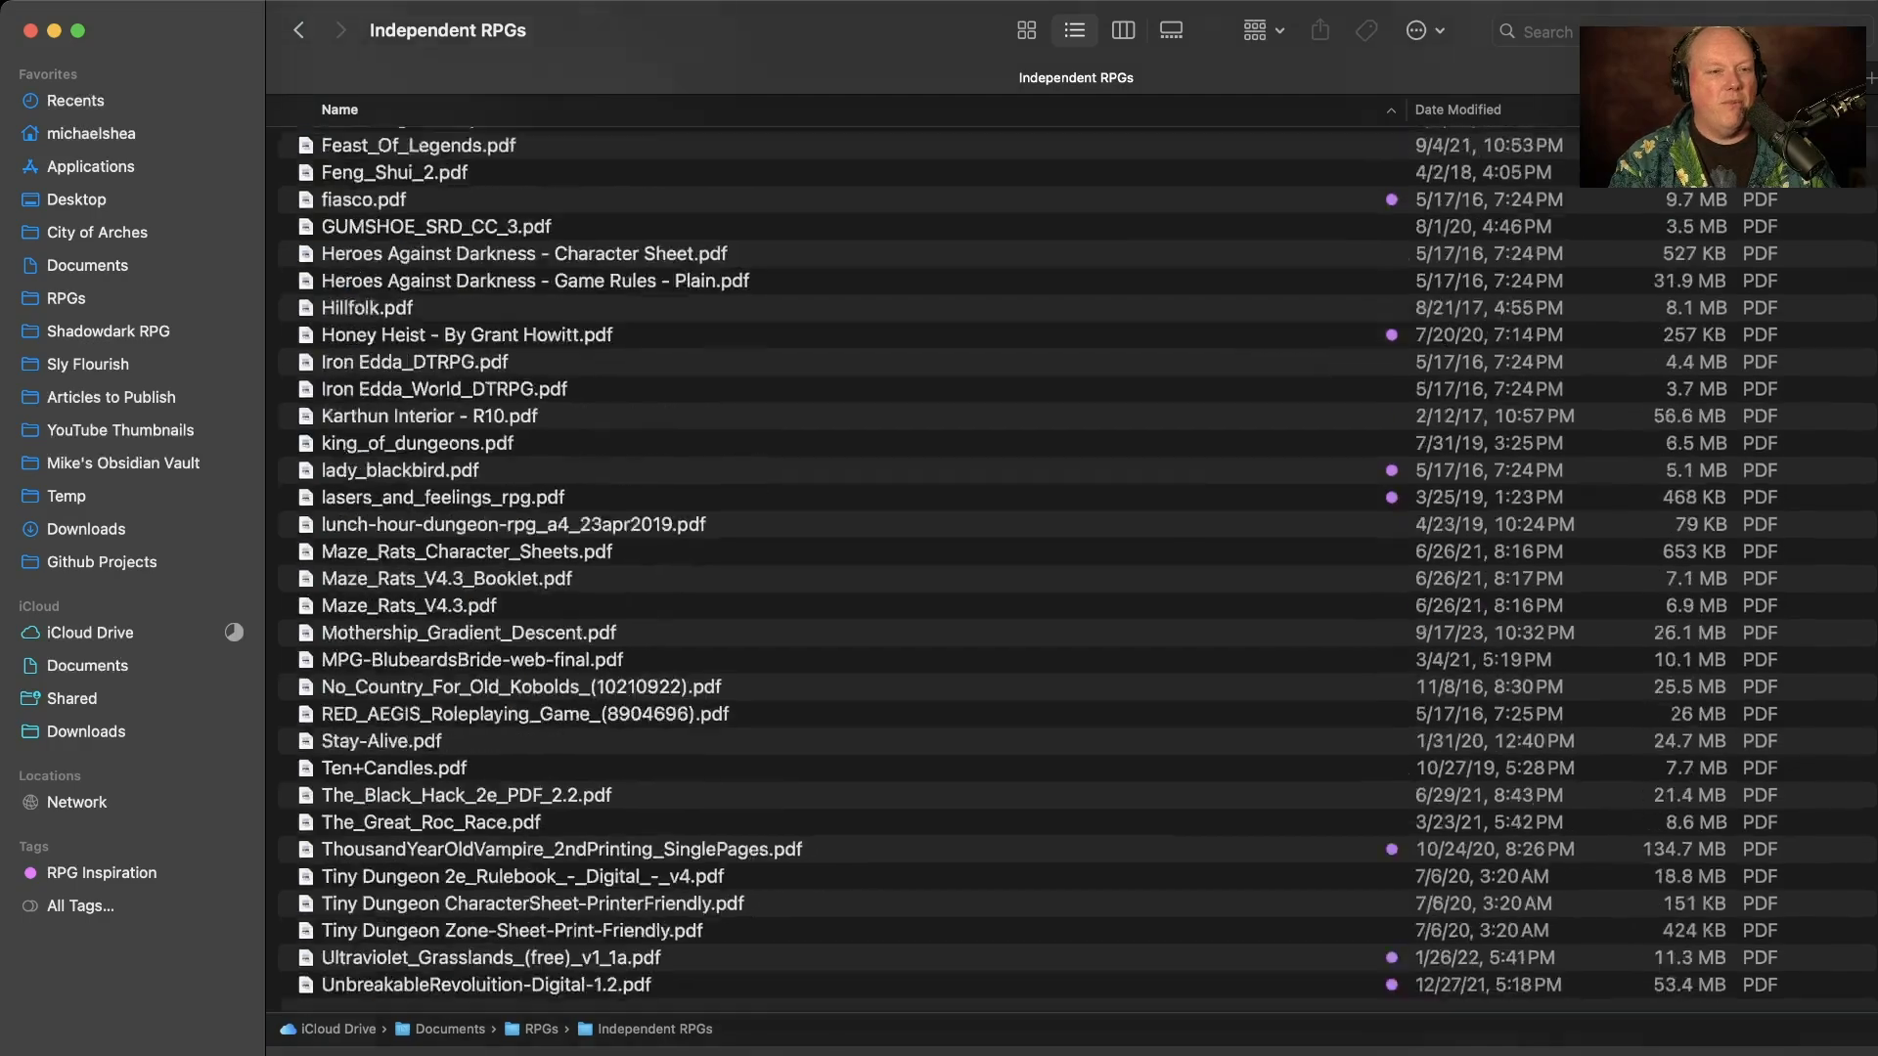
scroll(1076, 567, up, 5)
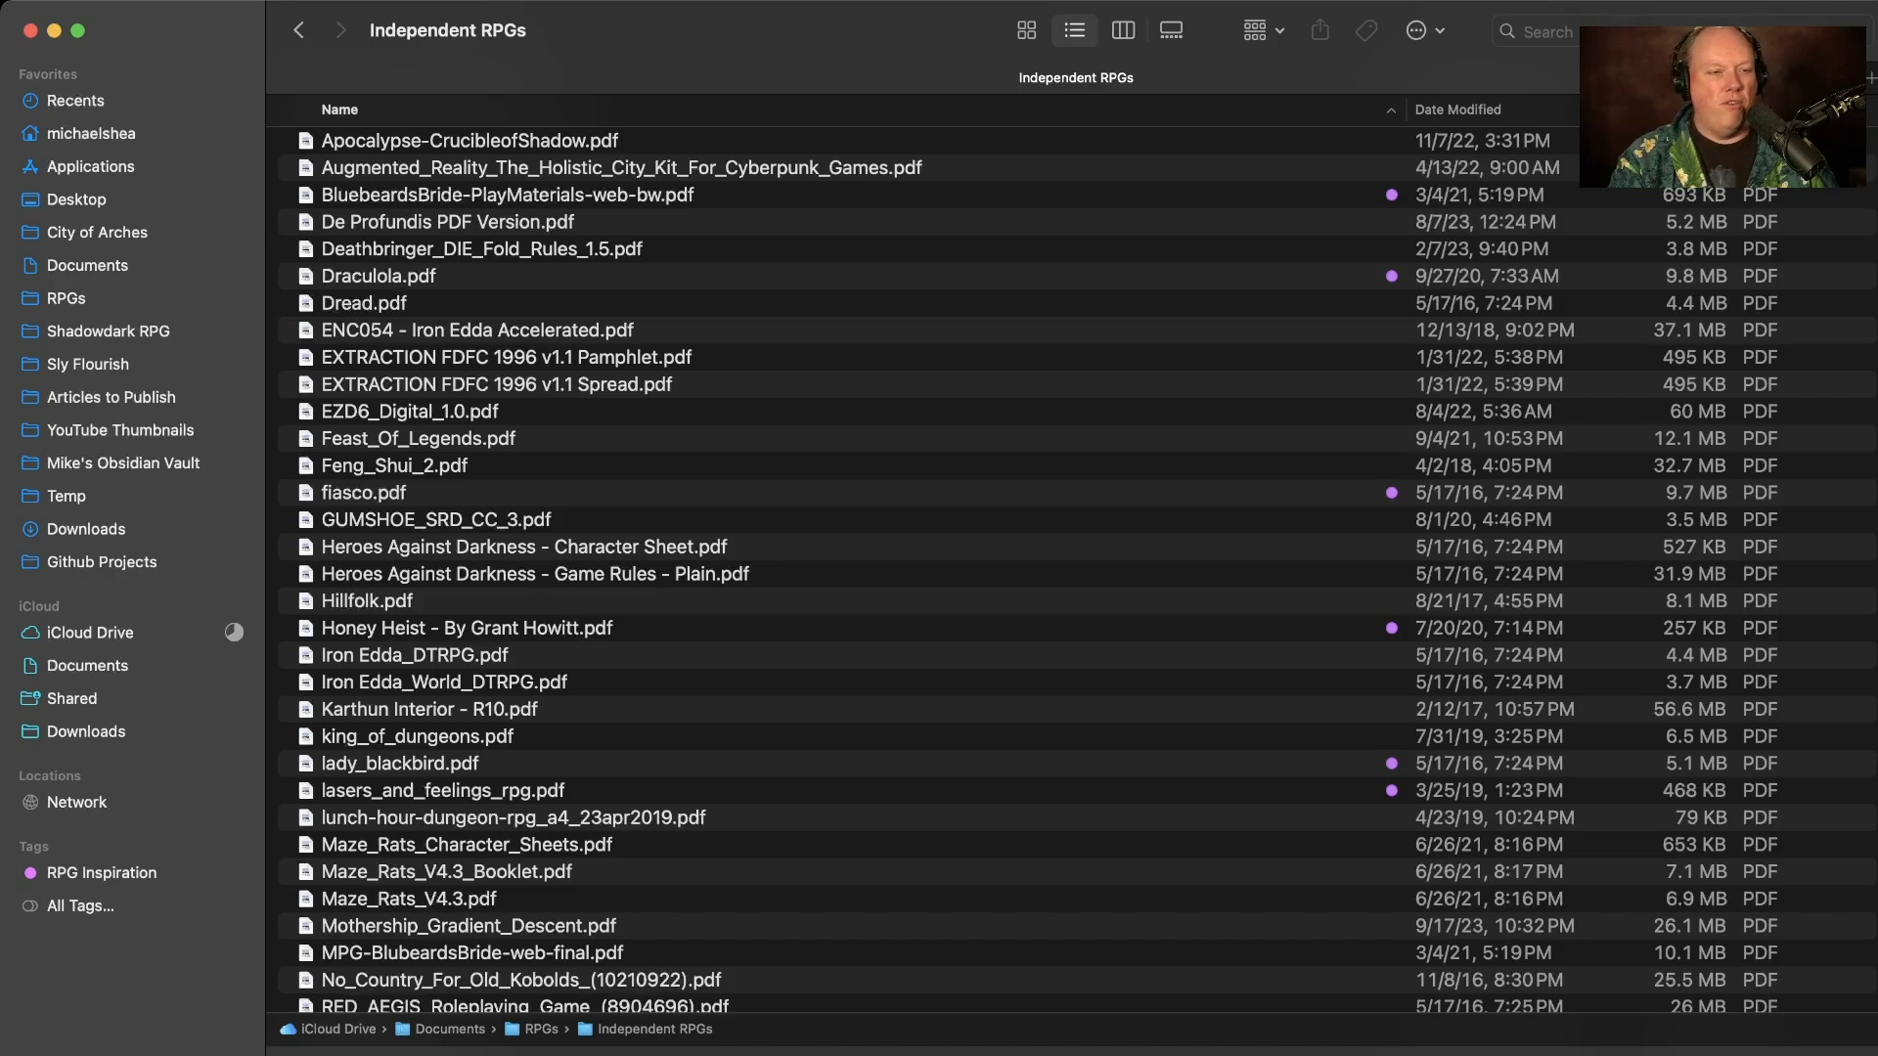
scroll(1076, 568, down, 5)
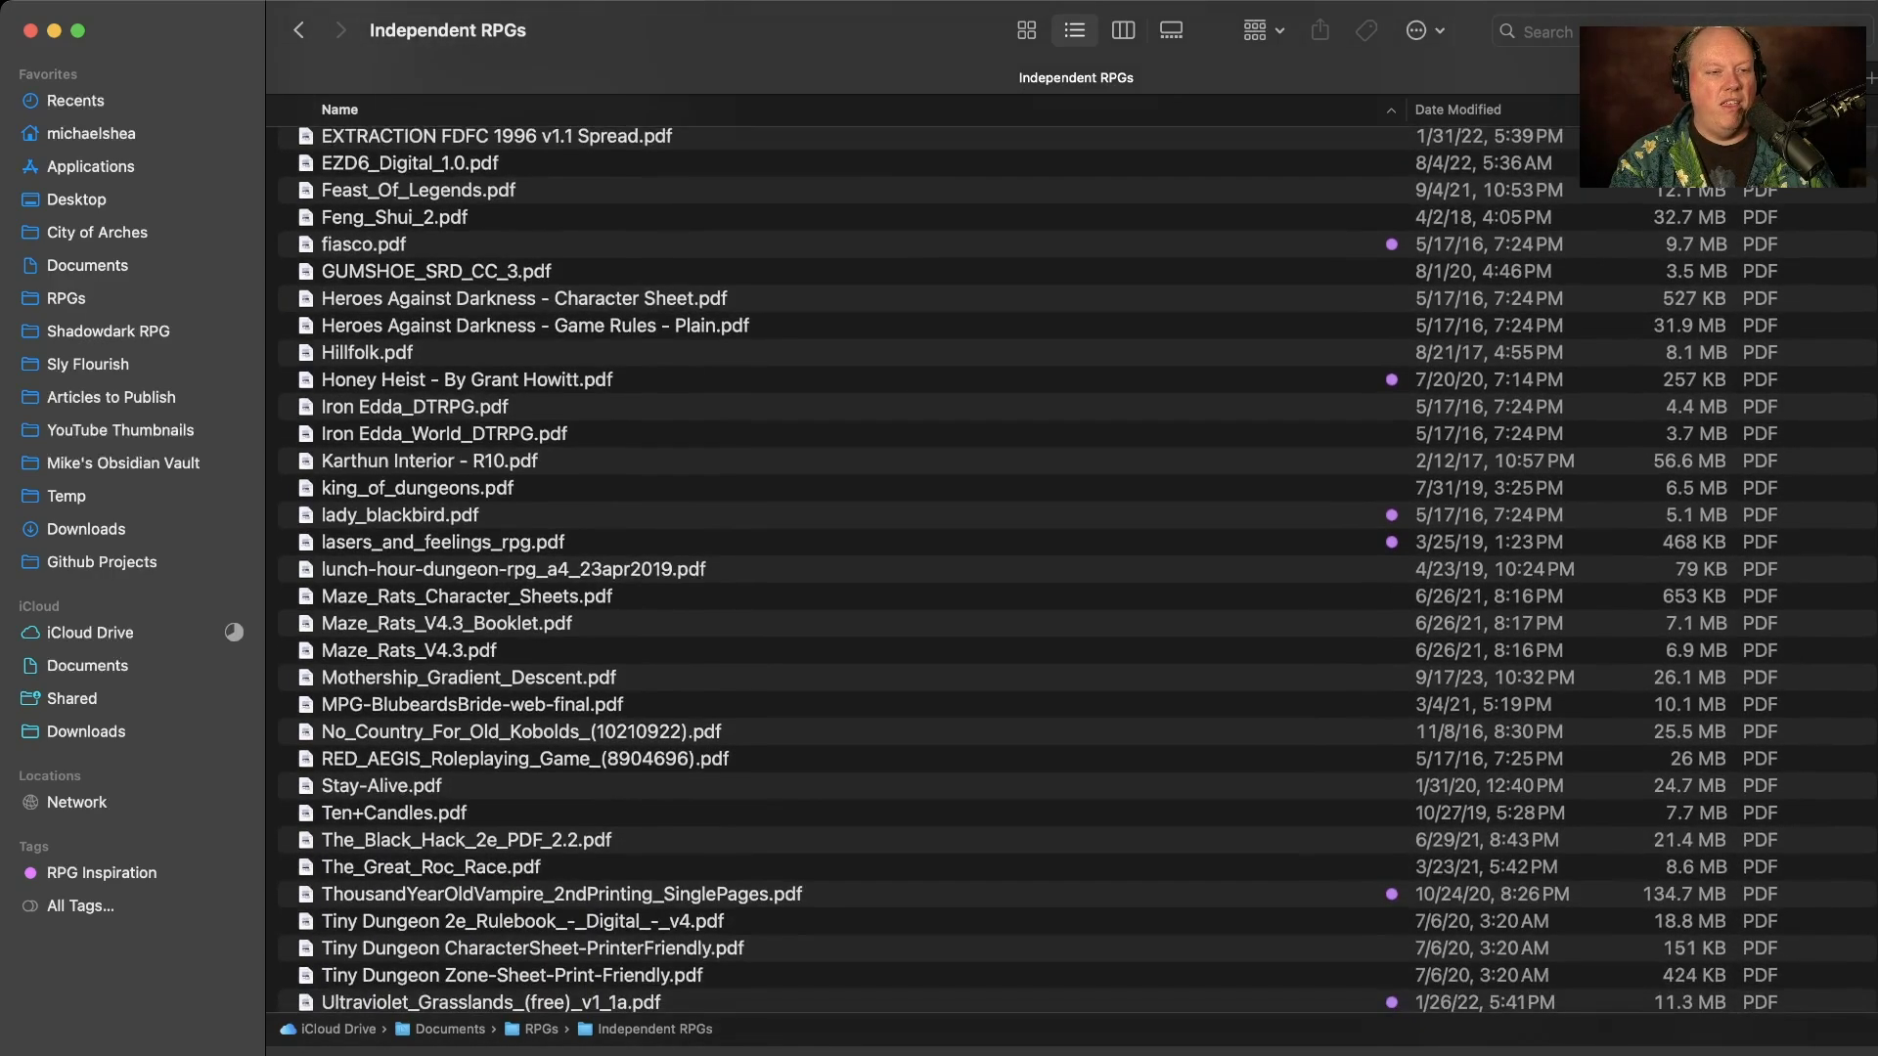
scroll(1076, 567, up, 5)
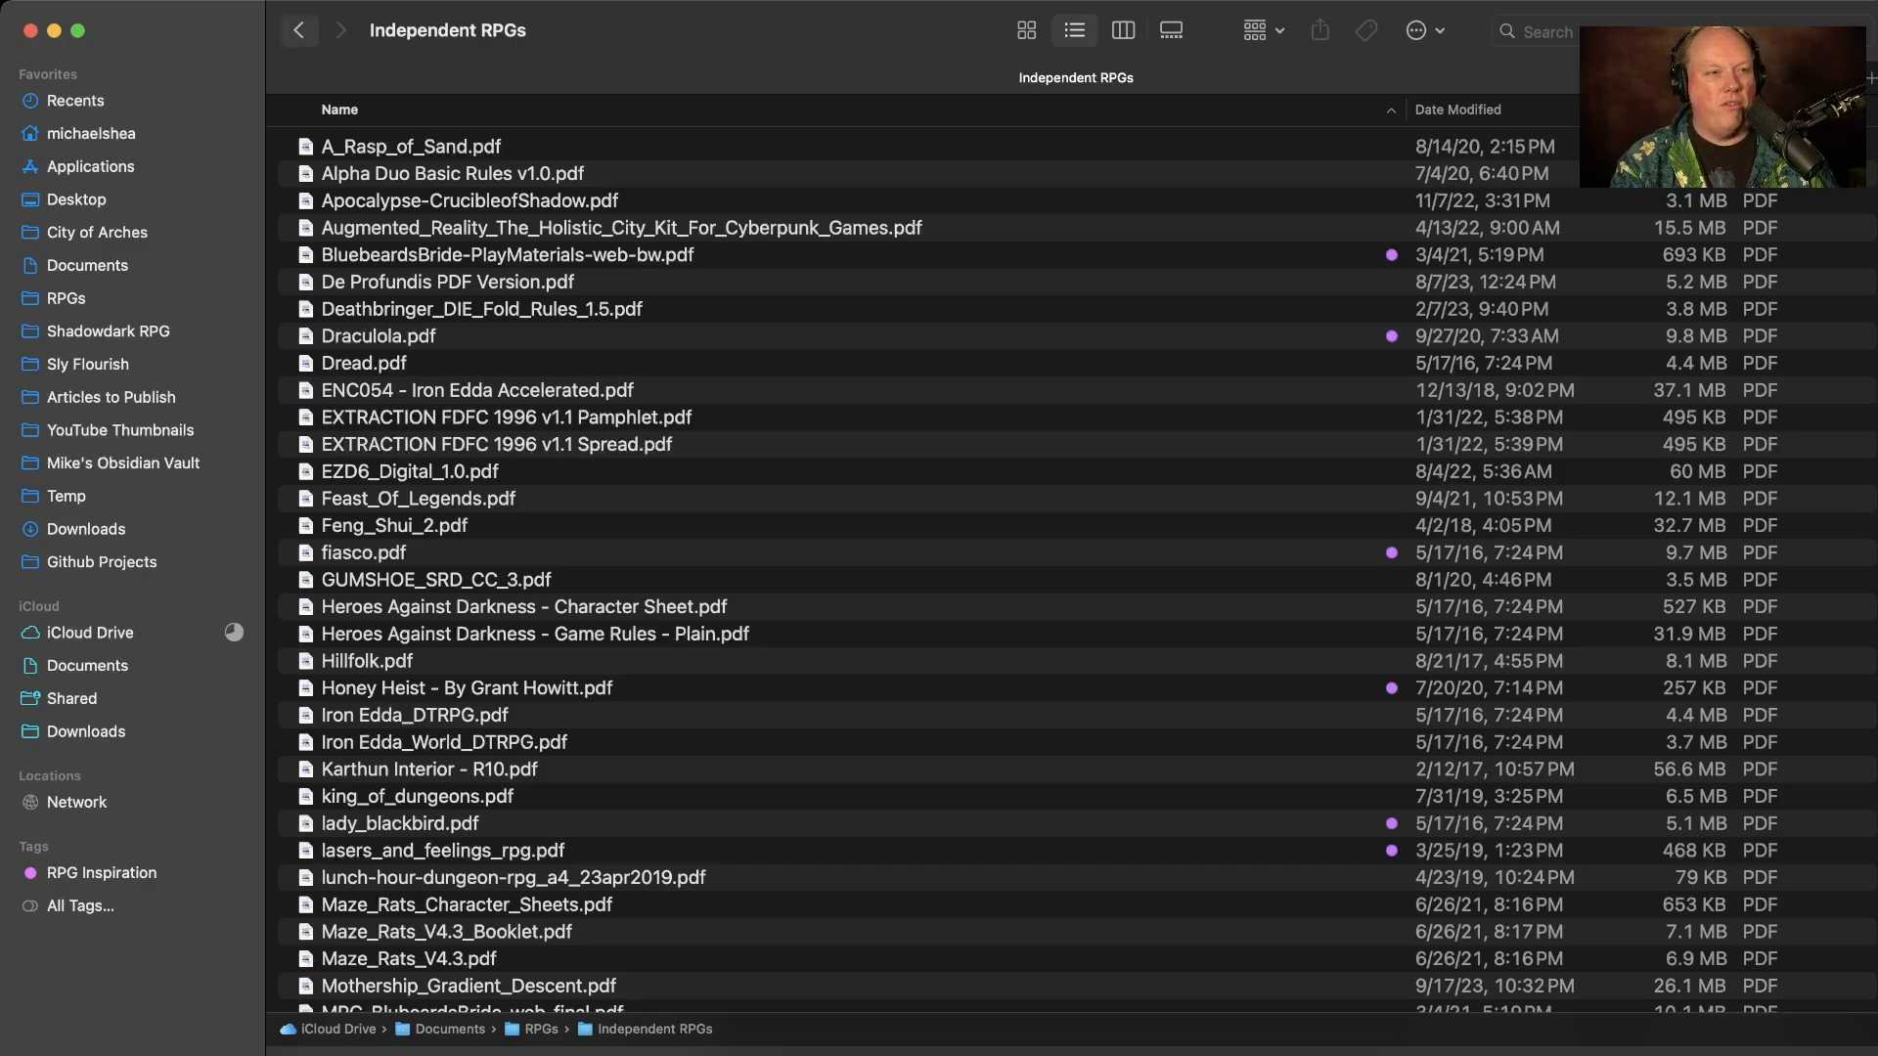
click(299, 30)
Step: Open the 5e folder and look through its list of publisher folders
scroll(1076, 567, up, 15)
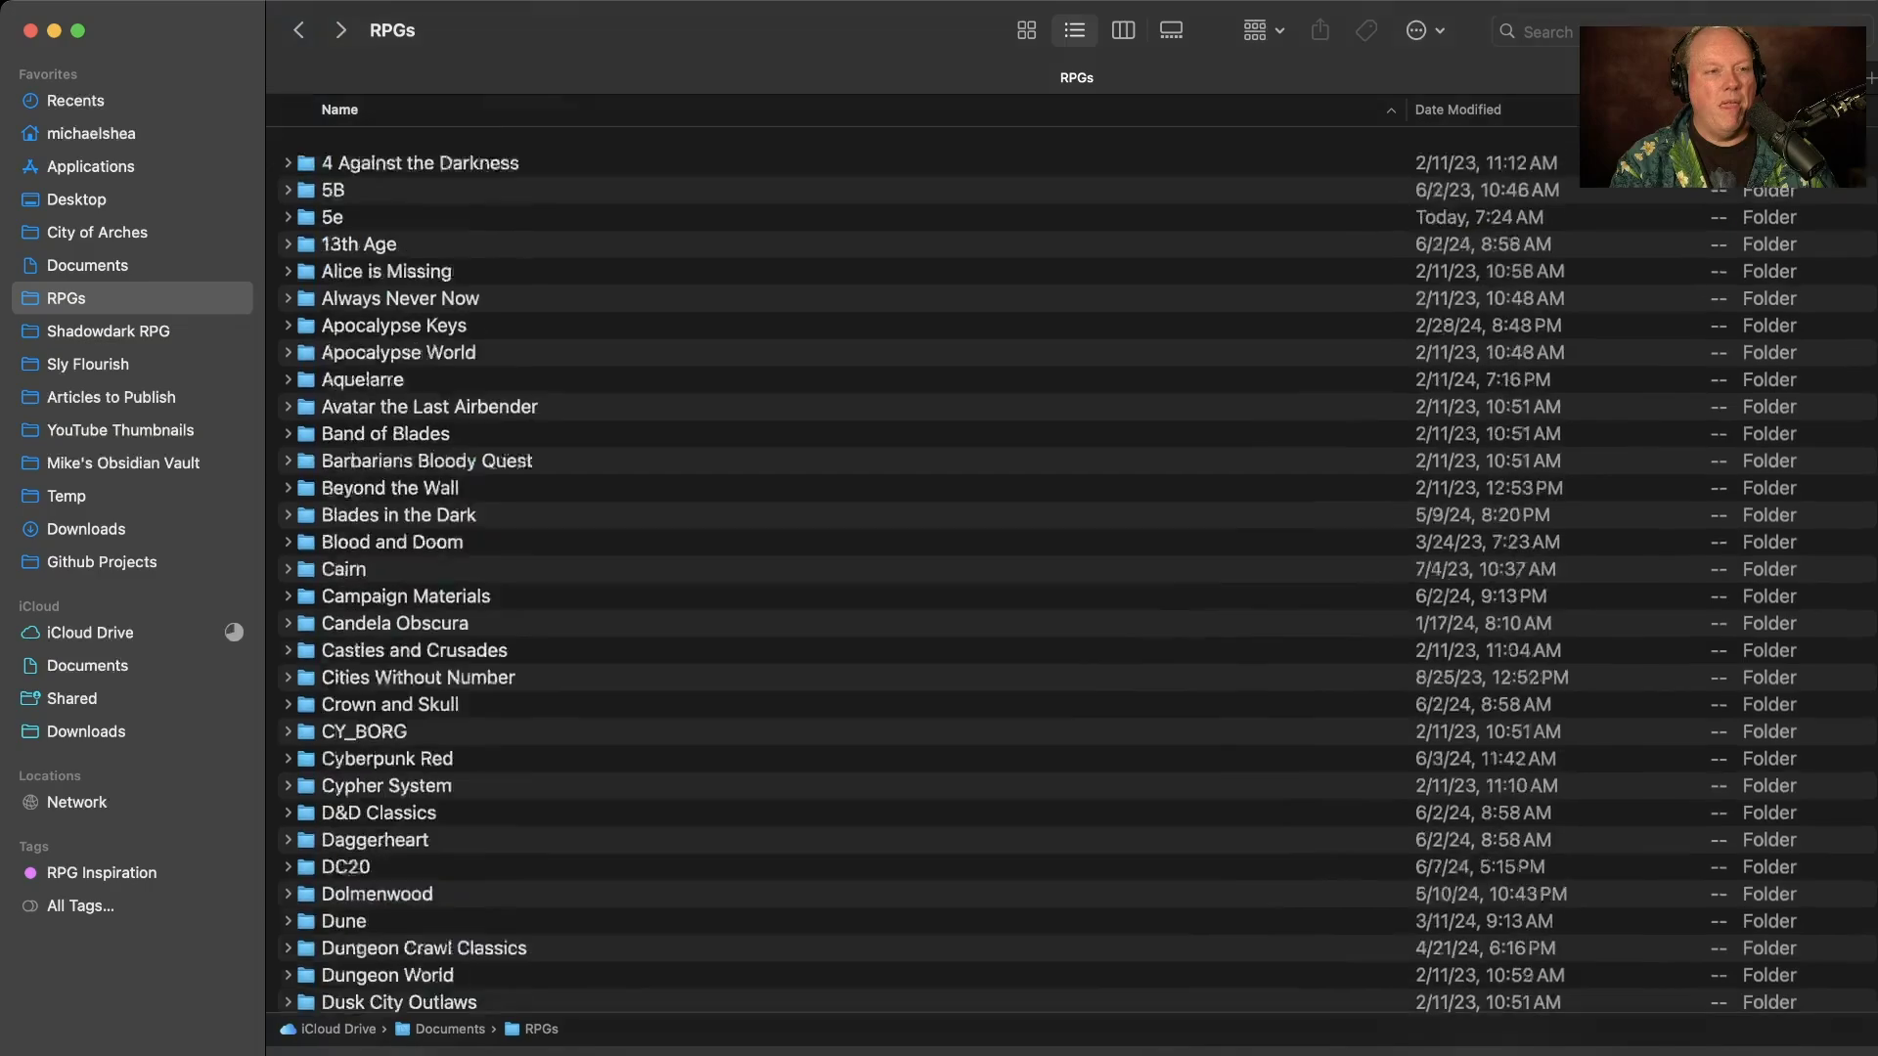
double_click(332, 202)
scroll(1076, 567, down, 3)
scroll(1075, 567, down, 6)
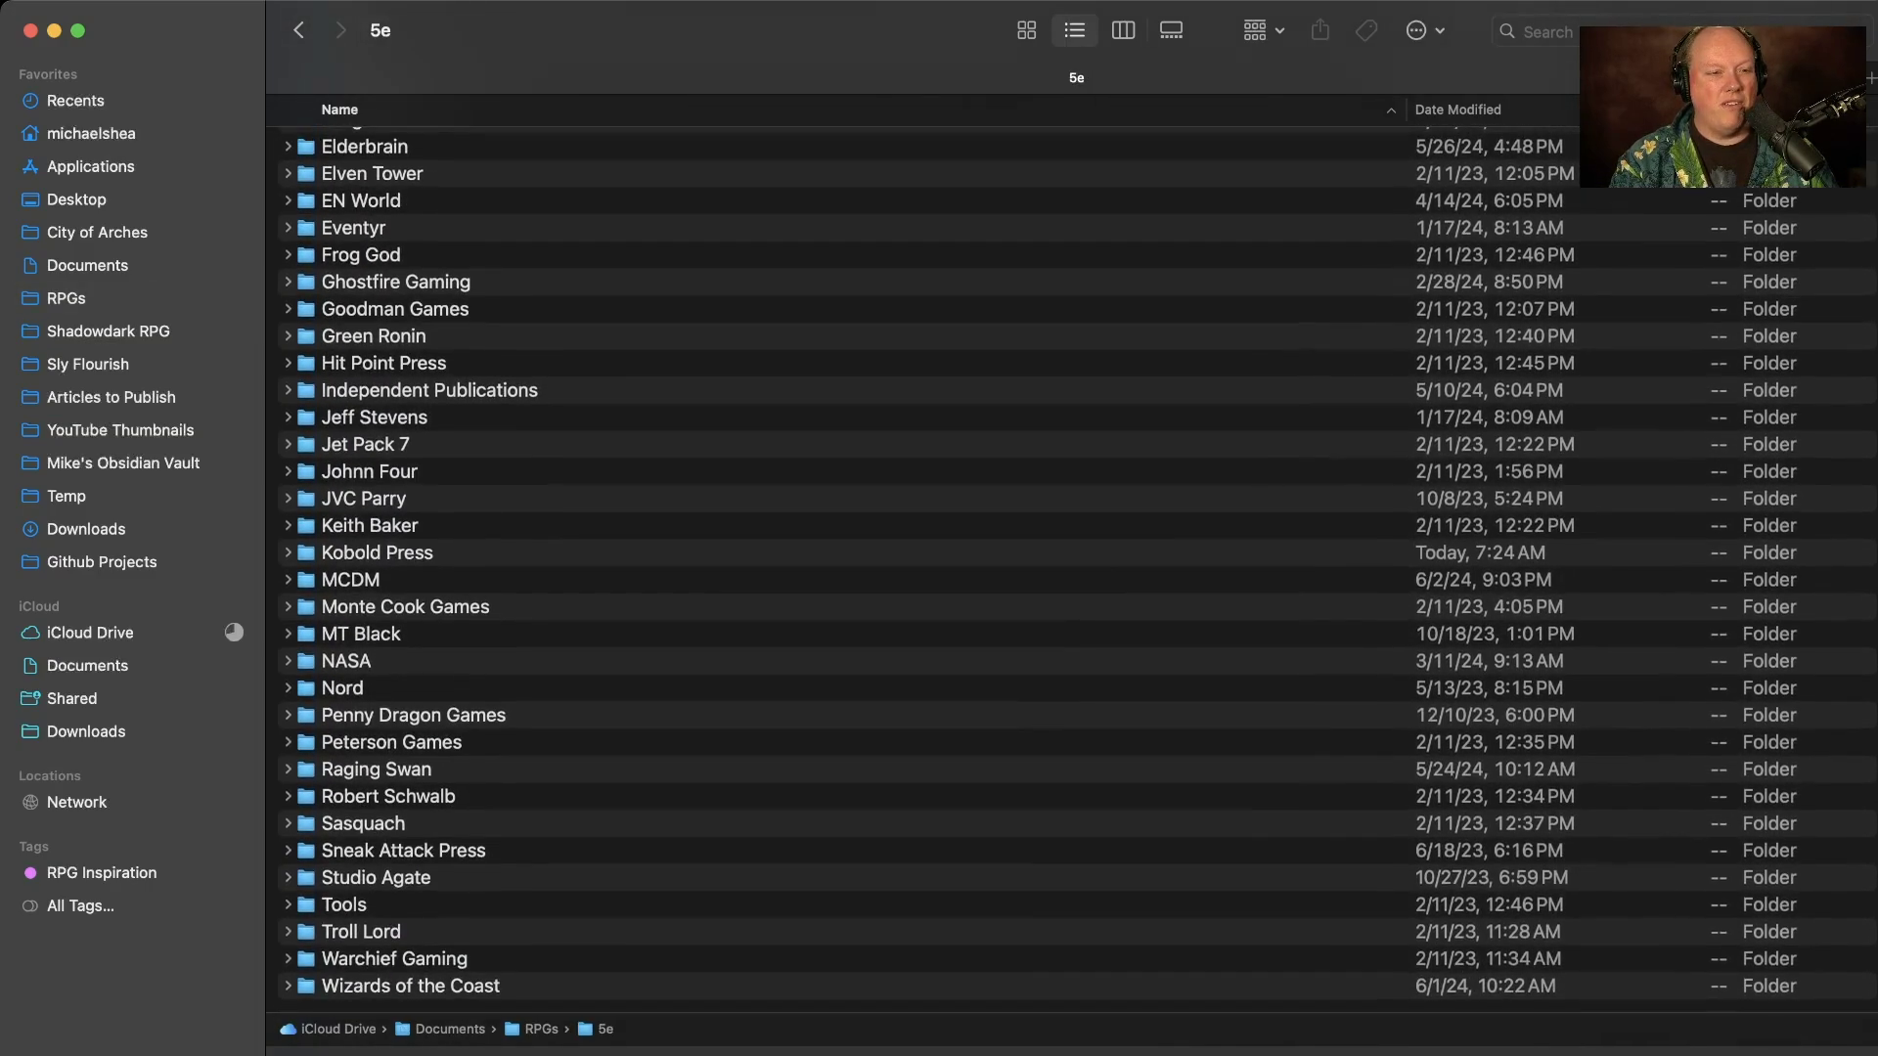
scroll(1076, 567, up, 8)
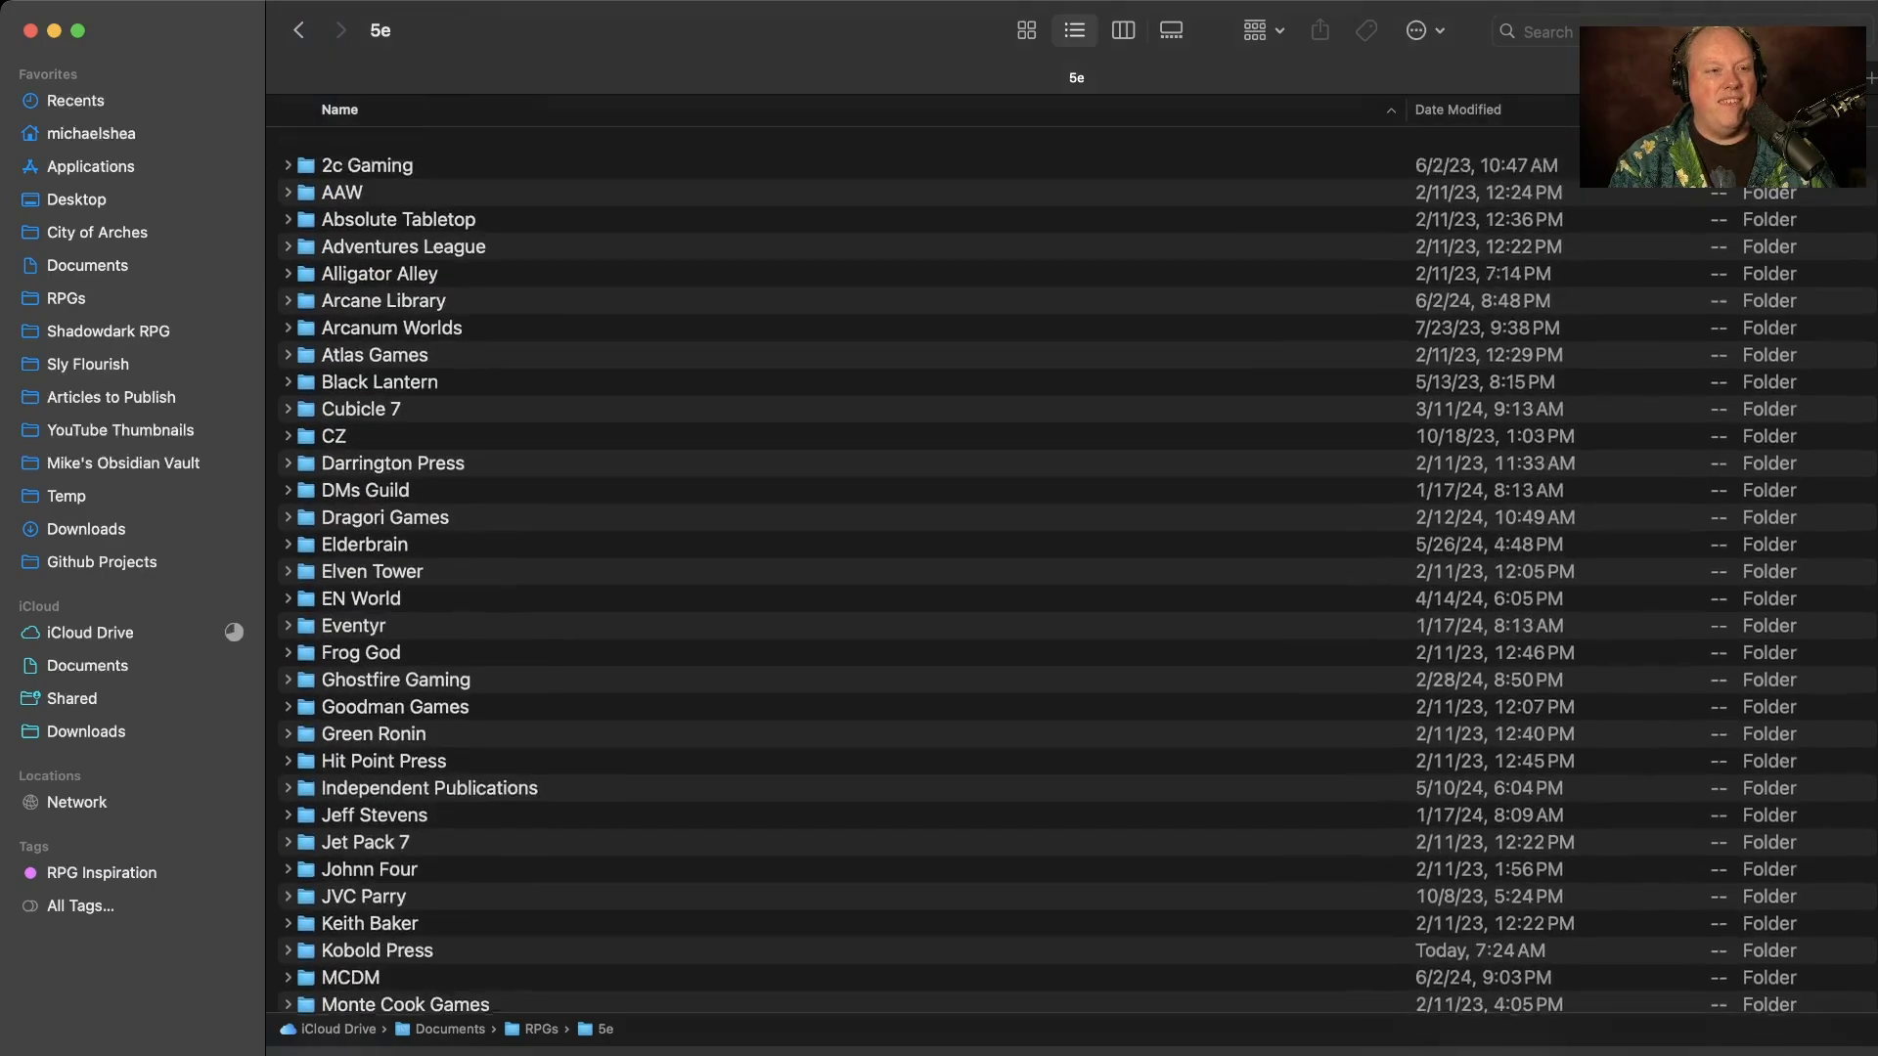
Step: Open the DMs Guild folder, look through its files, and return to the 5e folder
double_click(365, 471)
scroll(1076, 567, down, 15)
scroll(1076, 567, down, 20)
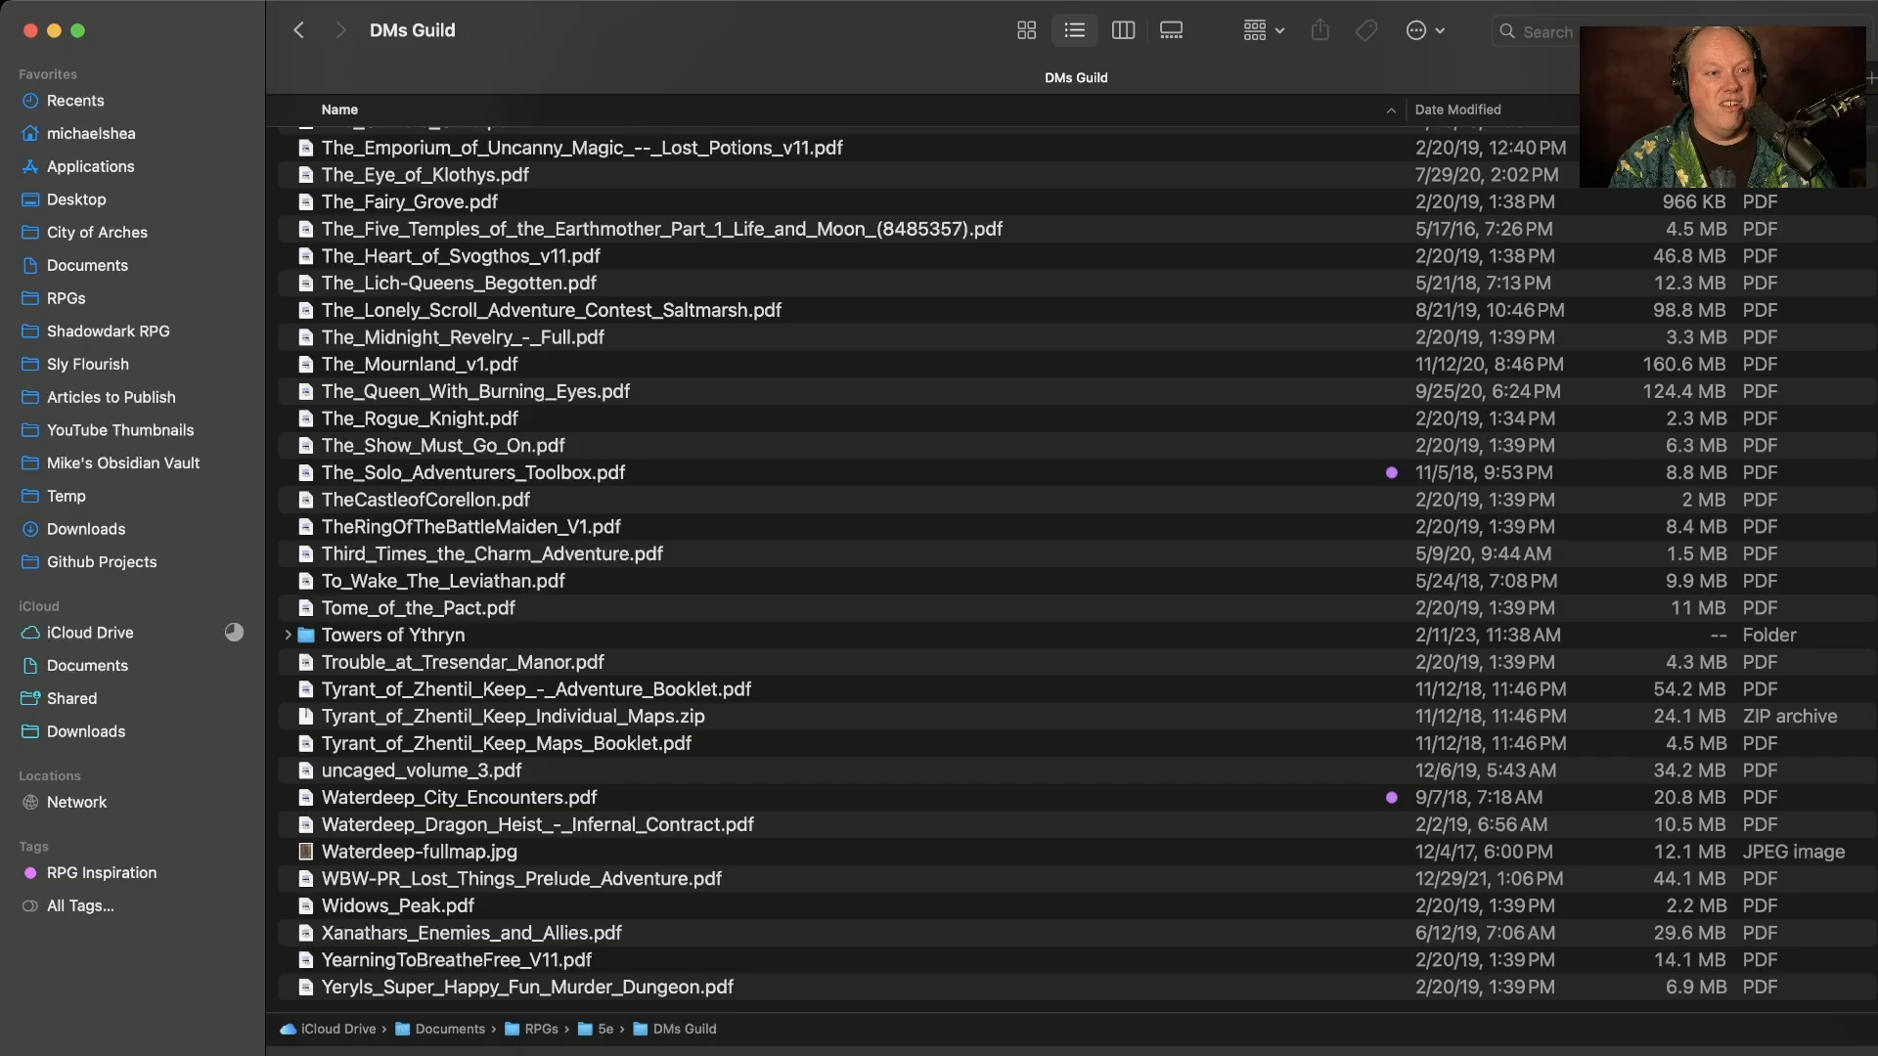
scroll(1076, 568, up, 20)
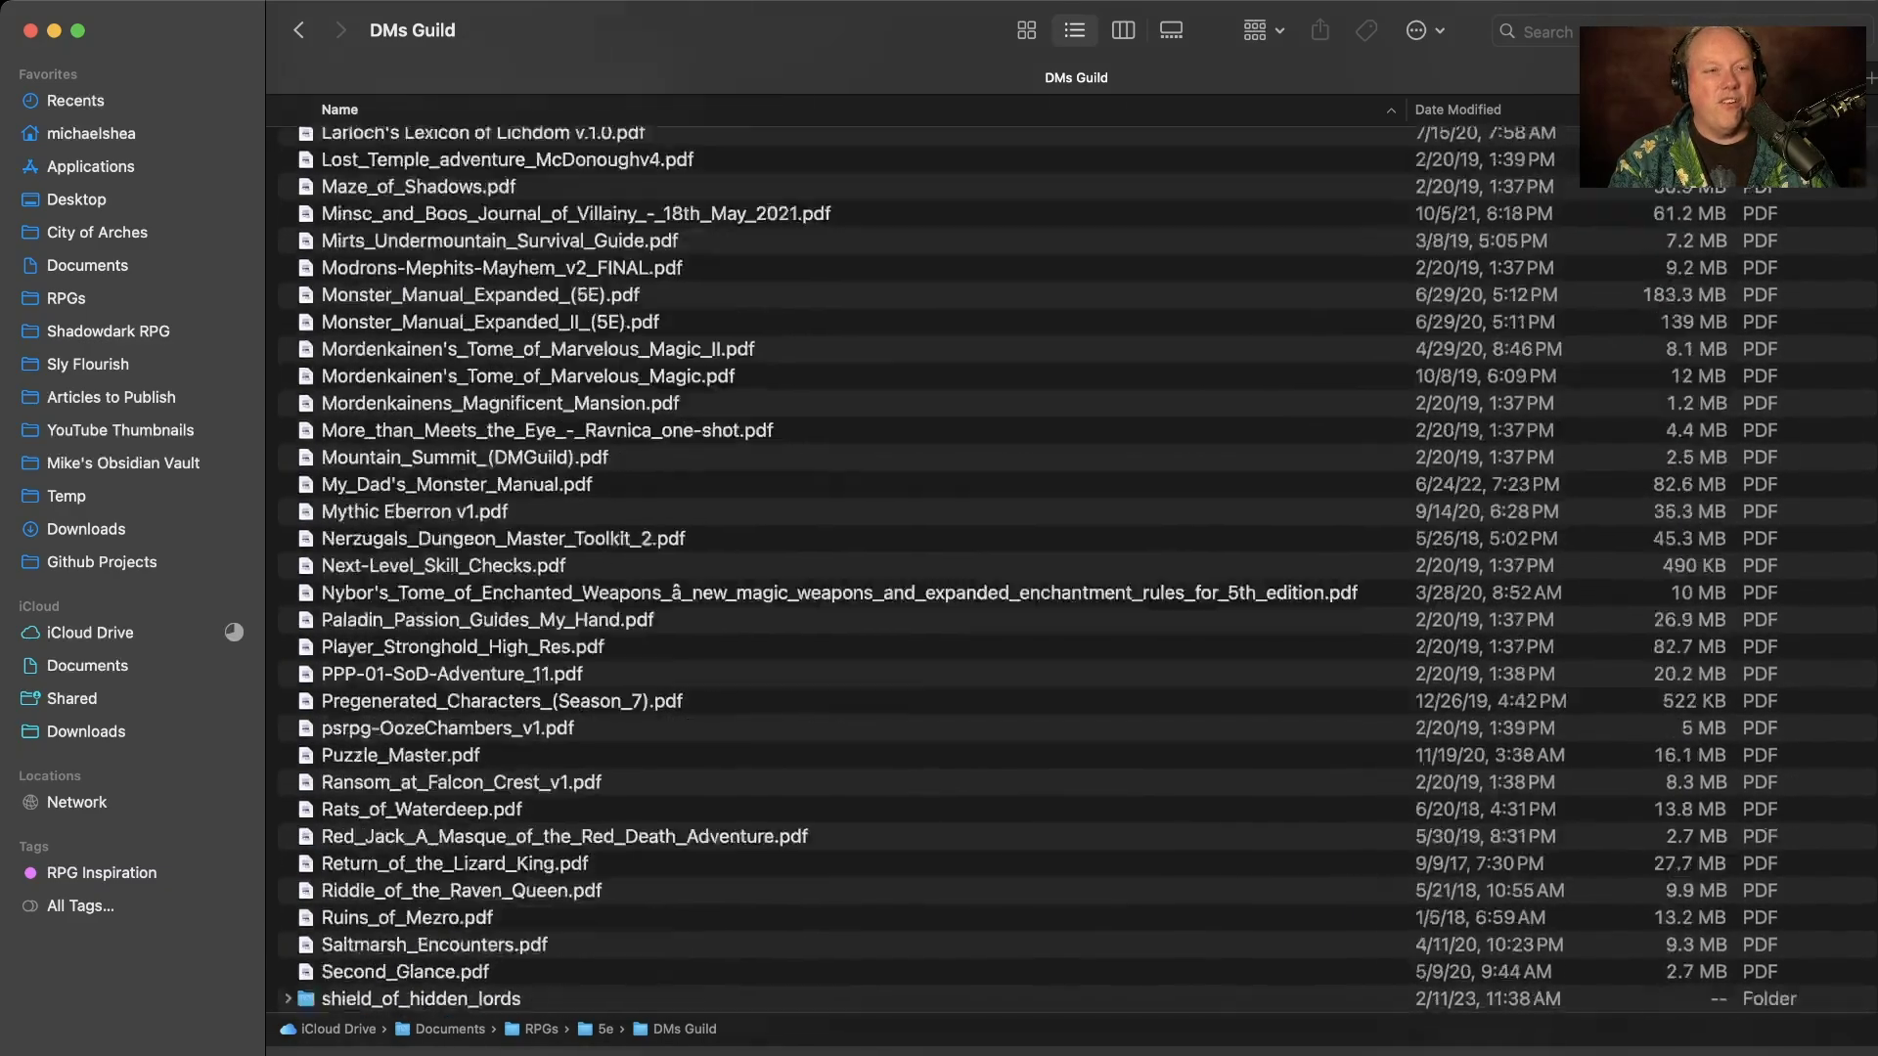
scroll(1076, 568, up, 10)
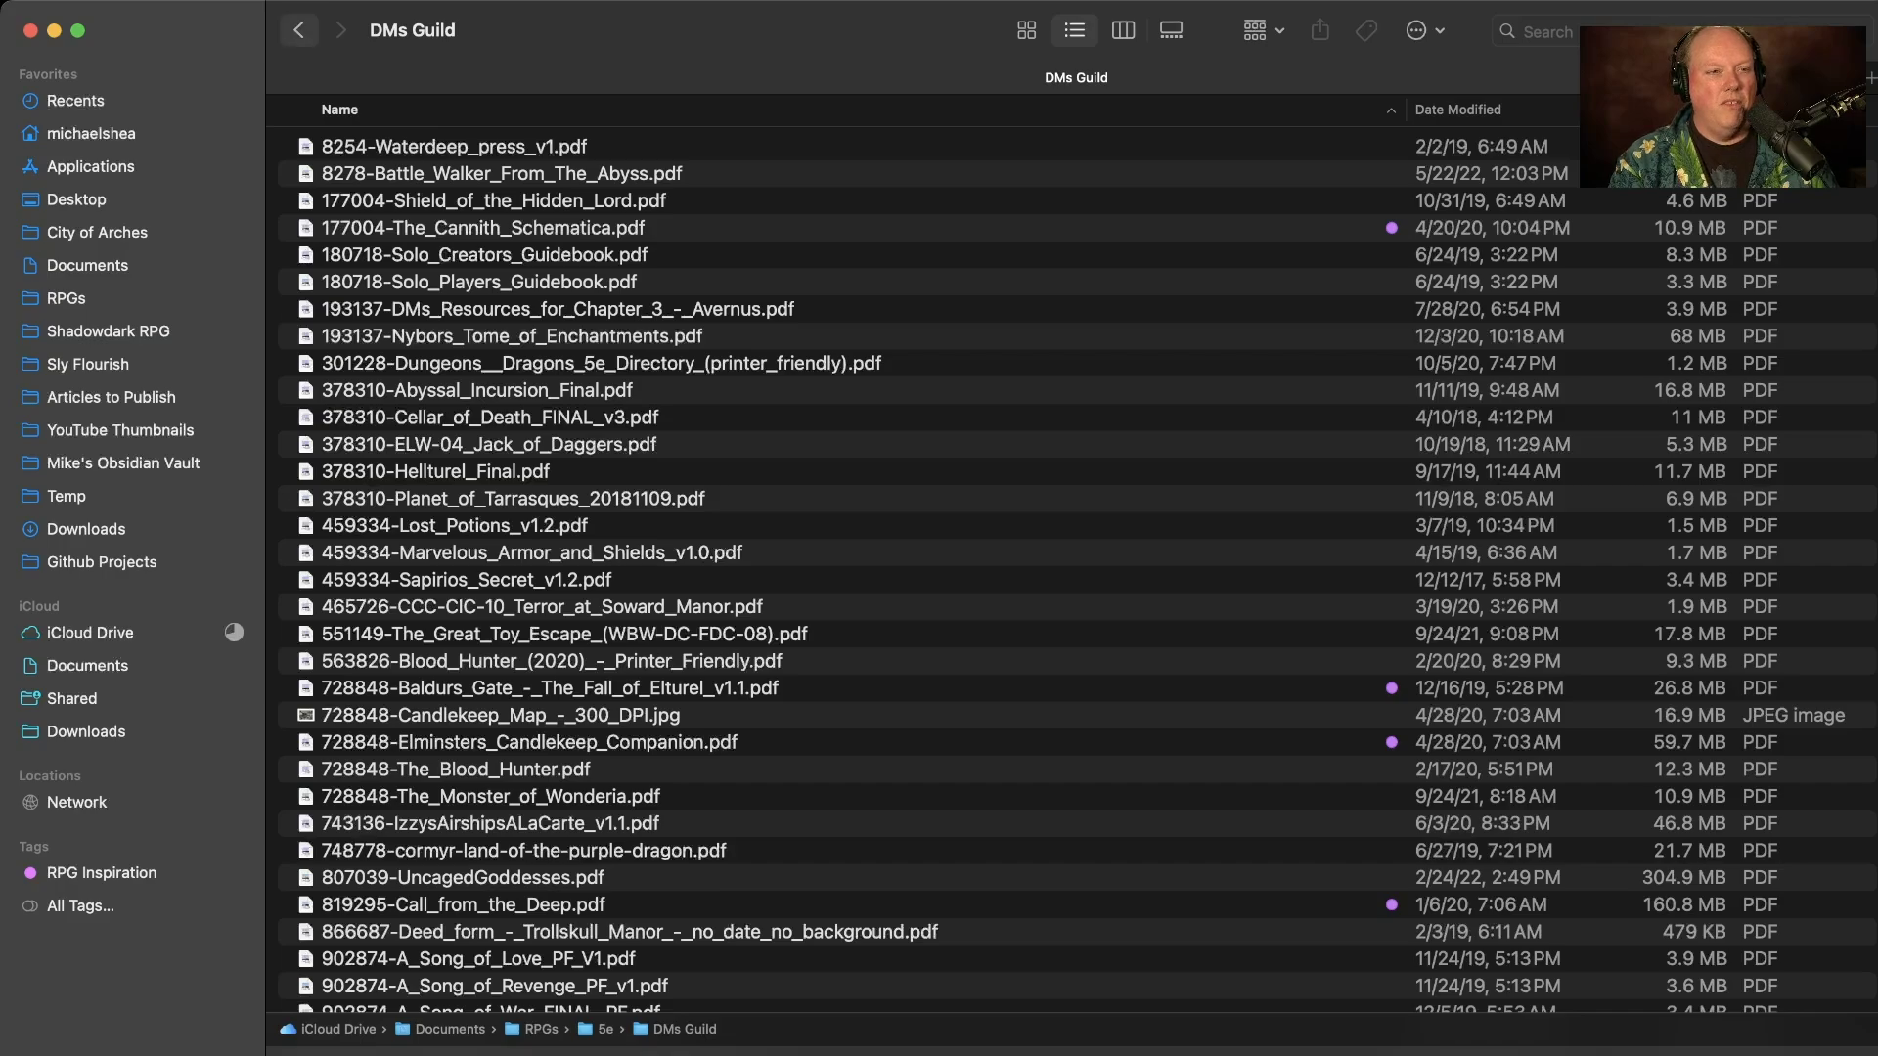
click(298, 31)
Step: Open the Independent Publications folder, look through its PDFs, and return to the 5e folder
scroll(1076, 567, down, 3)
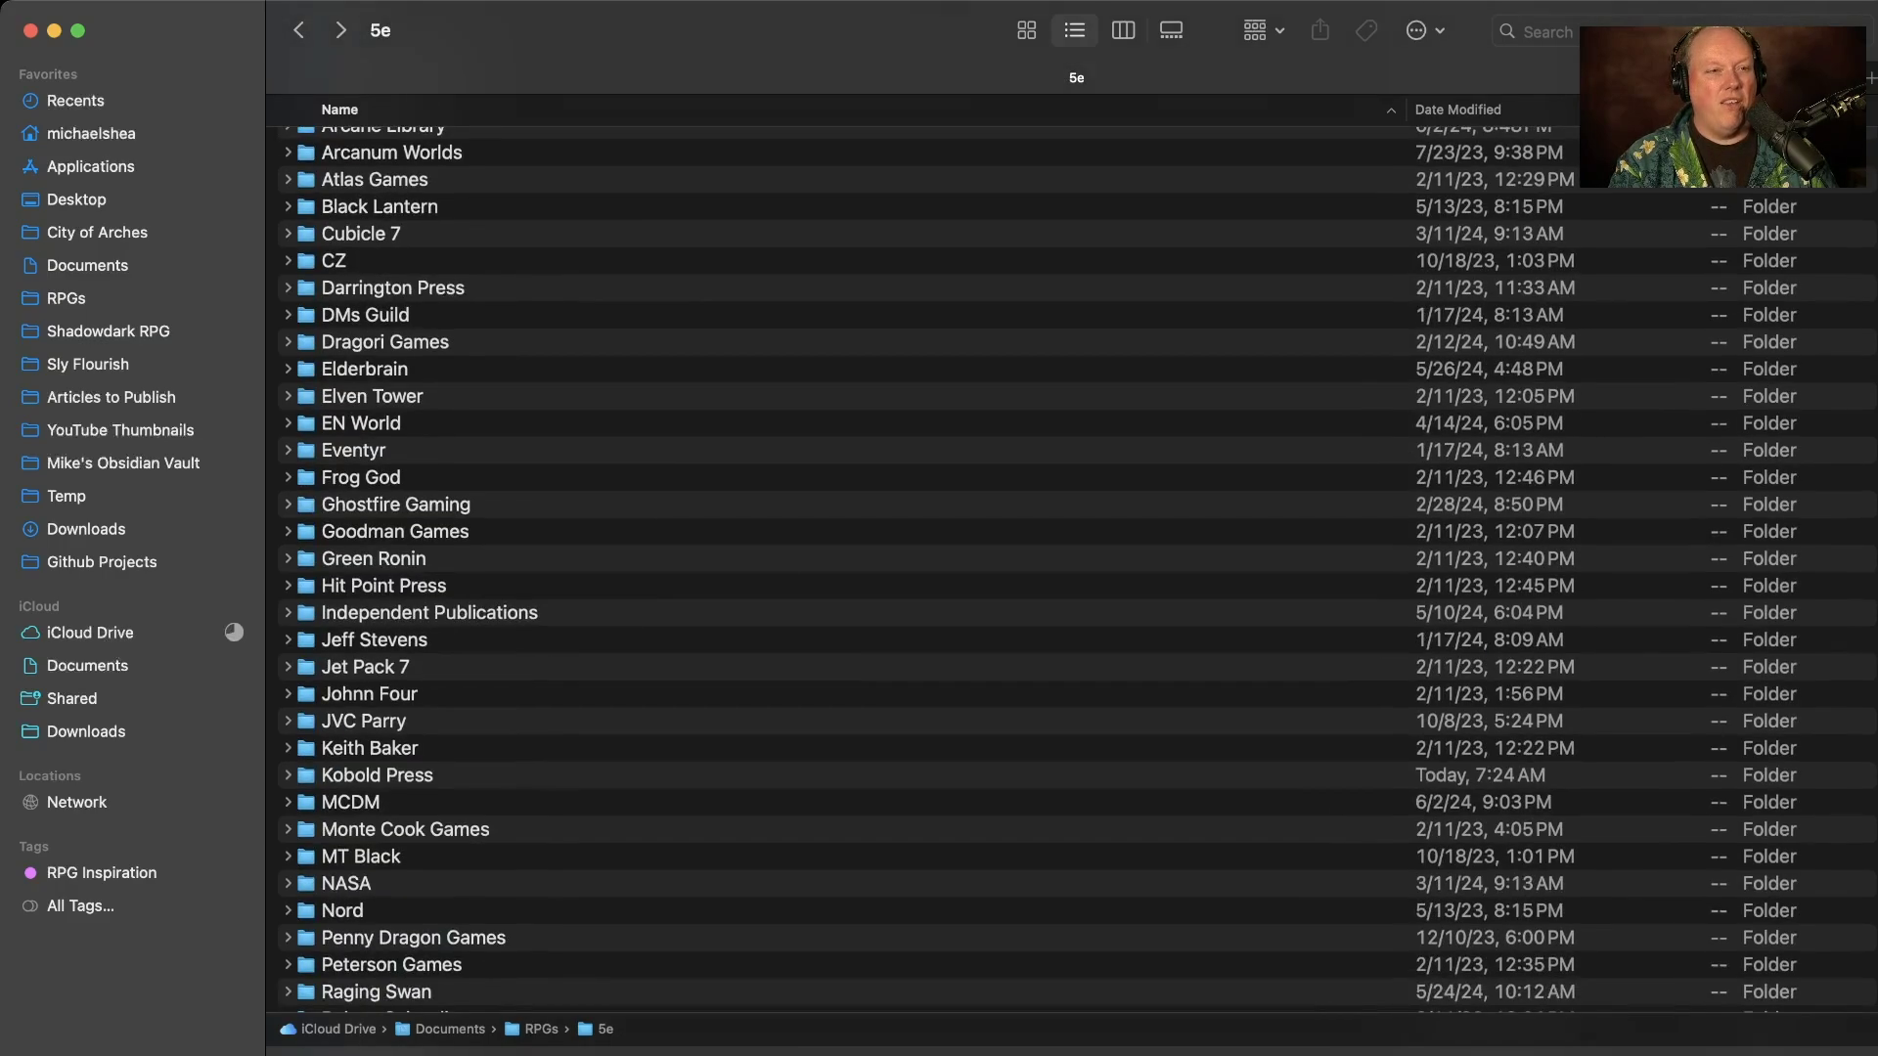
scroll(1076, 567, up, 3)
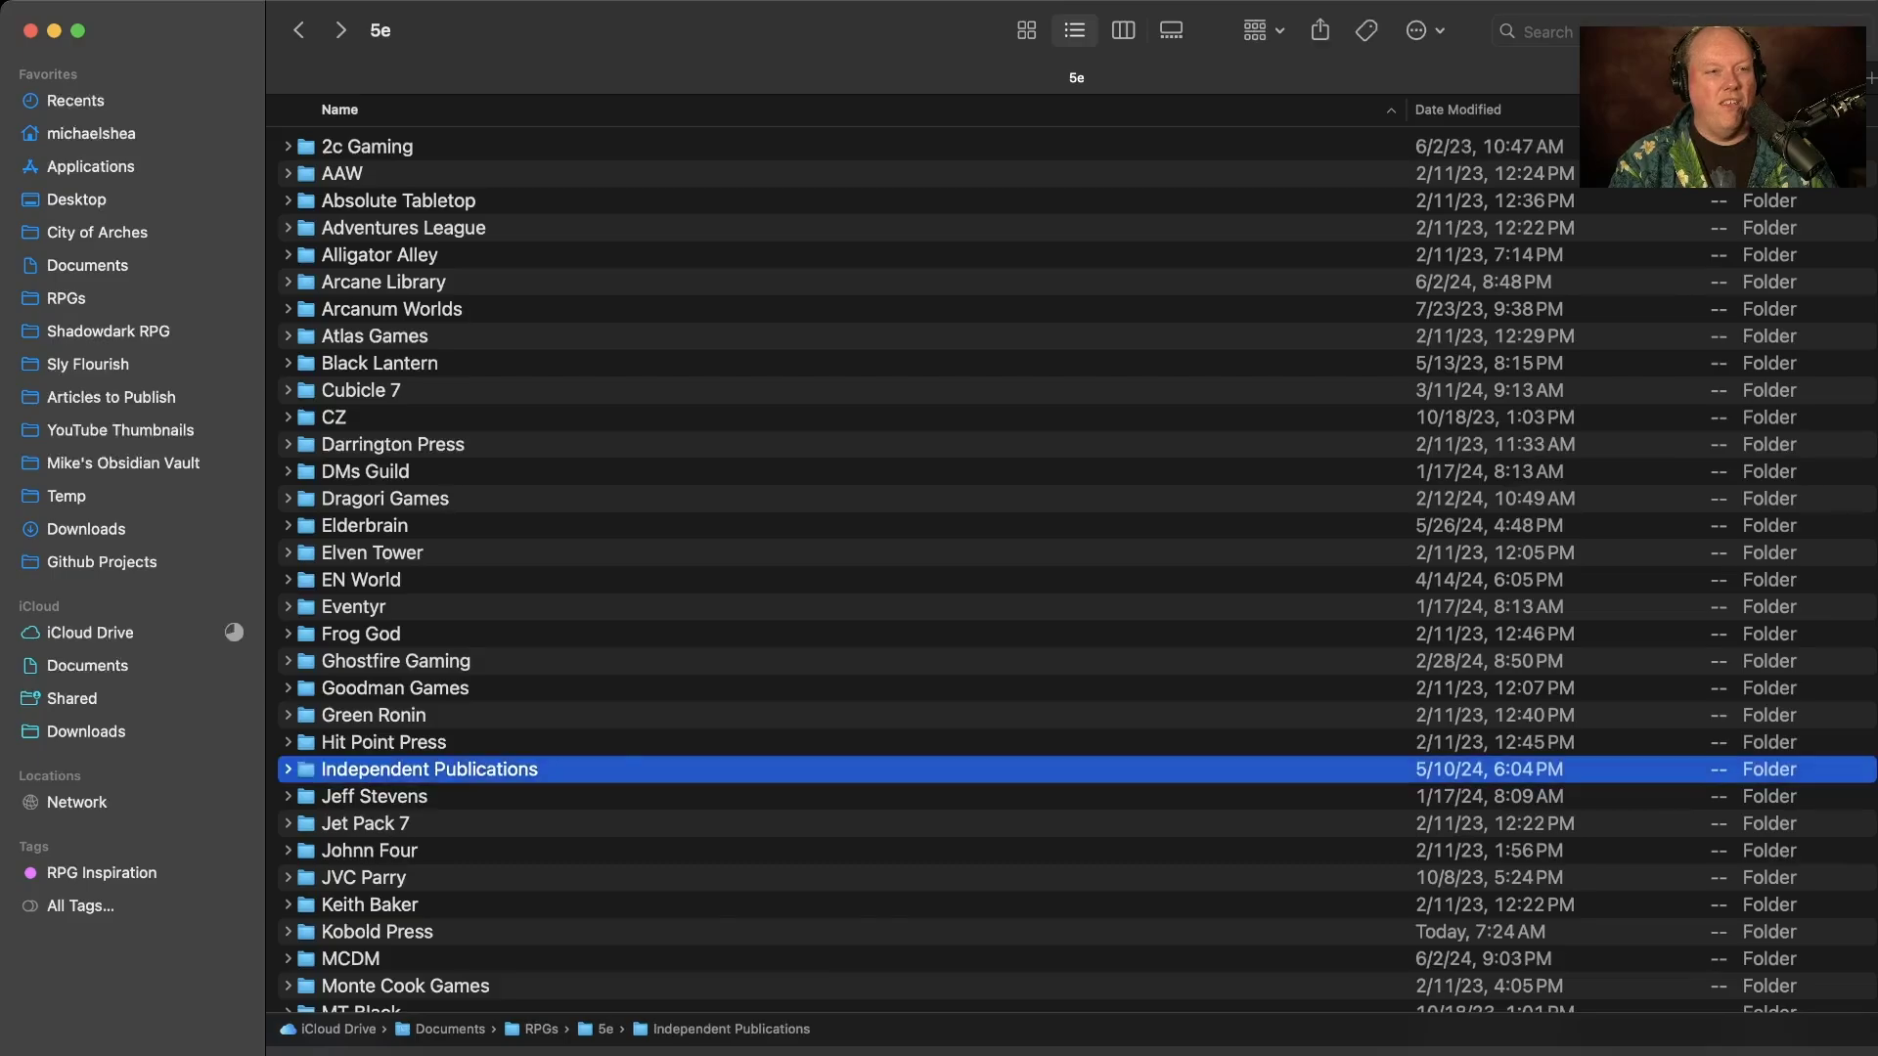
double_click(429, 768)
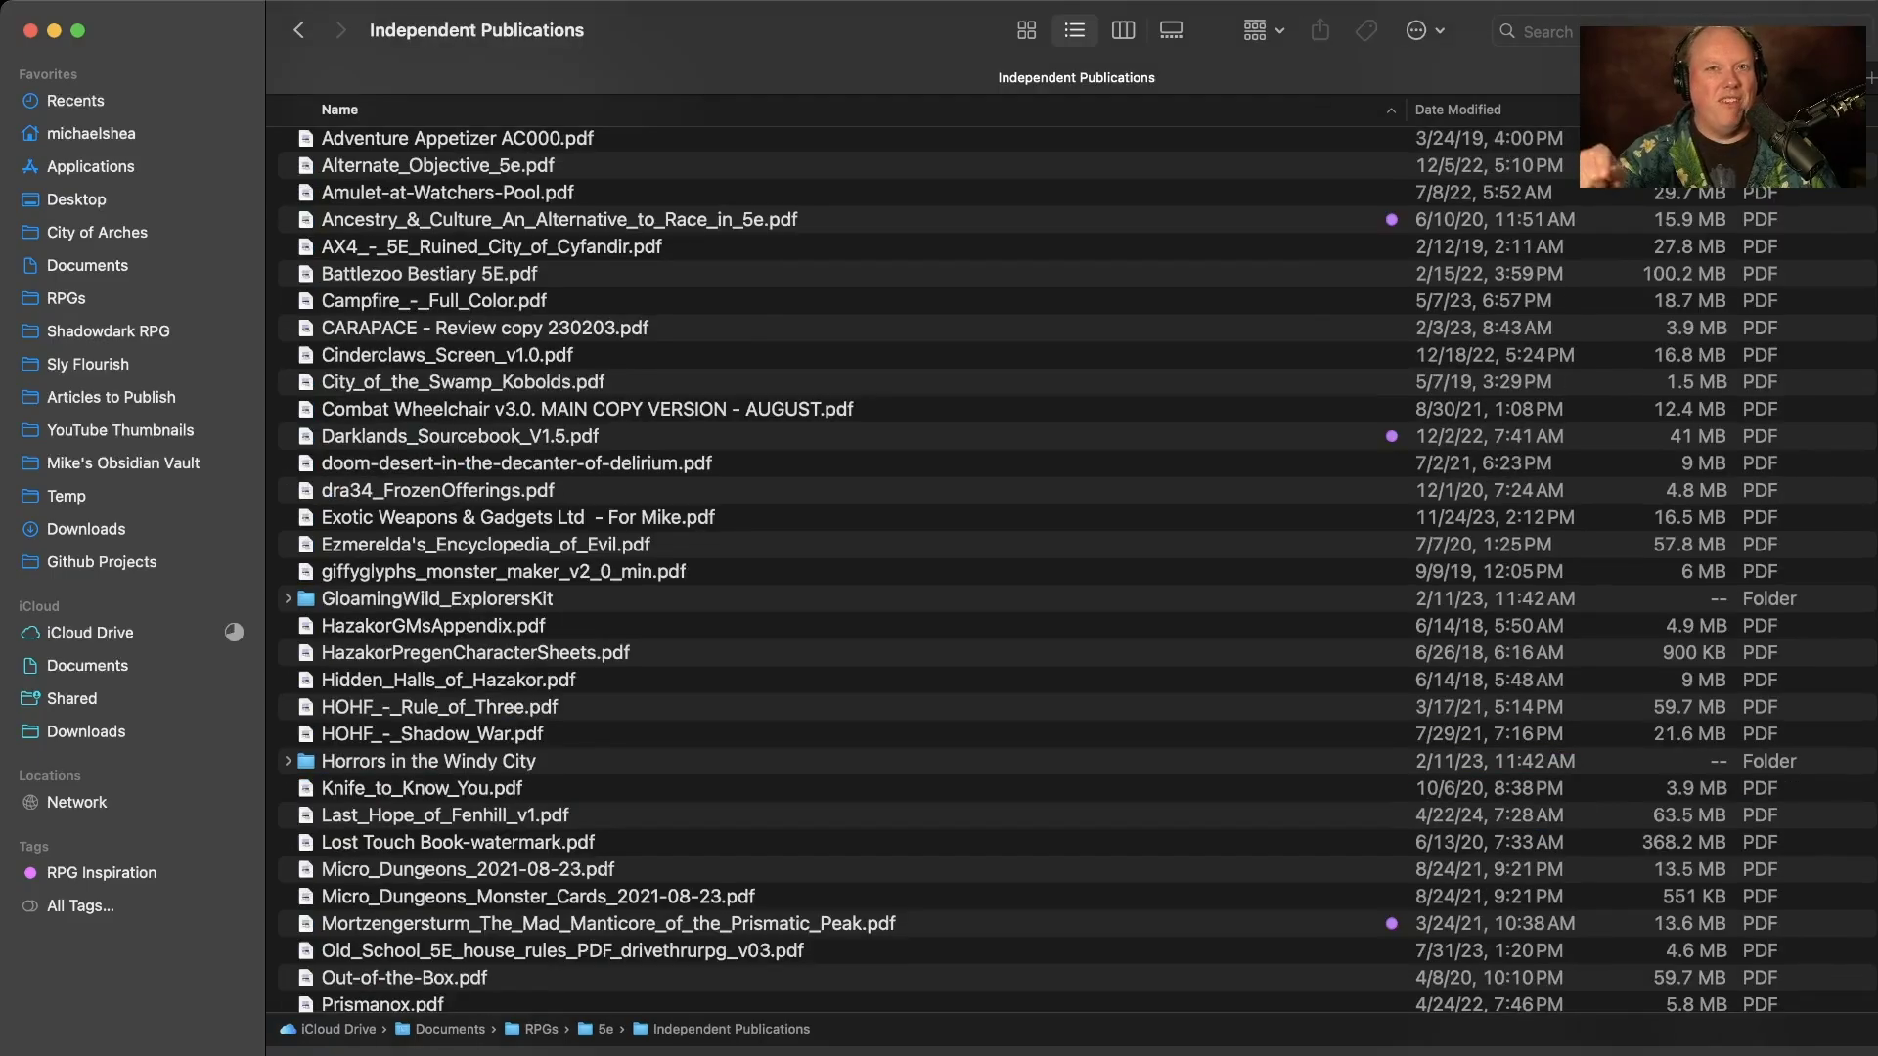
scroll(1076, 567, down, 10)
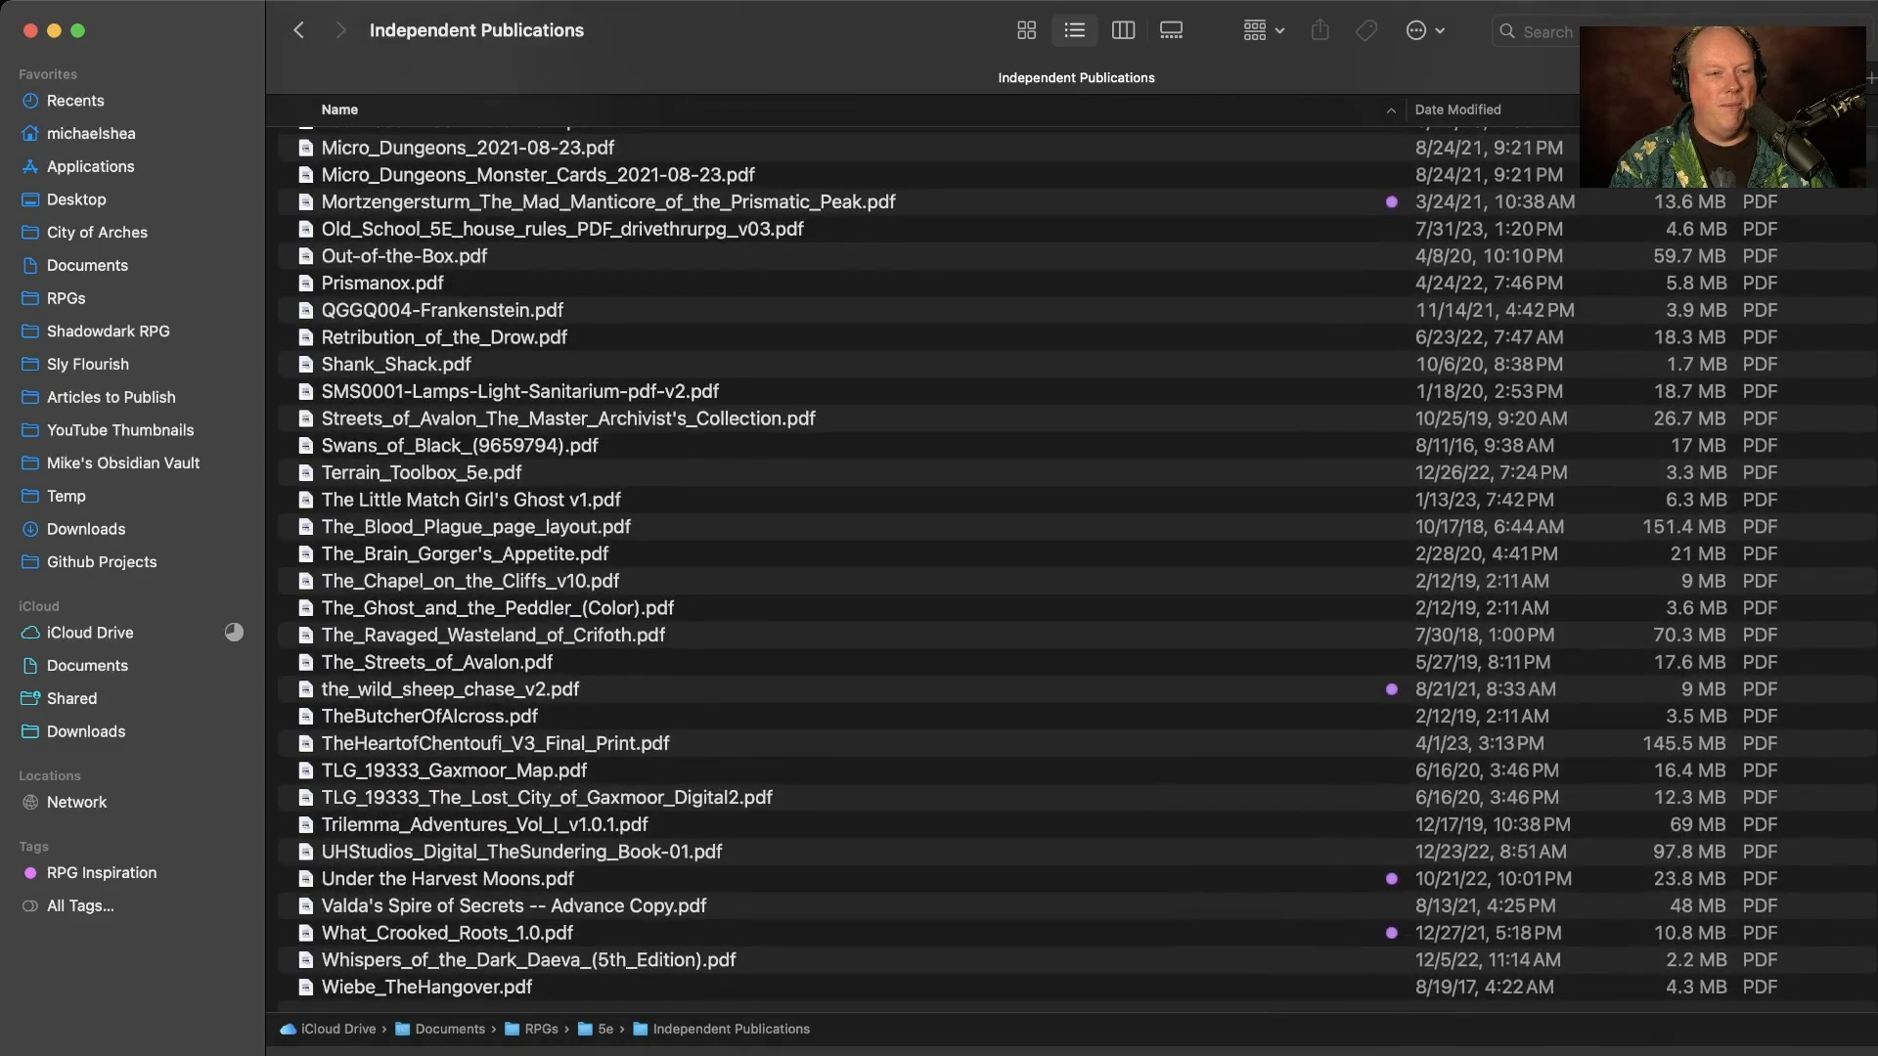
scroll(1076, 567, up, 10)
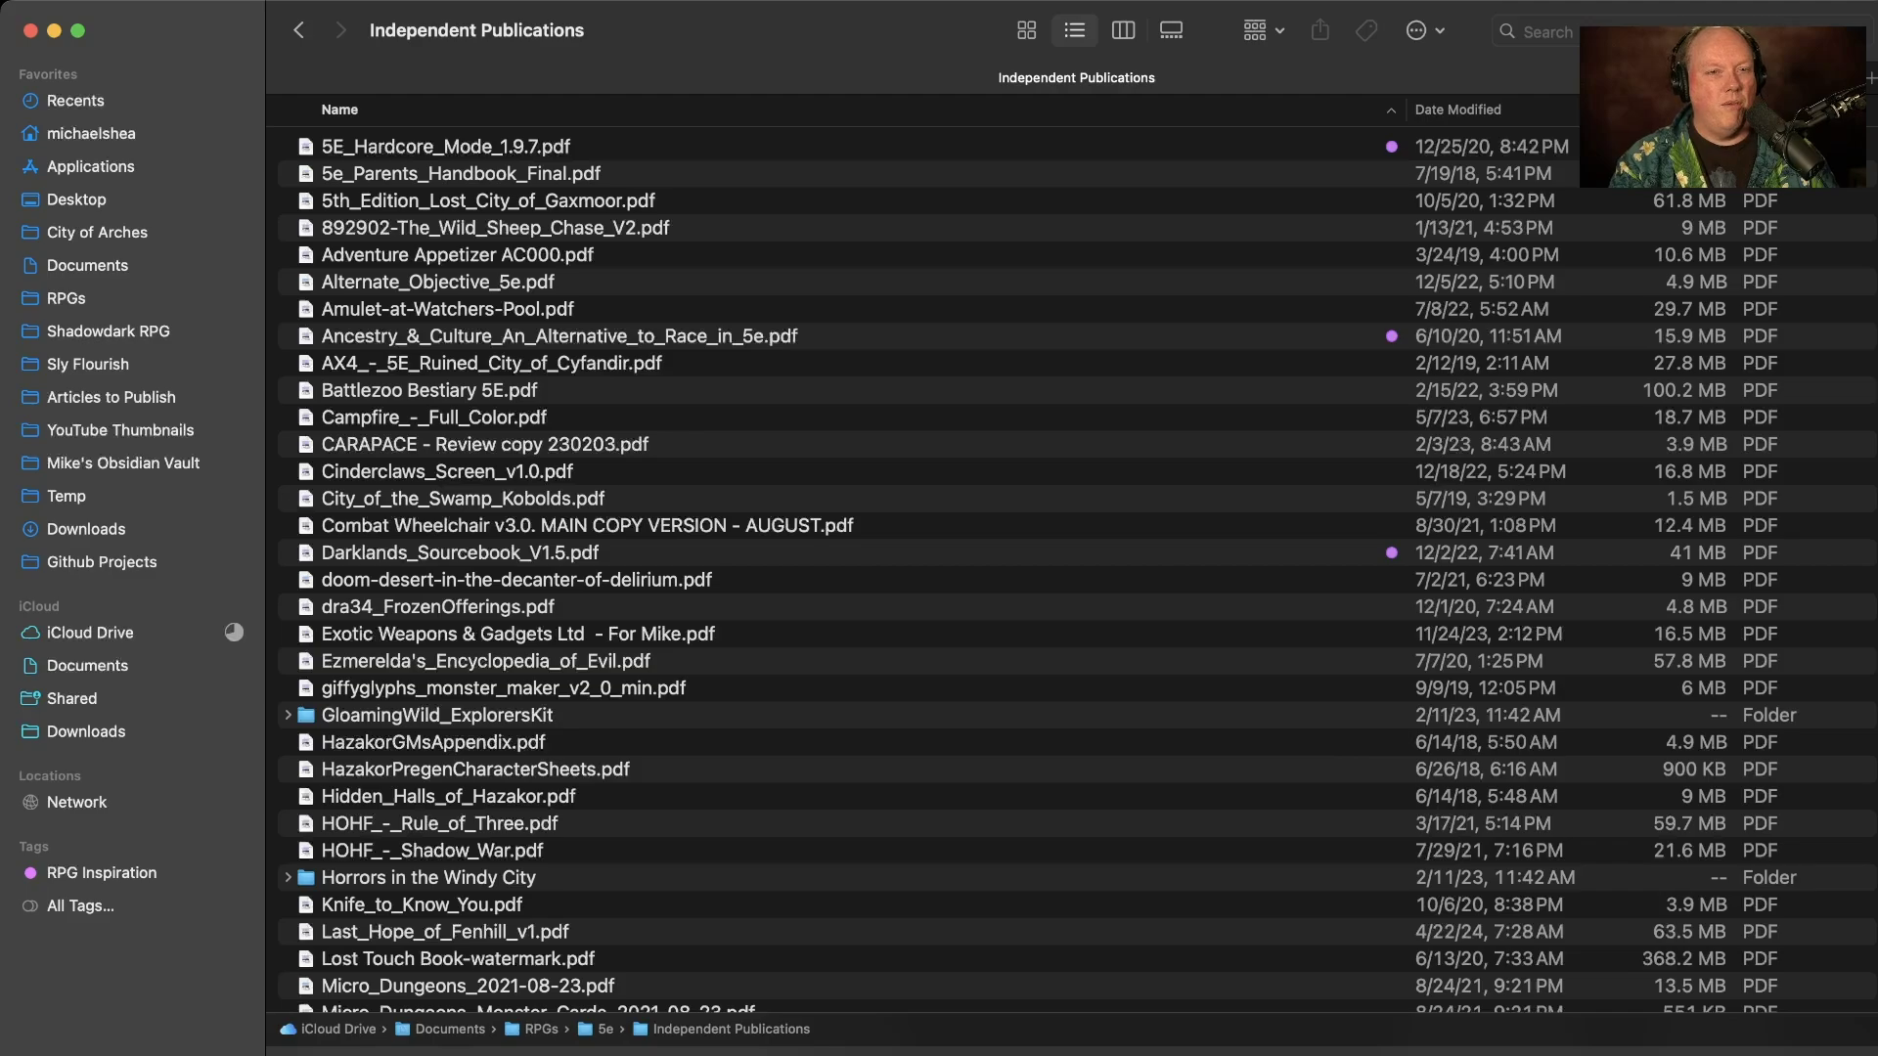
click(298, 31)
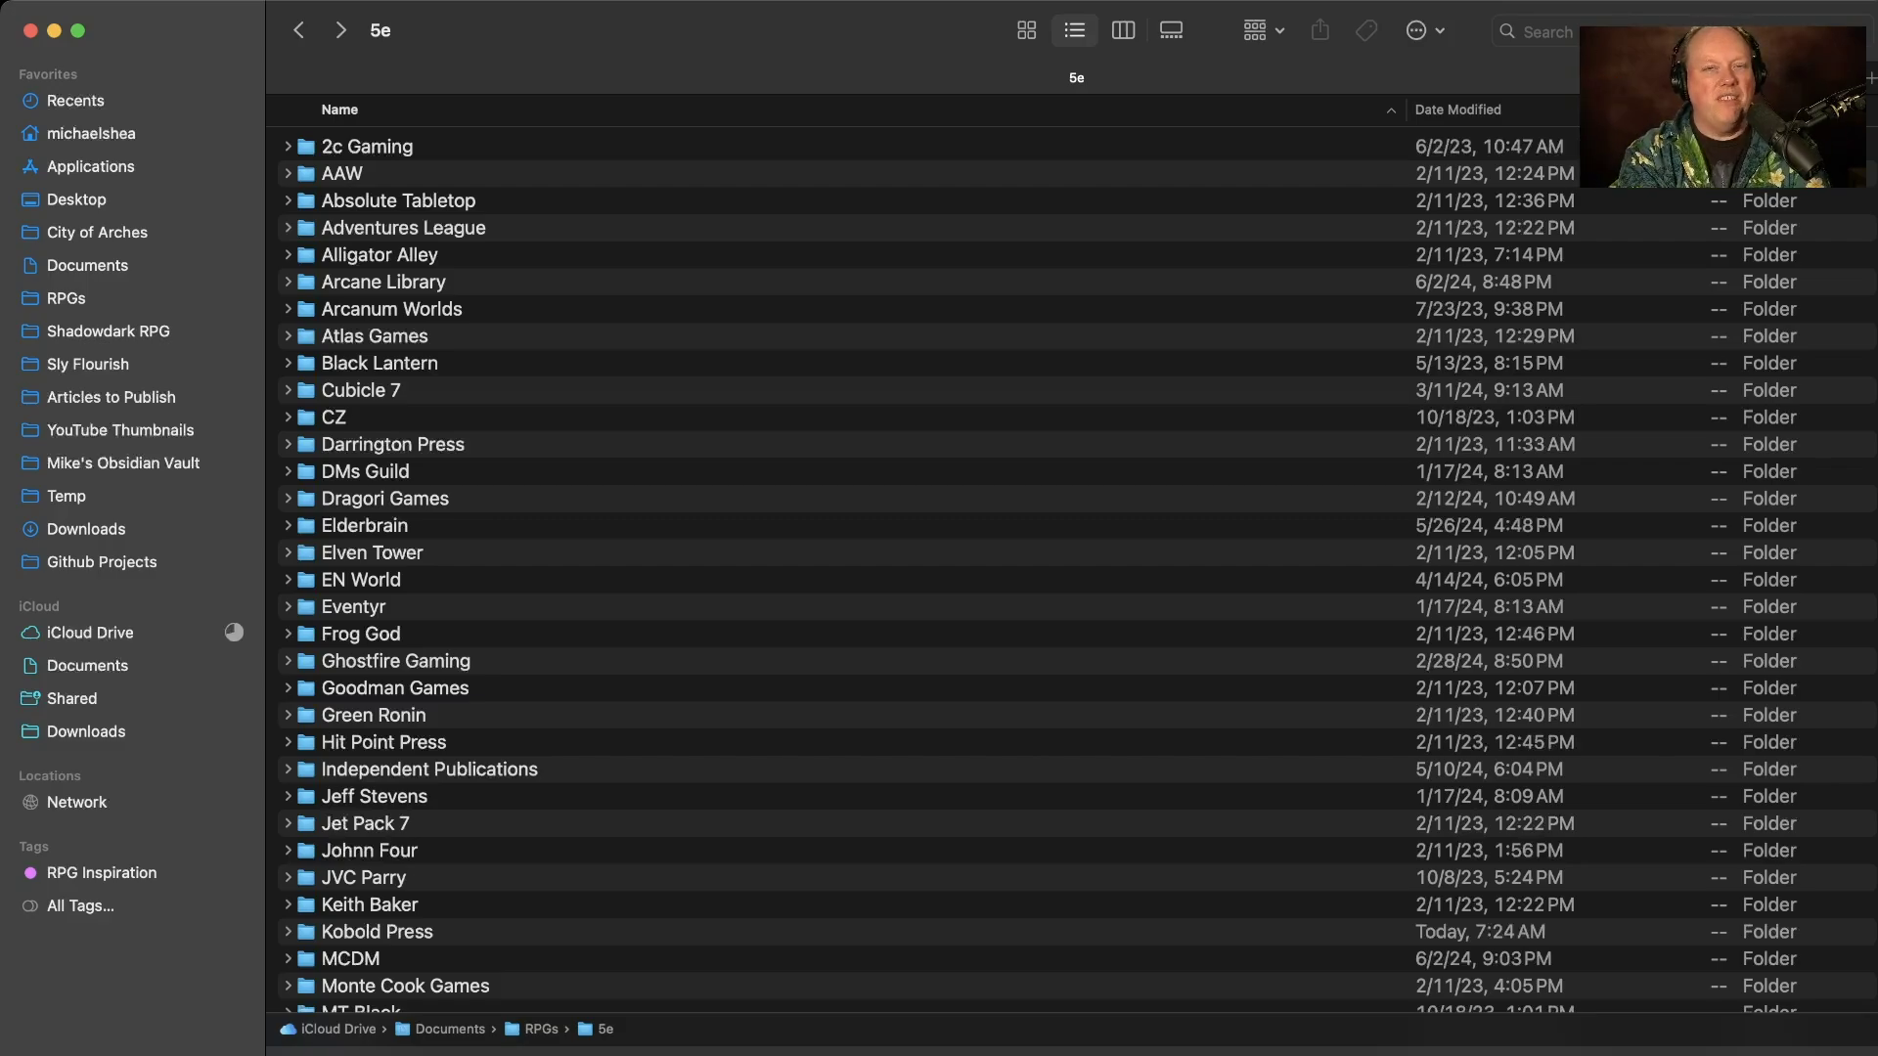
scroll(1076, 577, down, 5)
scroll(1076, 577, up, 5)
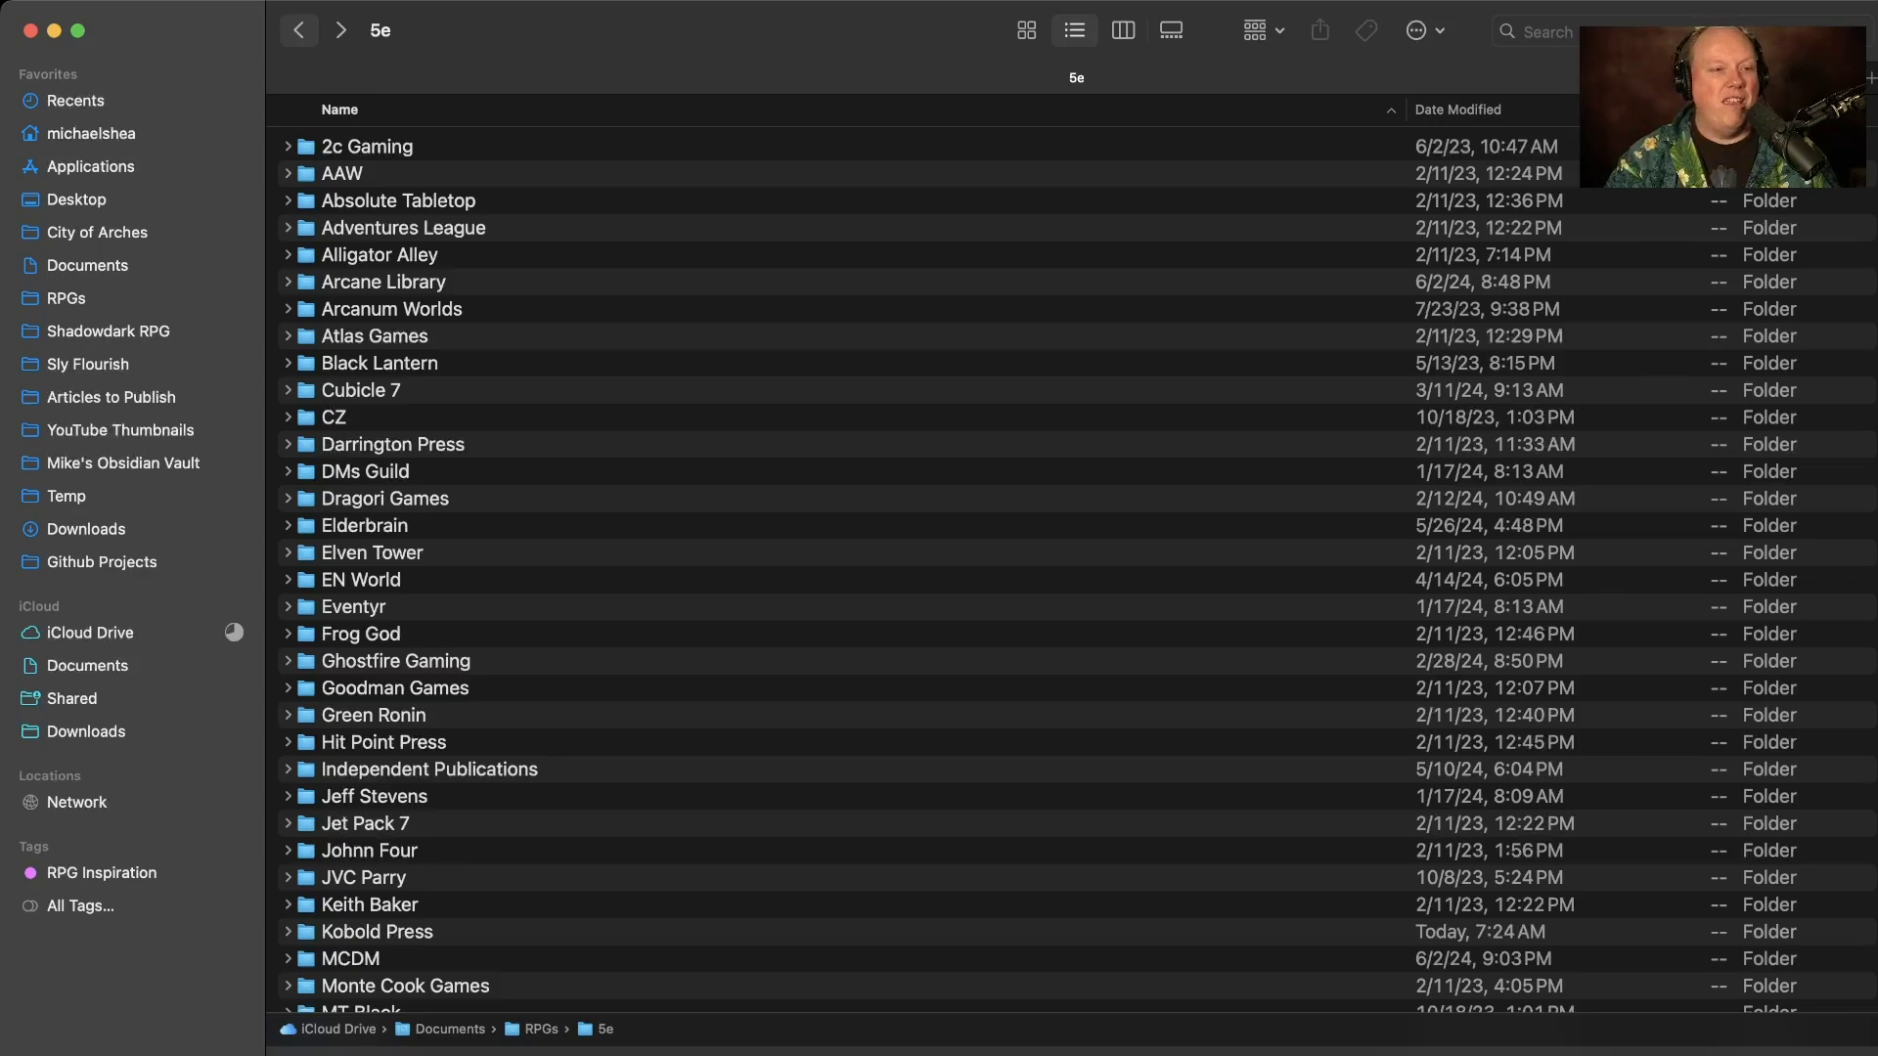
scroll(1076, 577, down, 5)
scroll(1076, 577, up, 5)
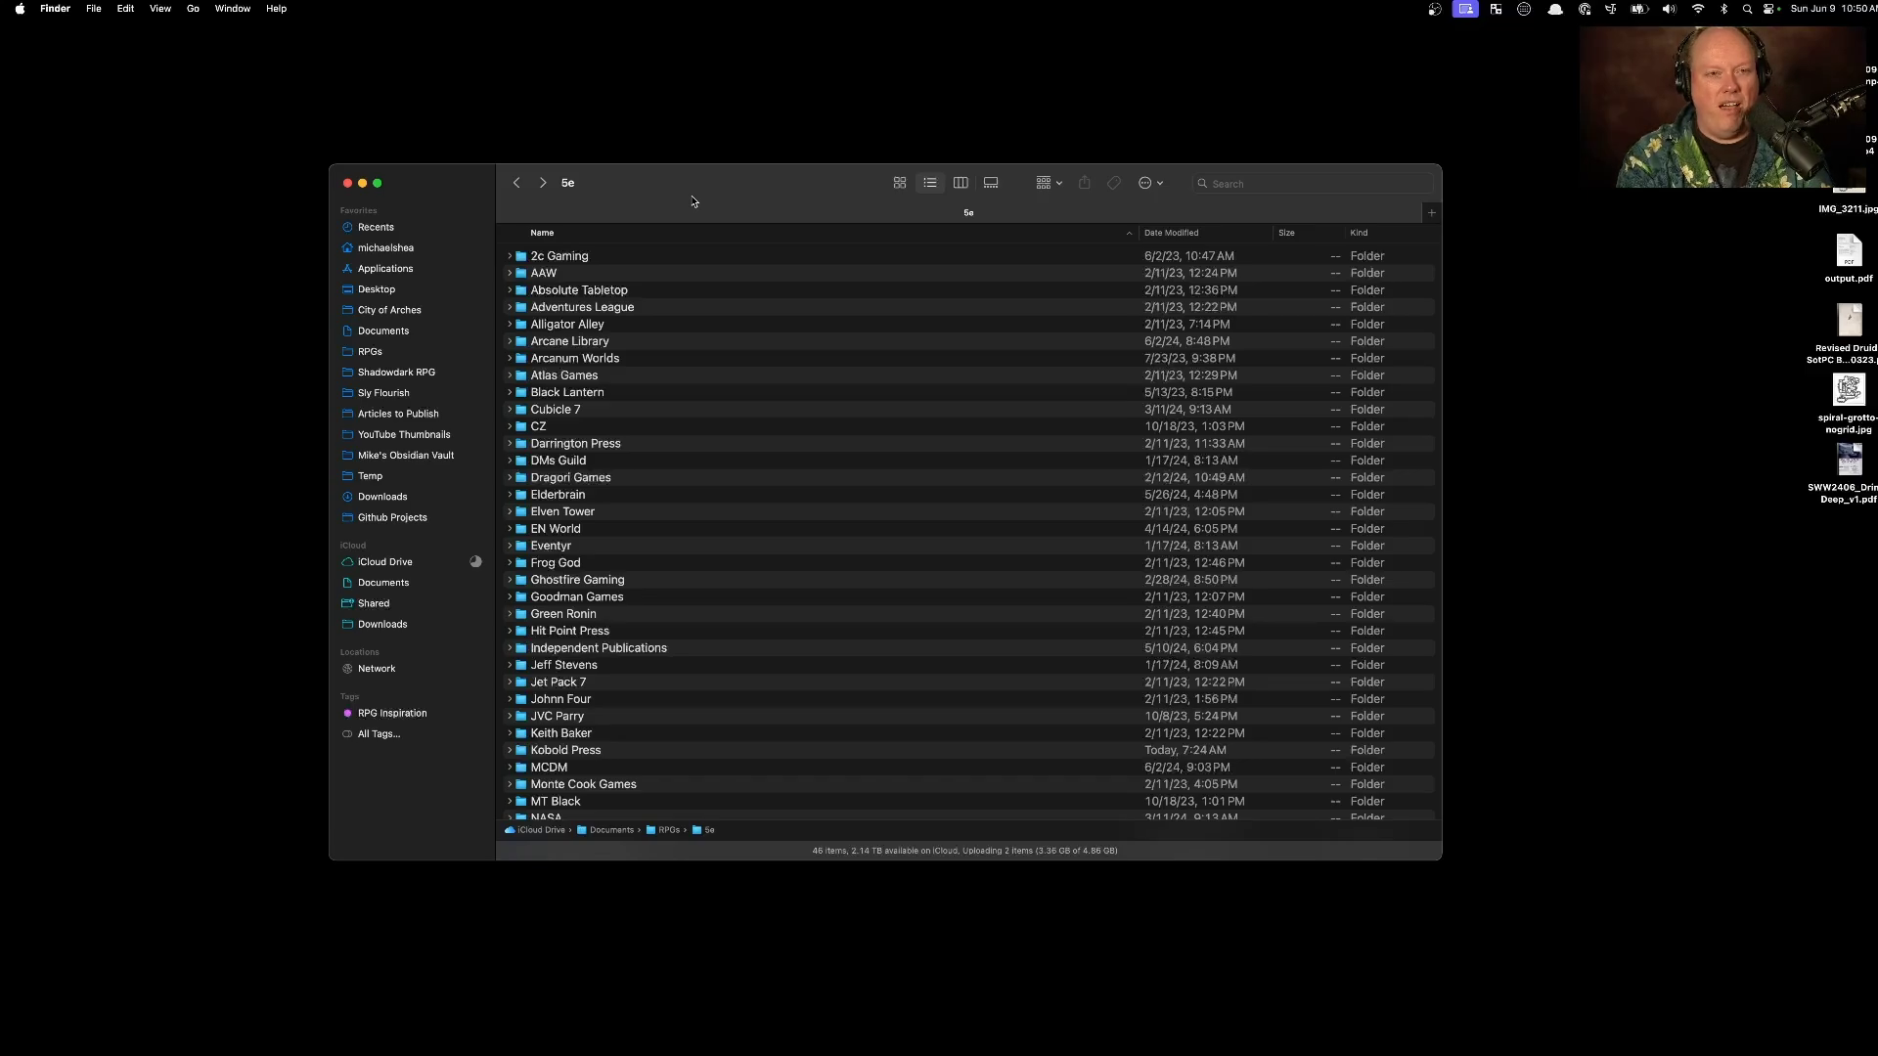
drag(693, 201, 713, 189)
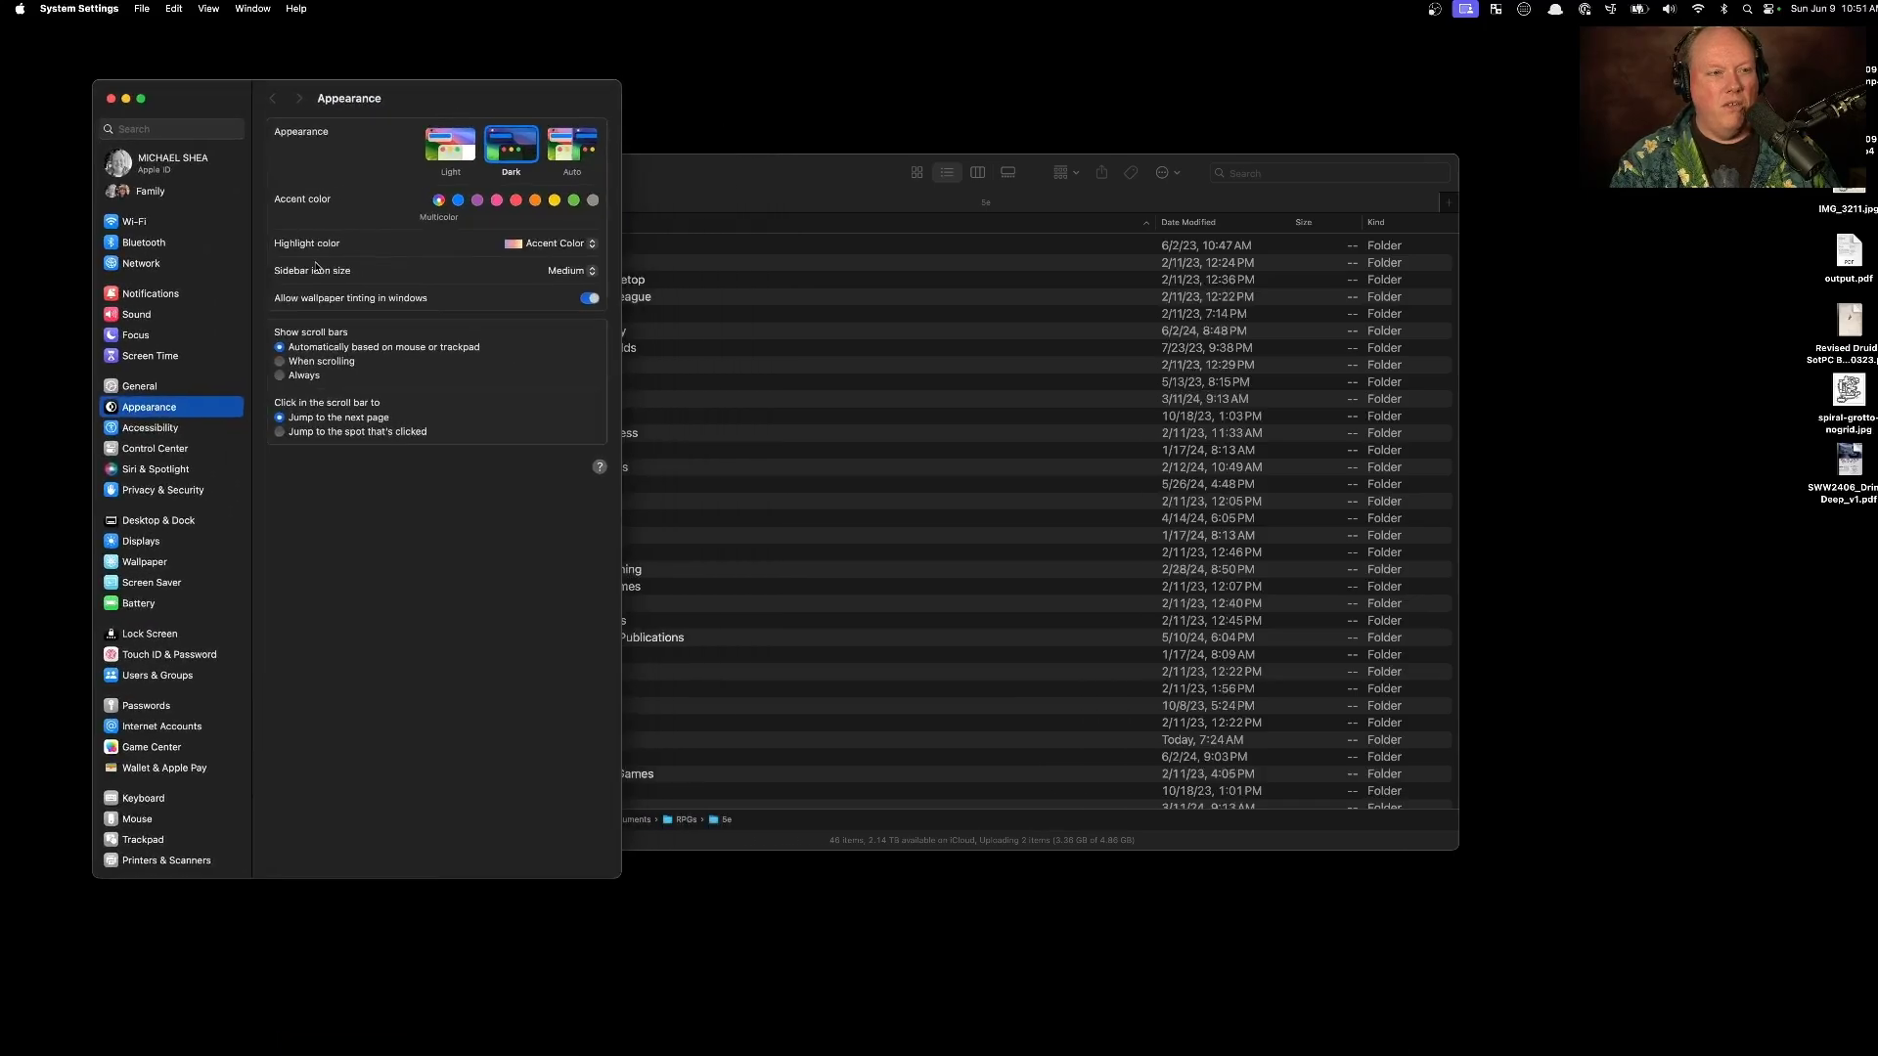
Step: In System Settings, search for "spotlight", open the Spotlight search categories, exclude Contacts from the search results, and close the settings
click(200, 130)
text(spotlight)
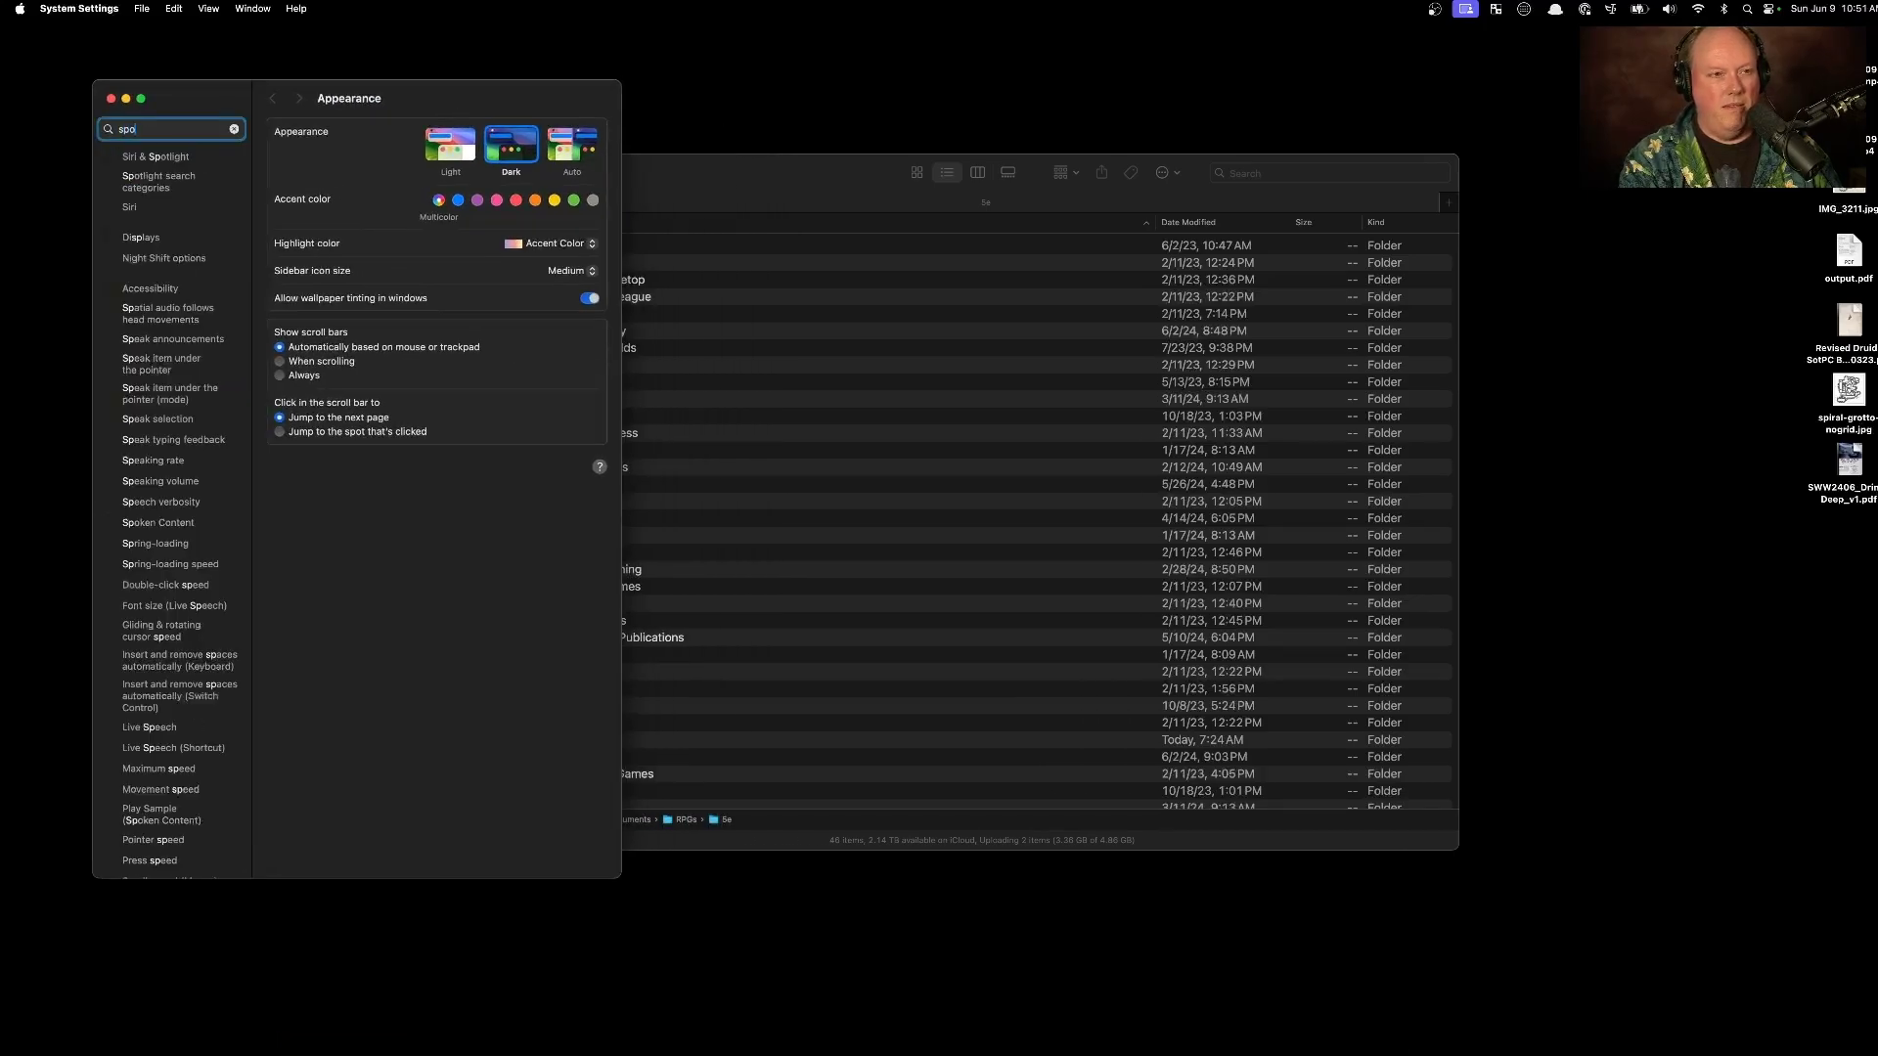
click(160, 182)
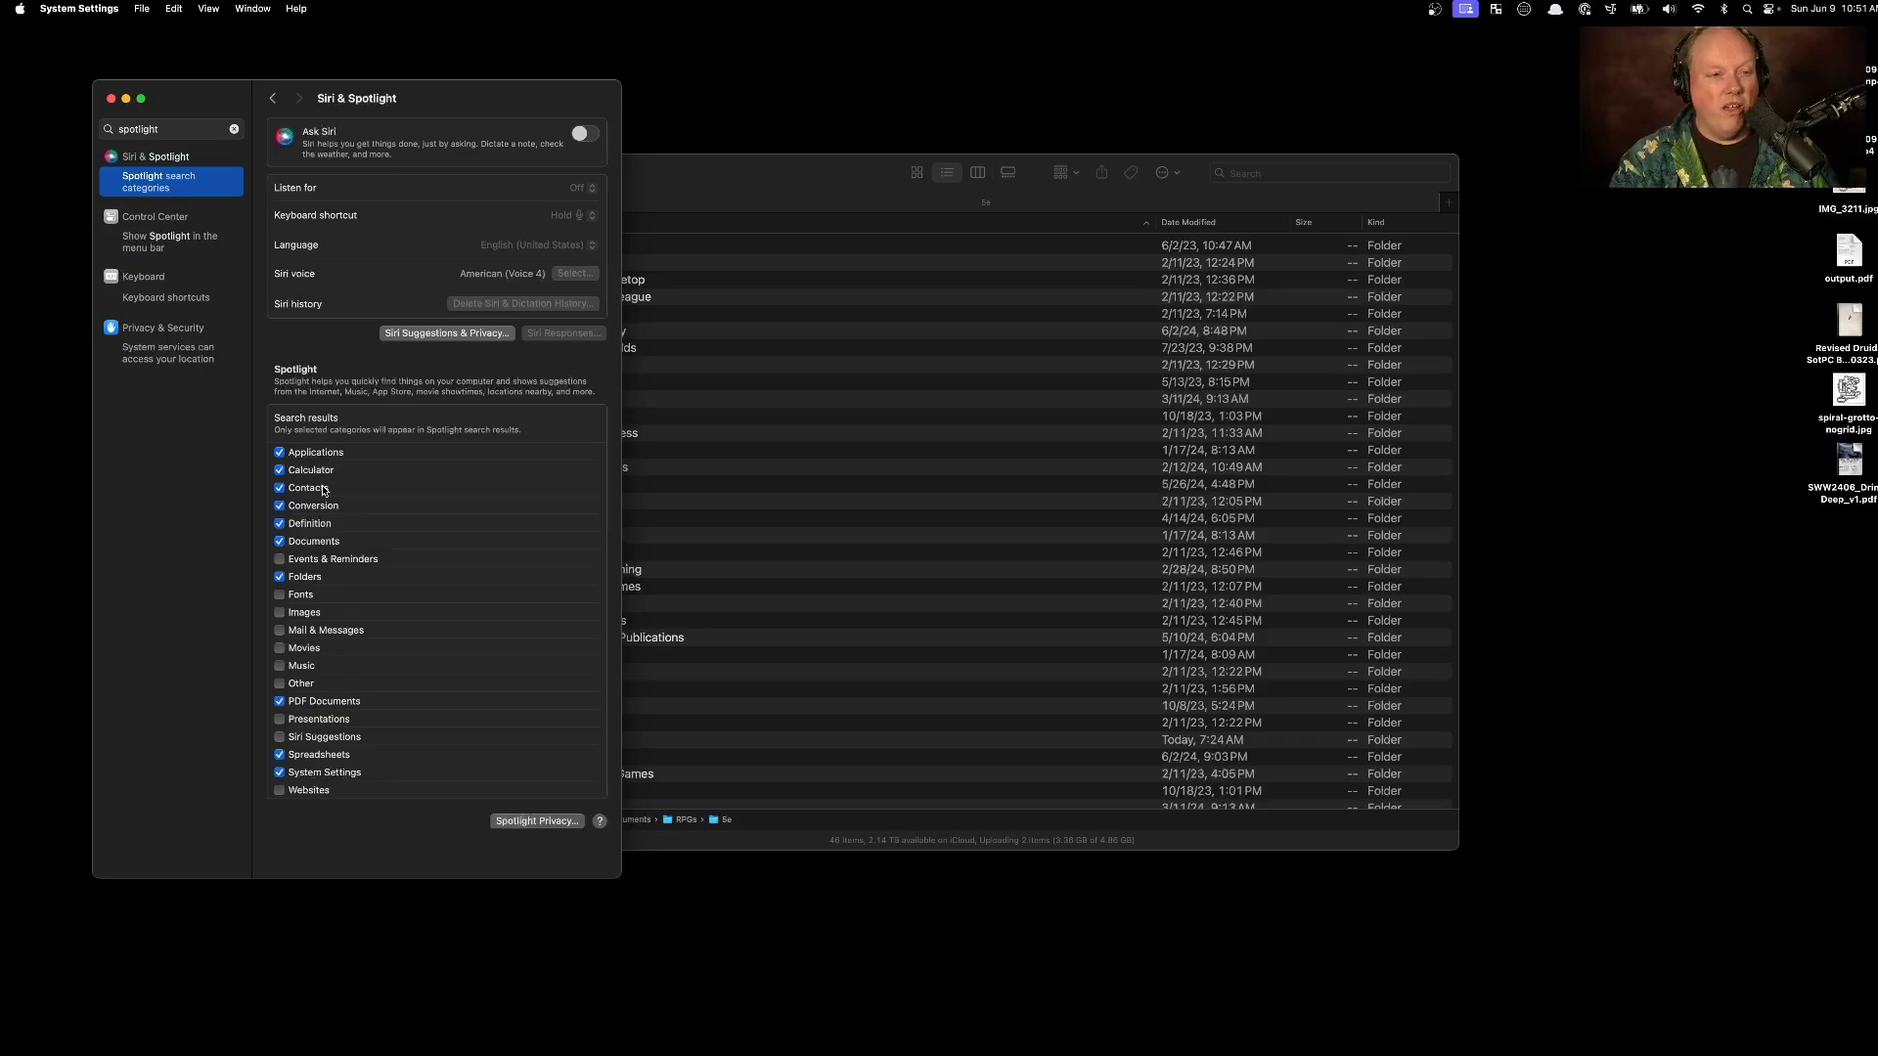
click(280, 488)
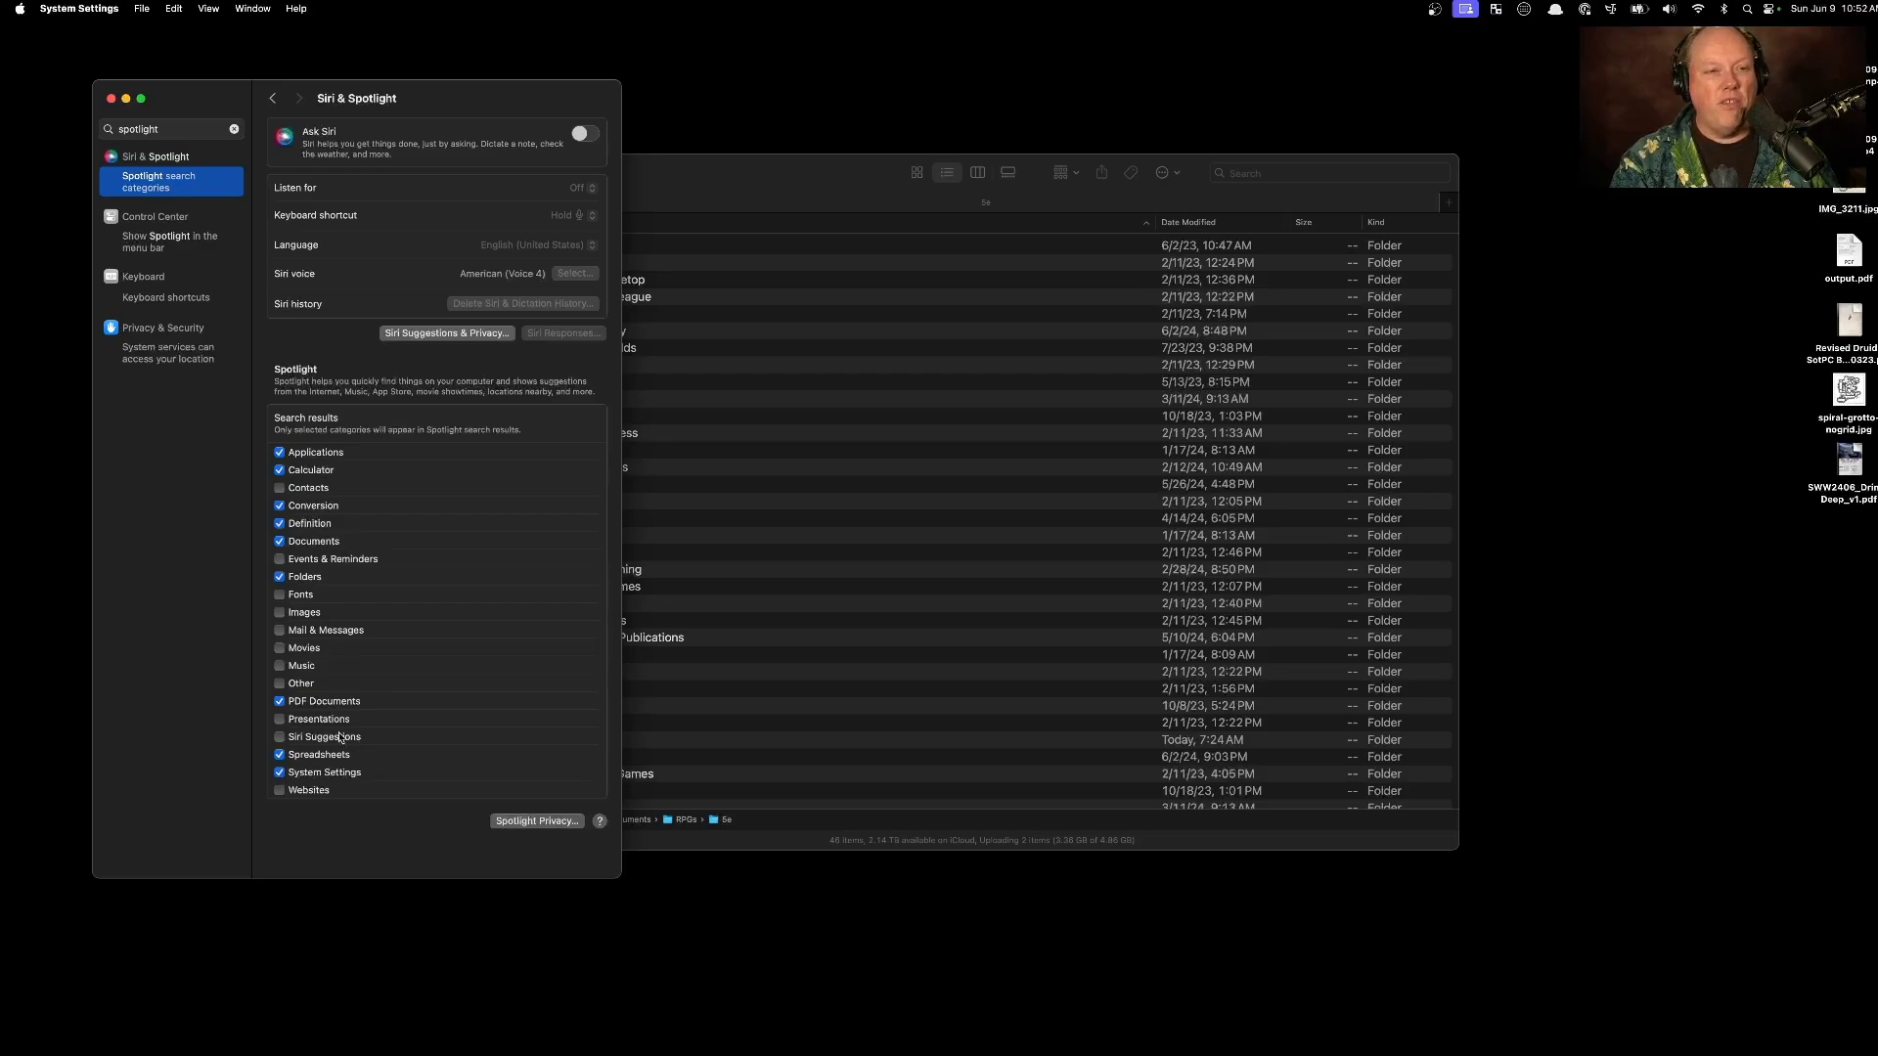
click(110, 100)
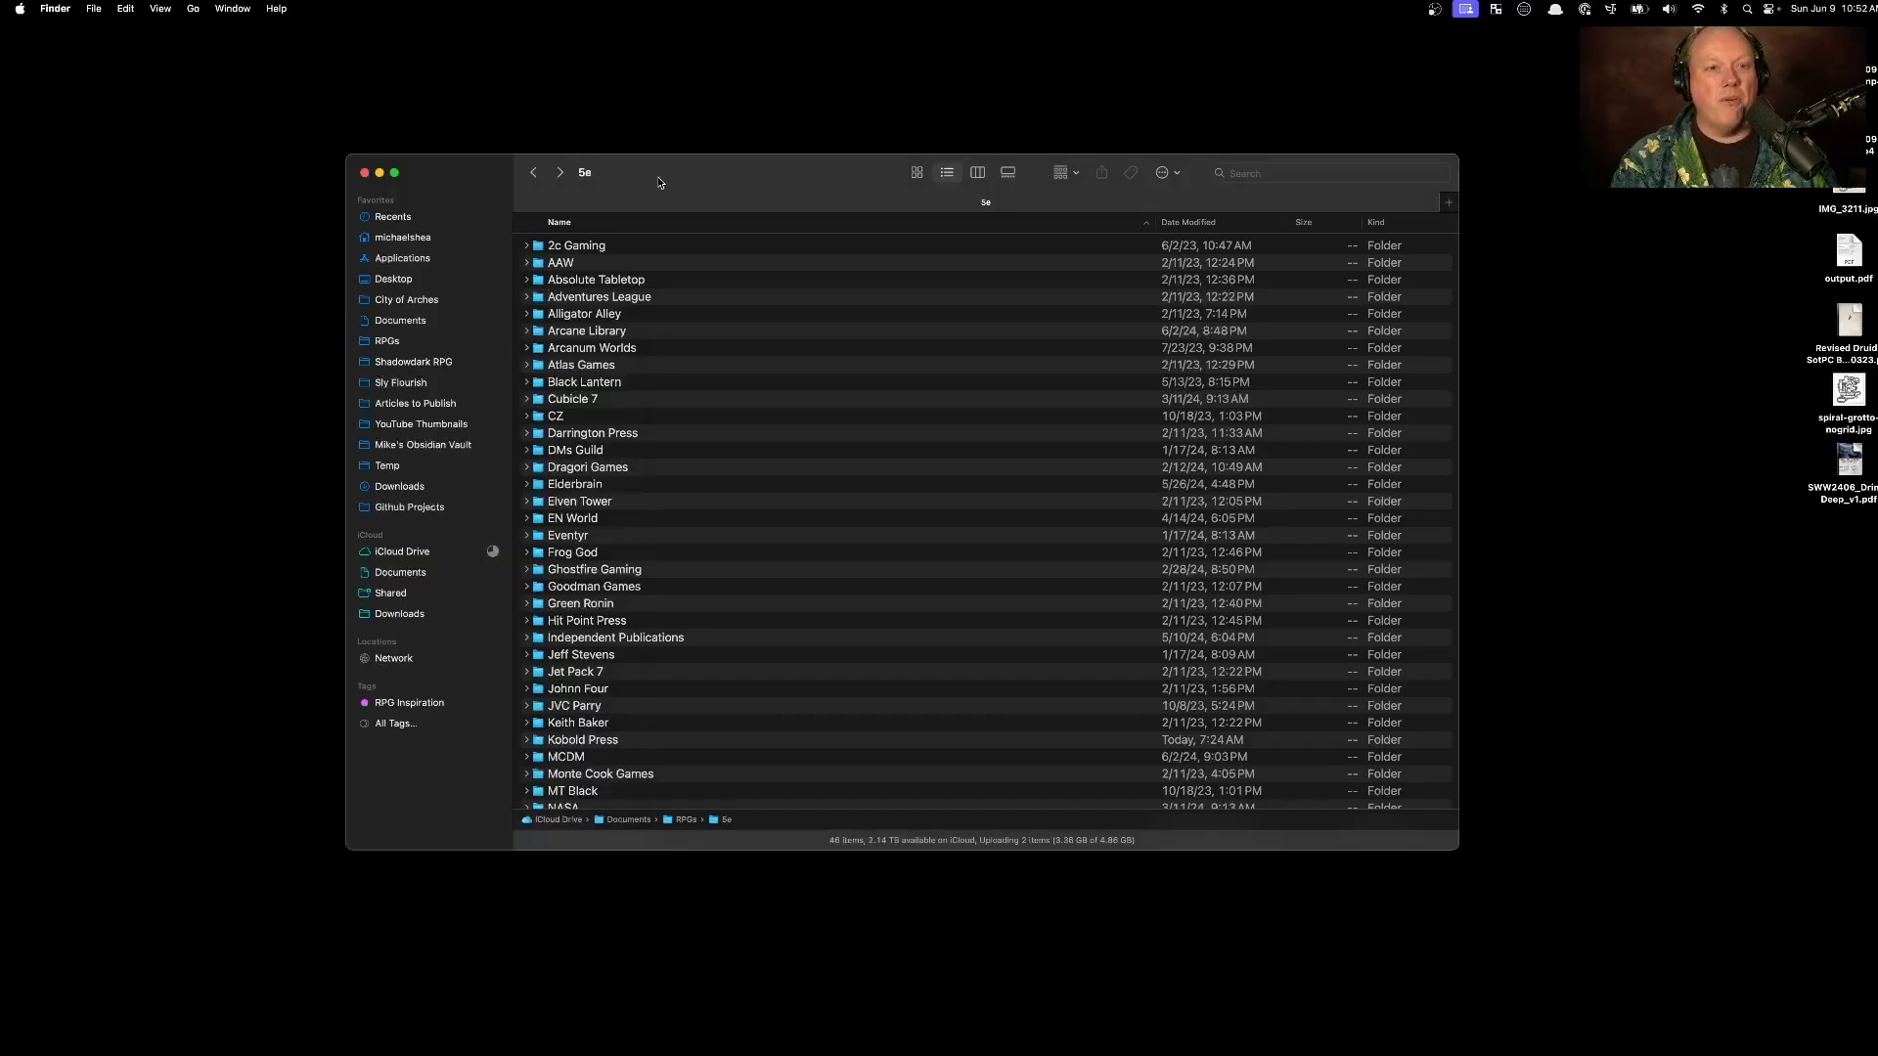
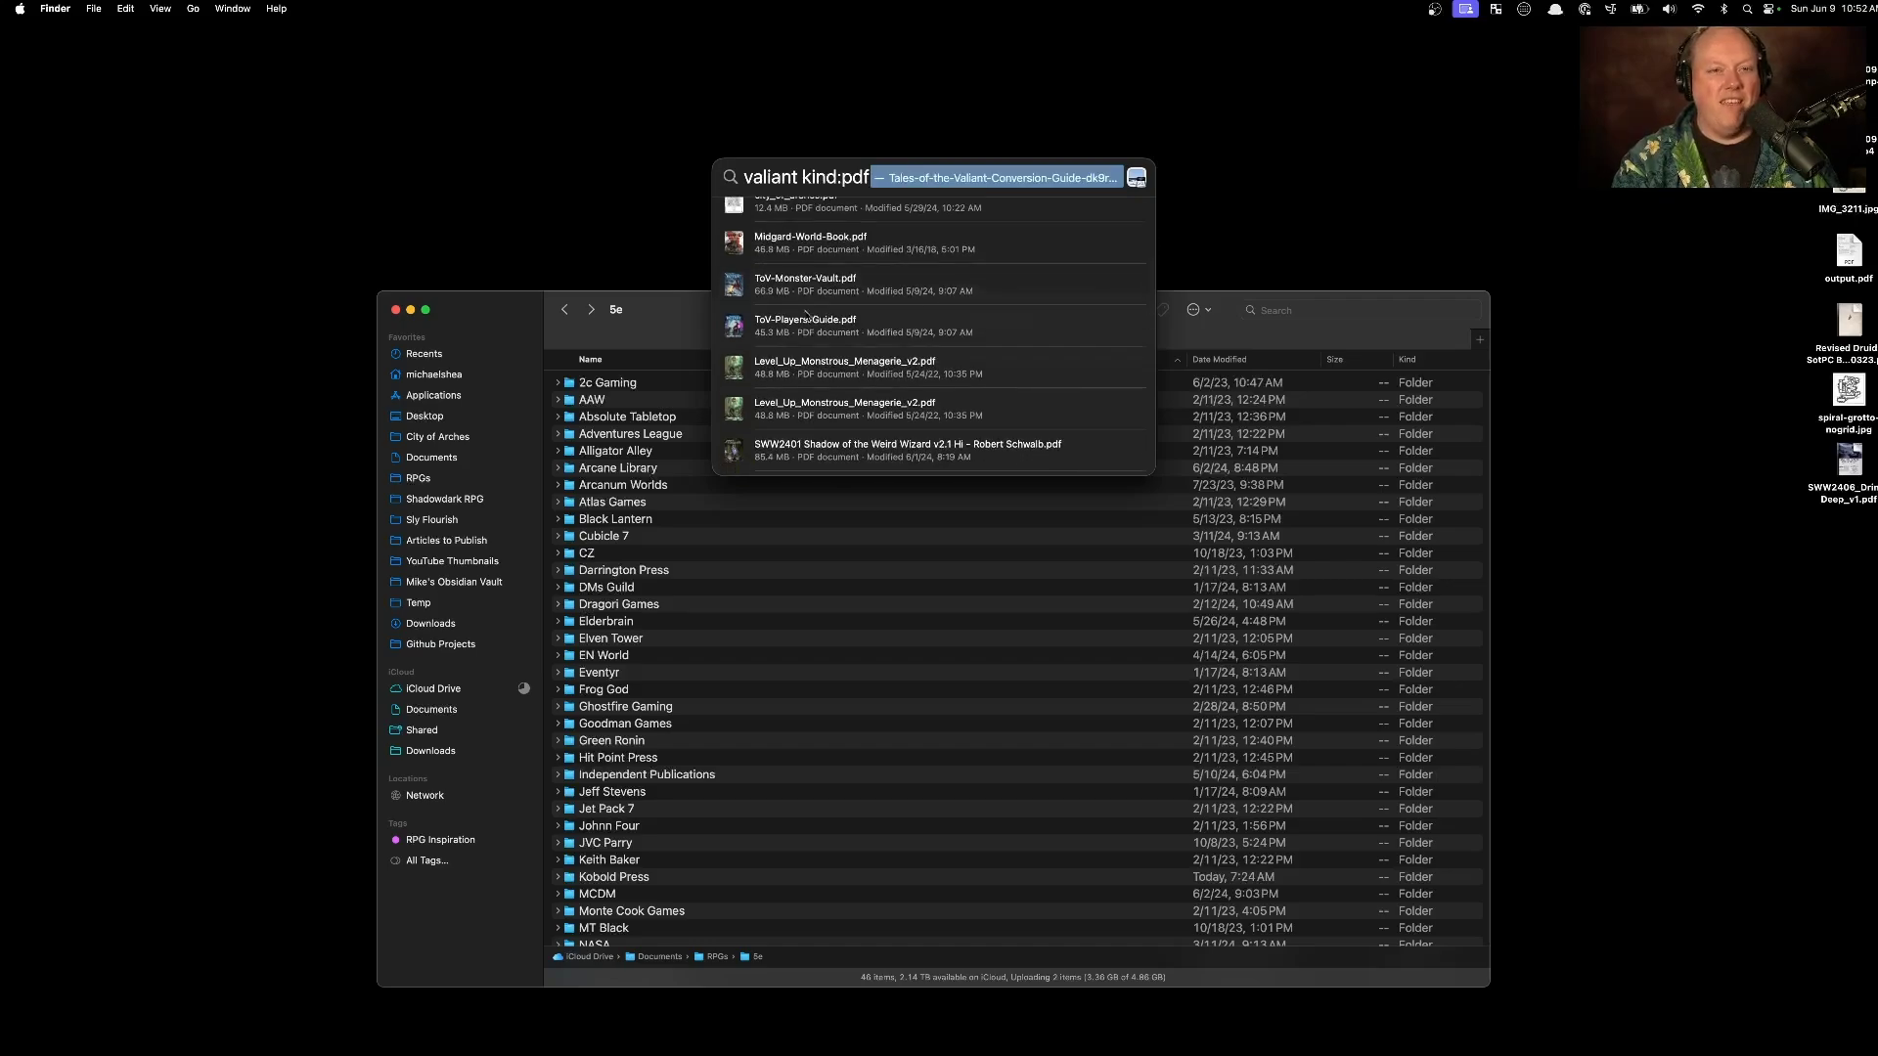
Step: Change the Spotlight query to "midgard kind:pdf", look through the matching PDFs, and dismiss the search
double_click(773, 177)
text(midgard)
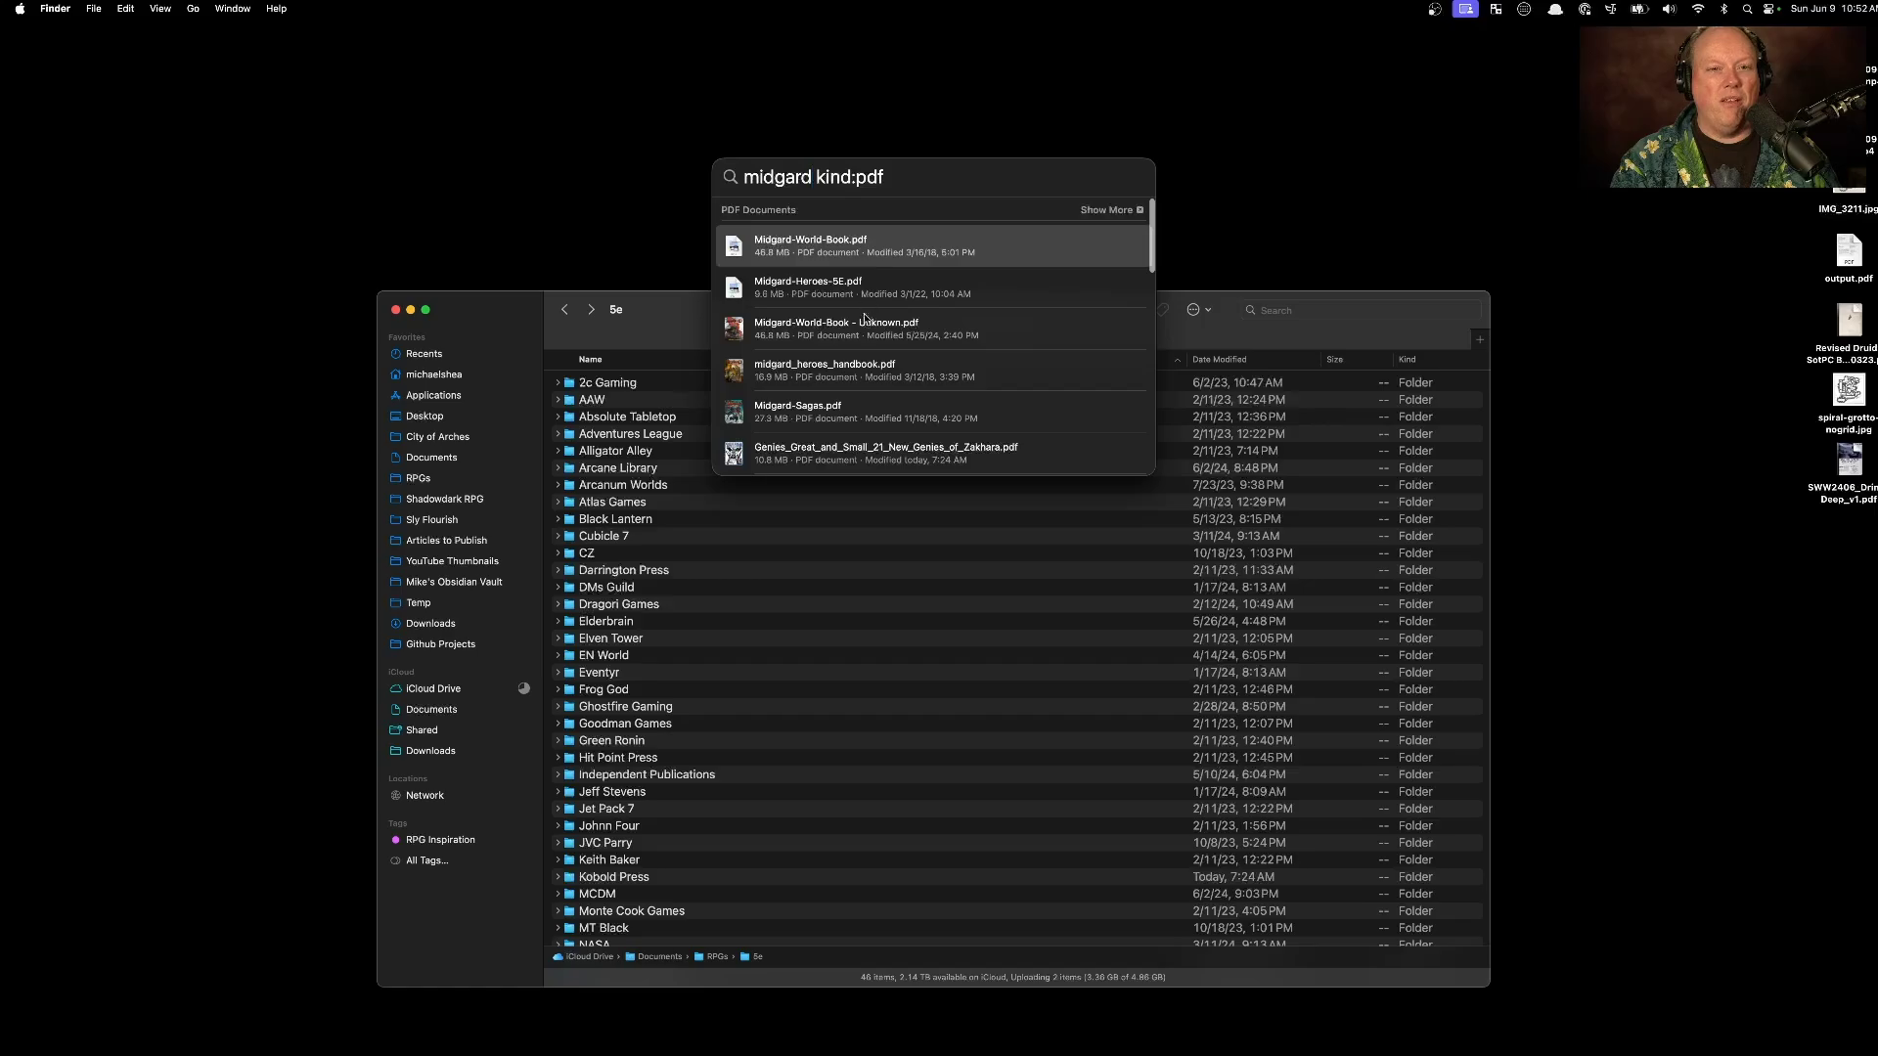
scroll(869, 333, down, 2)
scroll(869, 334, down, 7)
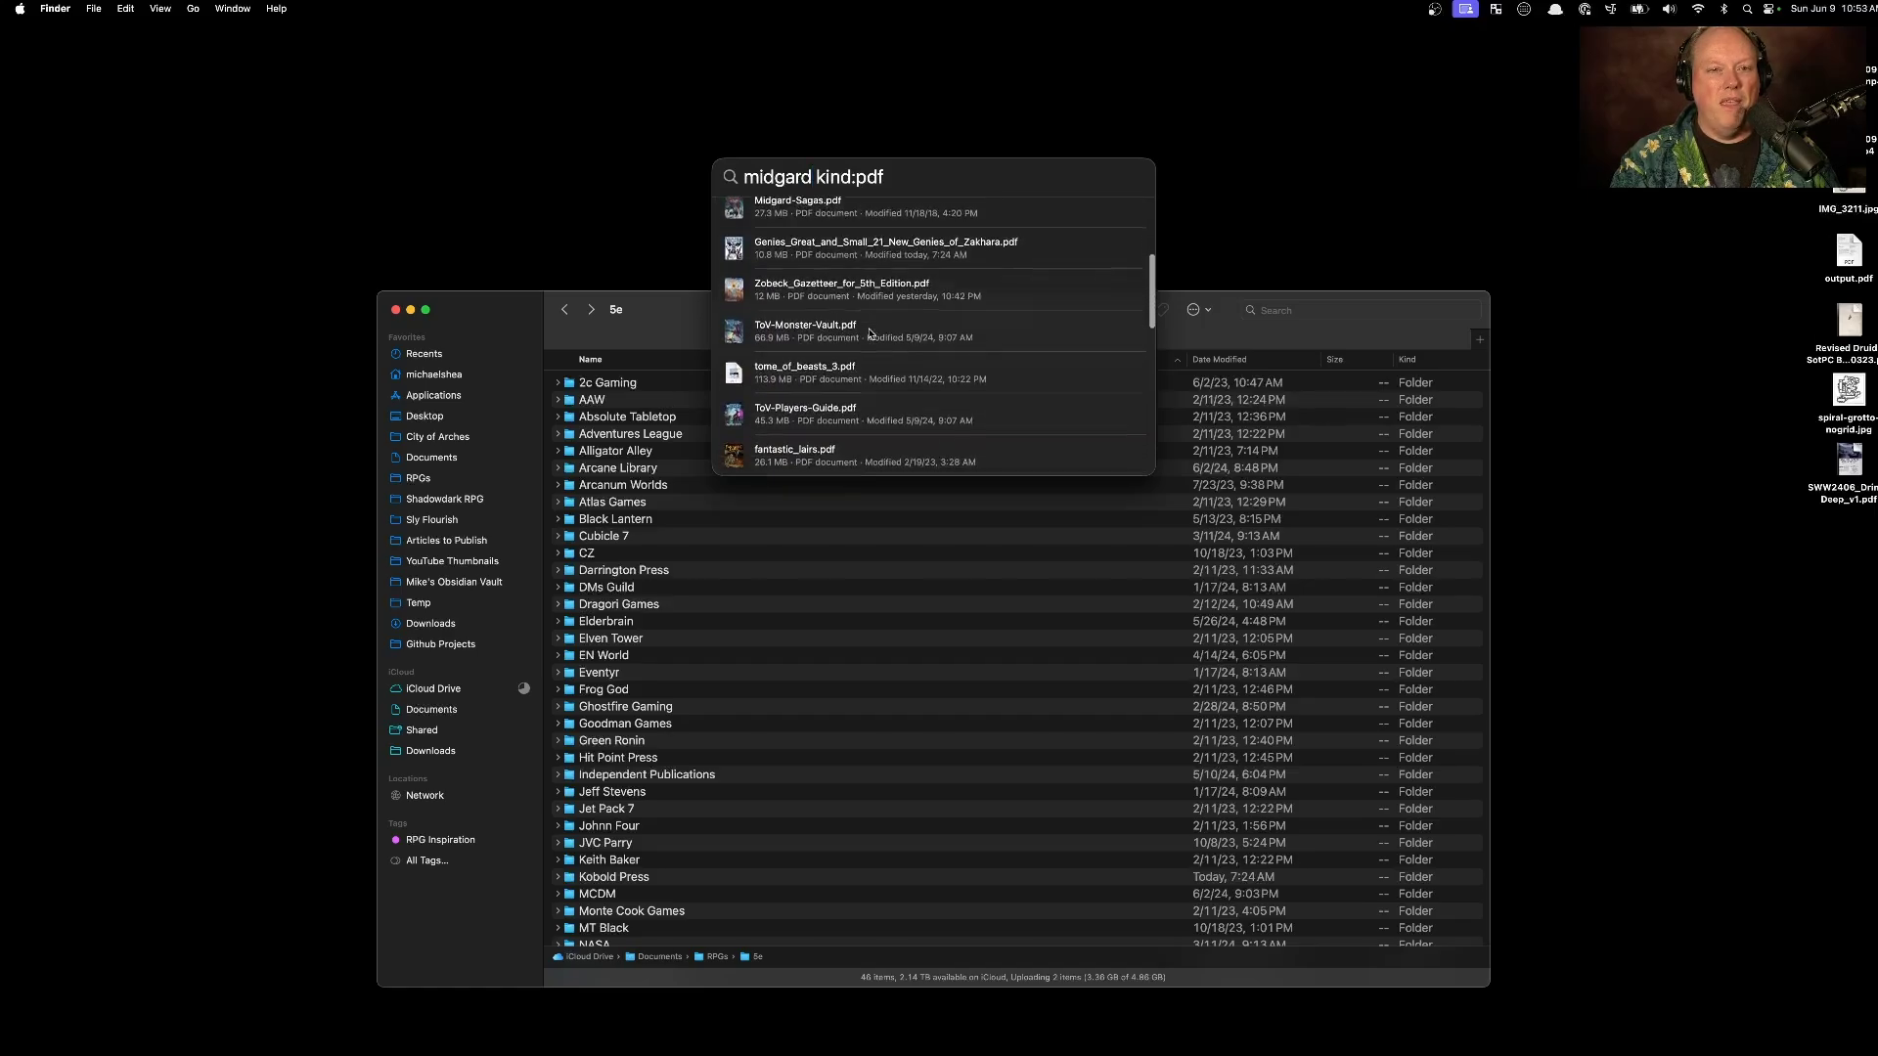
scroll(870, 333, up, 9)
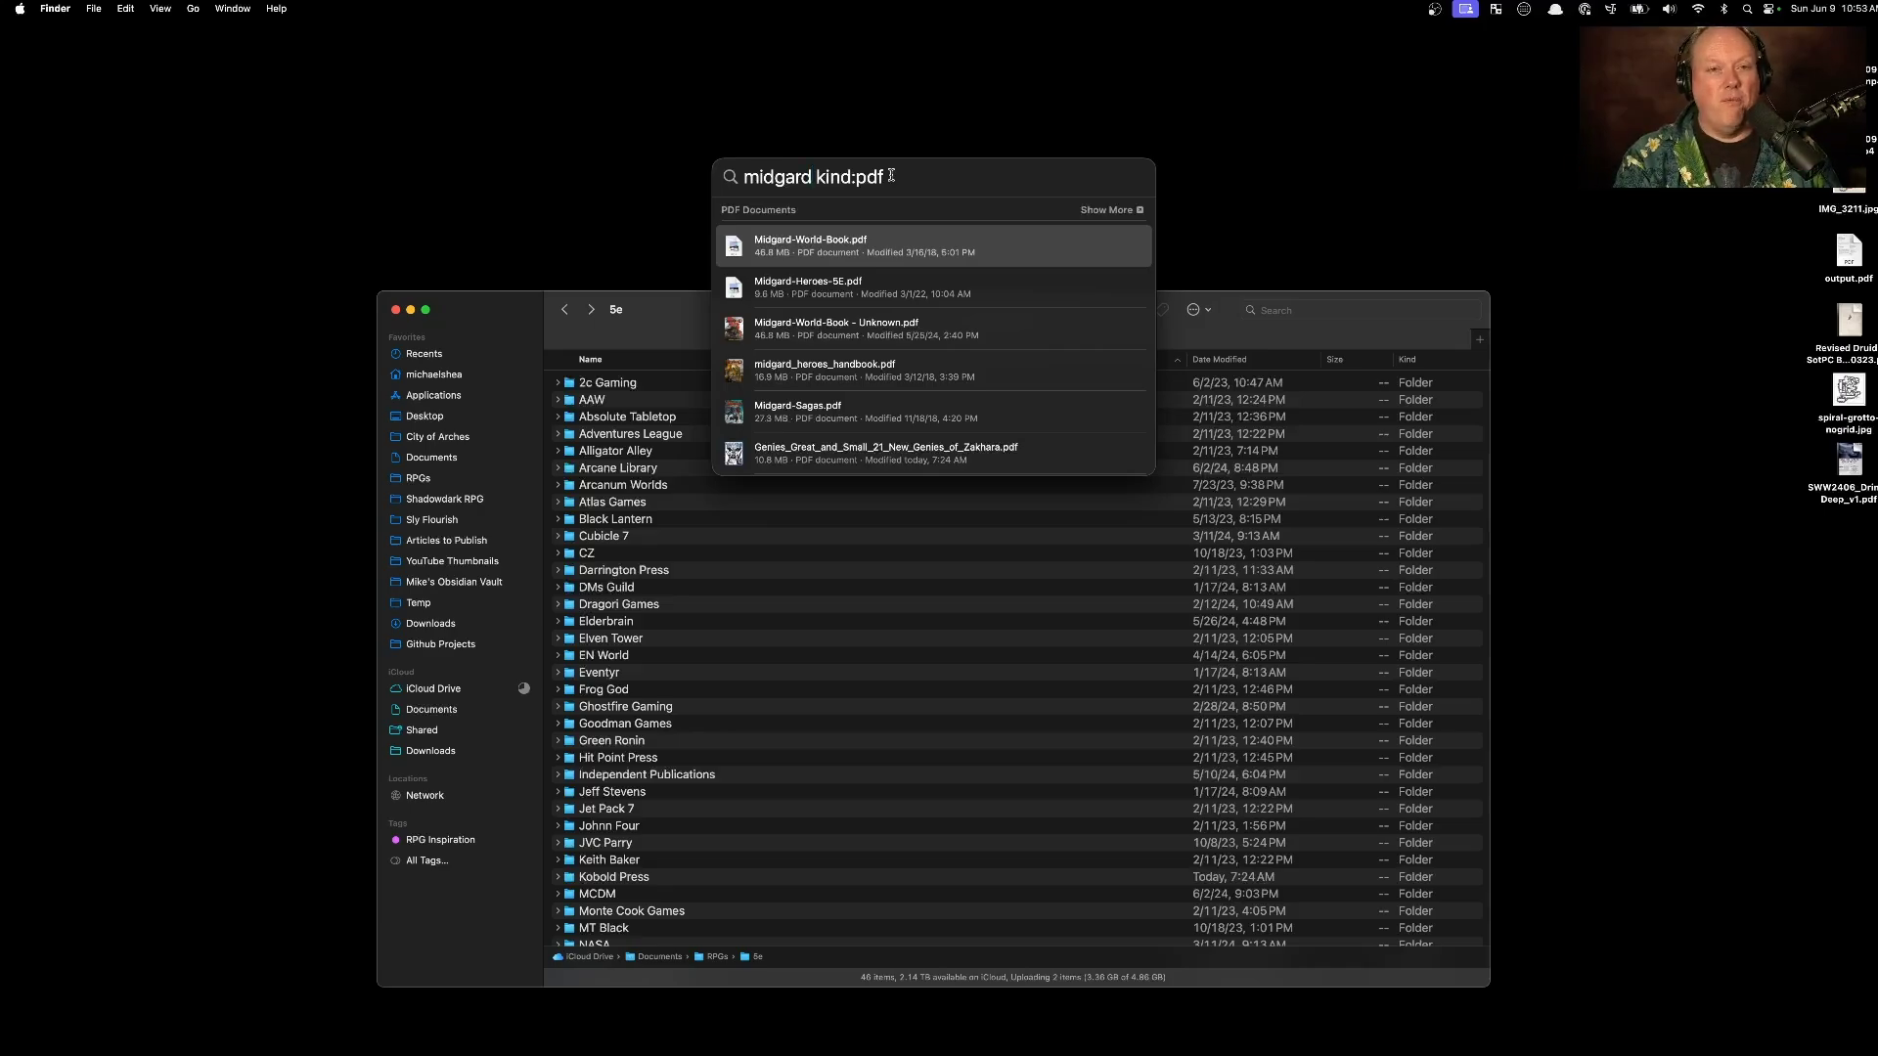
double_click(778, 177)
click(745, 313)
key(cmd+Up)
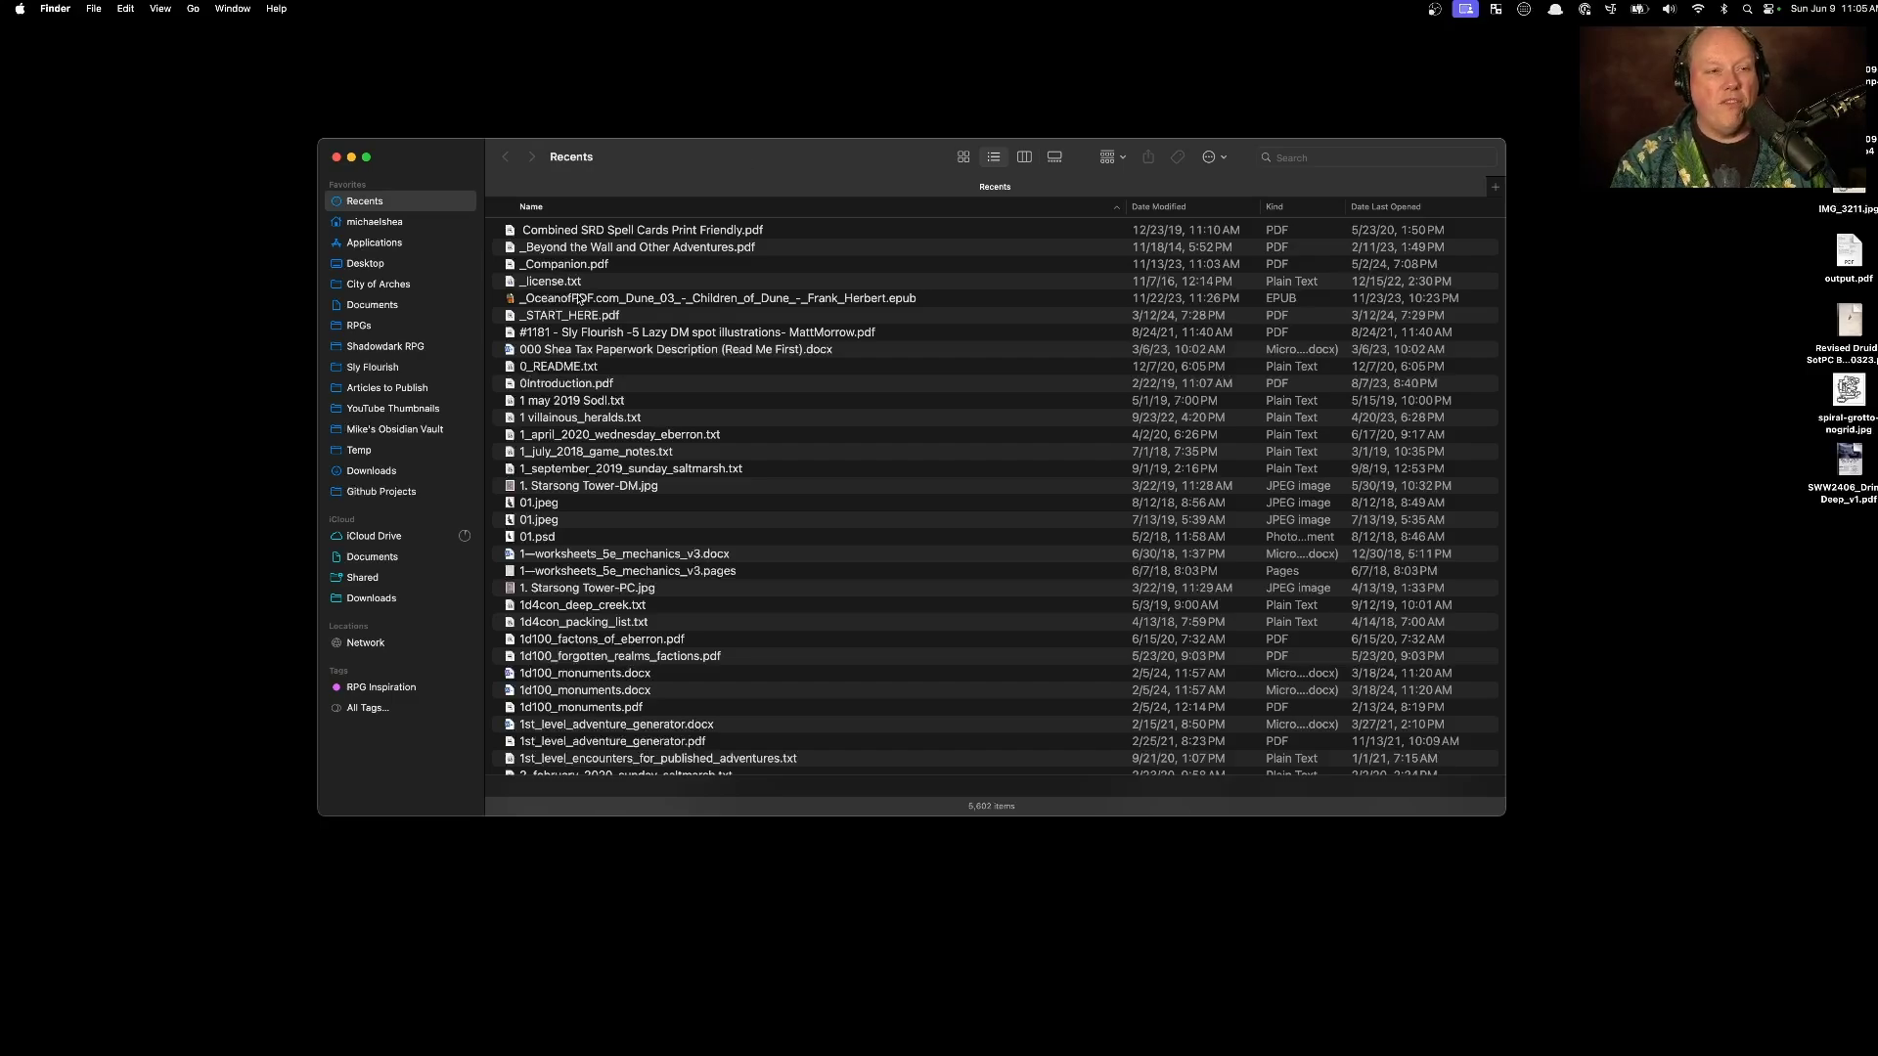
Step: Open the RPGs folder in Finder and search for "Camazotz", limiting the search to the RPGs folder
click(359, 325)
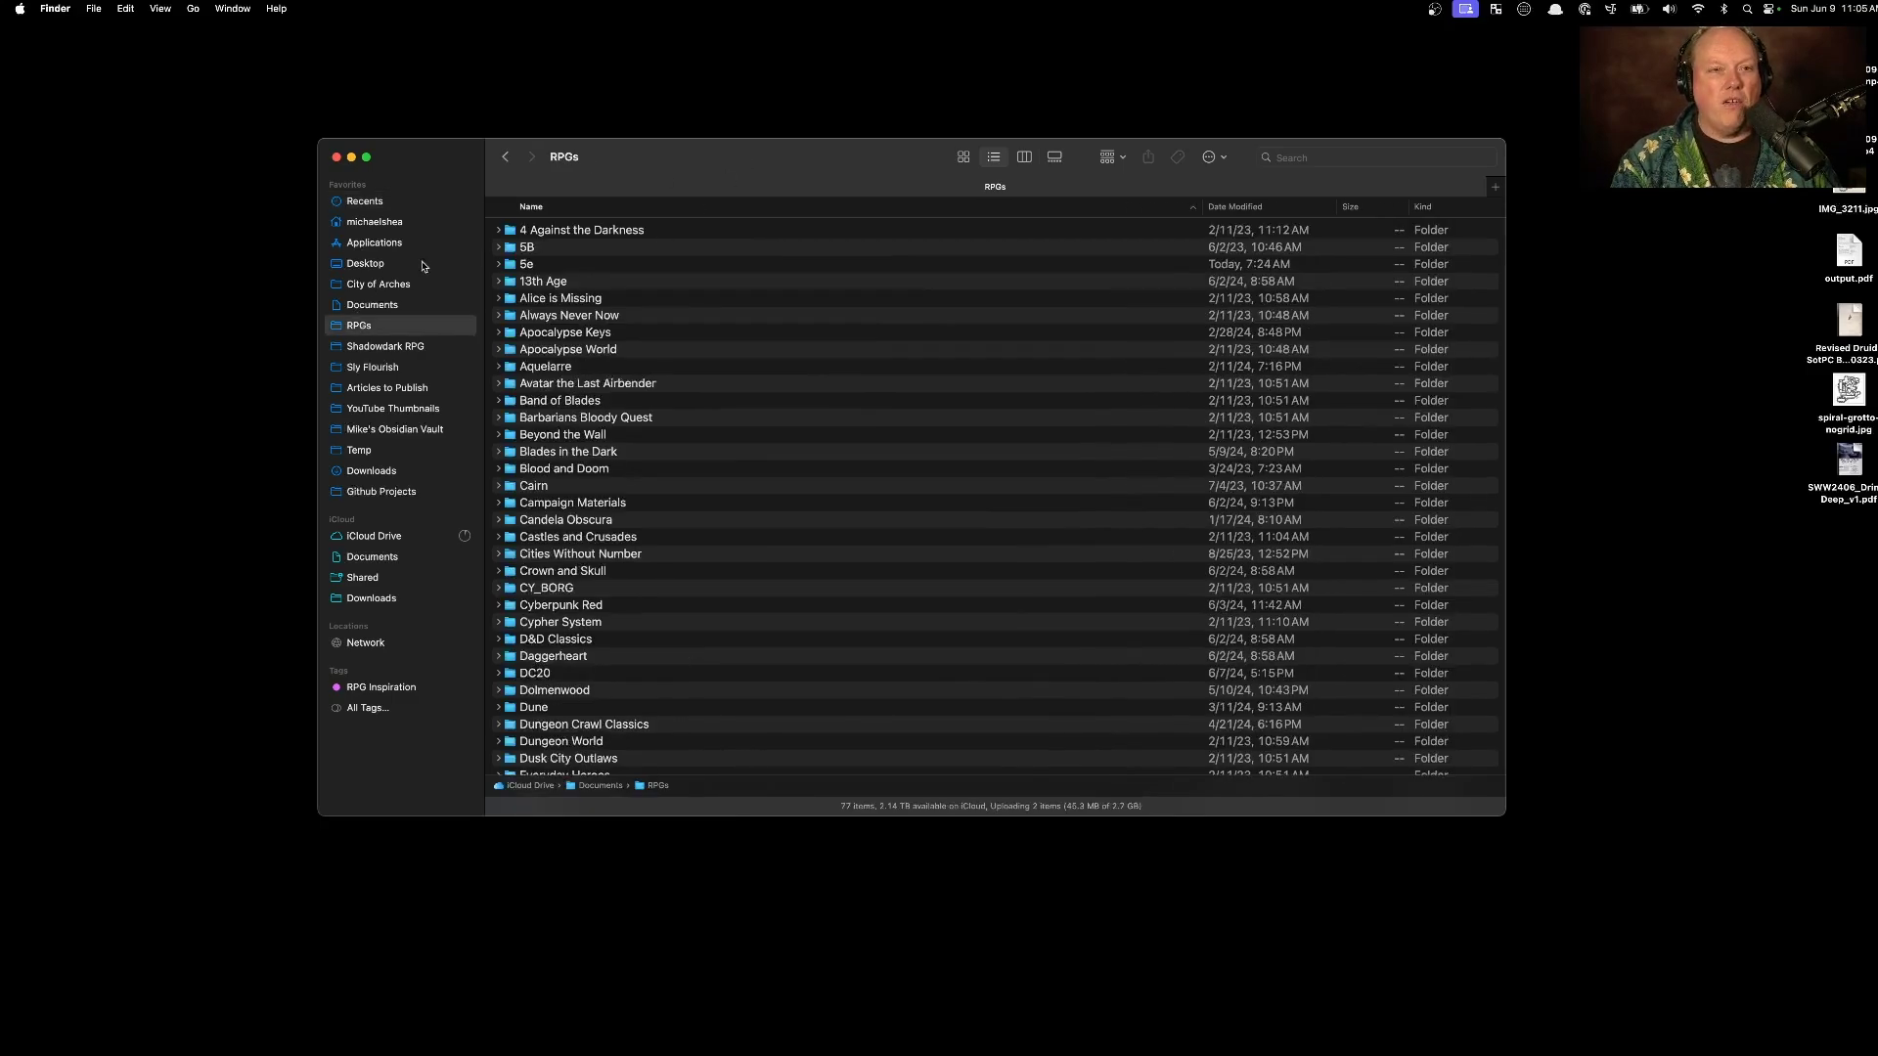
click(1310, 158)
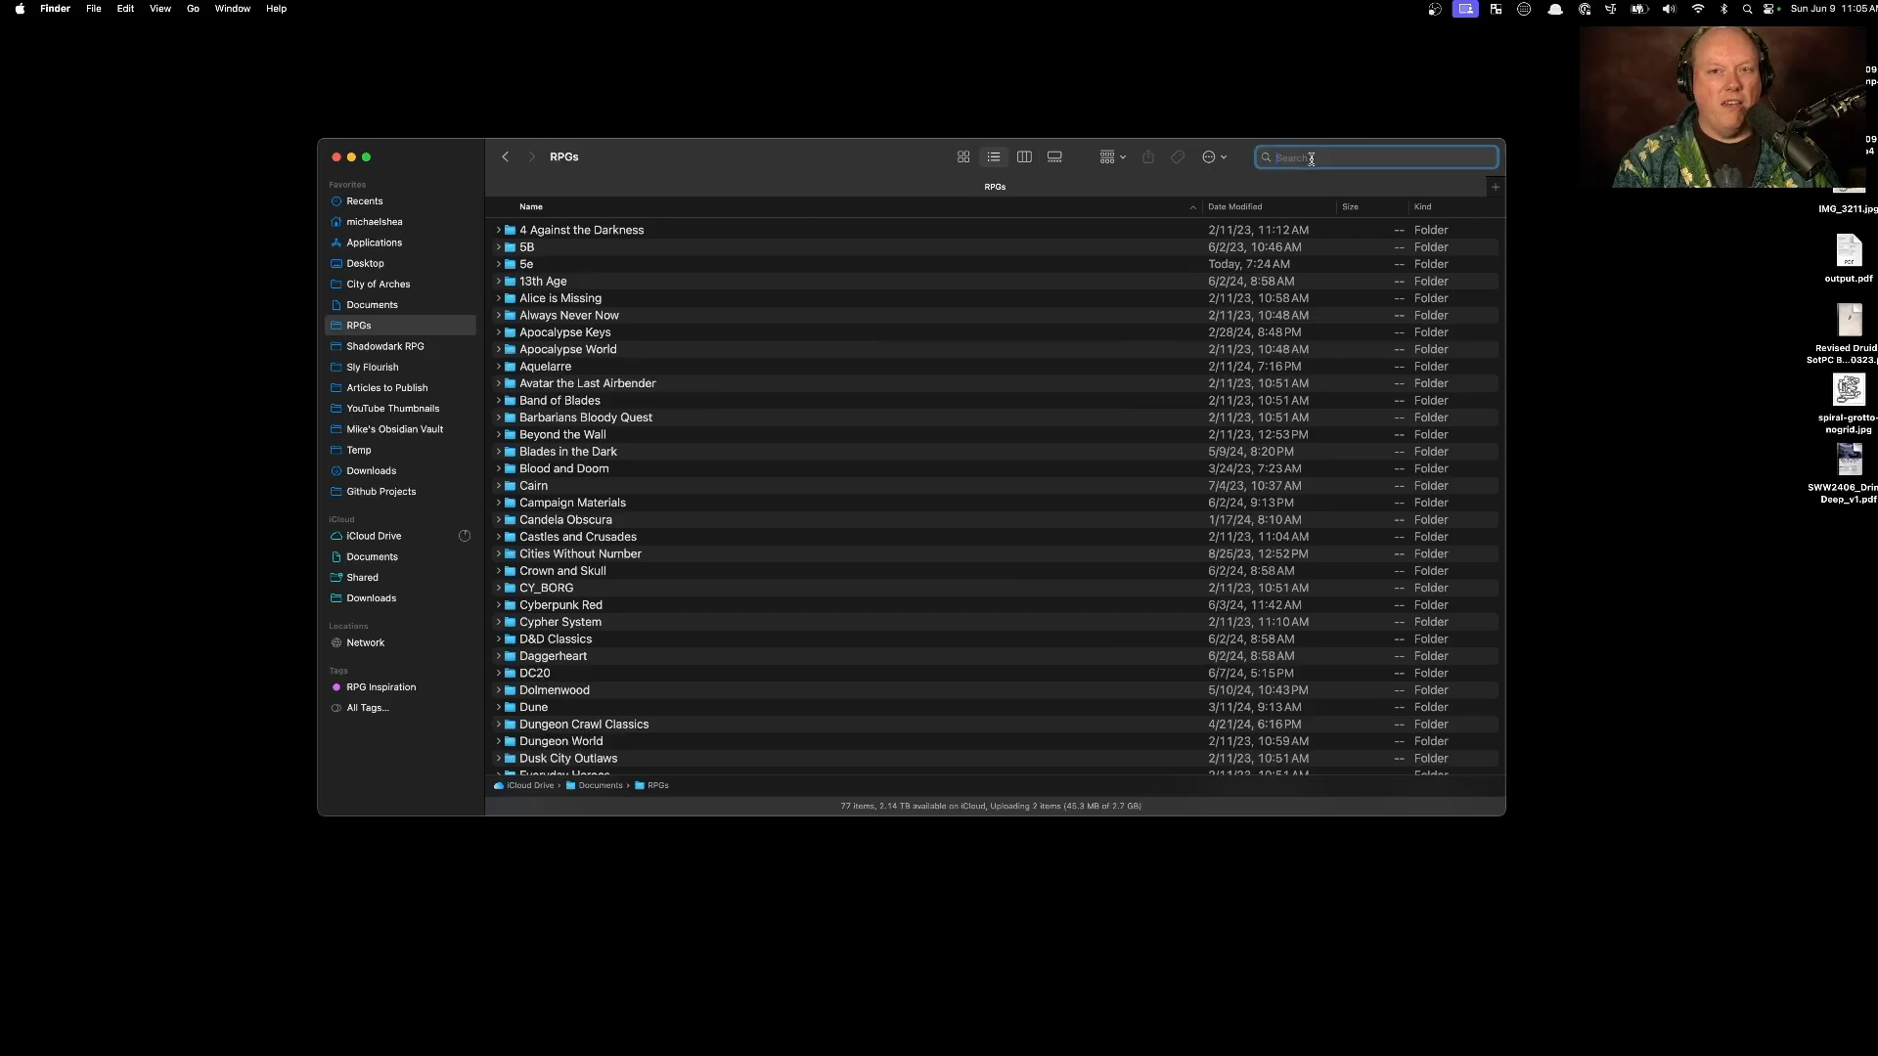
text(Camazotz)
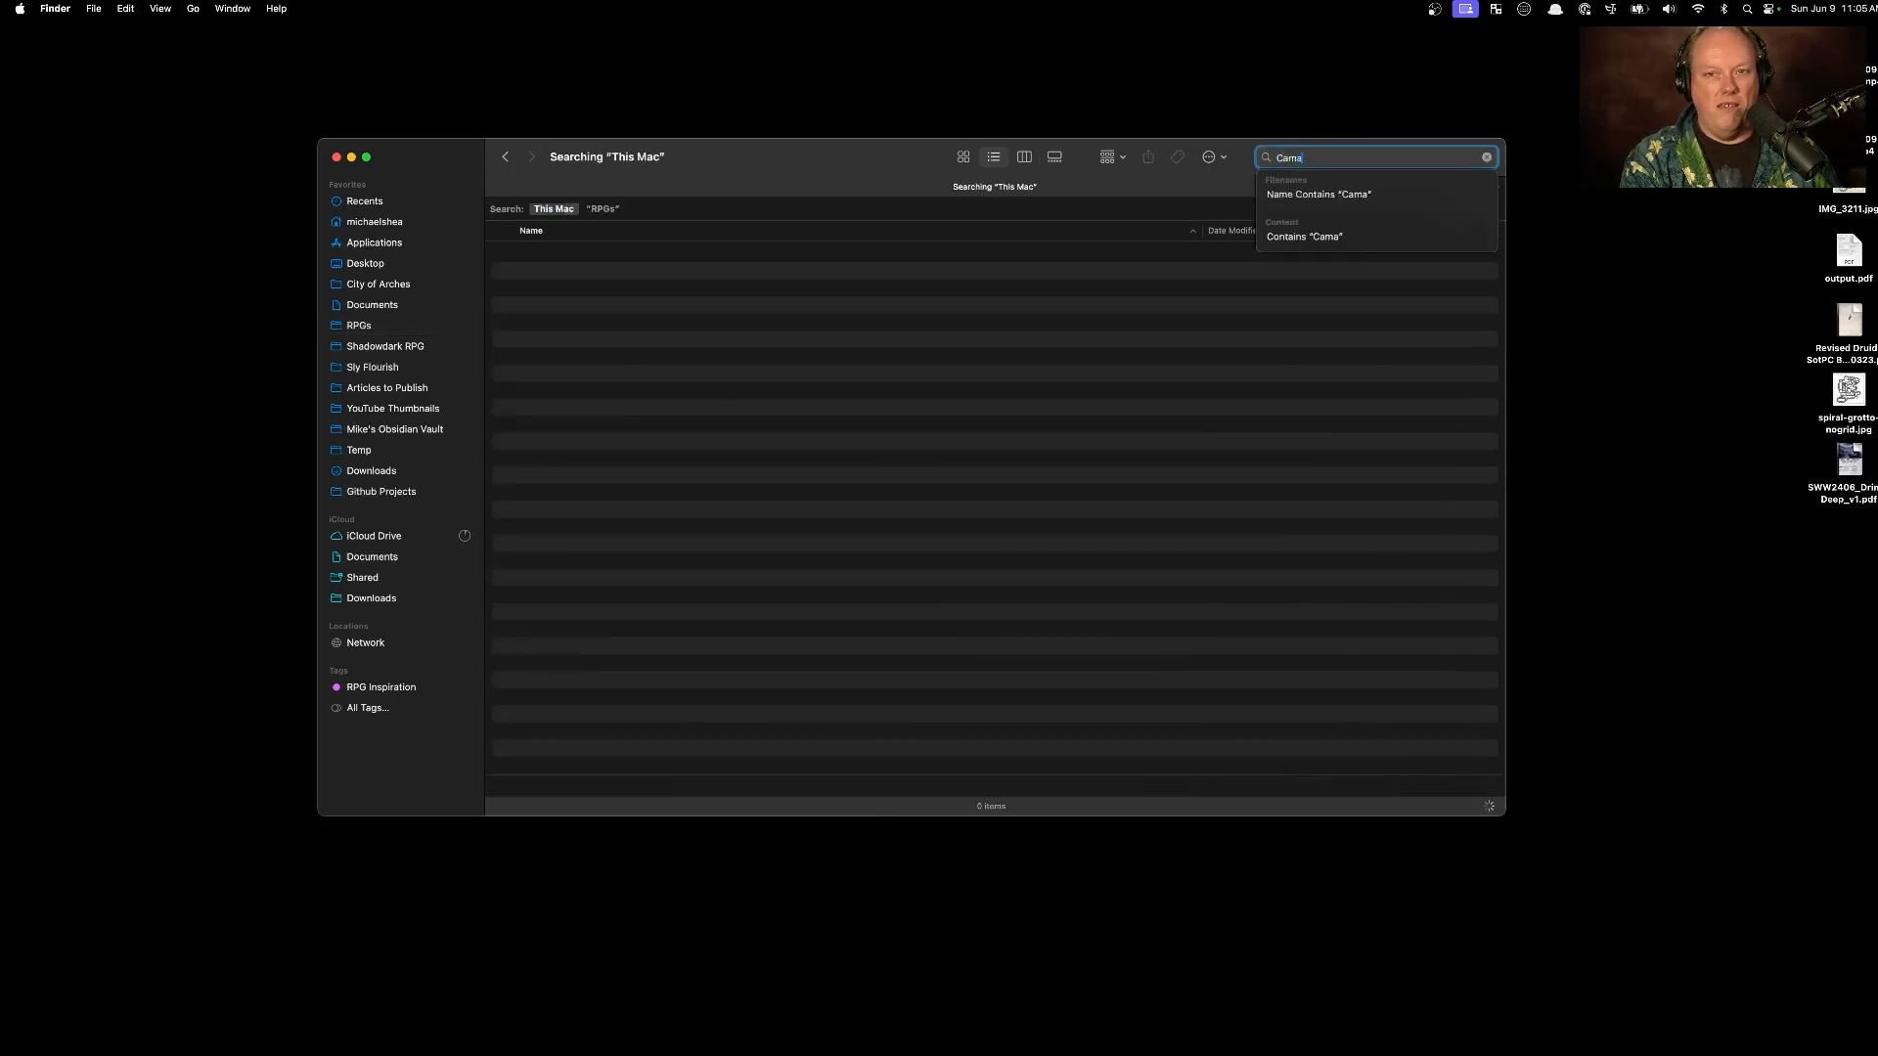
key(Return)
click(603, 209)
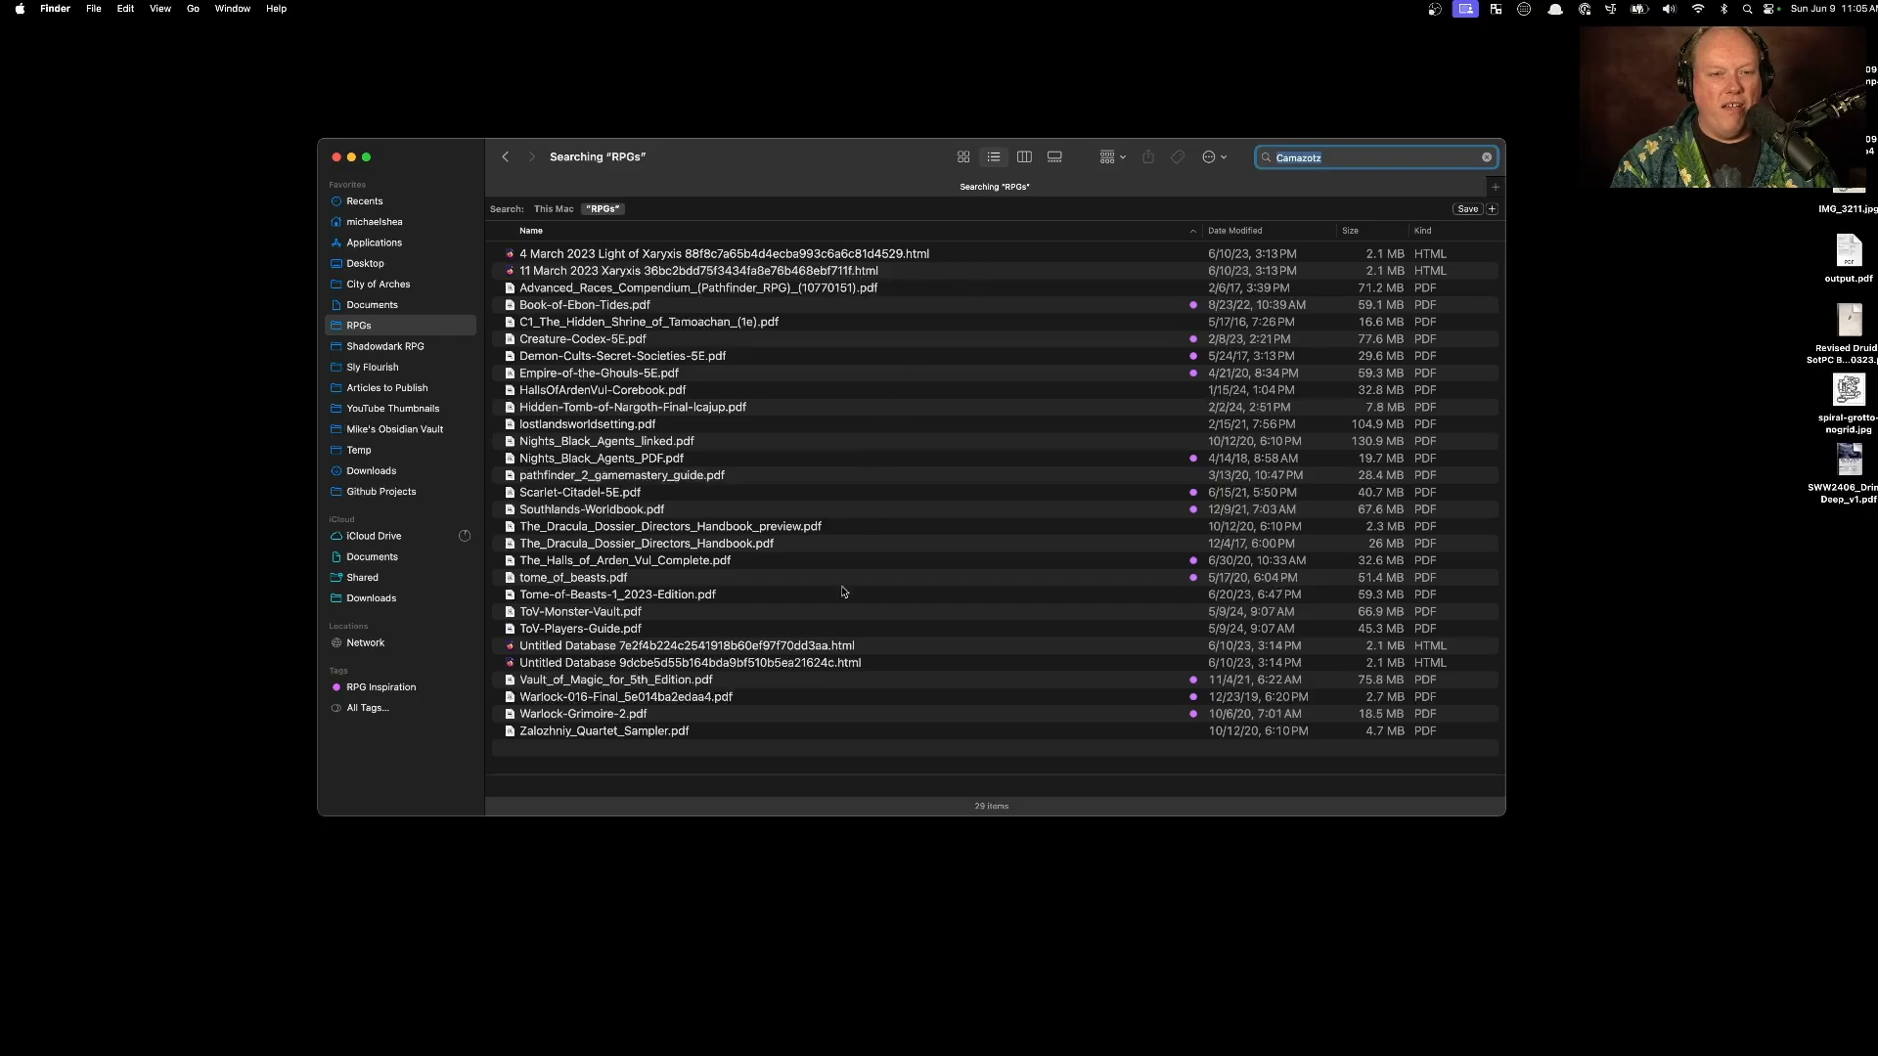
Step: Add a search criterion that limits the RPGs folder results to files whose kind is PDF
click(1493, 211)
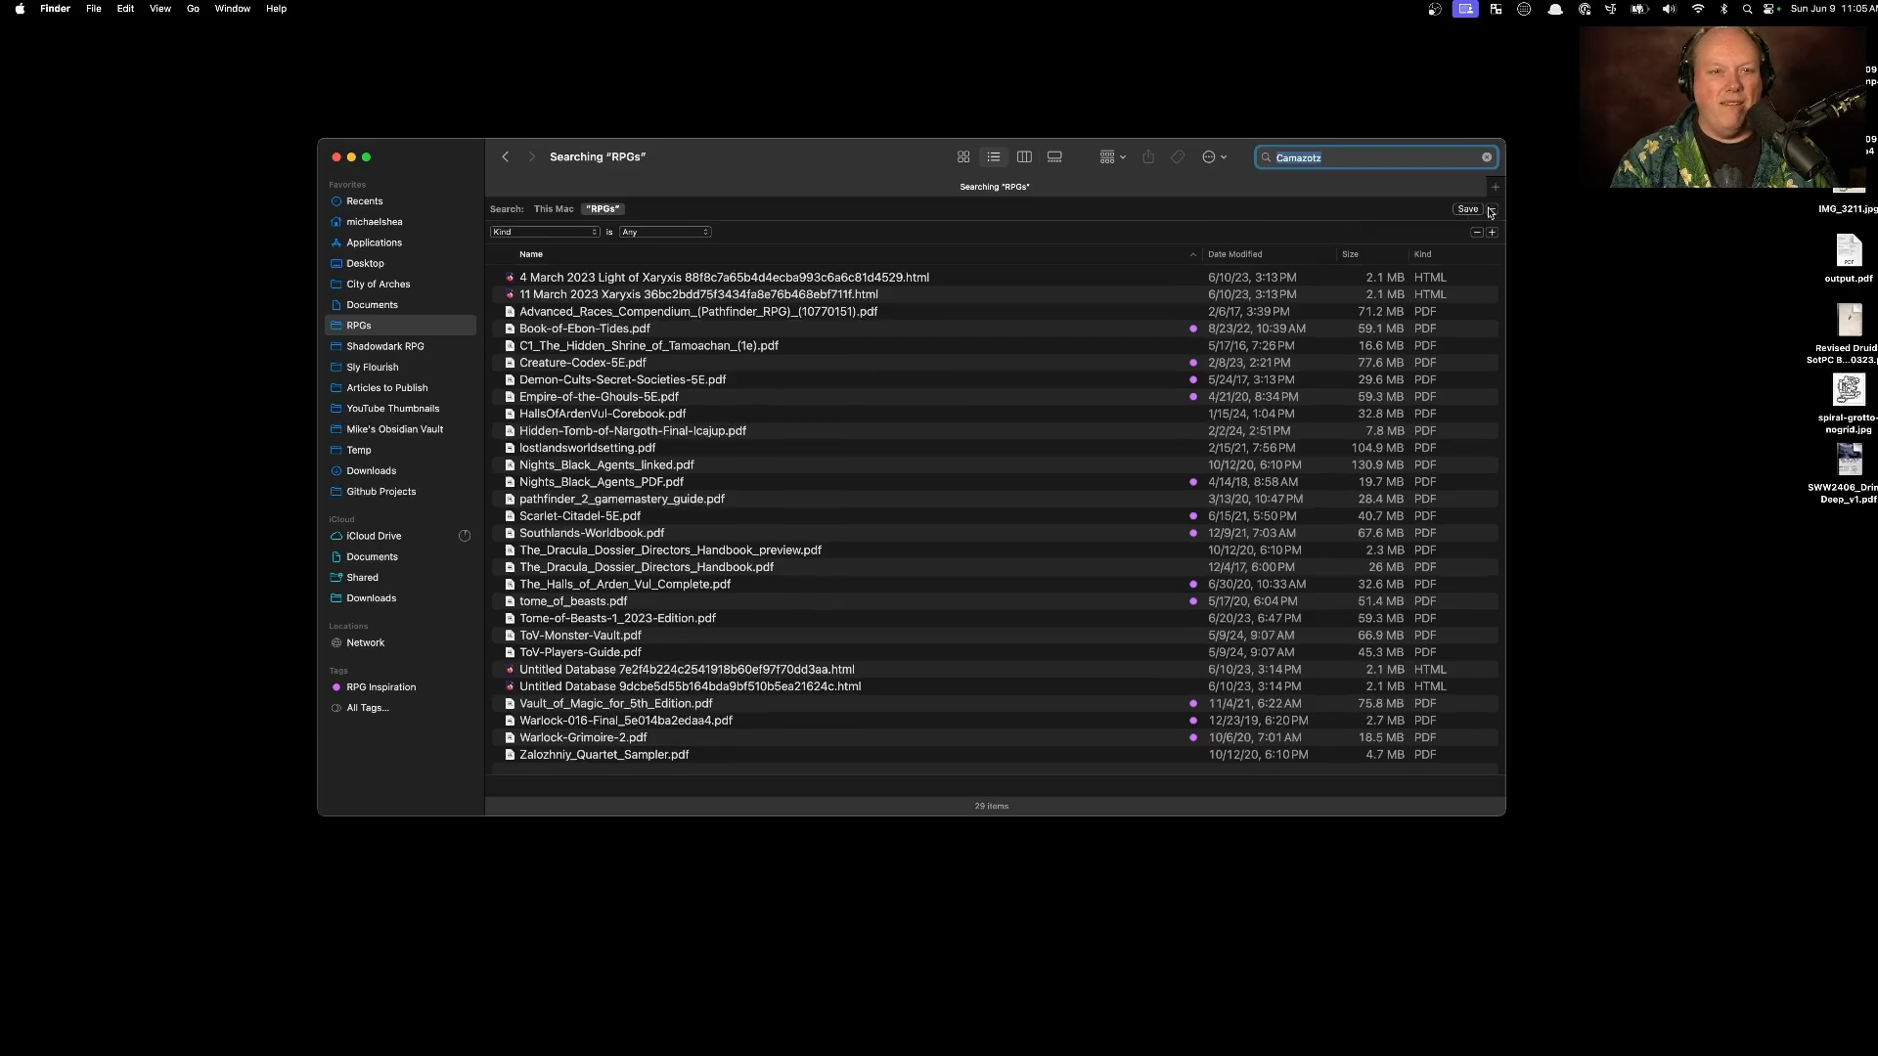
click(658, 238)
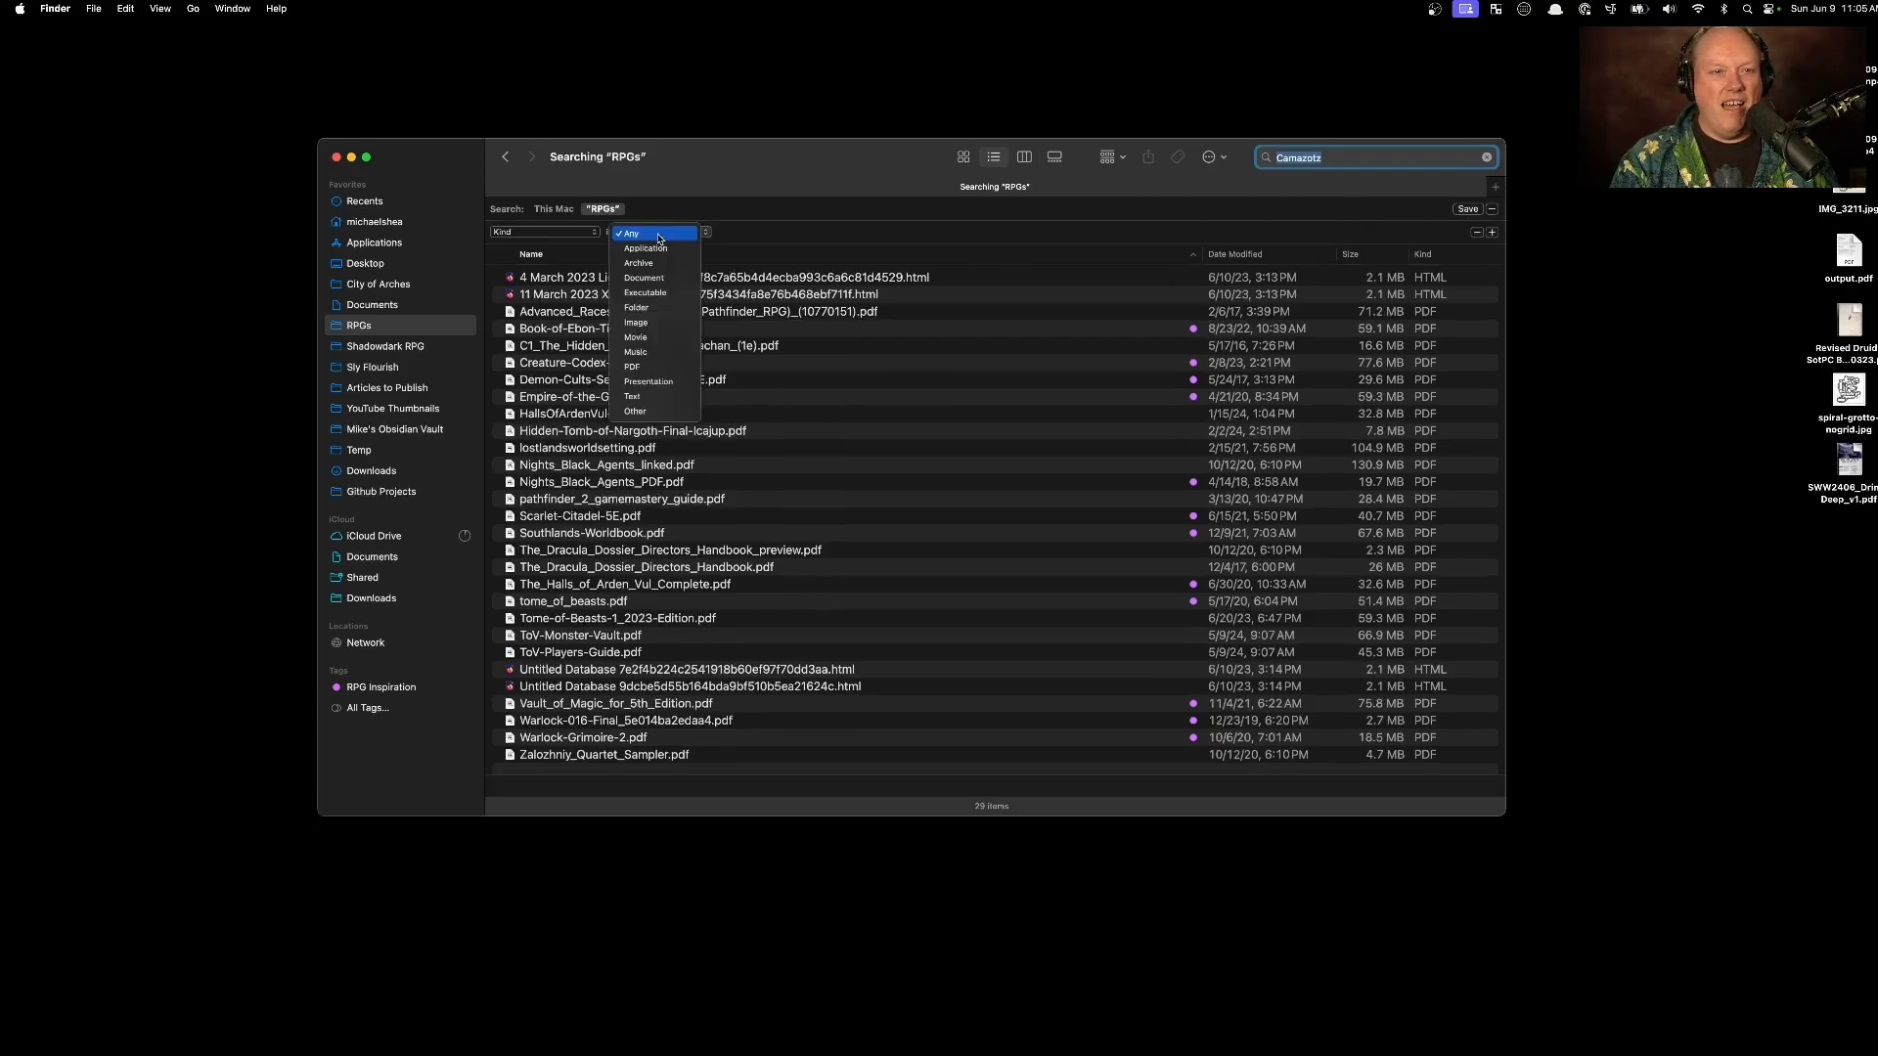
click(647, 367)
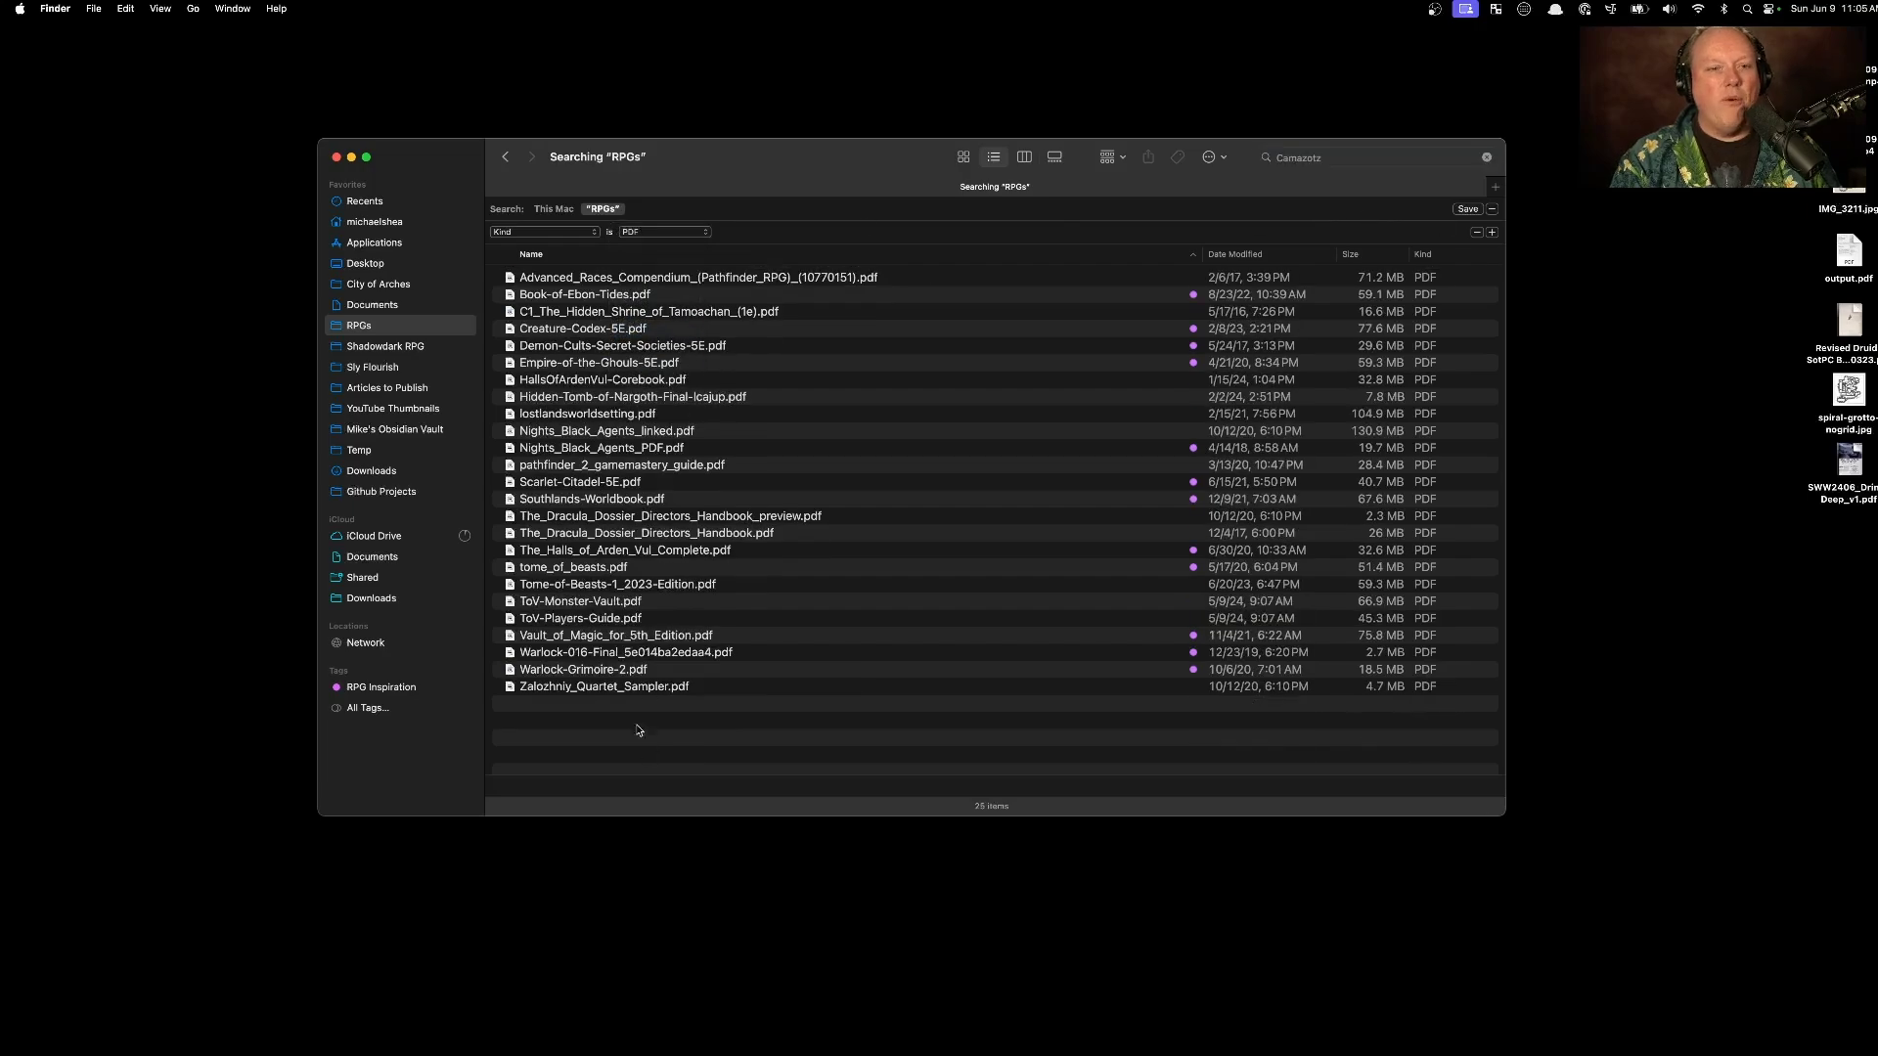
Step: Change the Finder search term to "Nicoforus", keeping the RPGs folder scope and PDF filter
key(super+f)
text(Nicoforus)
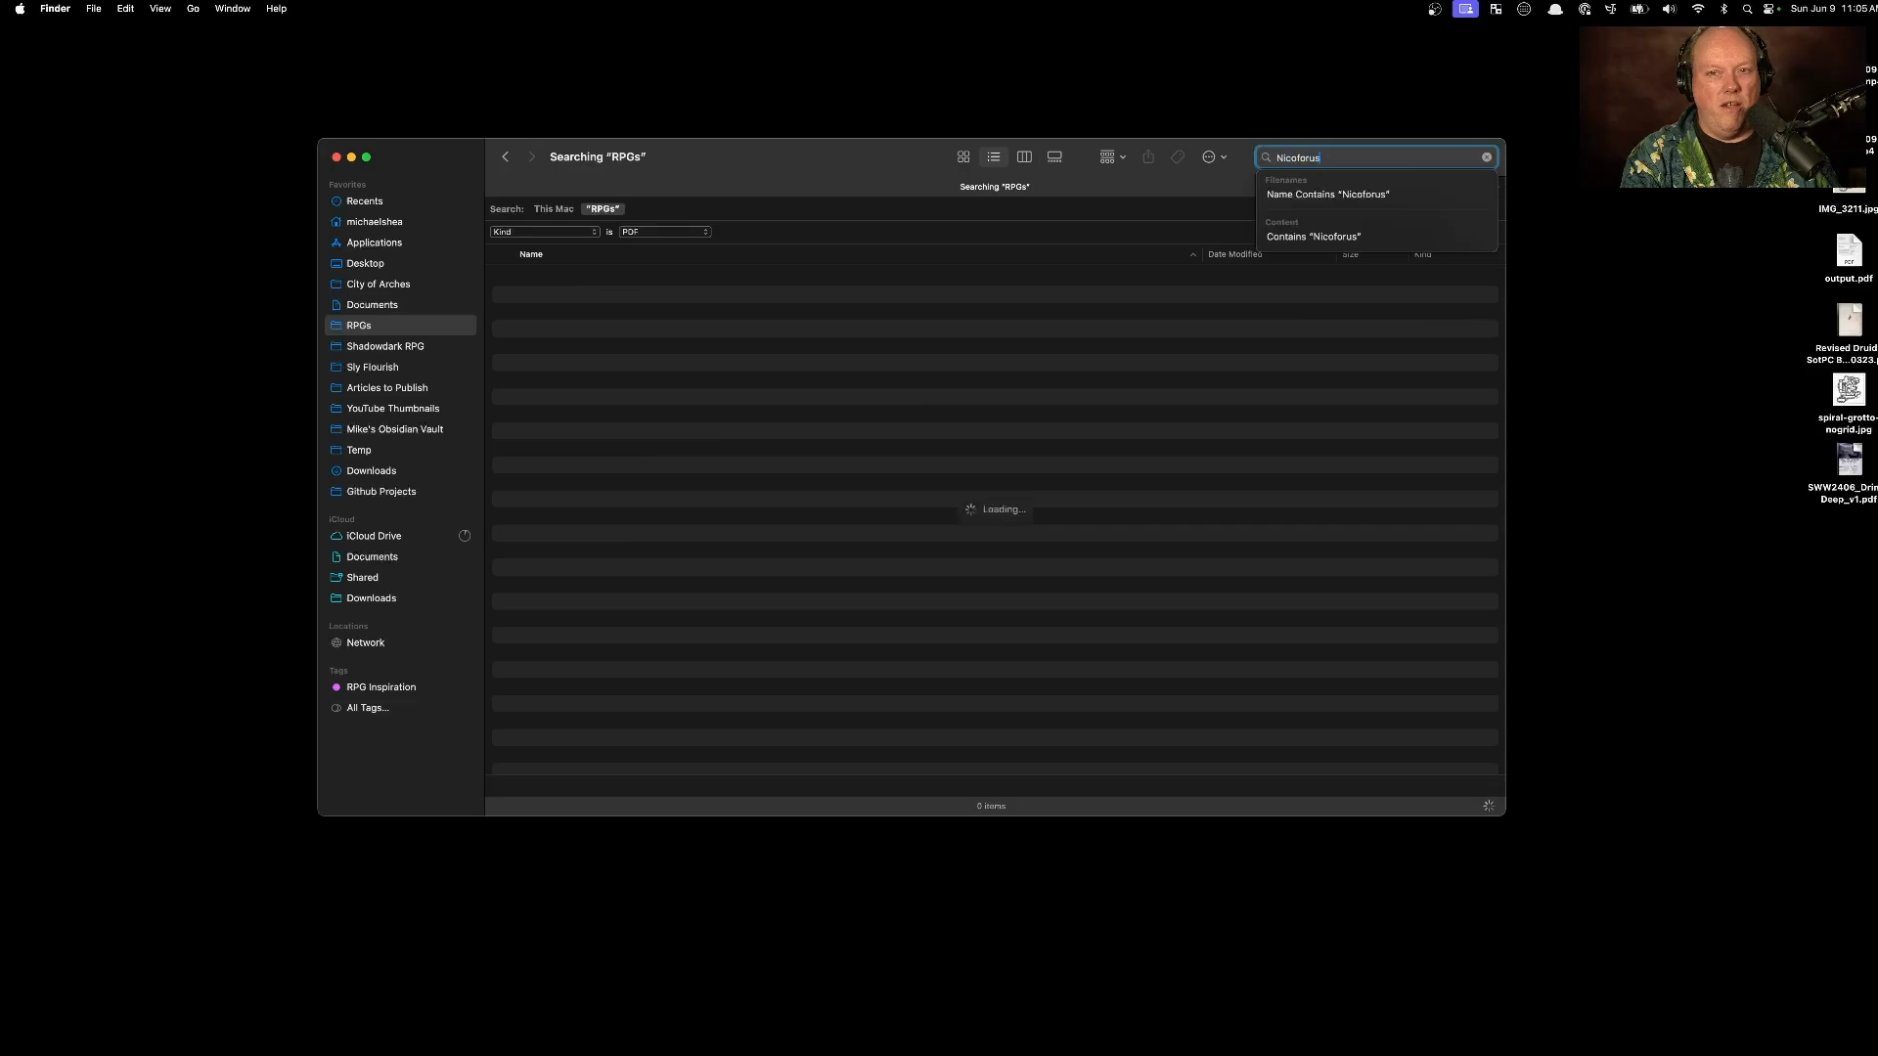
key(Return)
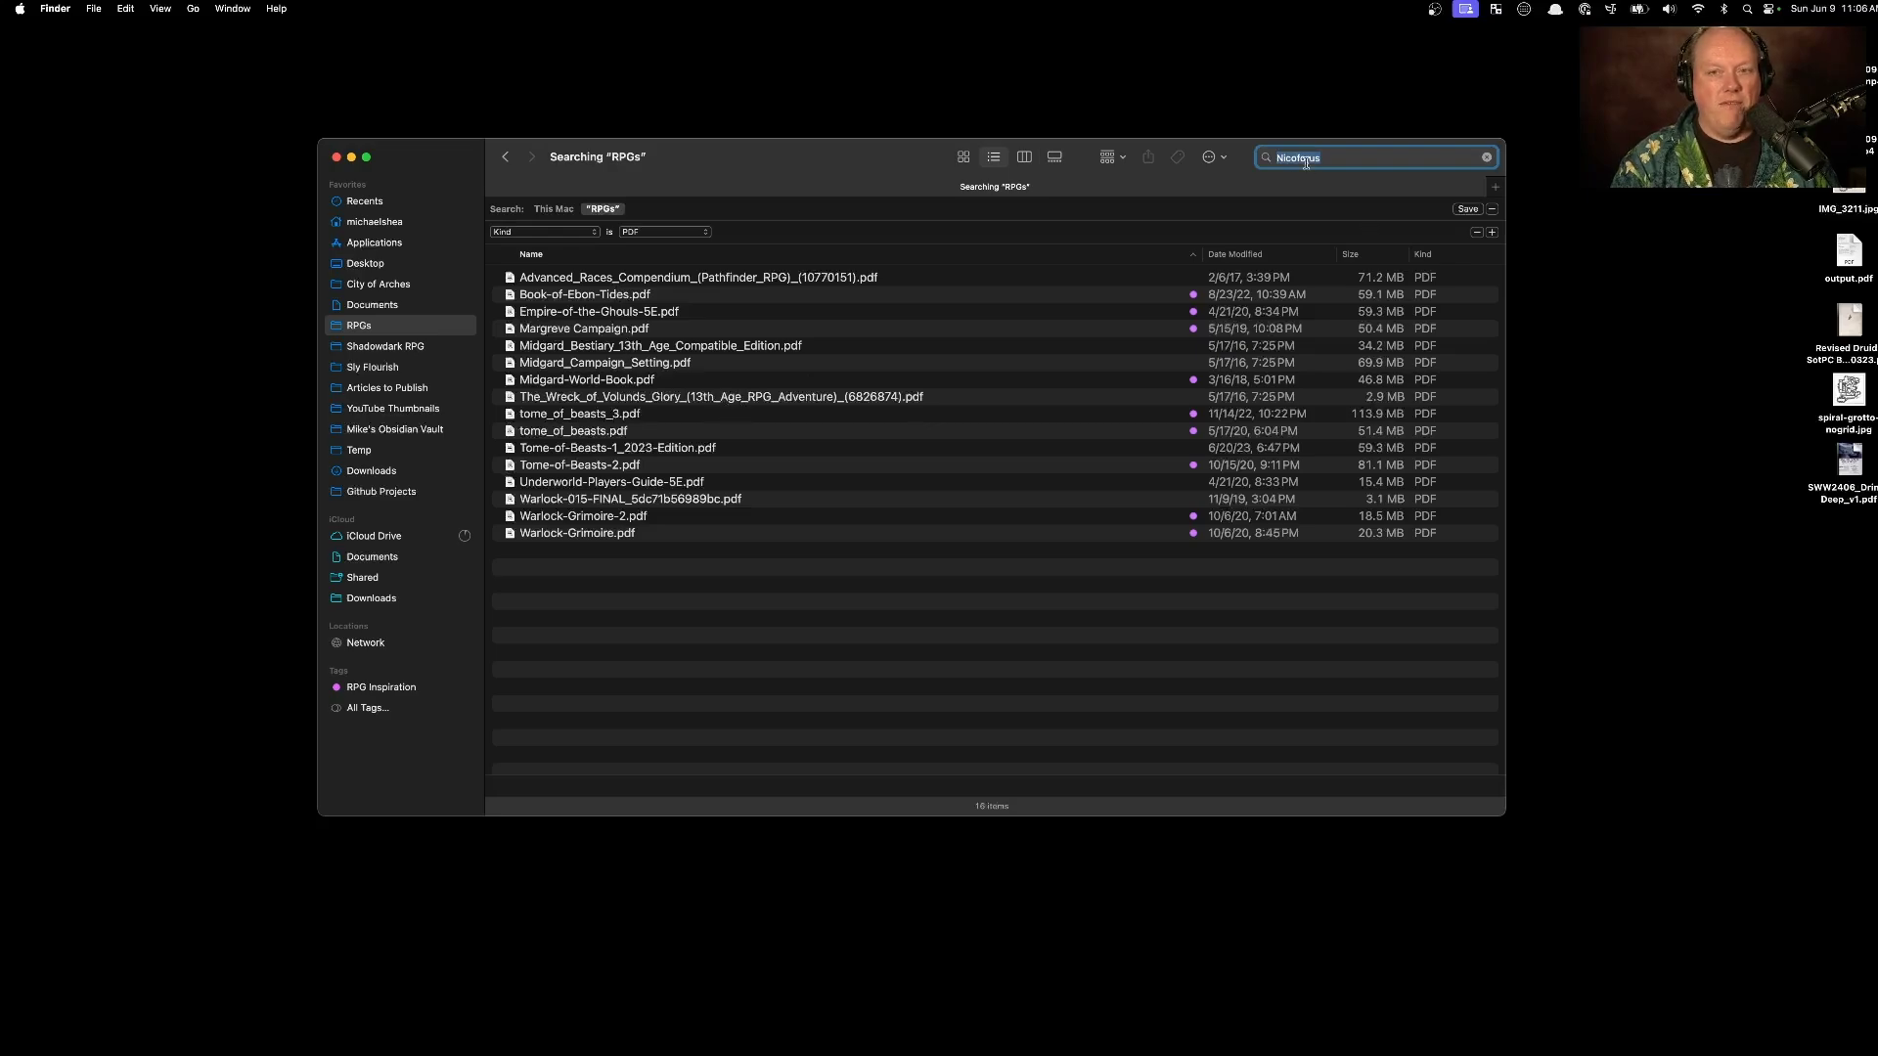
Step: Search the RPGs folder for "greyhawk" and look through the matching PDFs
text(greyhawk)
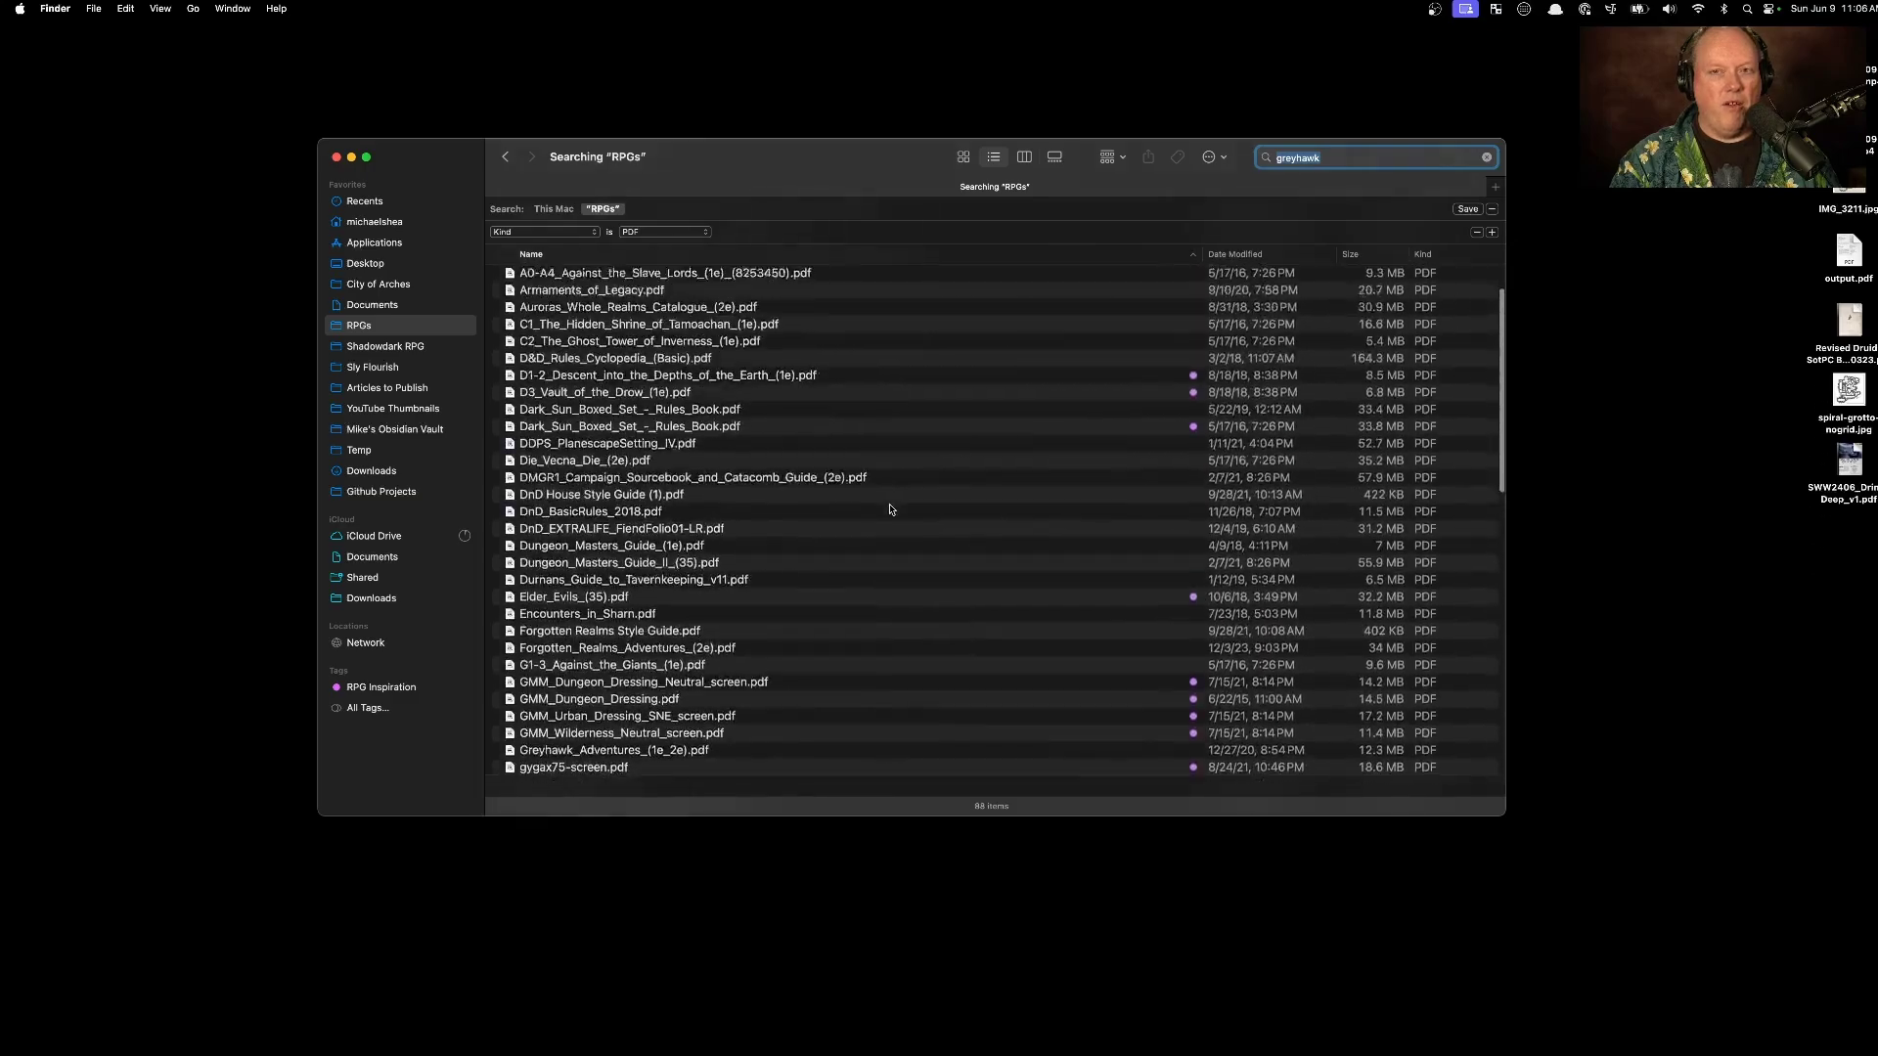
scroll(706, 715, down, 15)
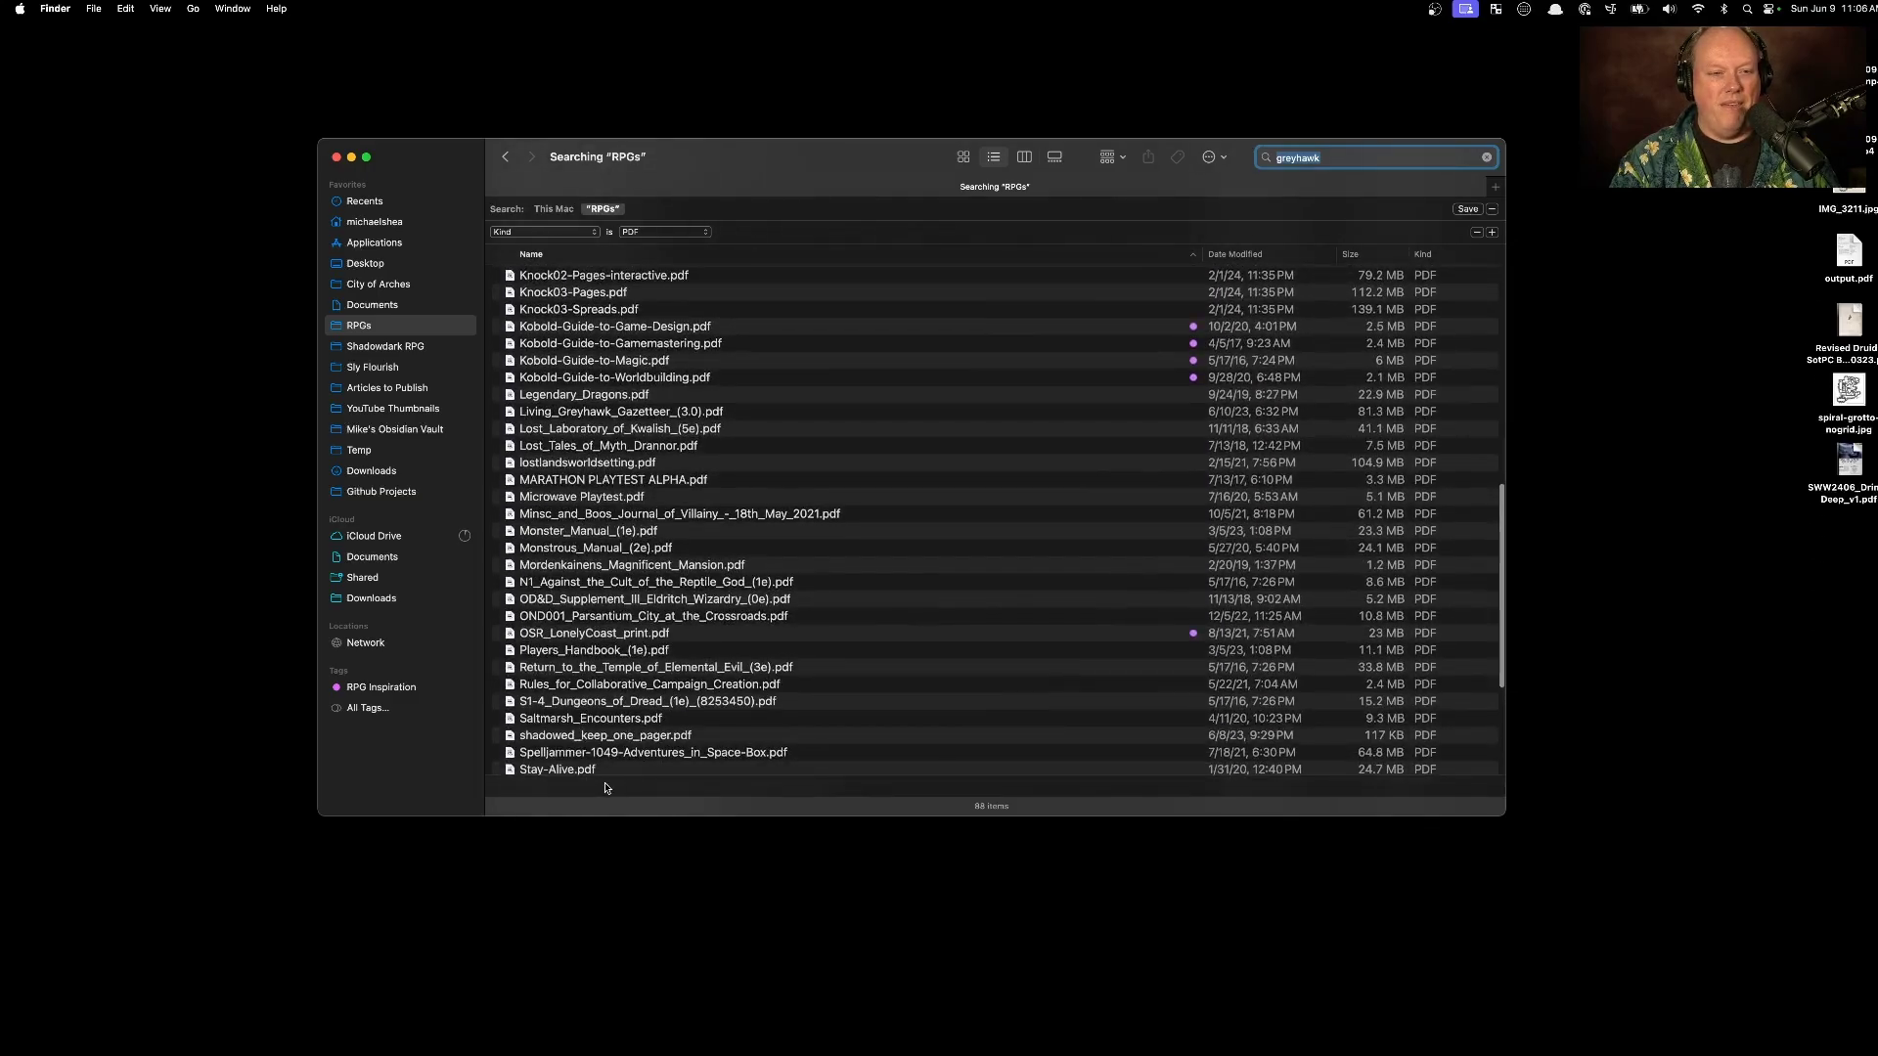
scroll(763, 702, up, 15)
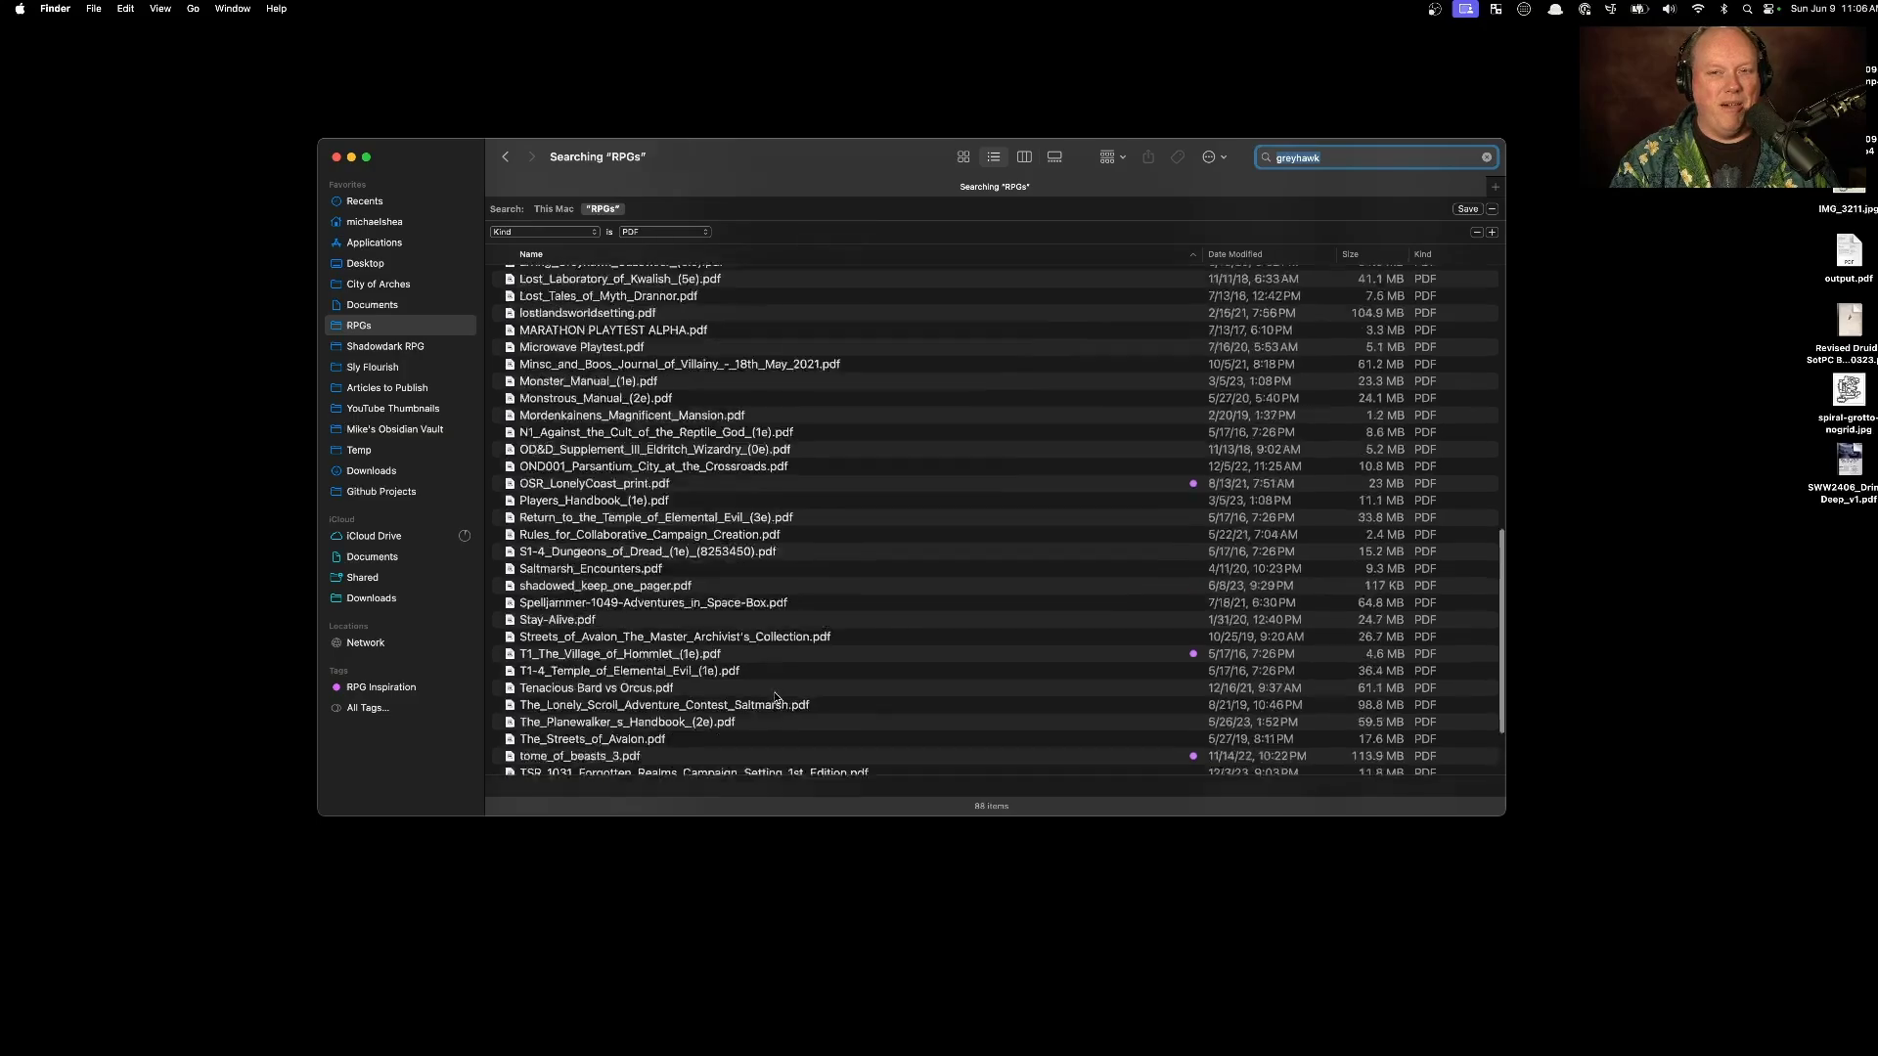
Step: Add the Date Last Opened column to the search results and sort them by most recently opened
click(1244, 257)
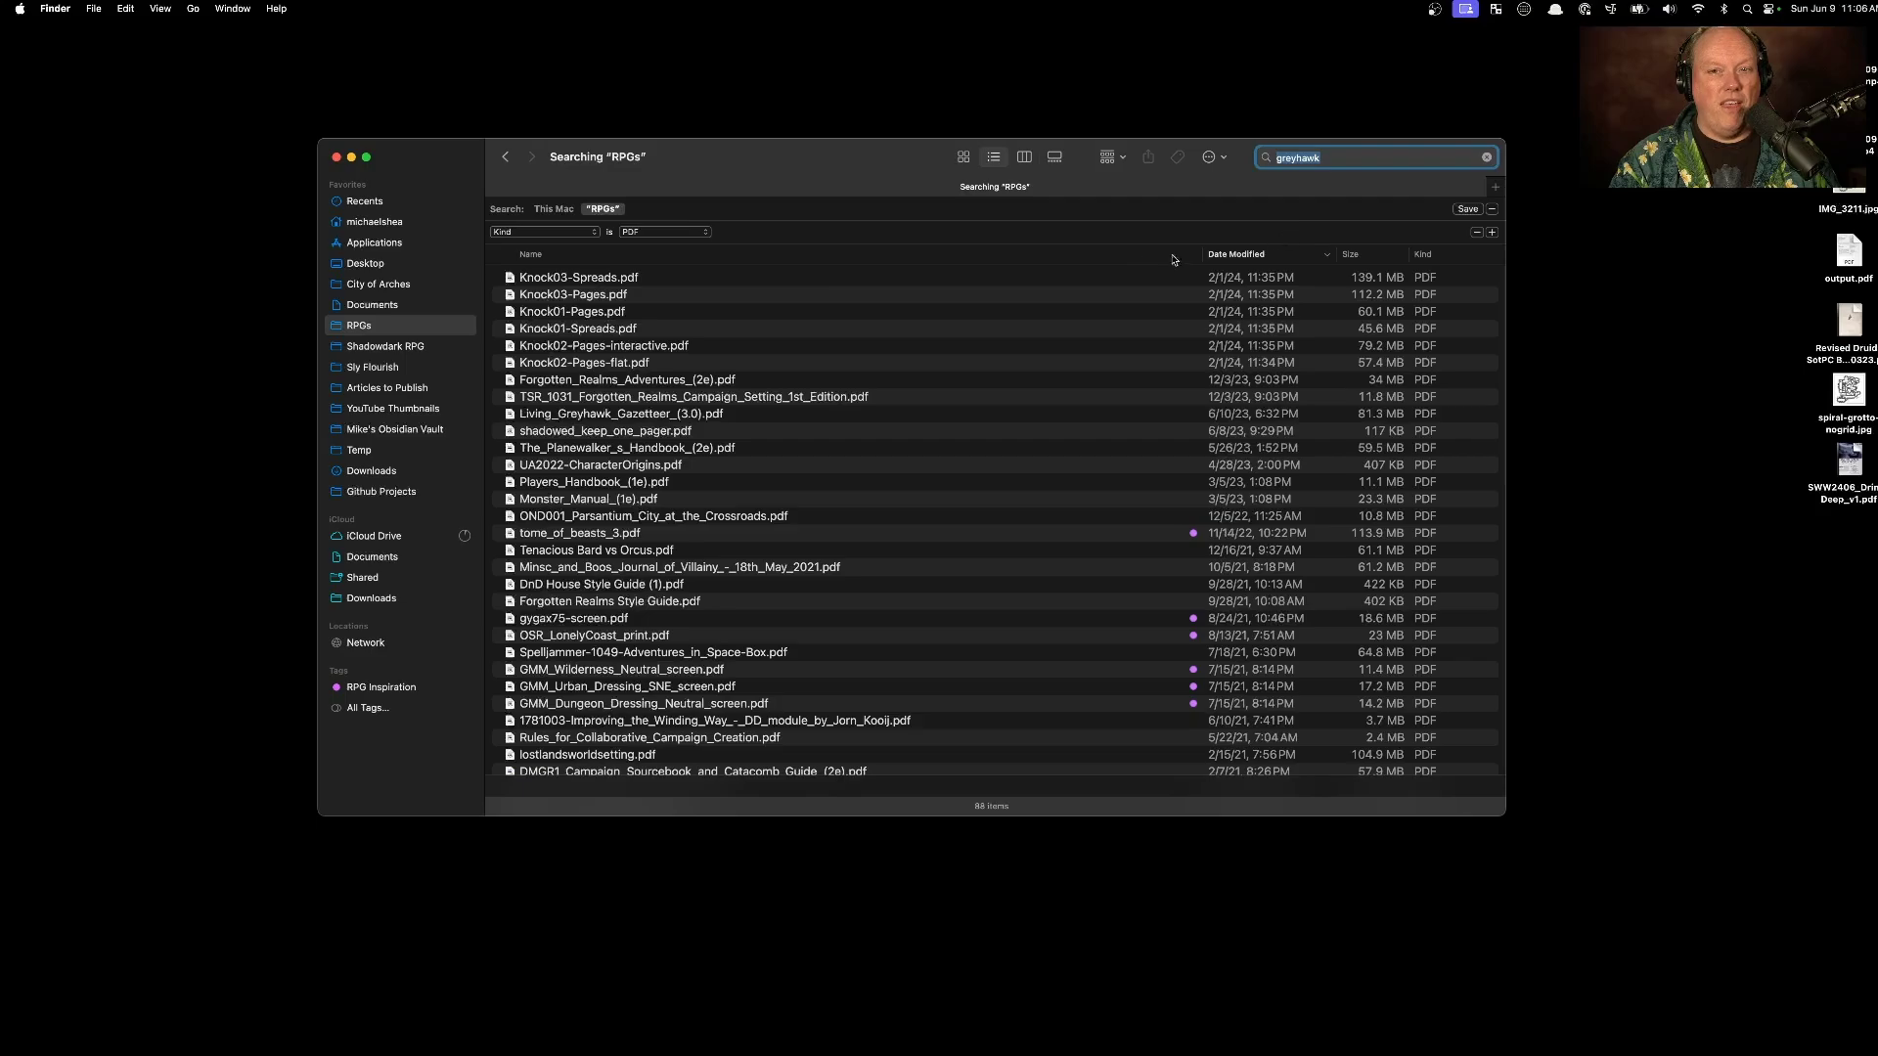
right_click(1139, 258)
click(1159, 294)
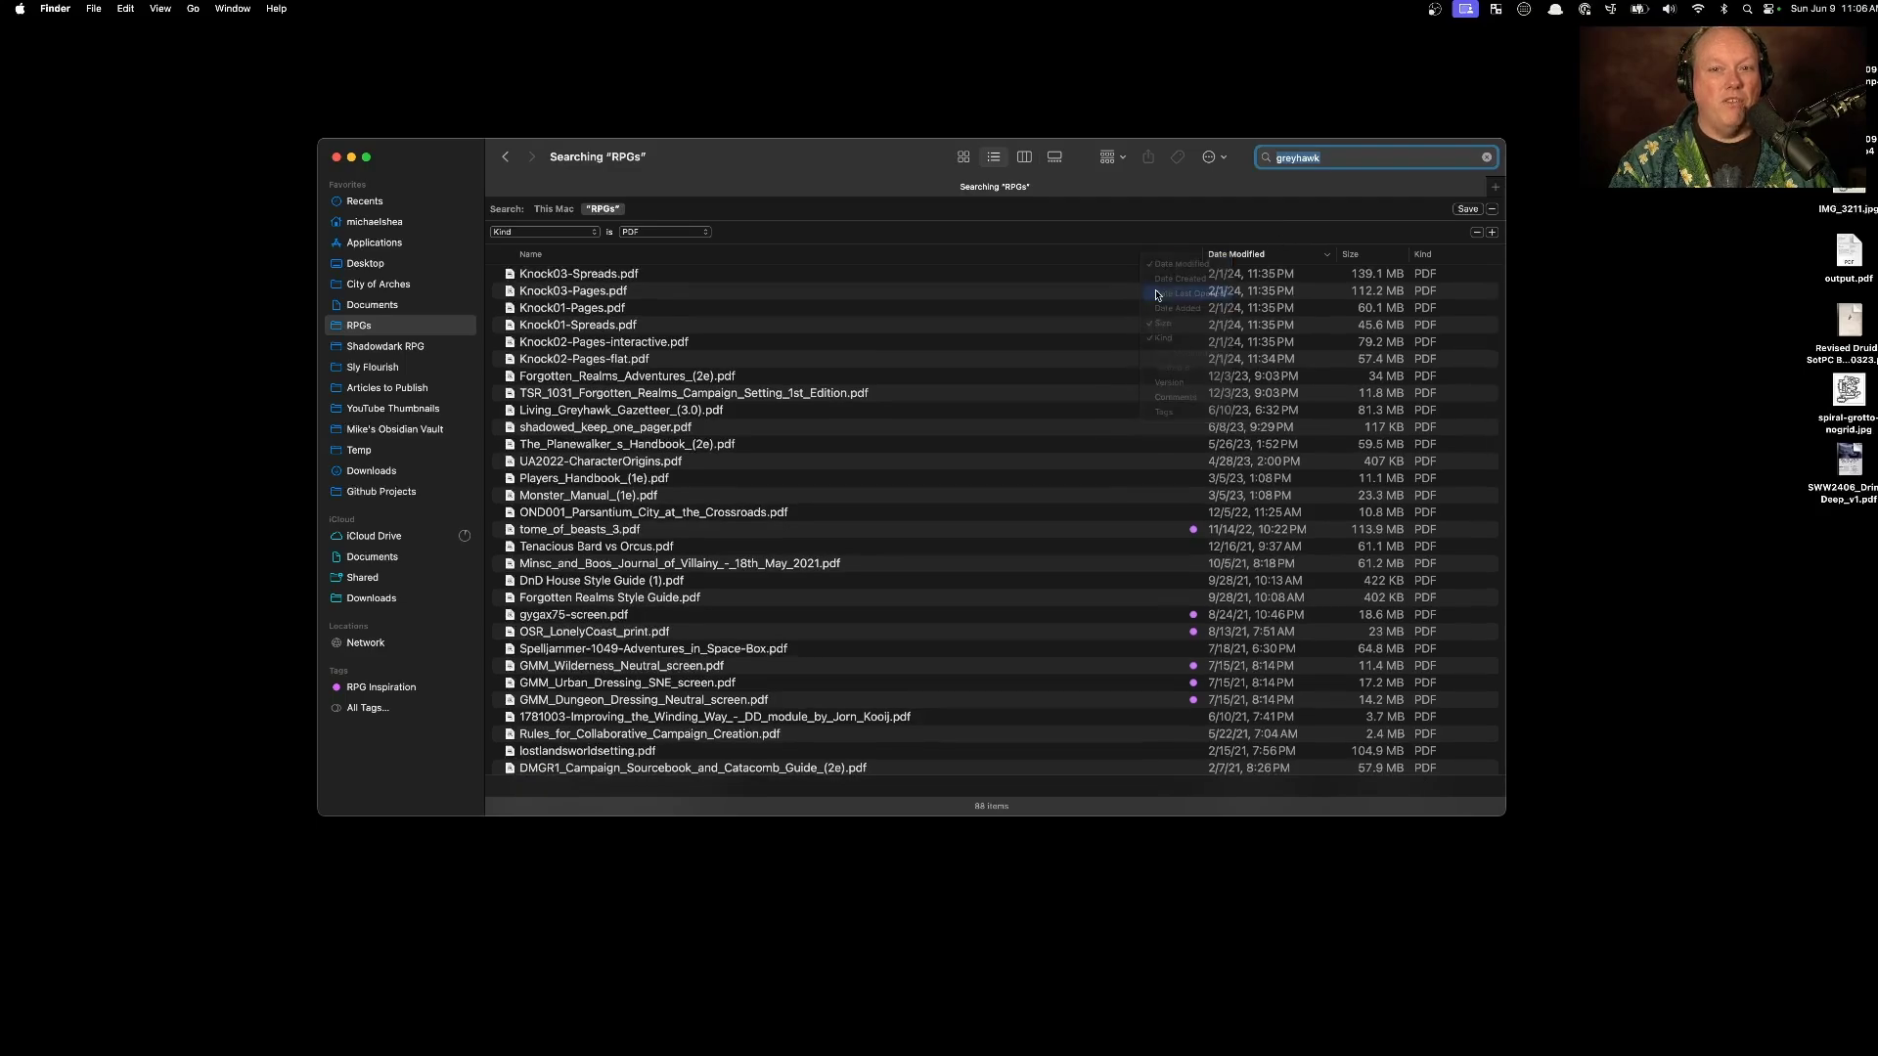
click(1374, 254)
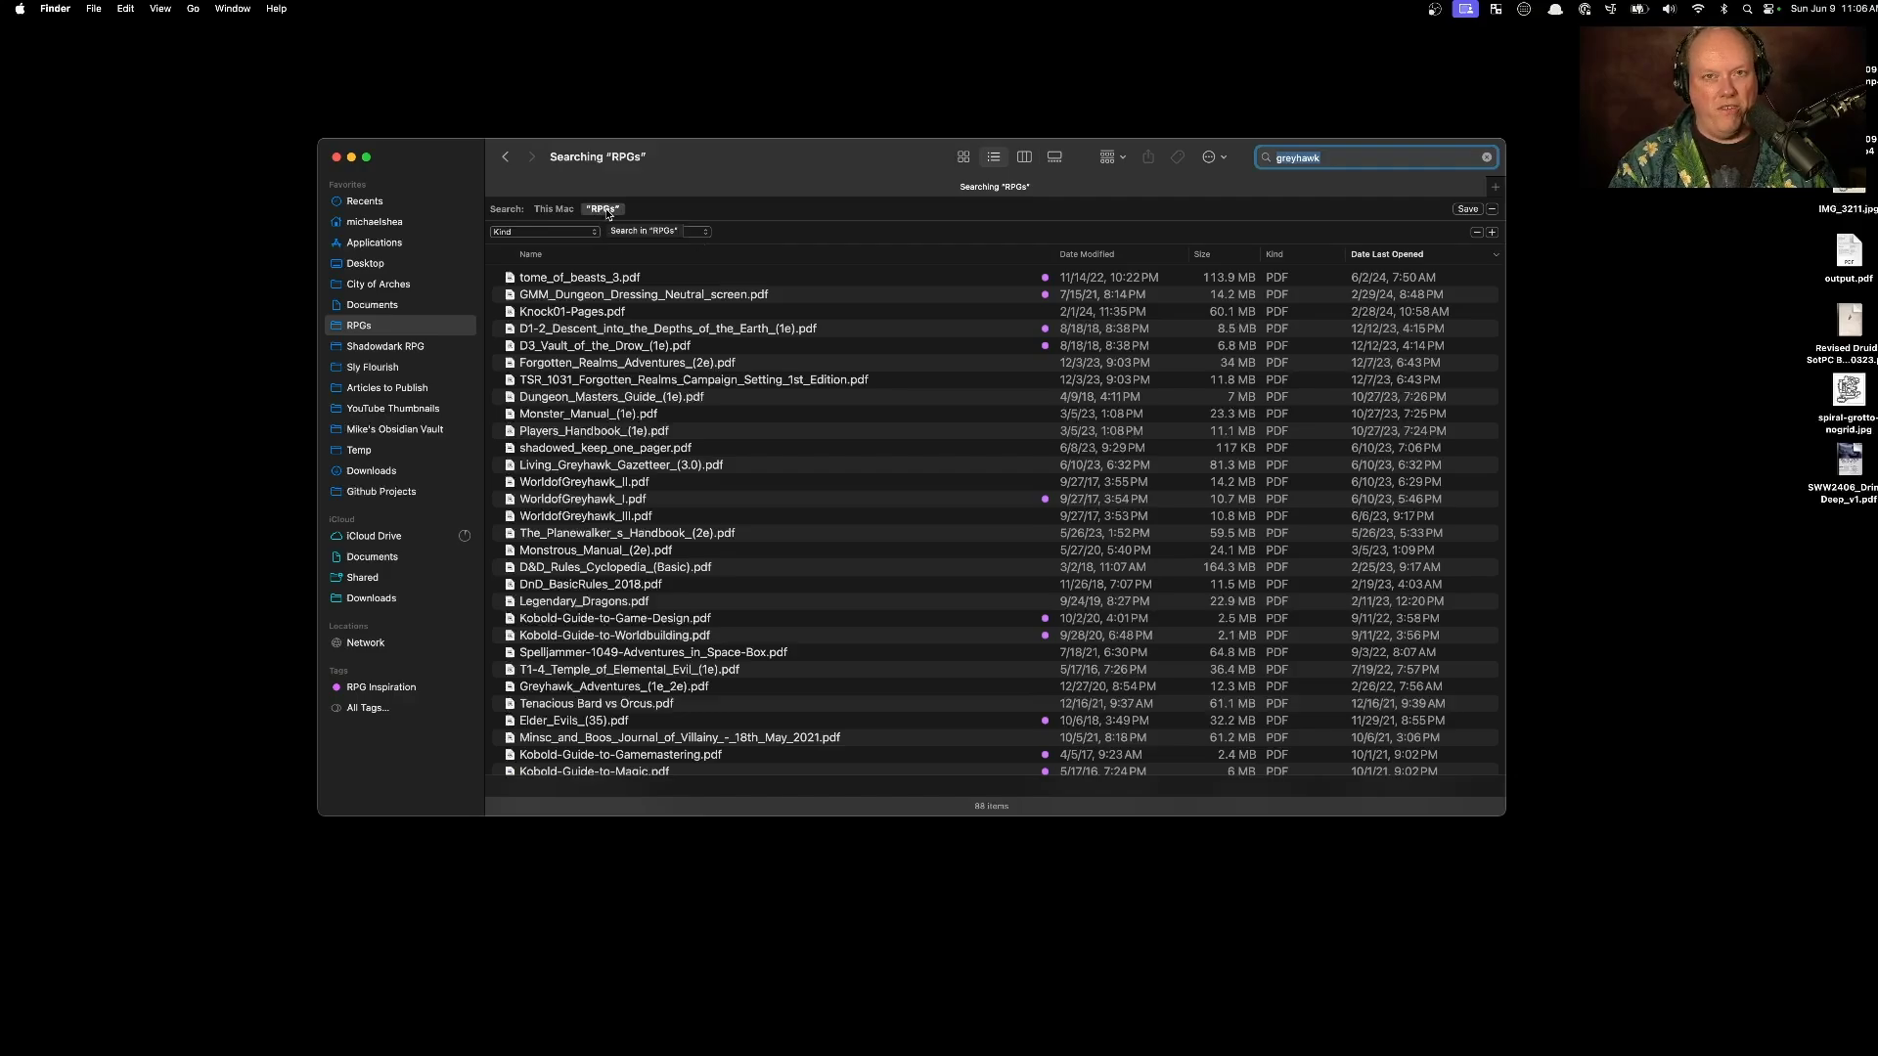
drag(866, 152, 857, 131)
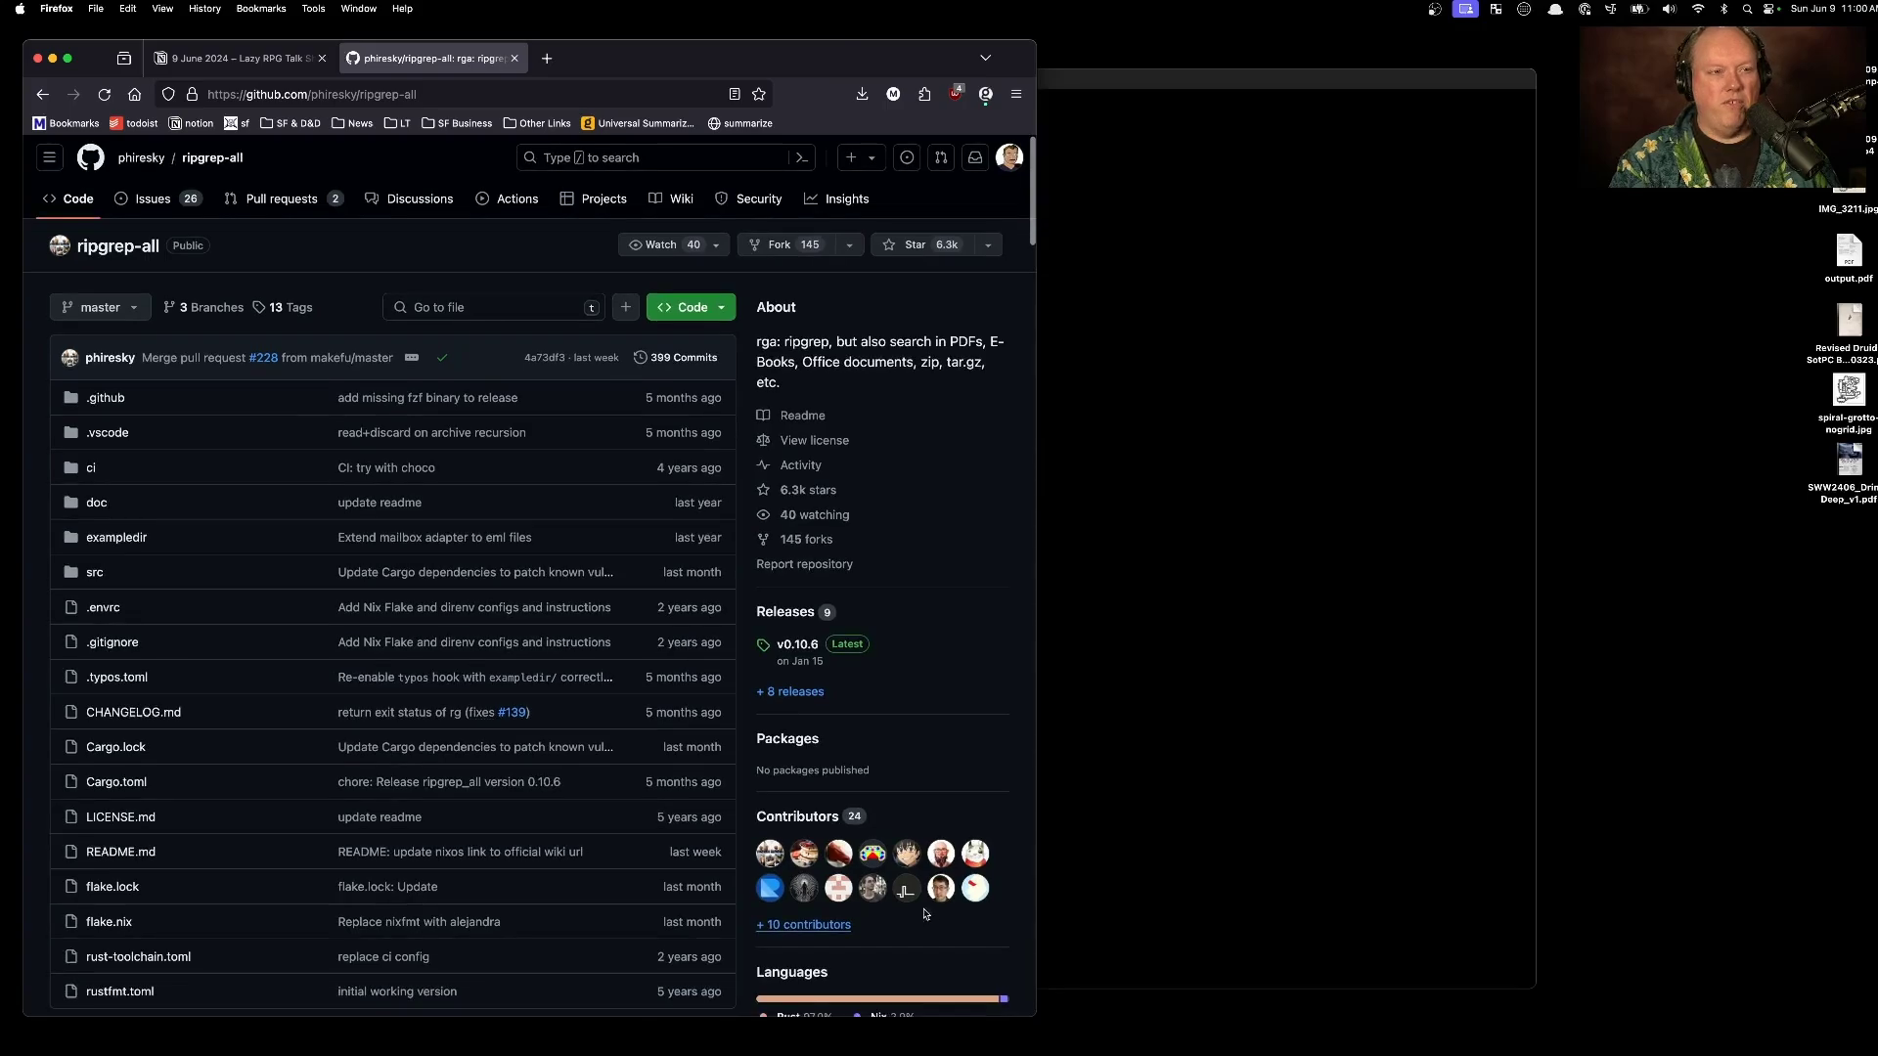
Step: In Firefox, read the ripgrep-all README on GitHub, including its installation instructions for Windows, Homebrew and MacPorts
mouse_move(910, 885)
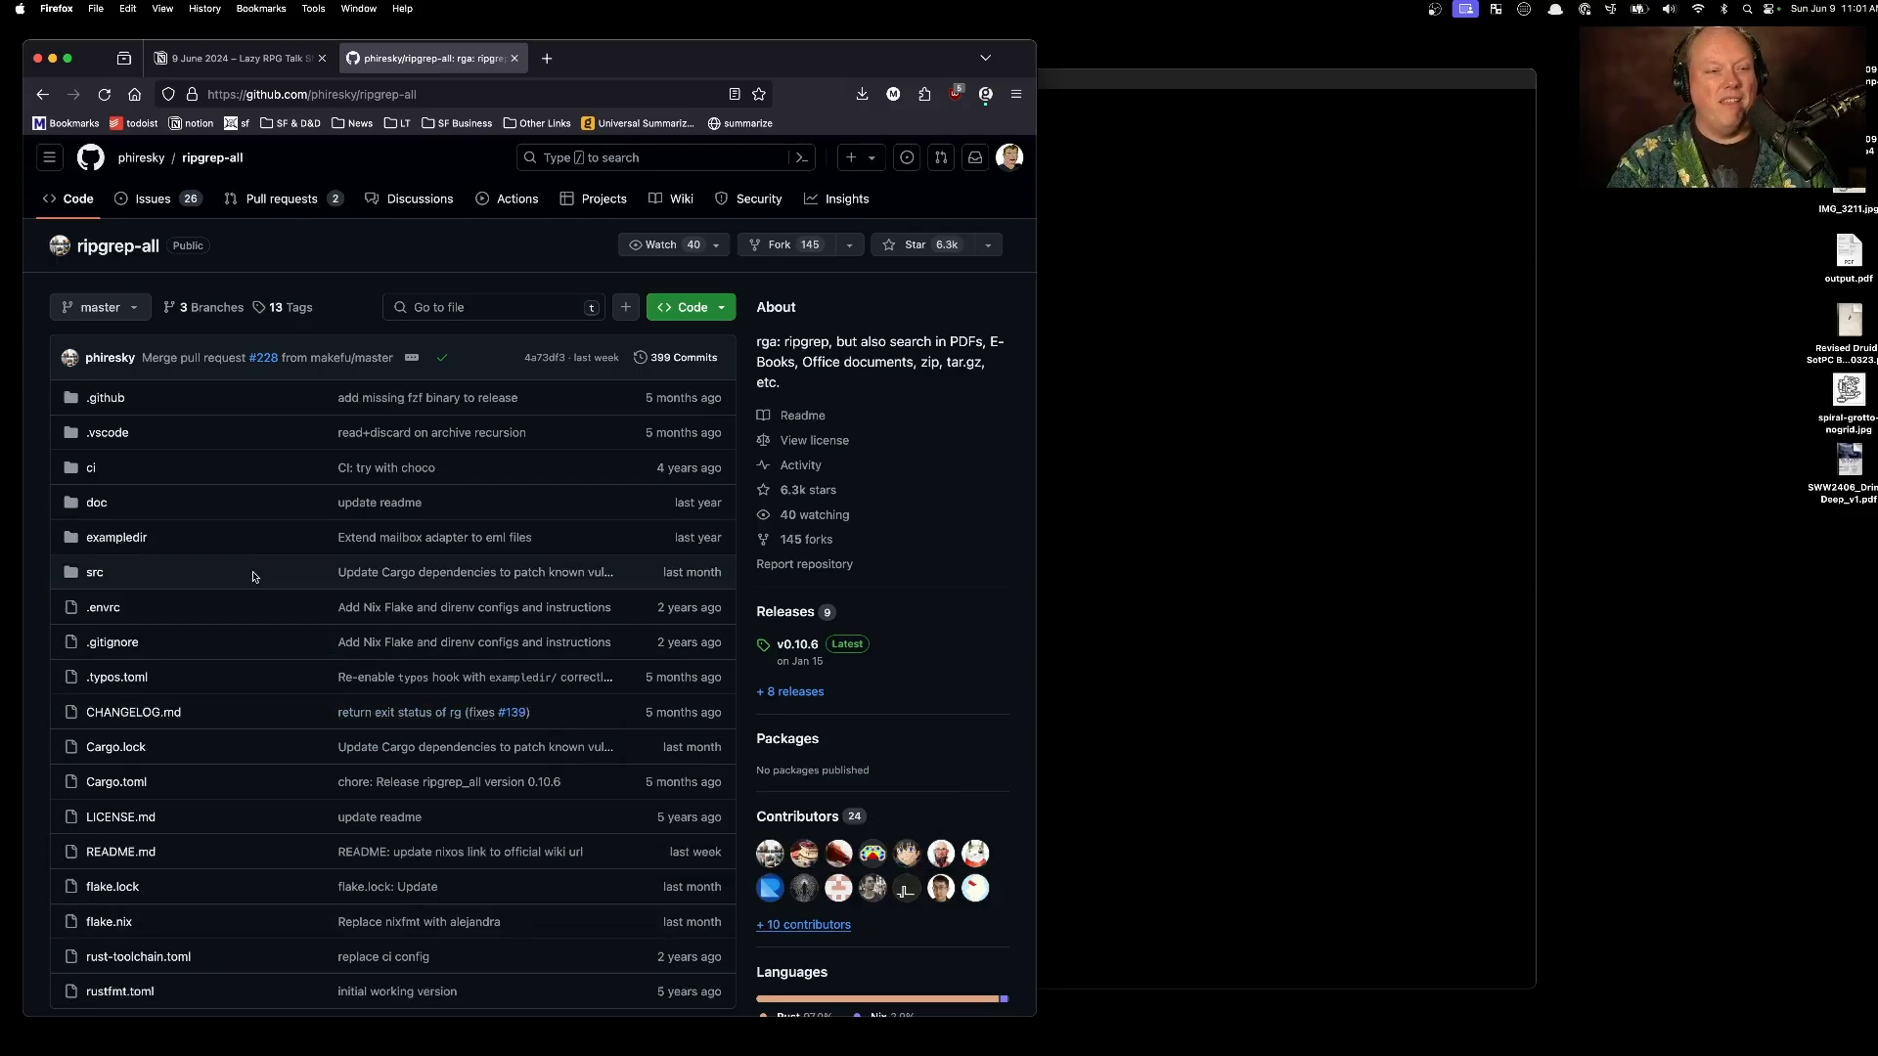
scroll(253, 572, down, 10)
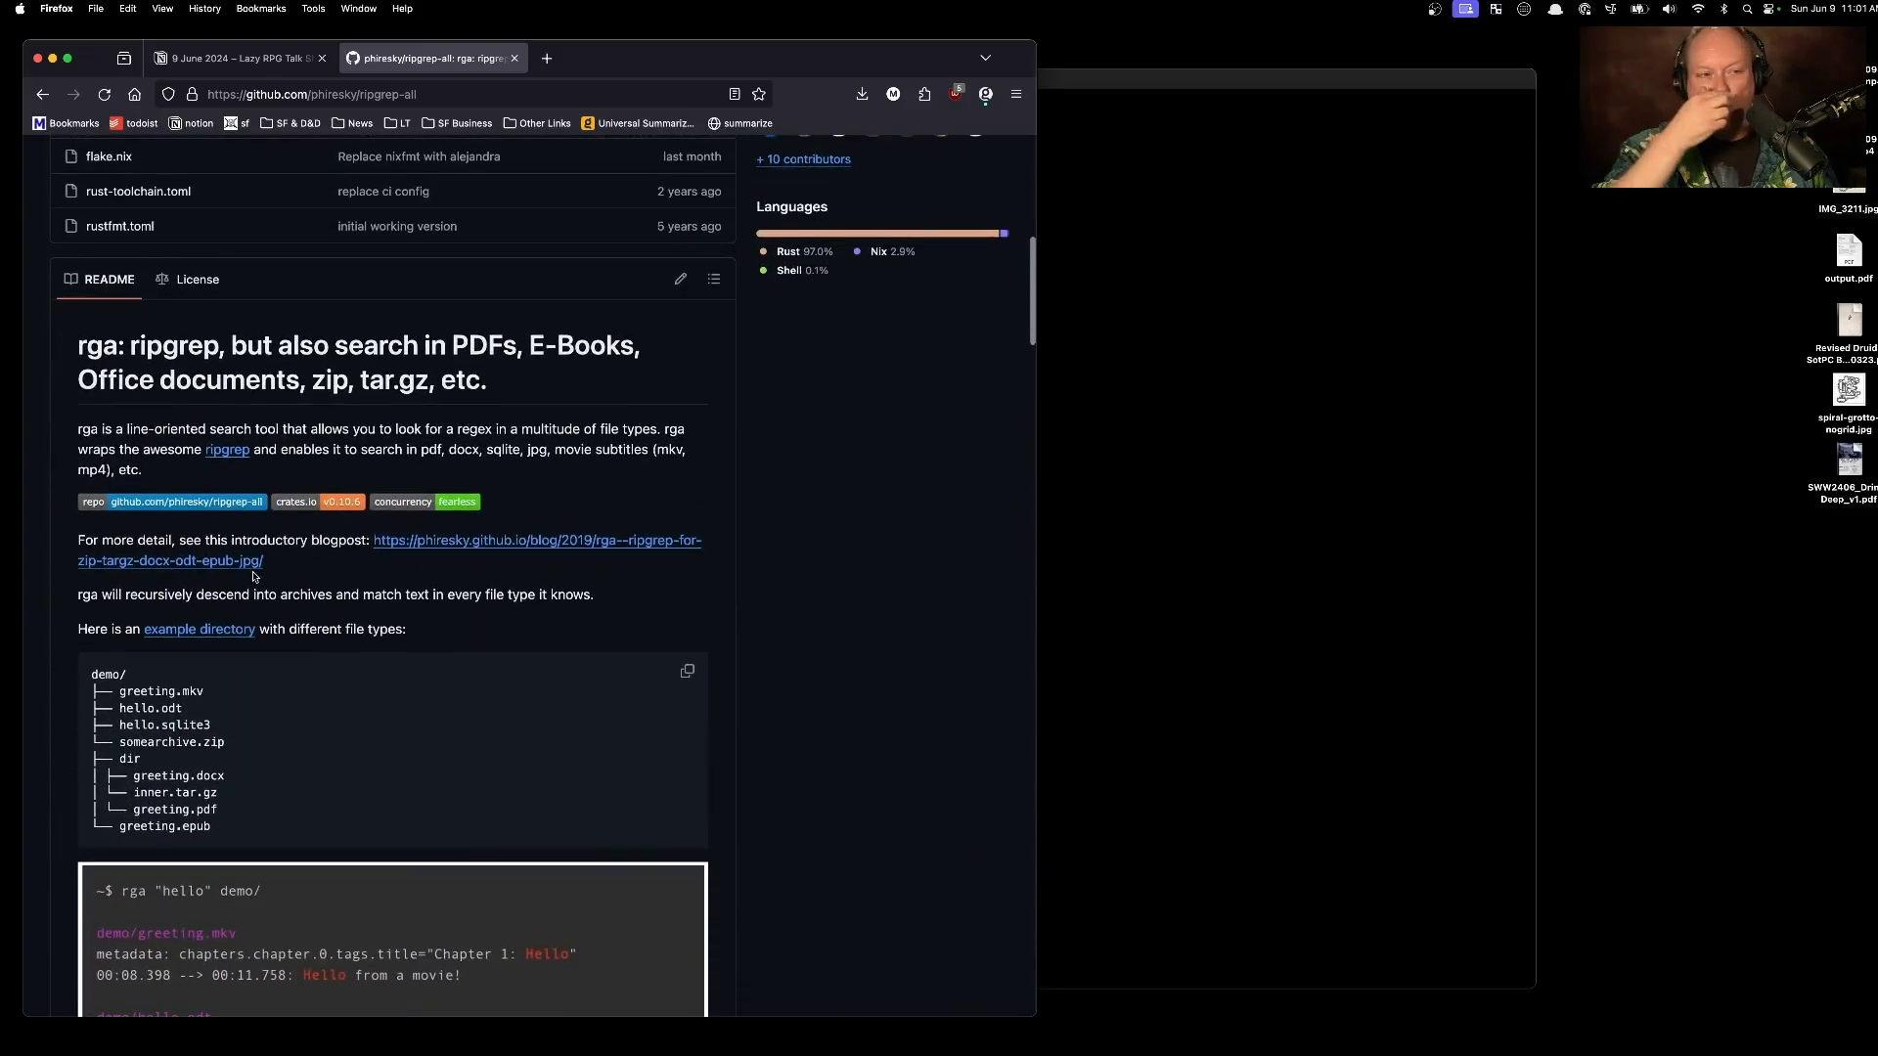
scroll(390, 756, down, 13)
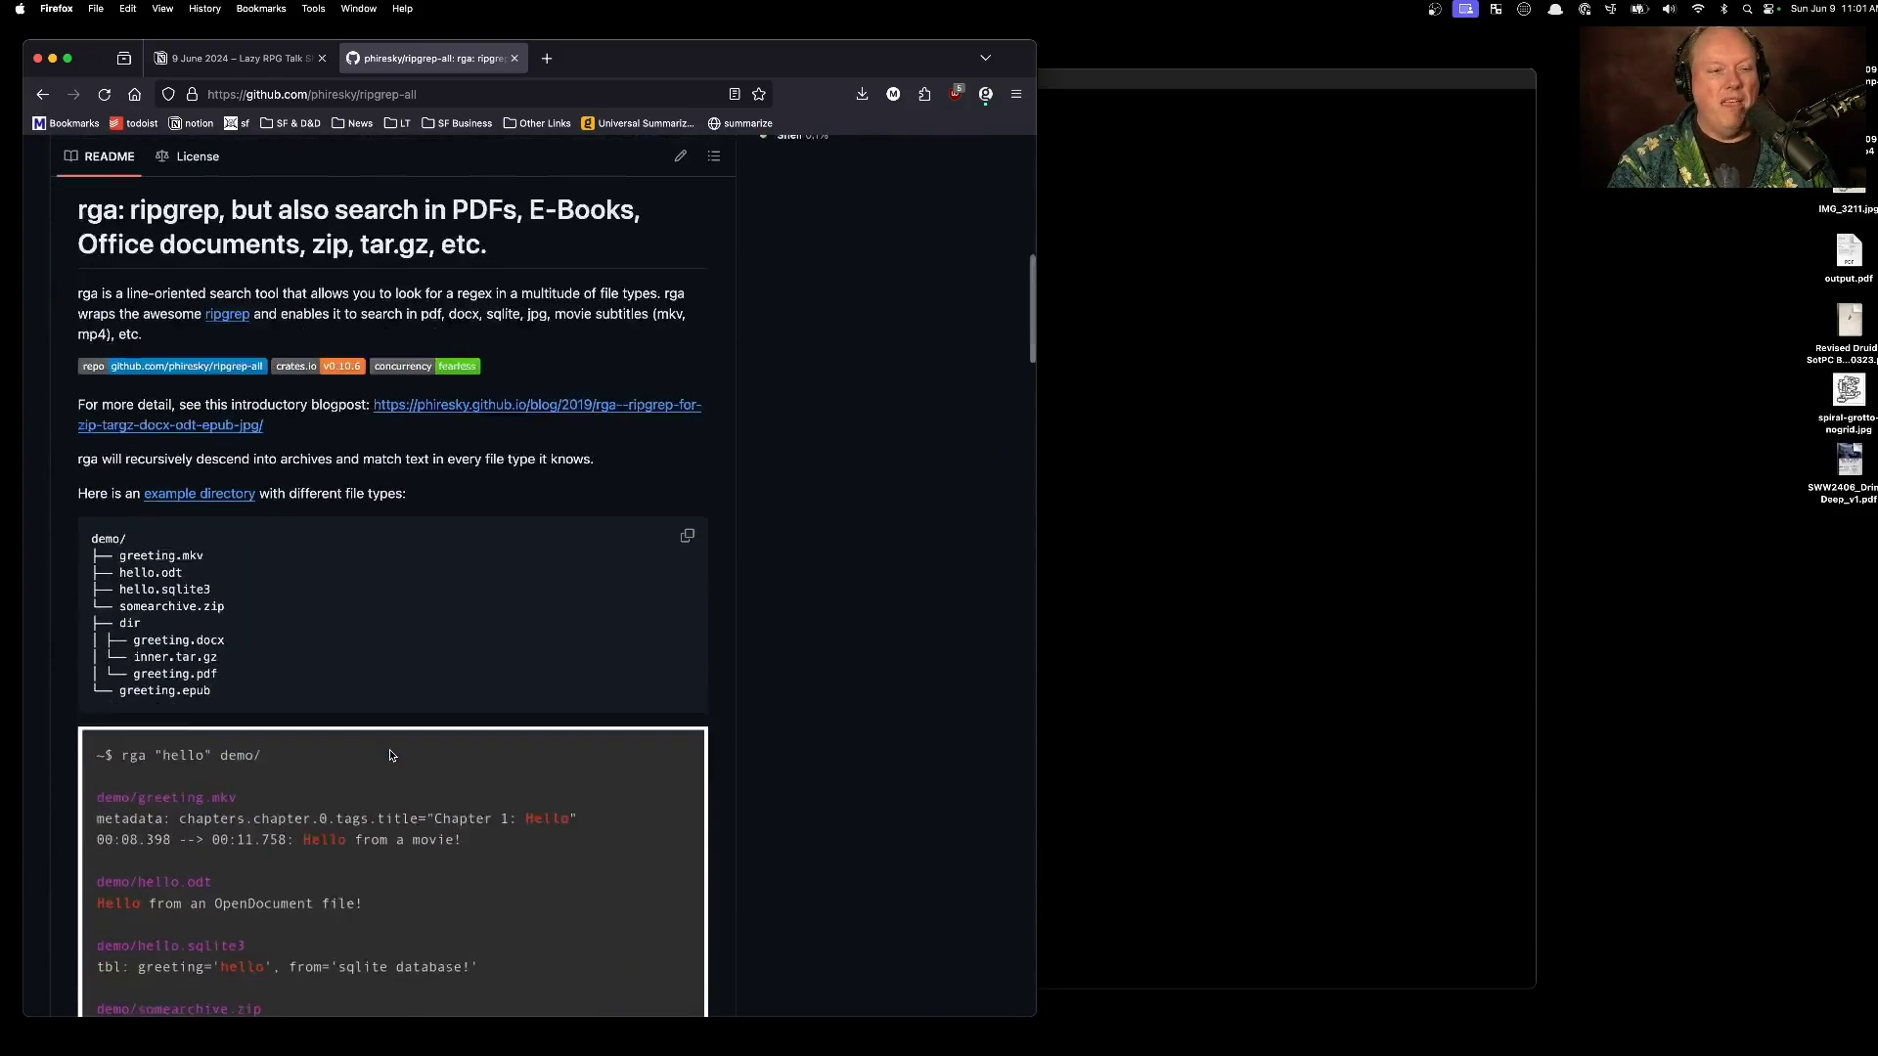
scroll(391, 756, down, 12)
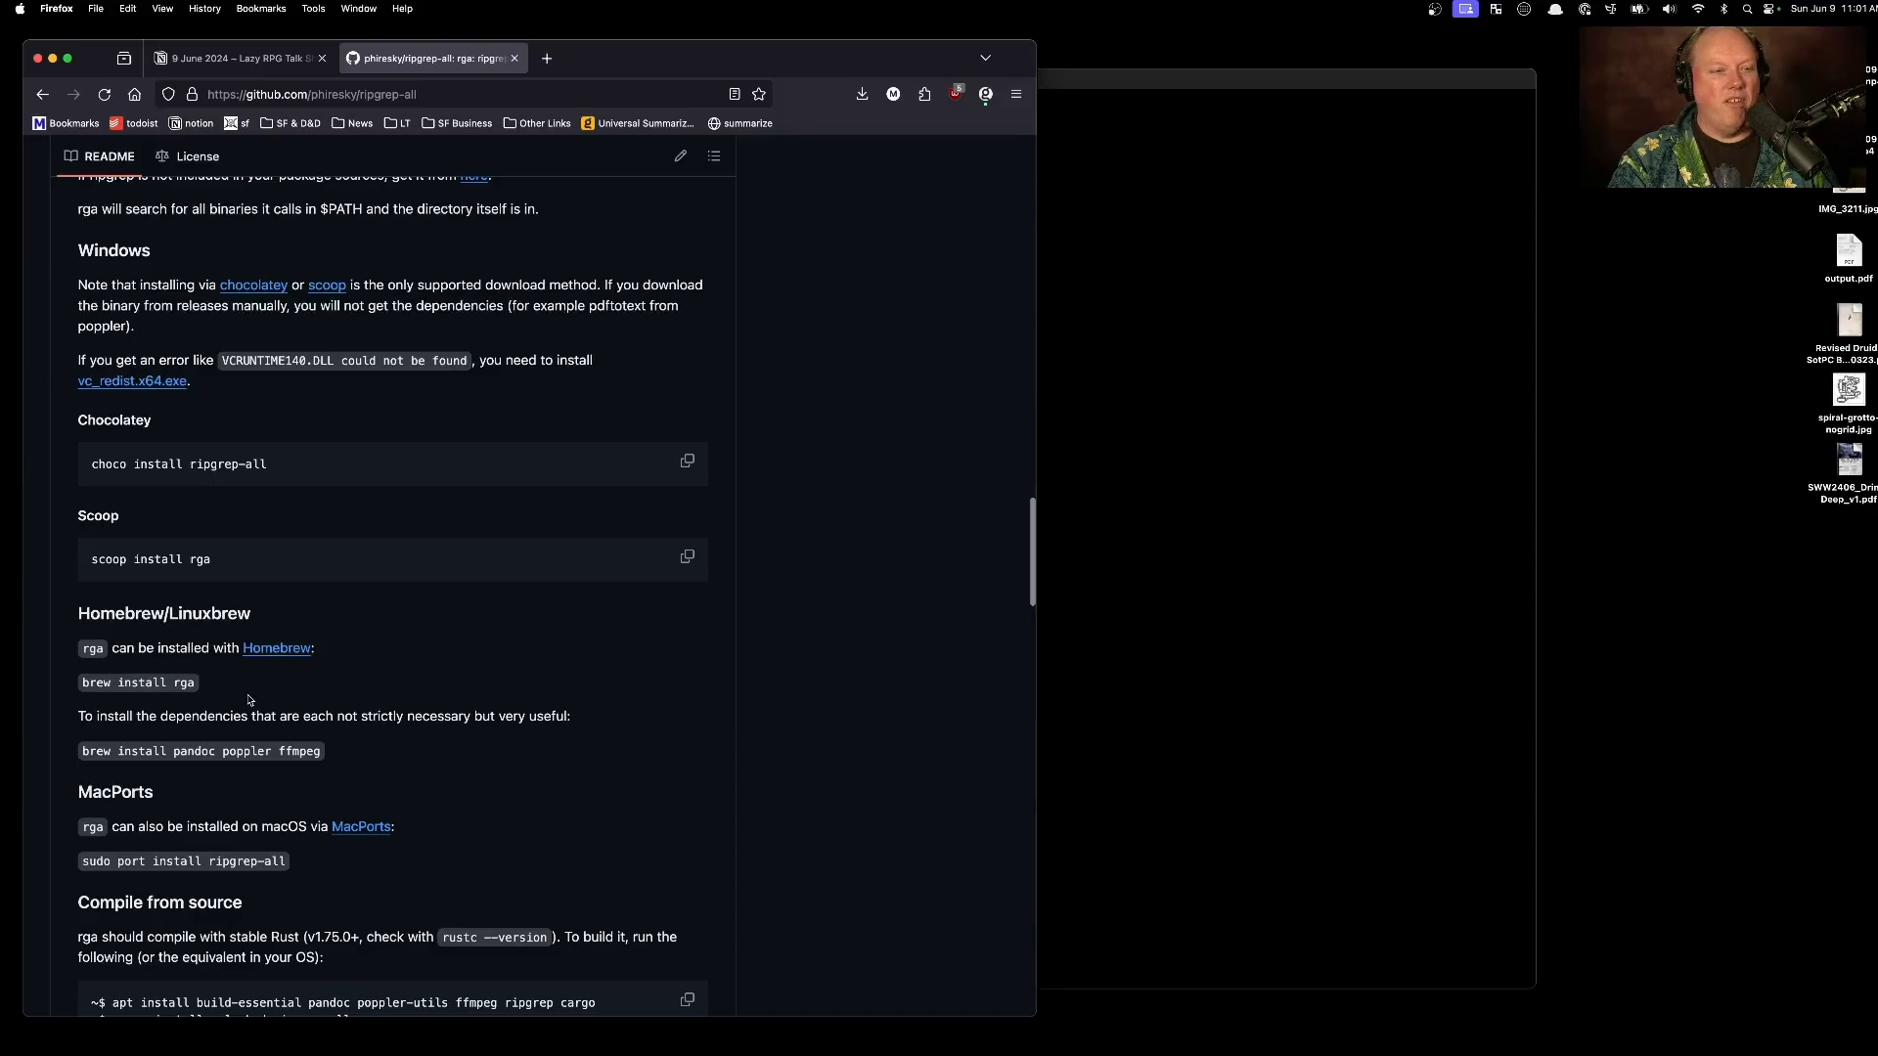
scroll(268, 701, down, 2)
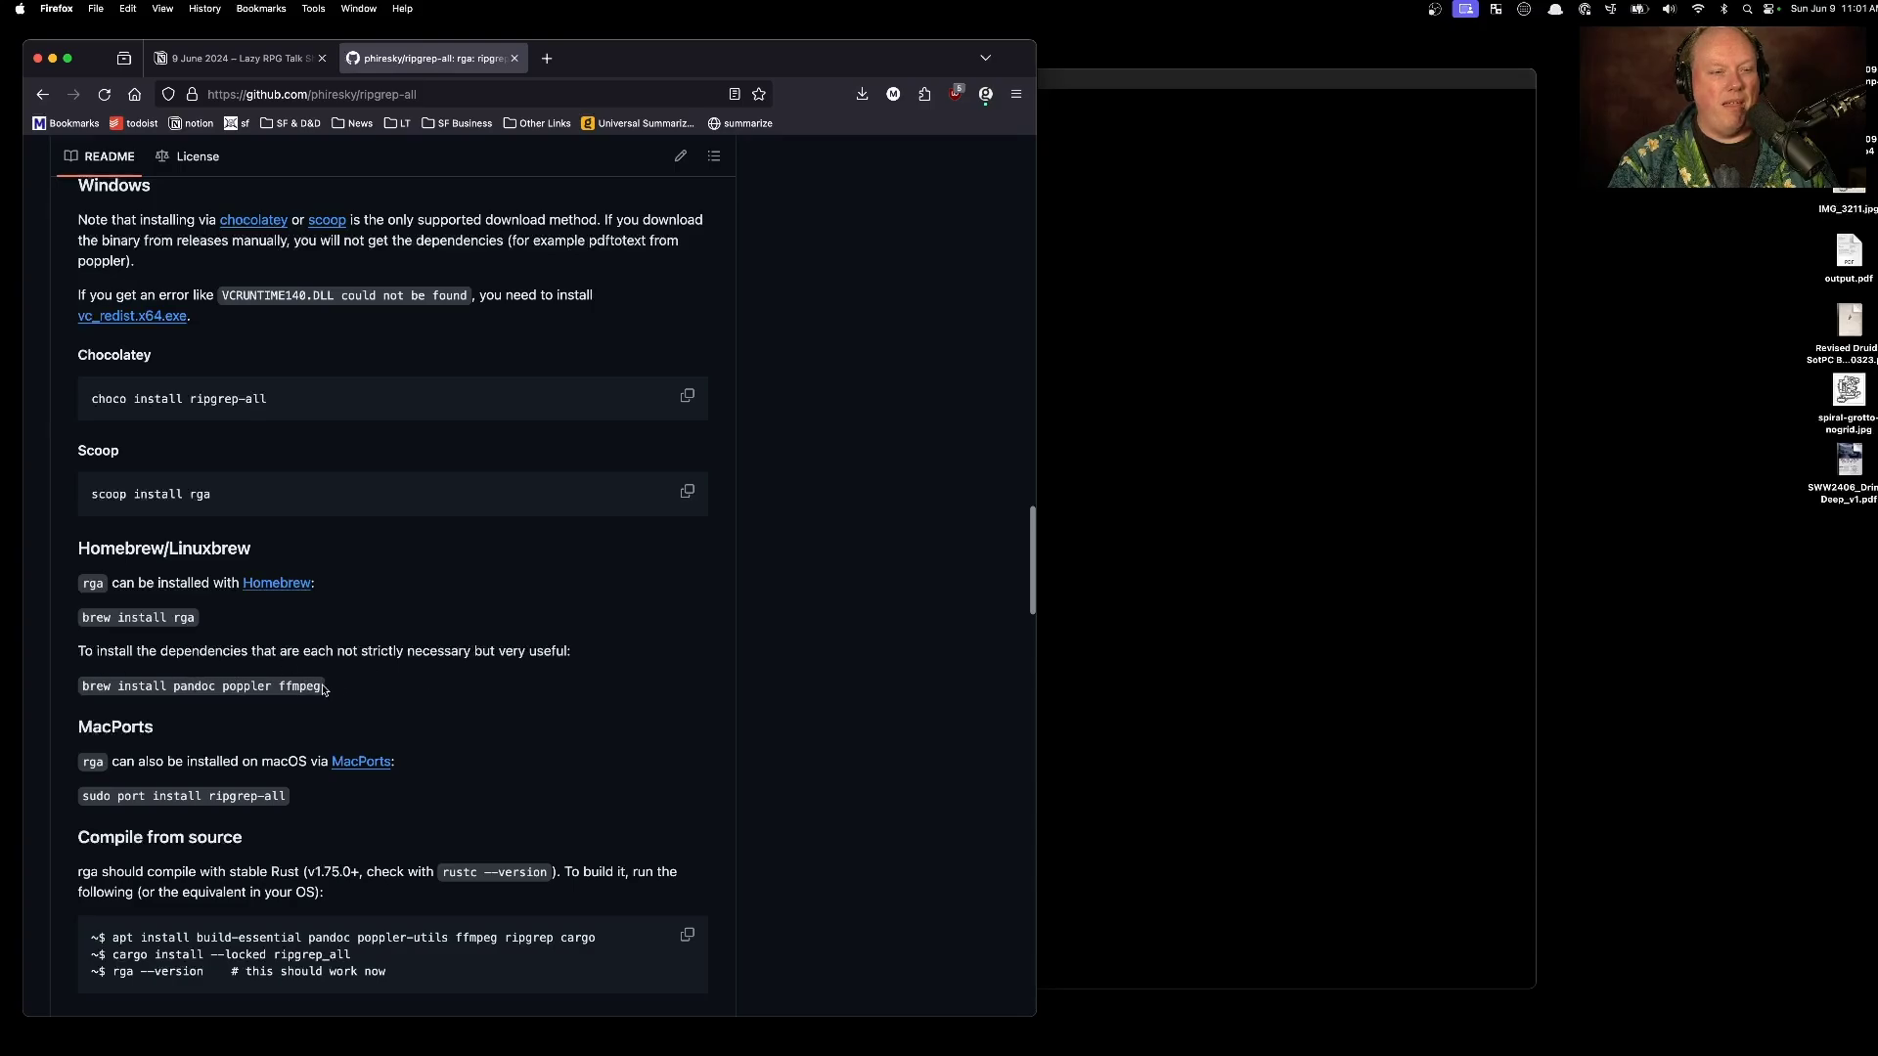
scroll(344, 691, down, 1)
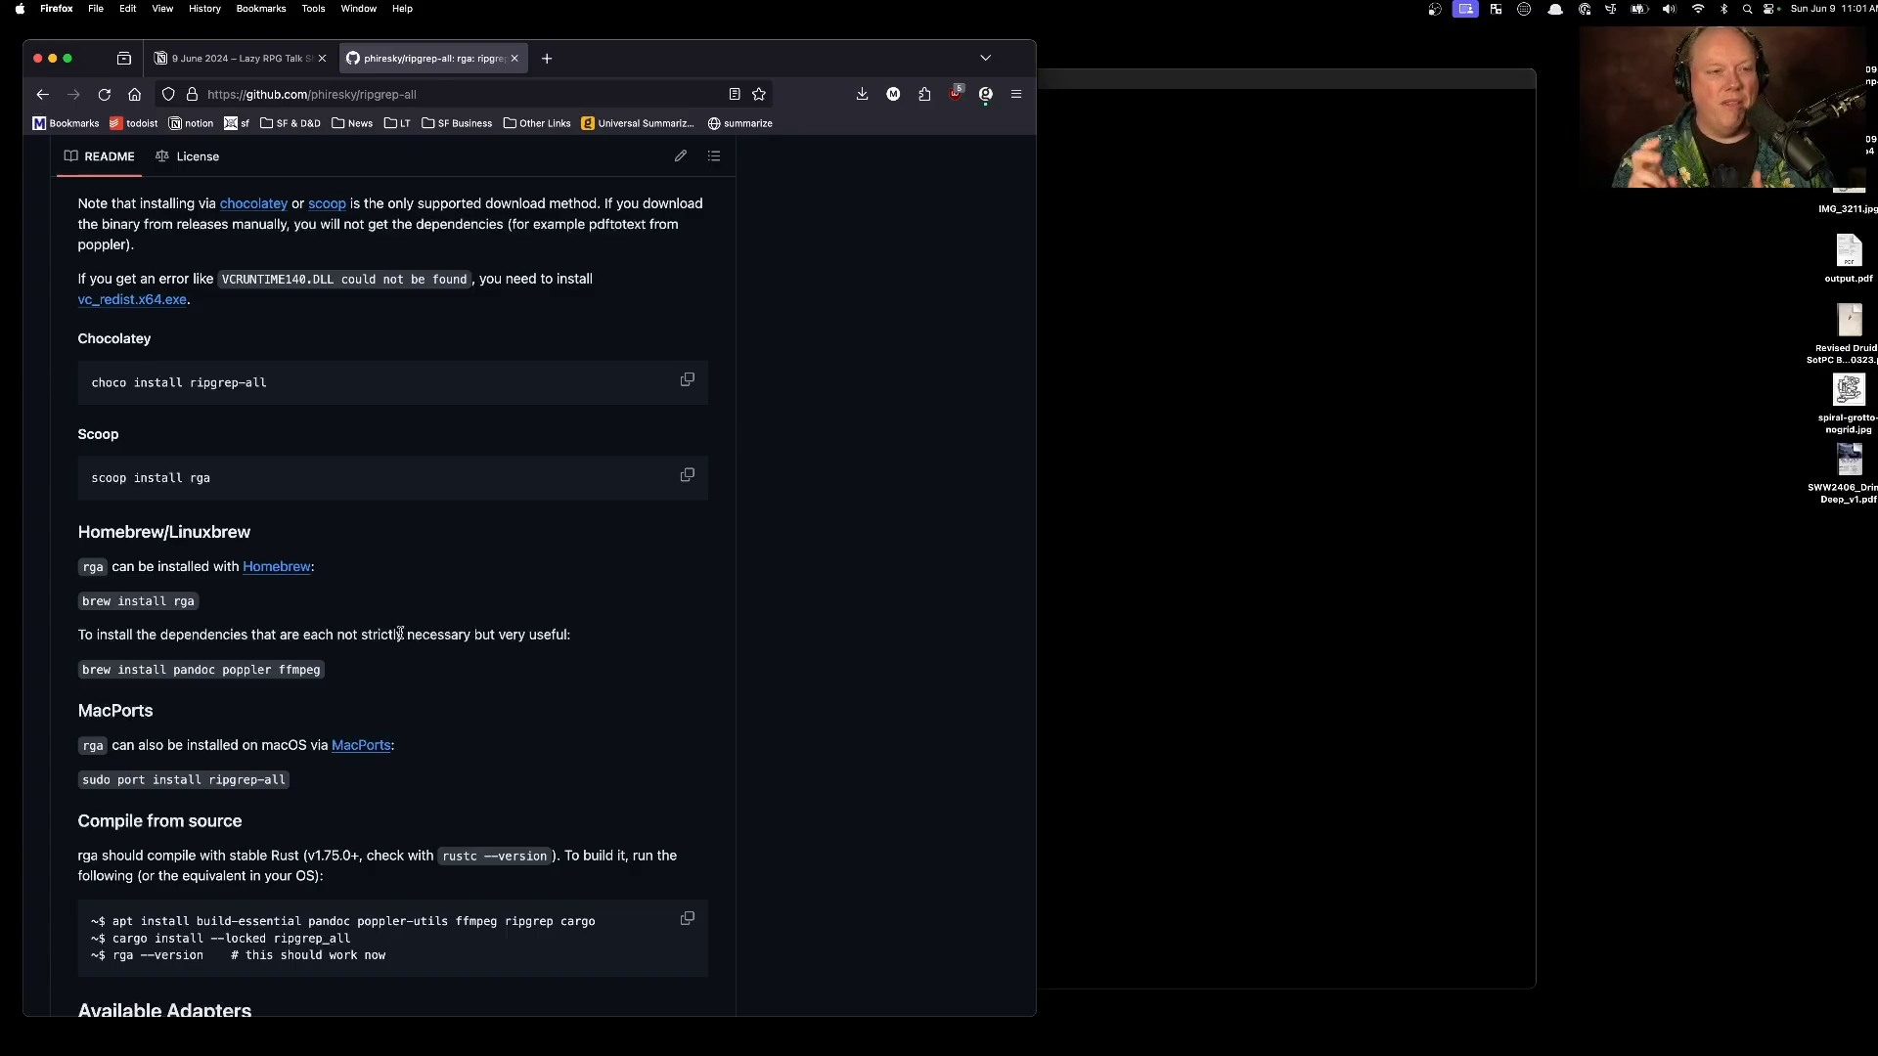
scroll(400, 634, down, 5)
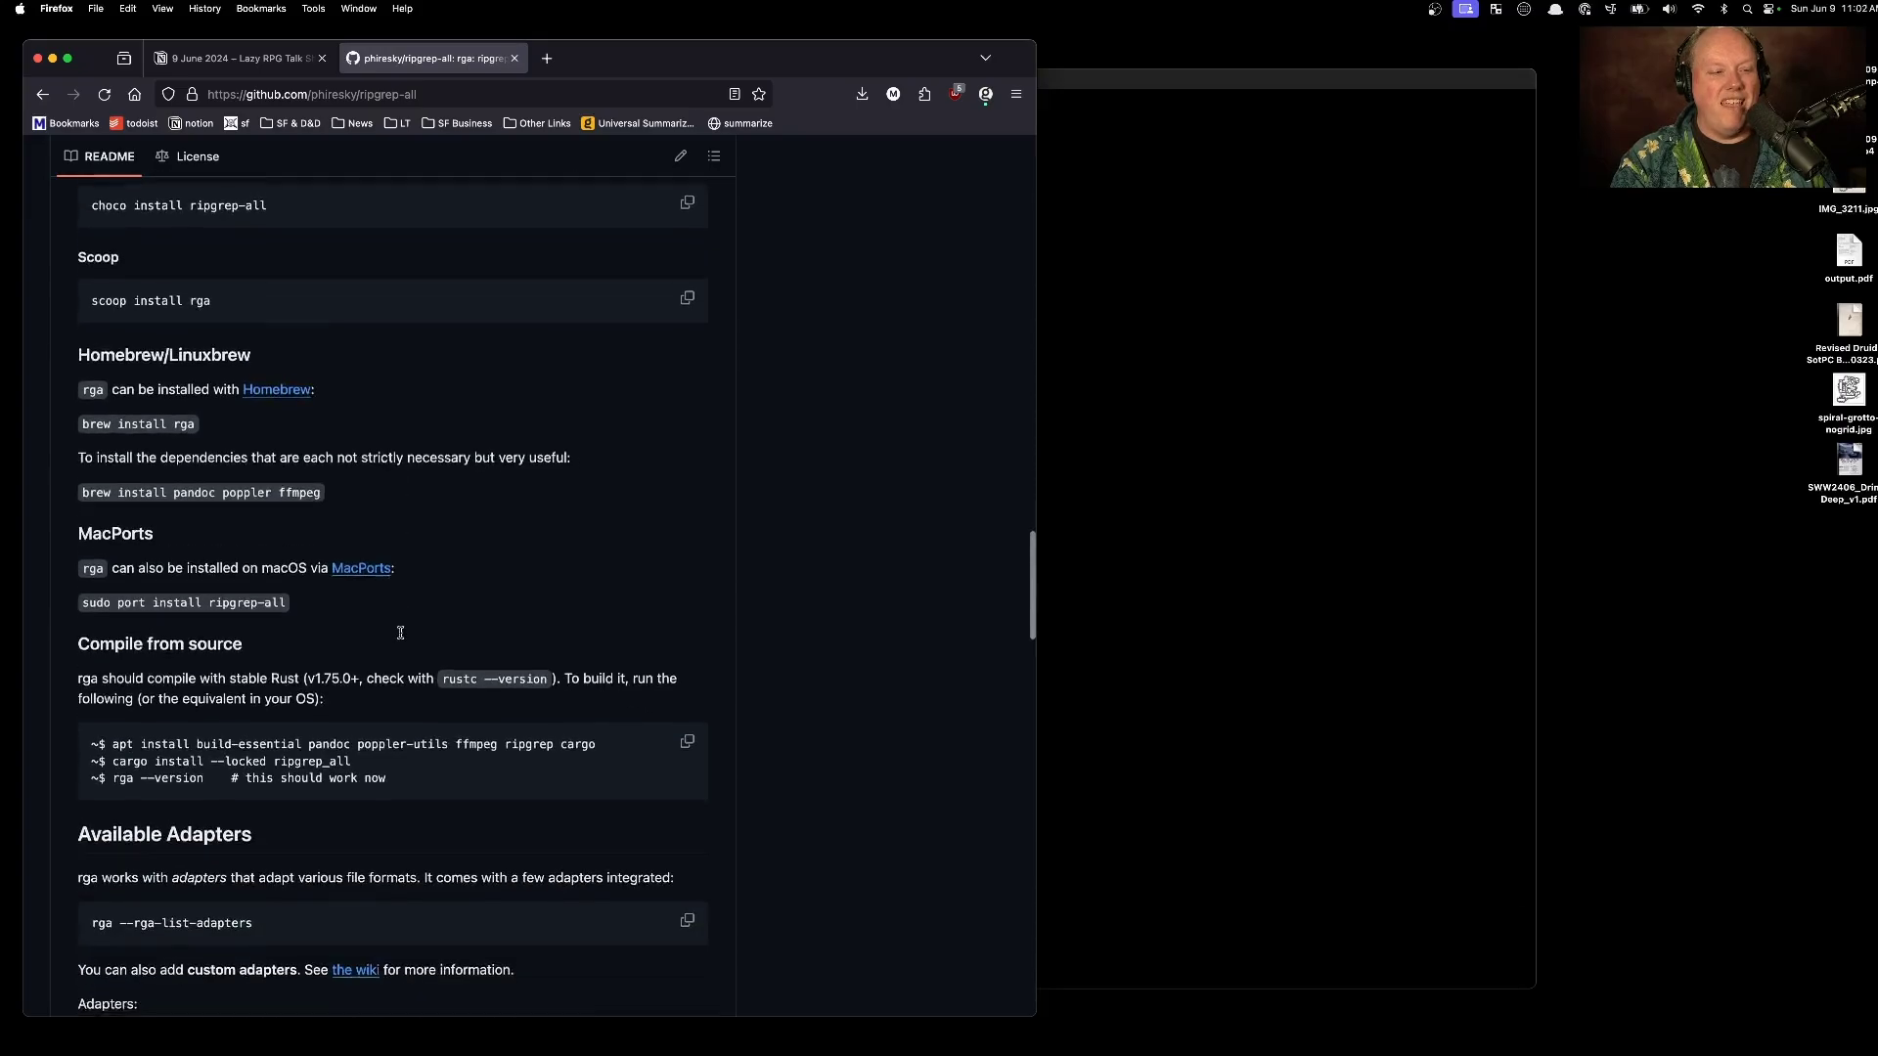
Step: Switch to Terminal with the browser window minimized, change to the RPGs directory and clear the screen
click(1138, 535)
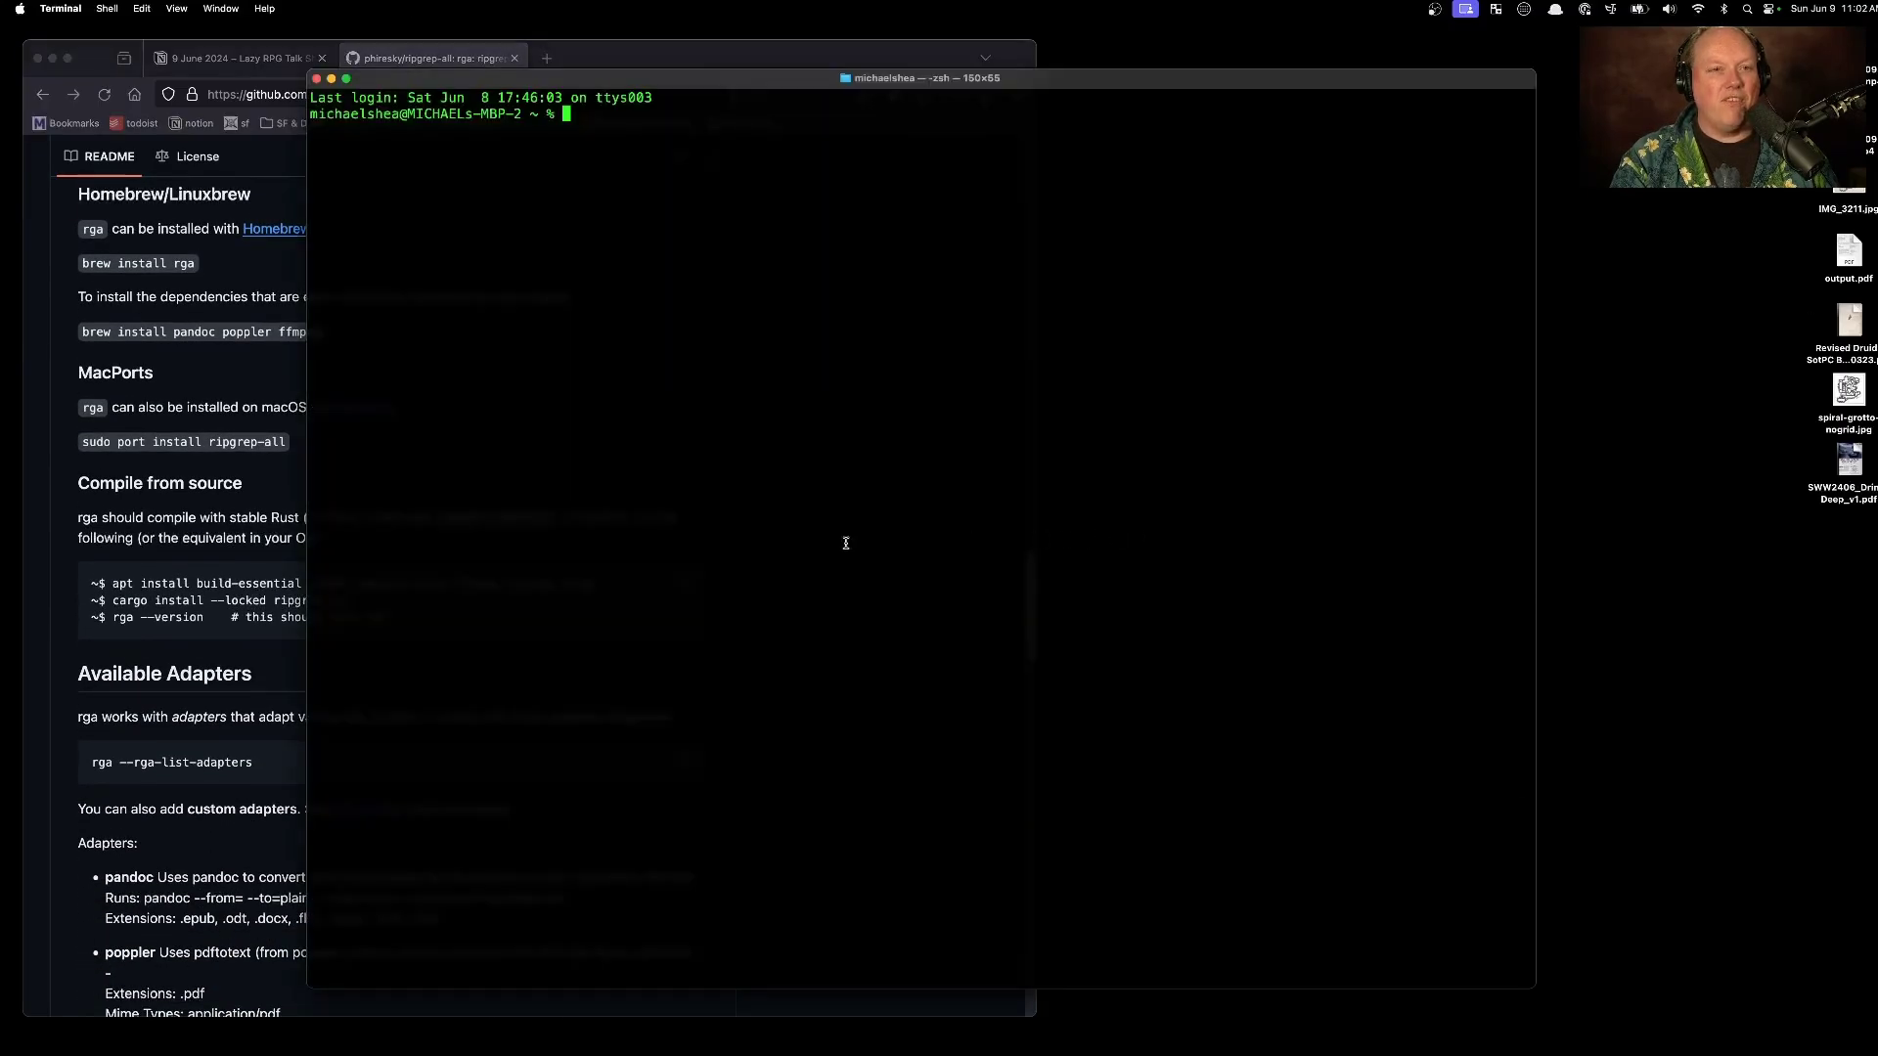
click(52, 57)
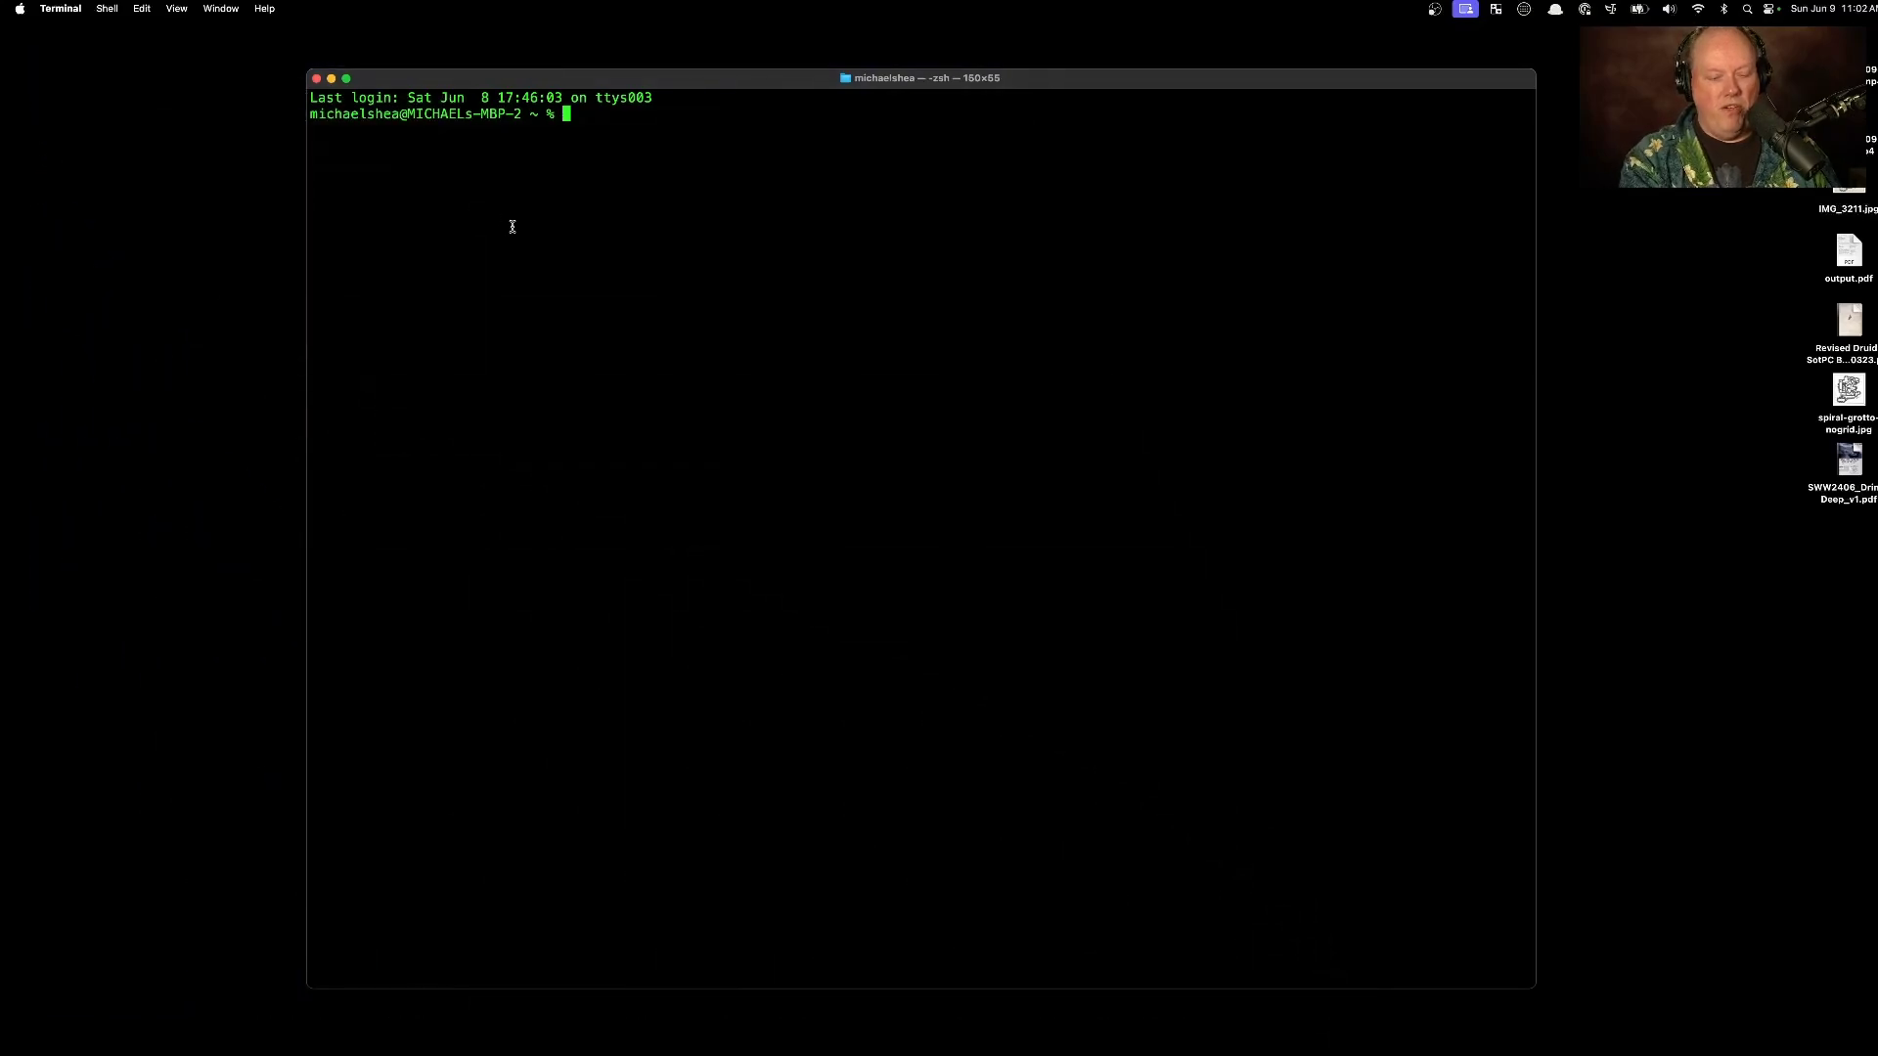
text(cd Do)
key(Tab)
text(RPGs)
key(Return)
text(clear)
key(Return)
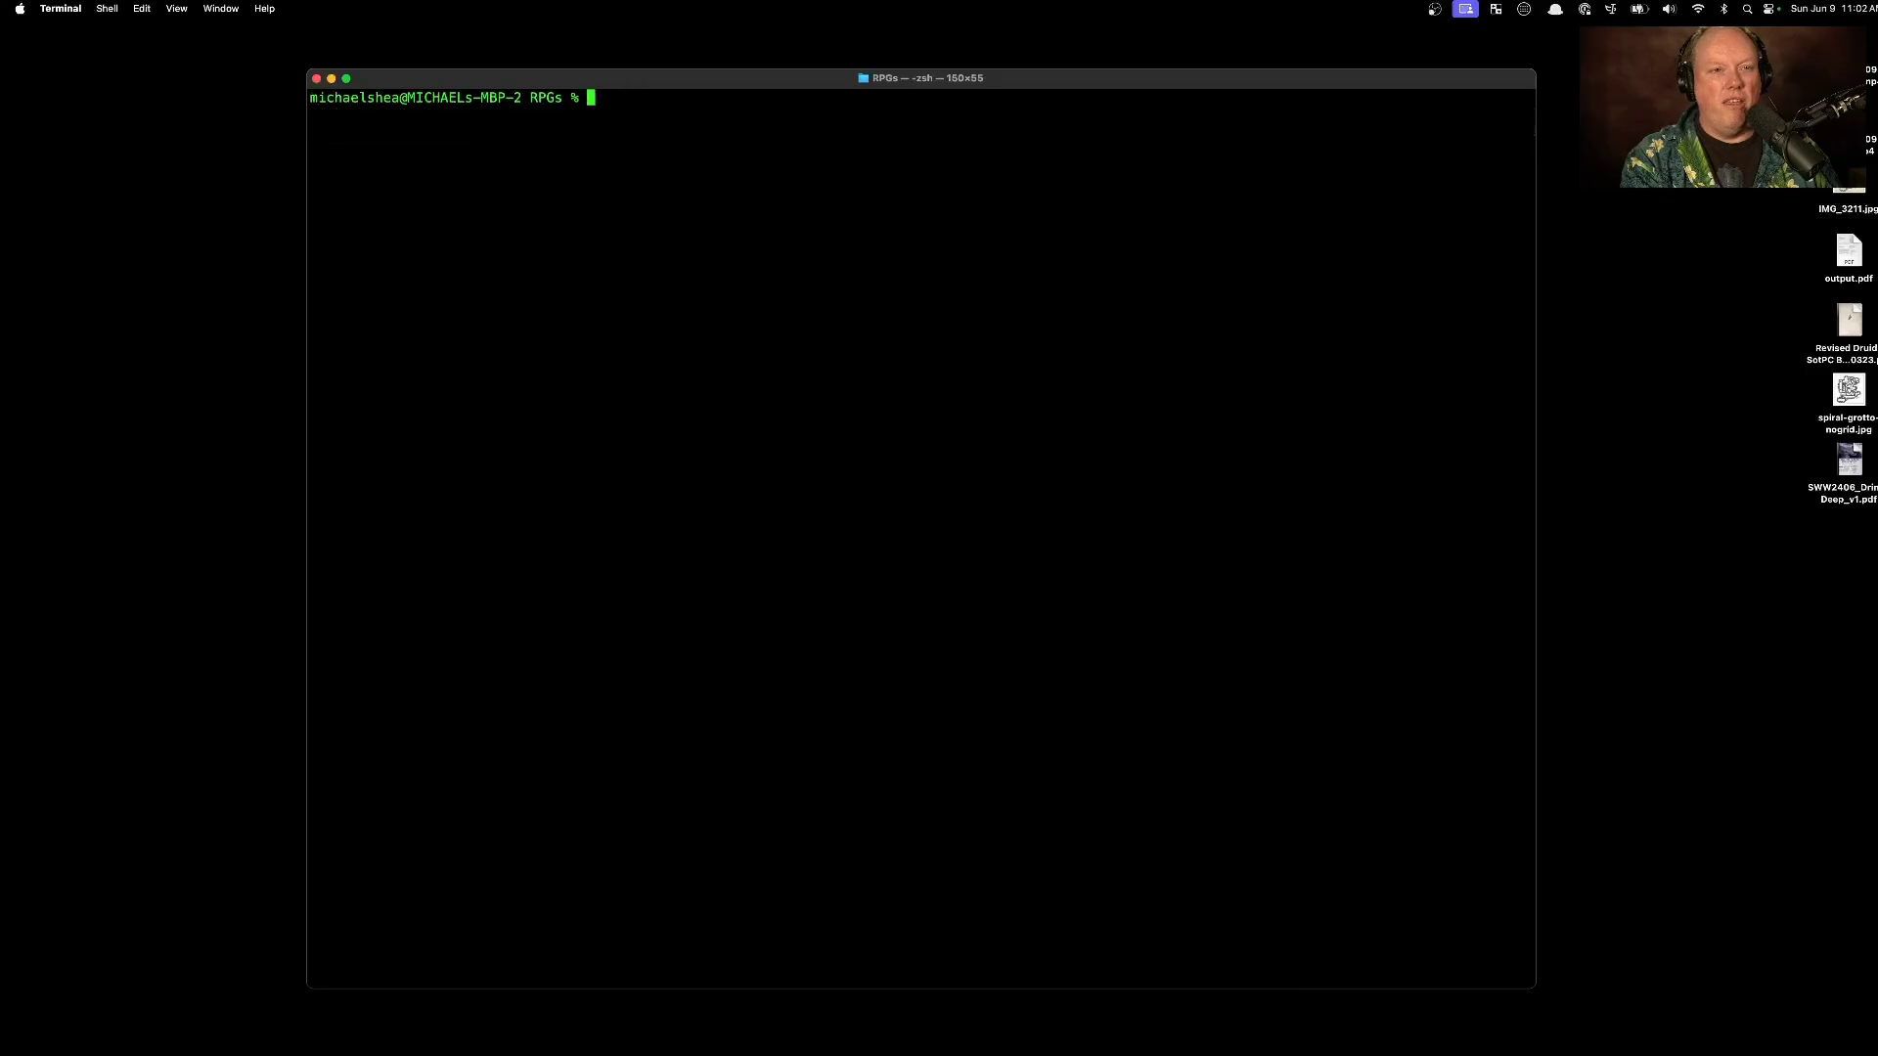
Step: Run "rga-fzf camazotz" to search the contents of the files in the RPGs directory
text(rg)
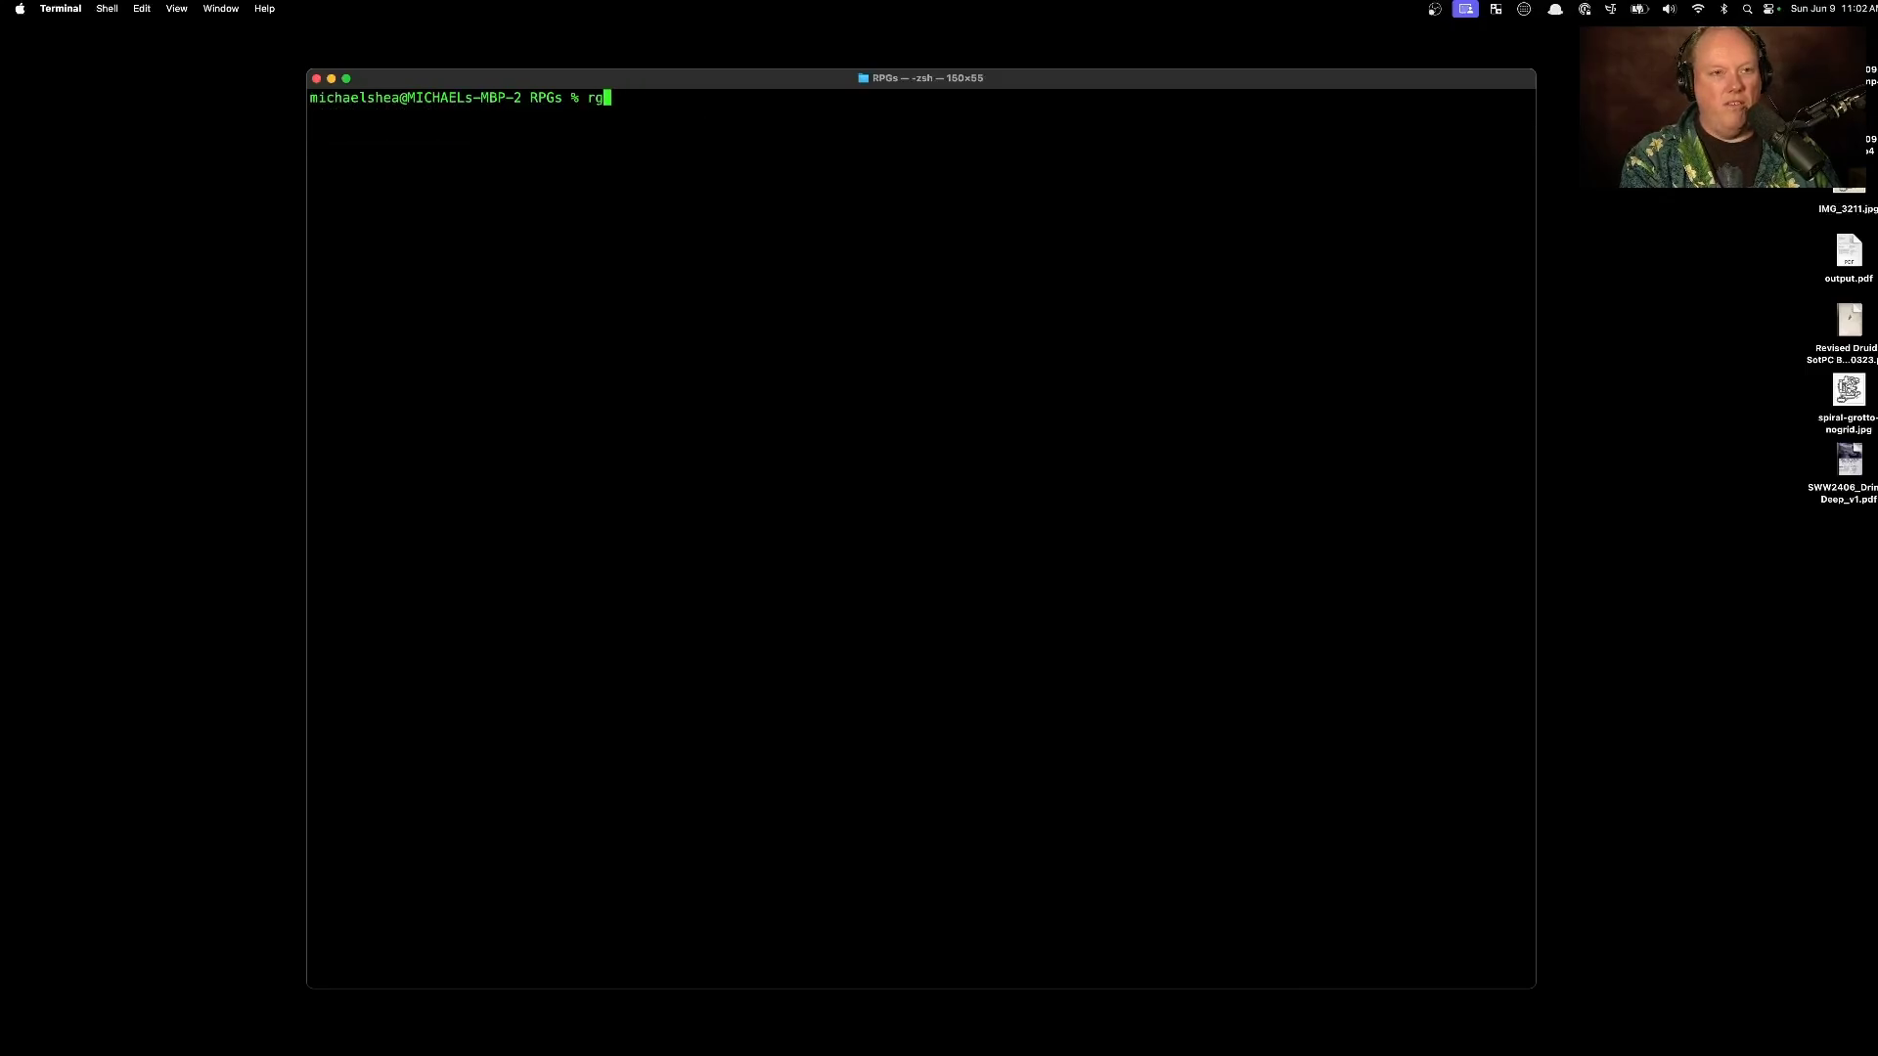
key(Tab)
text(-fzf)
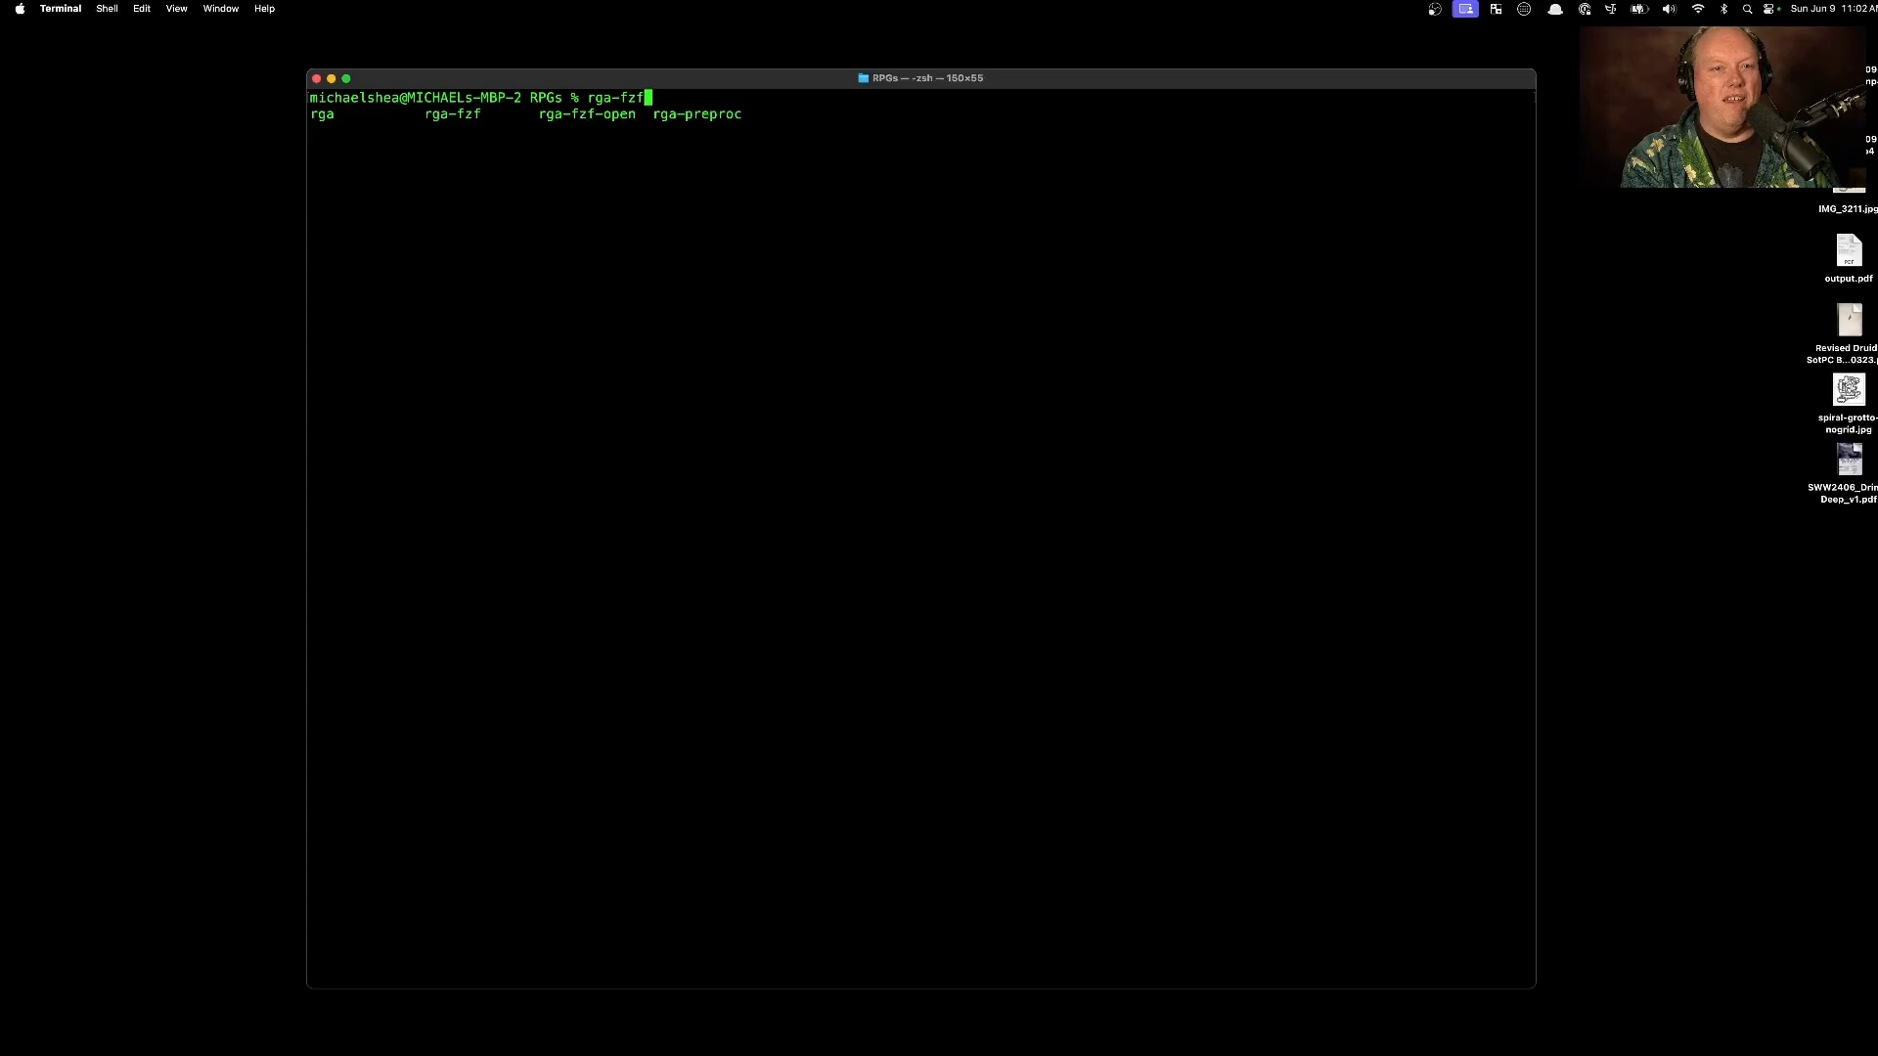
text( ca)
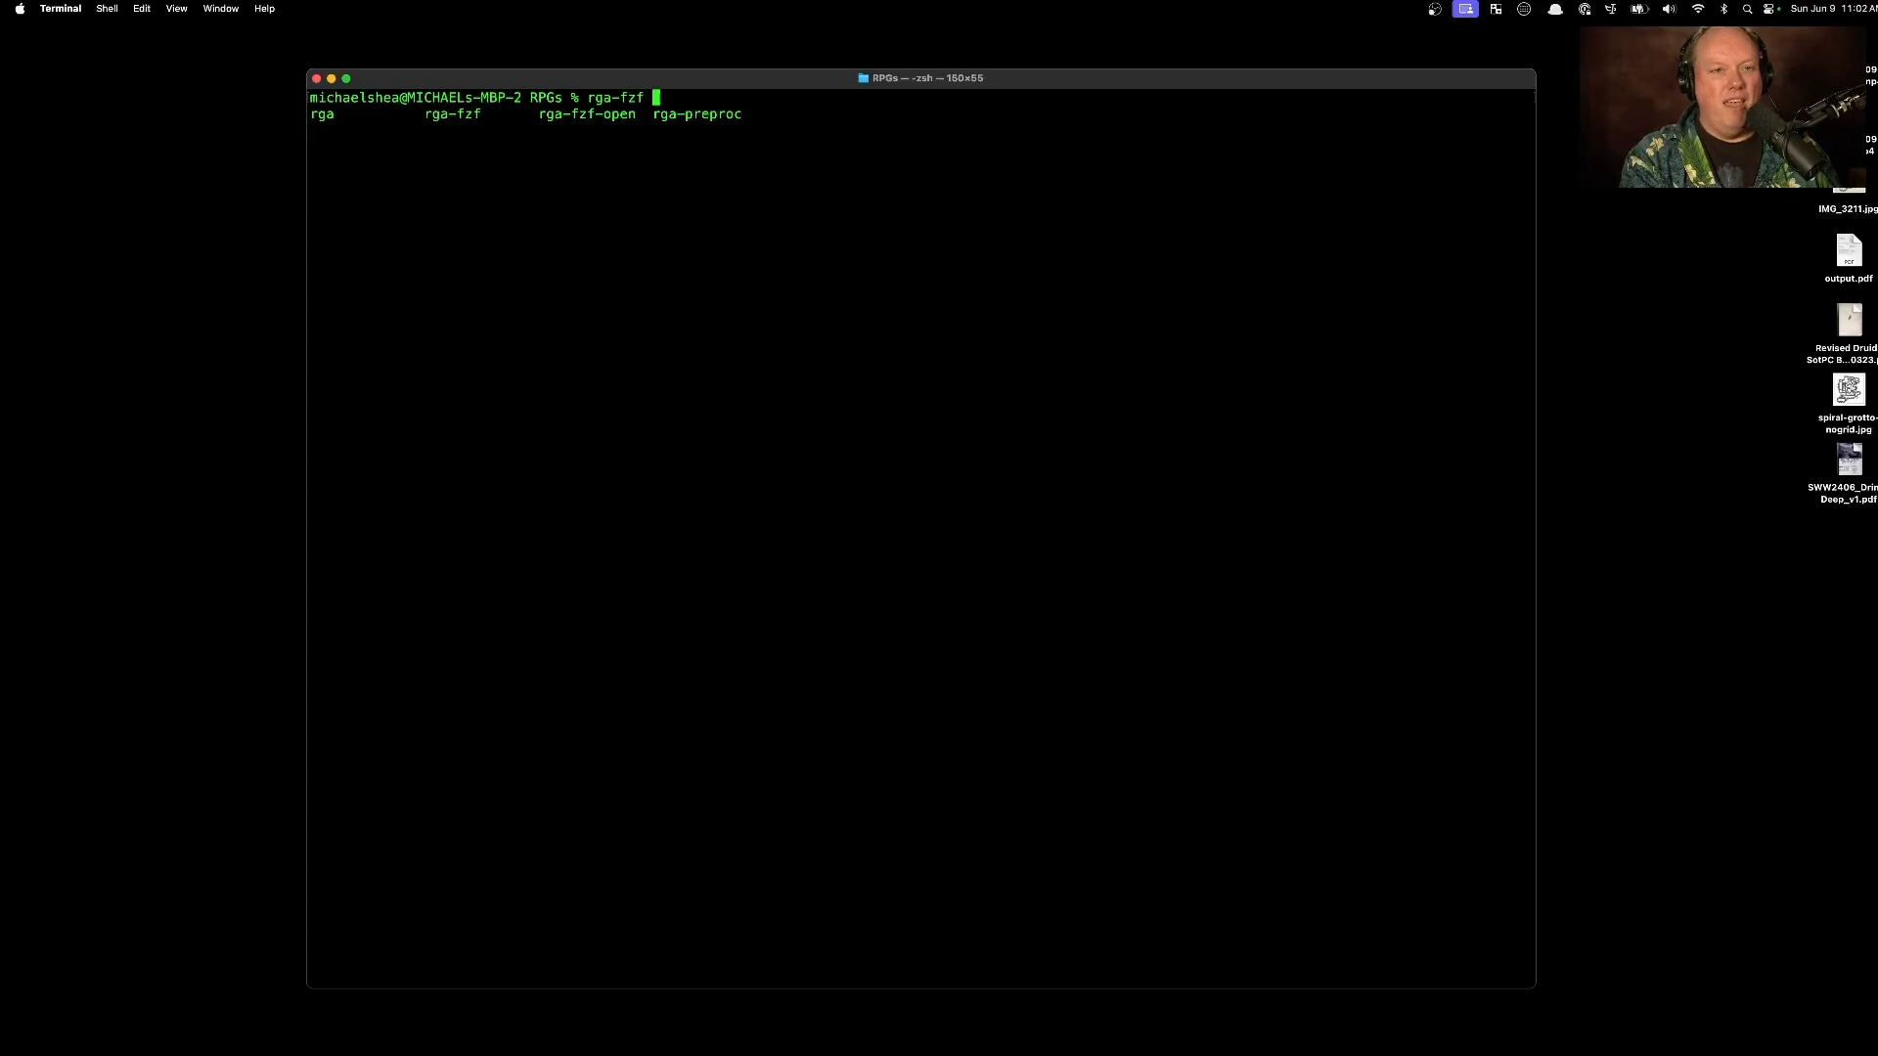
text(mazotz)
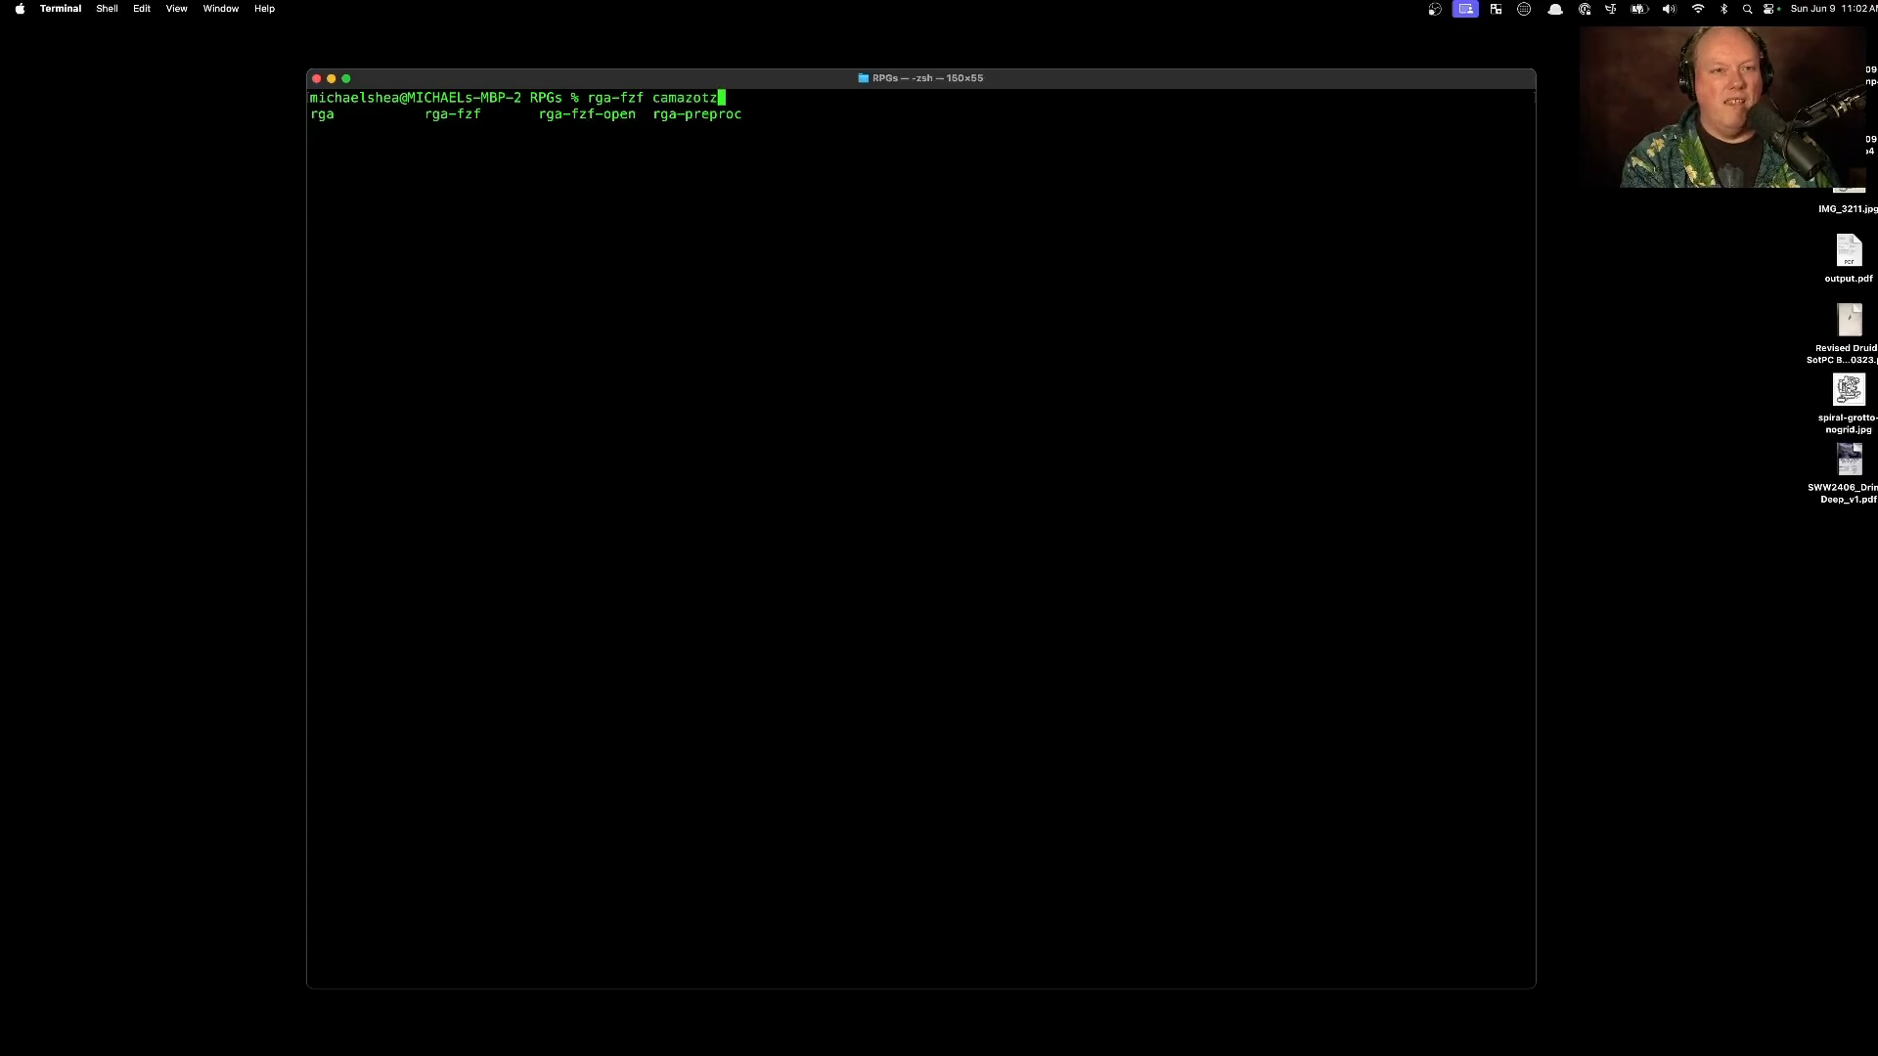
key(Return)
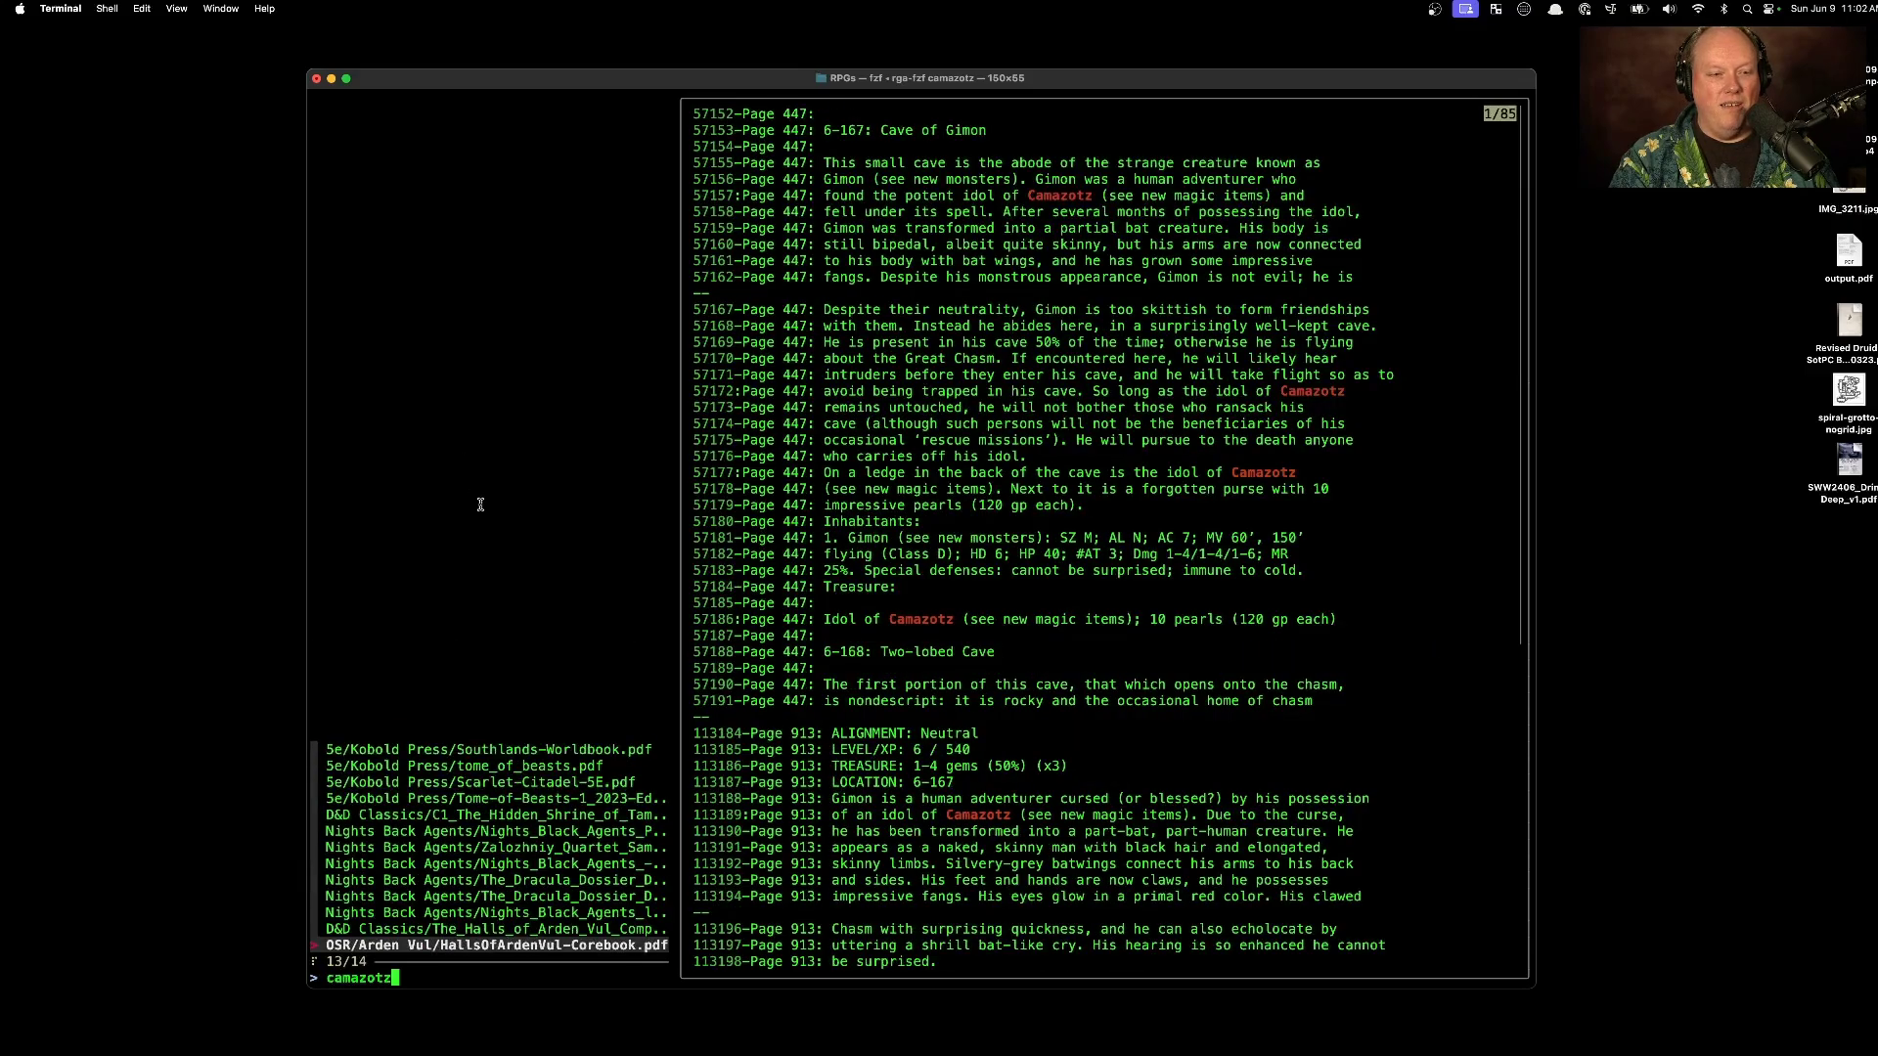
Step: Step through the list of PDFs matching "camazotz" and preview the passages found in each one
key(Up)
key(Up)
key(Up)
key(Up)
key(Up)
key(Up)
key(Up)
key(Up)
key(Up)
key(Up)
key(Up)
key(Up)
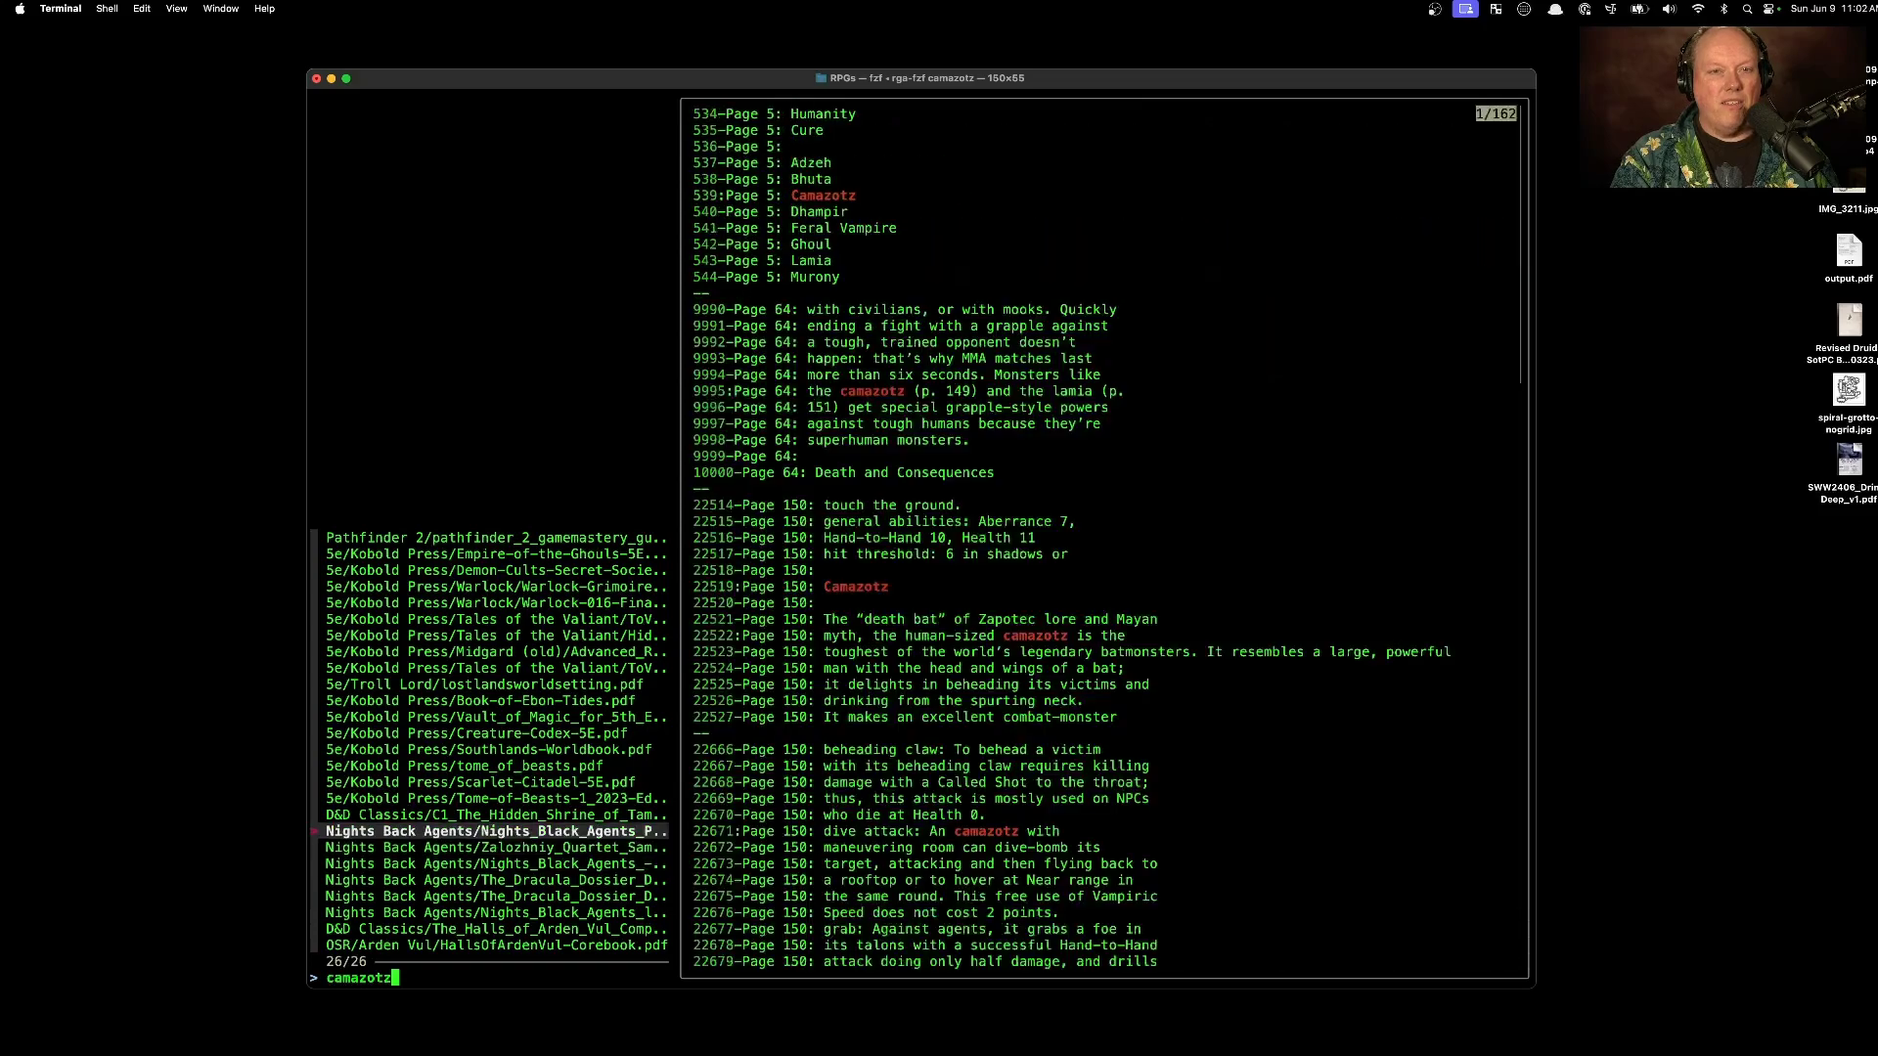
key(Up)
key(Down)
key(Up)
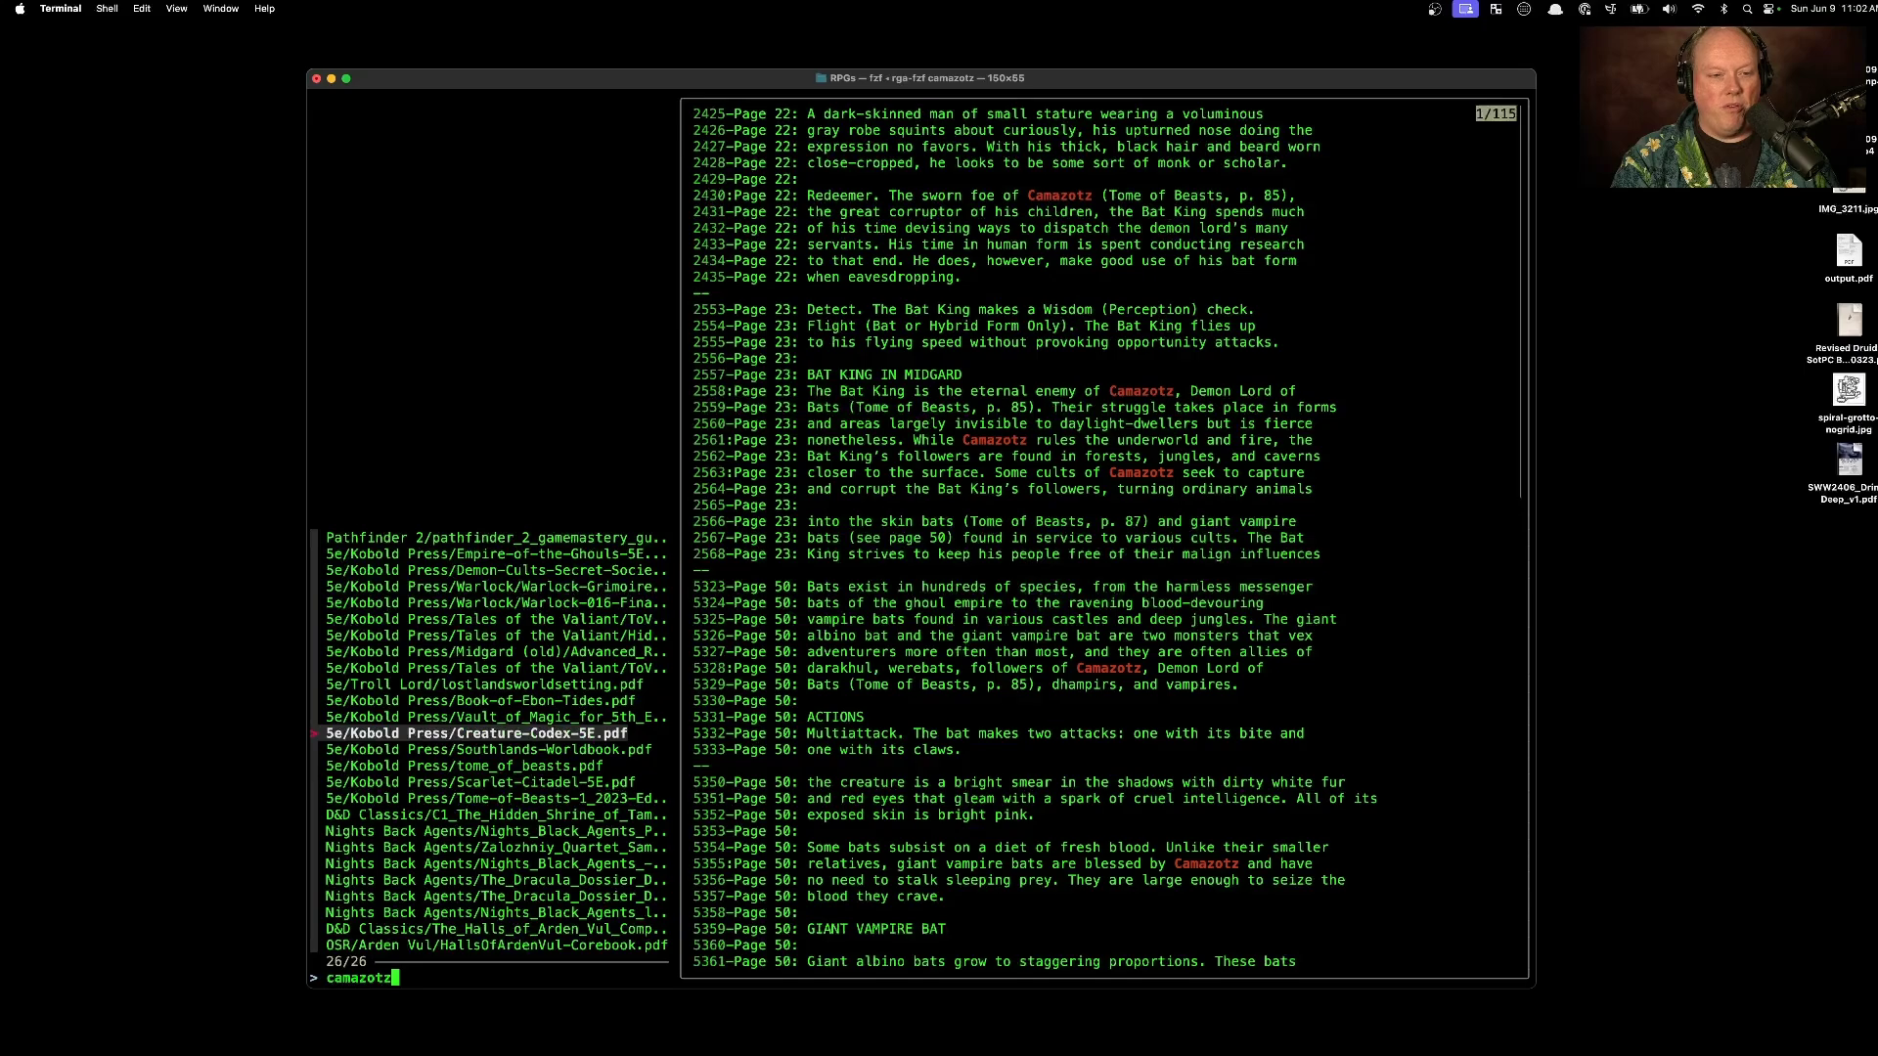
key(Up)
key(Down)
key(Down)
key(Down)
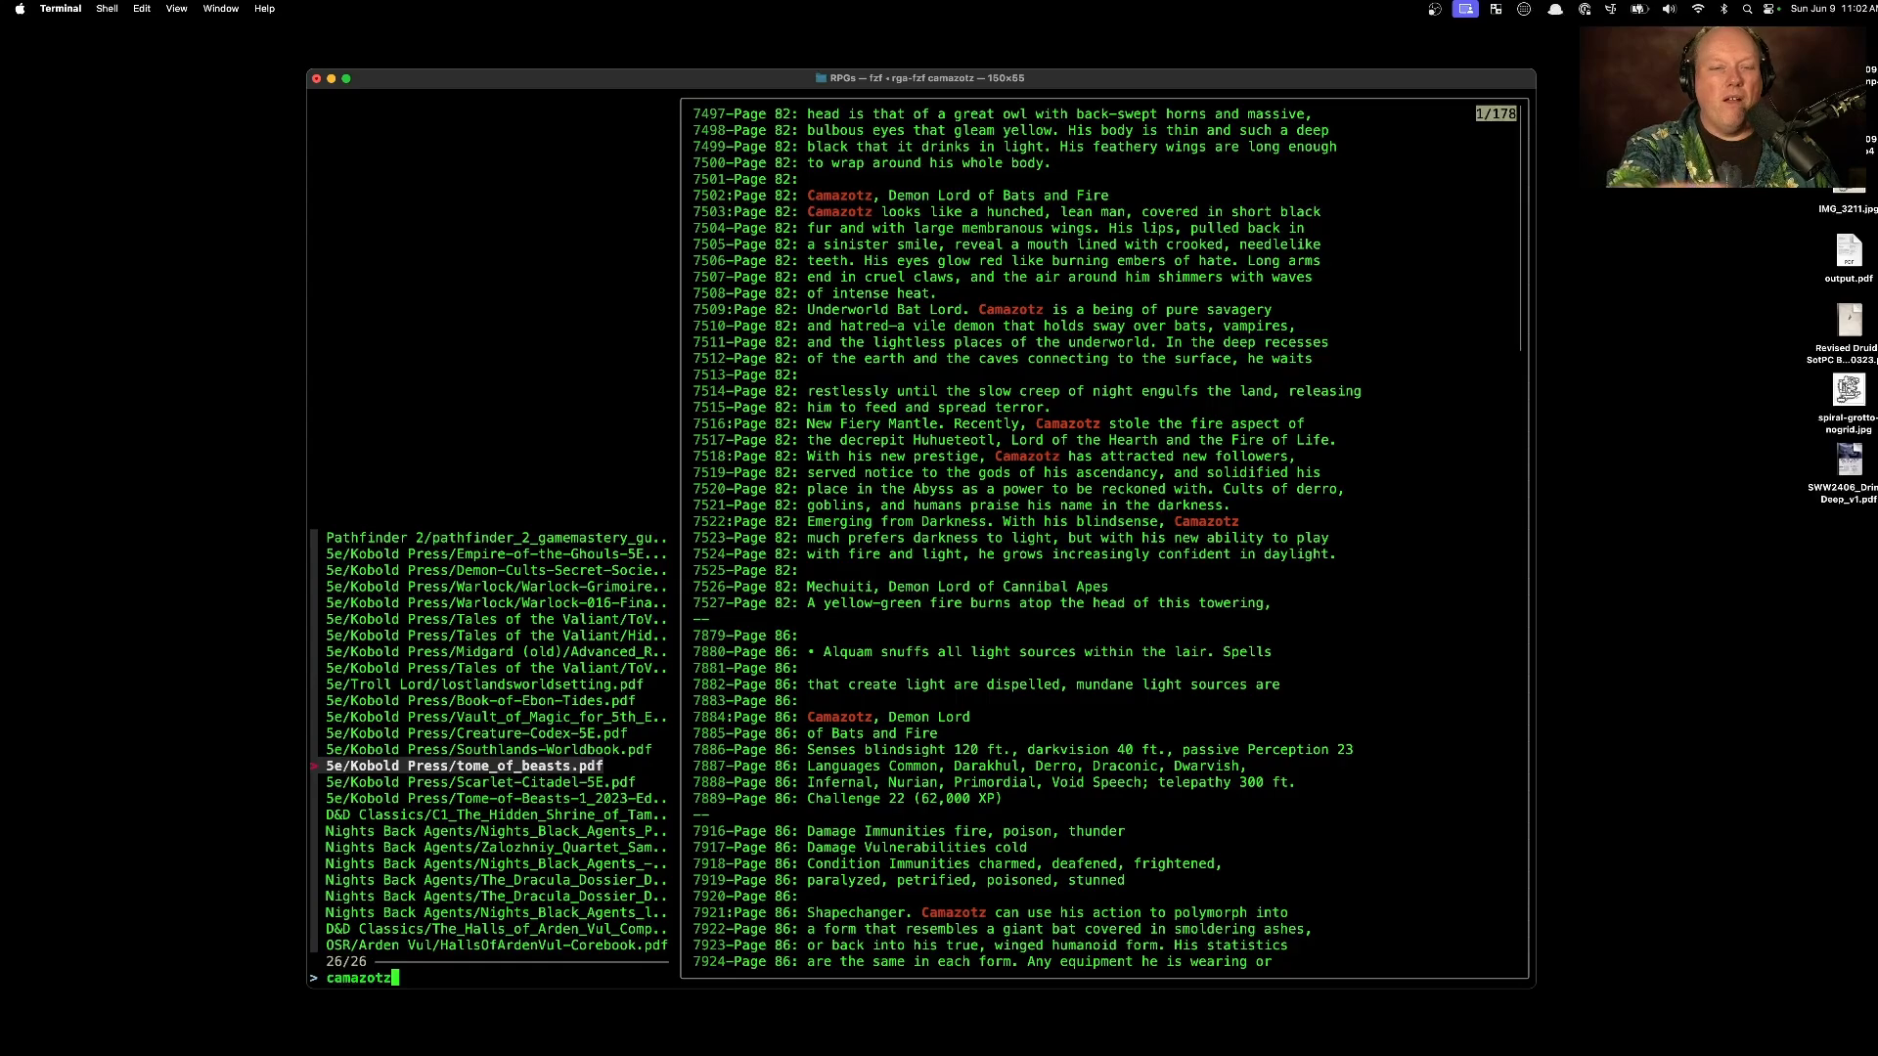
key(Up)
key(Up)
key(Down)
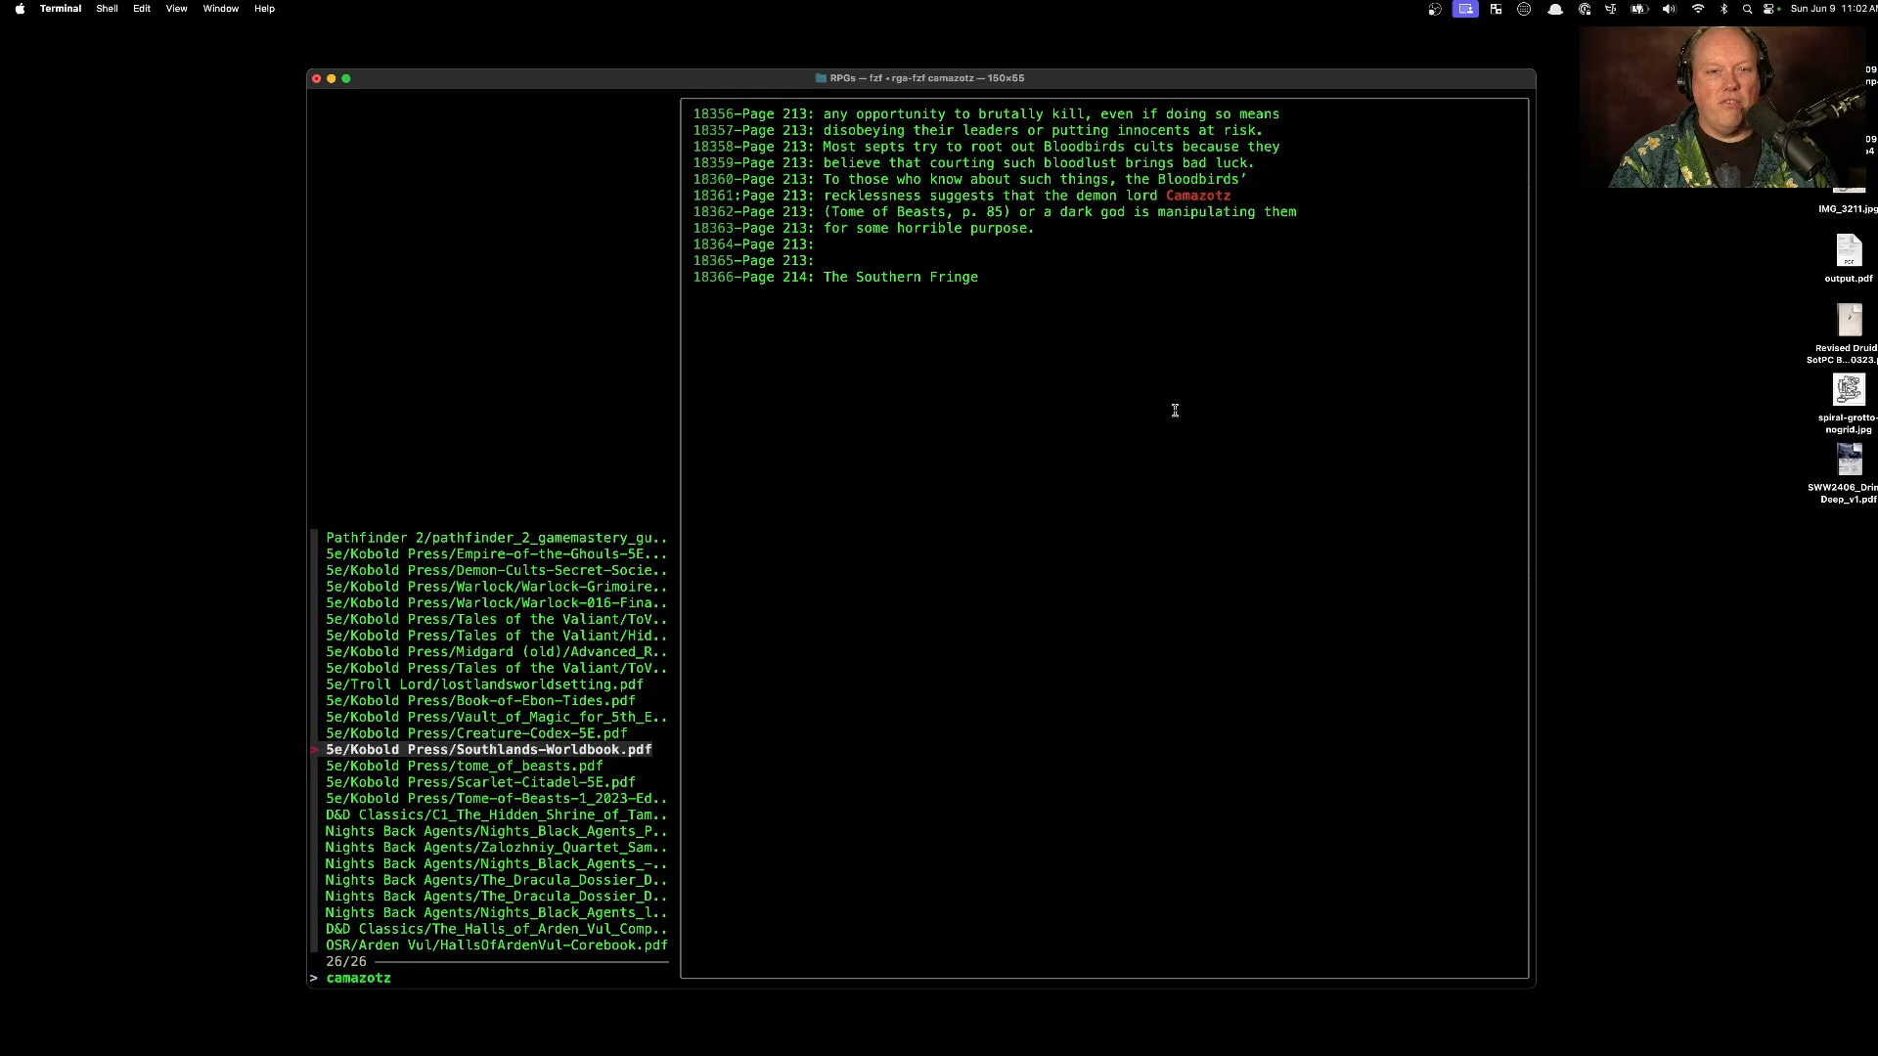
Step: Select 5e/Kobold Press/tome_of_beasts.pdf in the results and read through its Camazotz passages in the preview
click(531, 716)
key(Down)
key(Down)
key(Down)
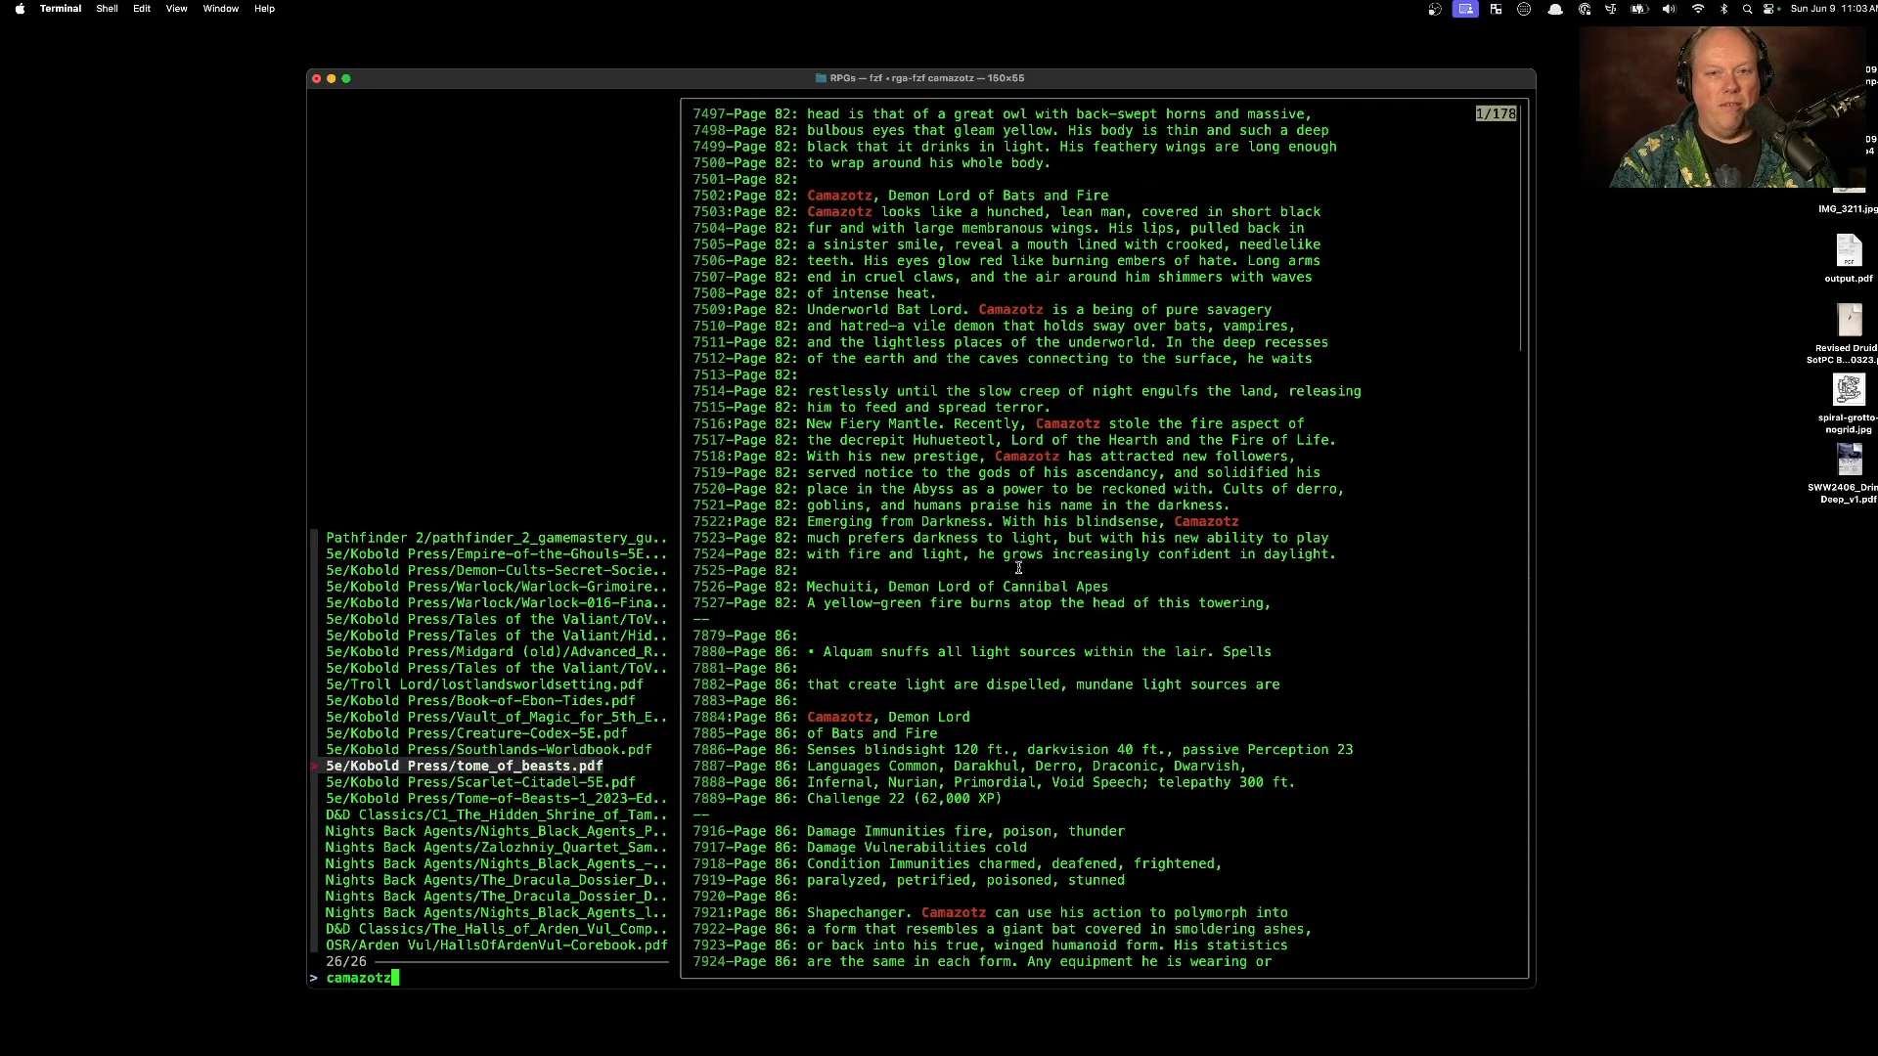
scroll(1019, 569, down, 10)
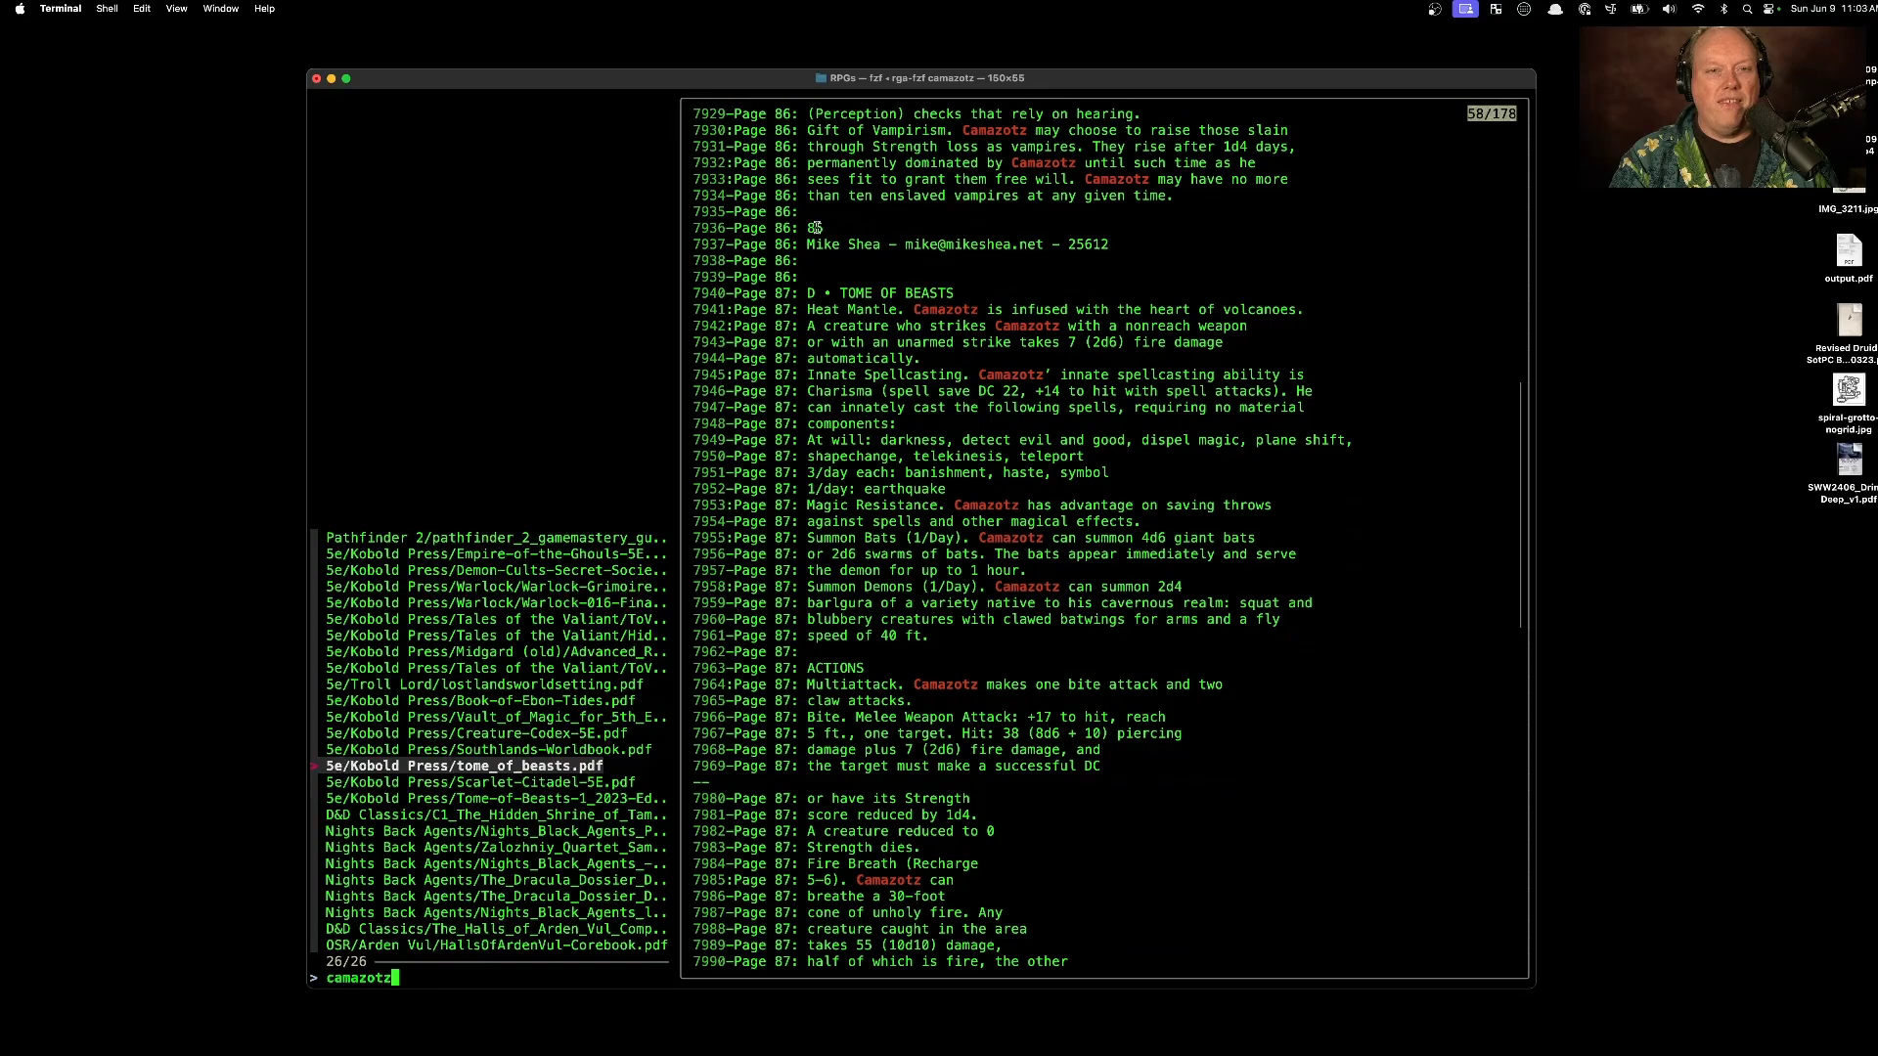
scroll(847, 445, down, 15)
scroll(847, 445, down, 14)
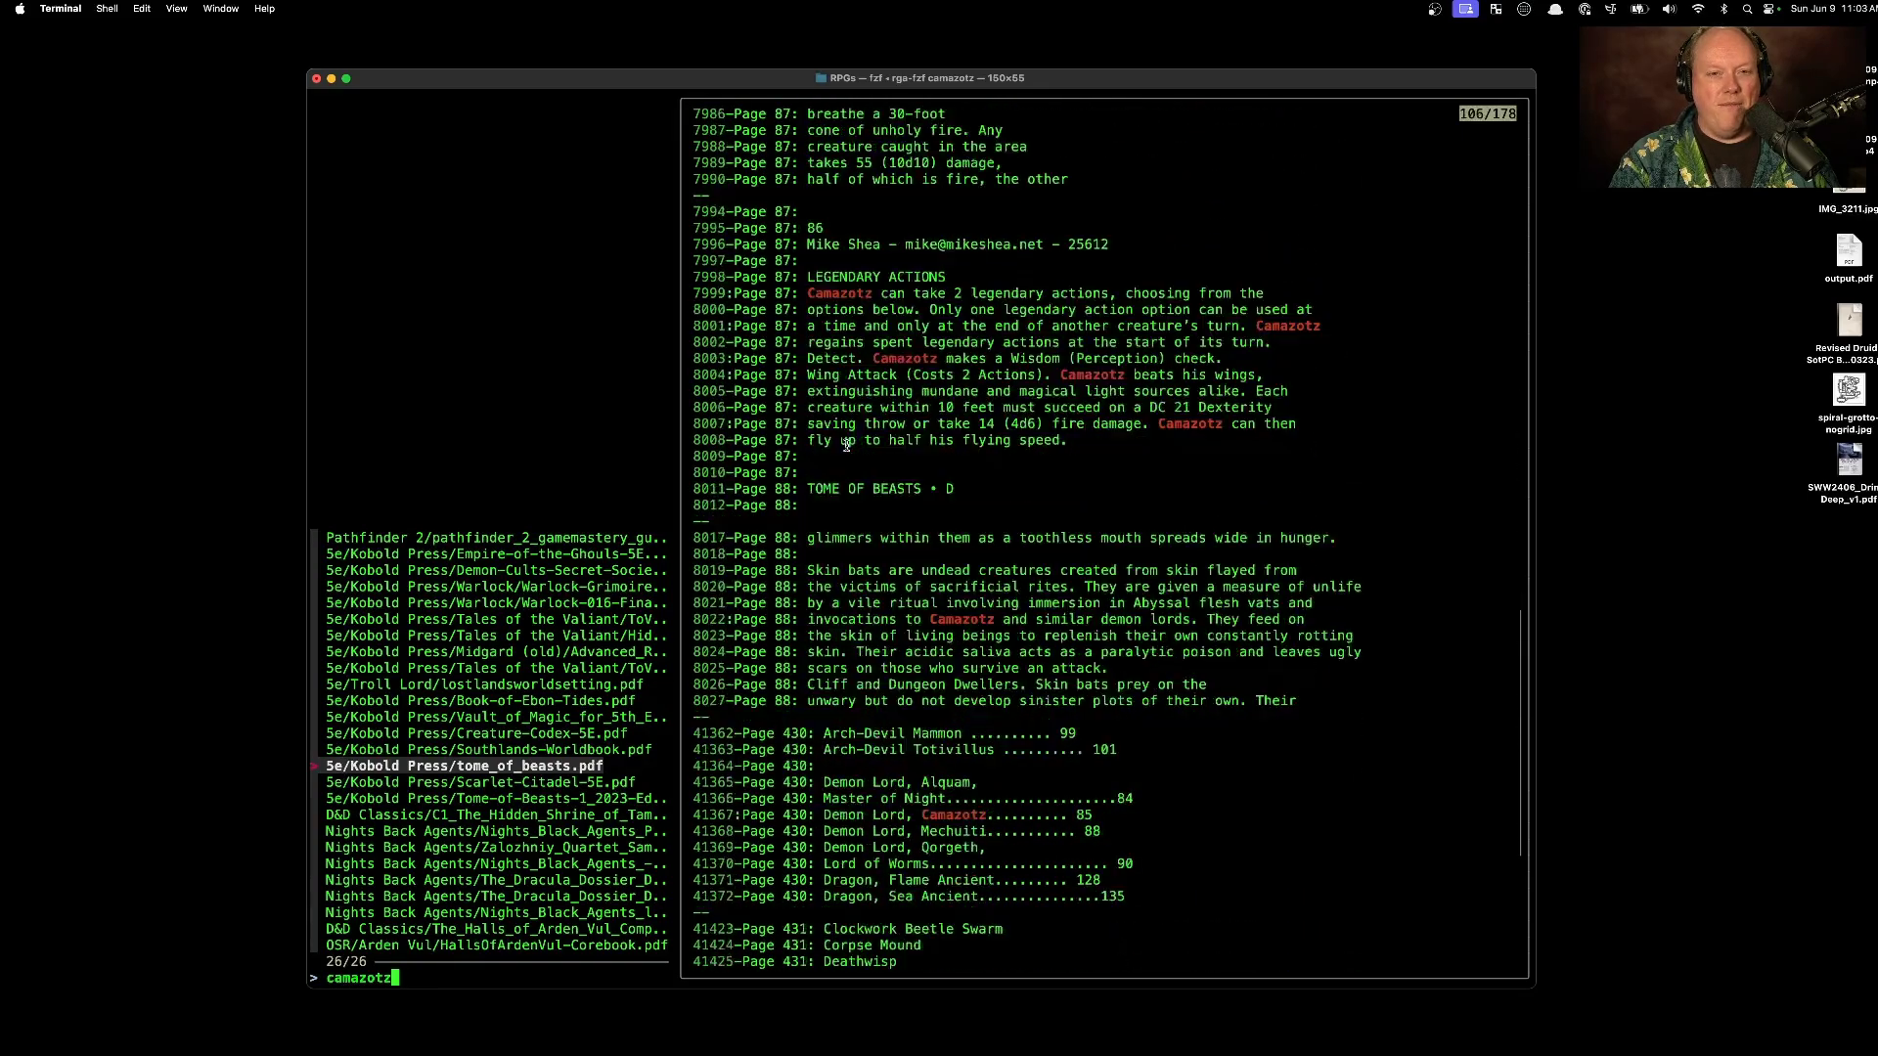
scroll(825, 563, up, 20)
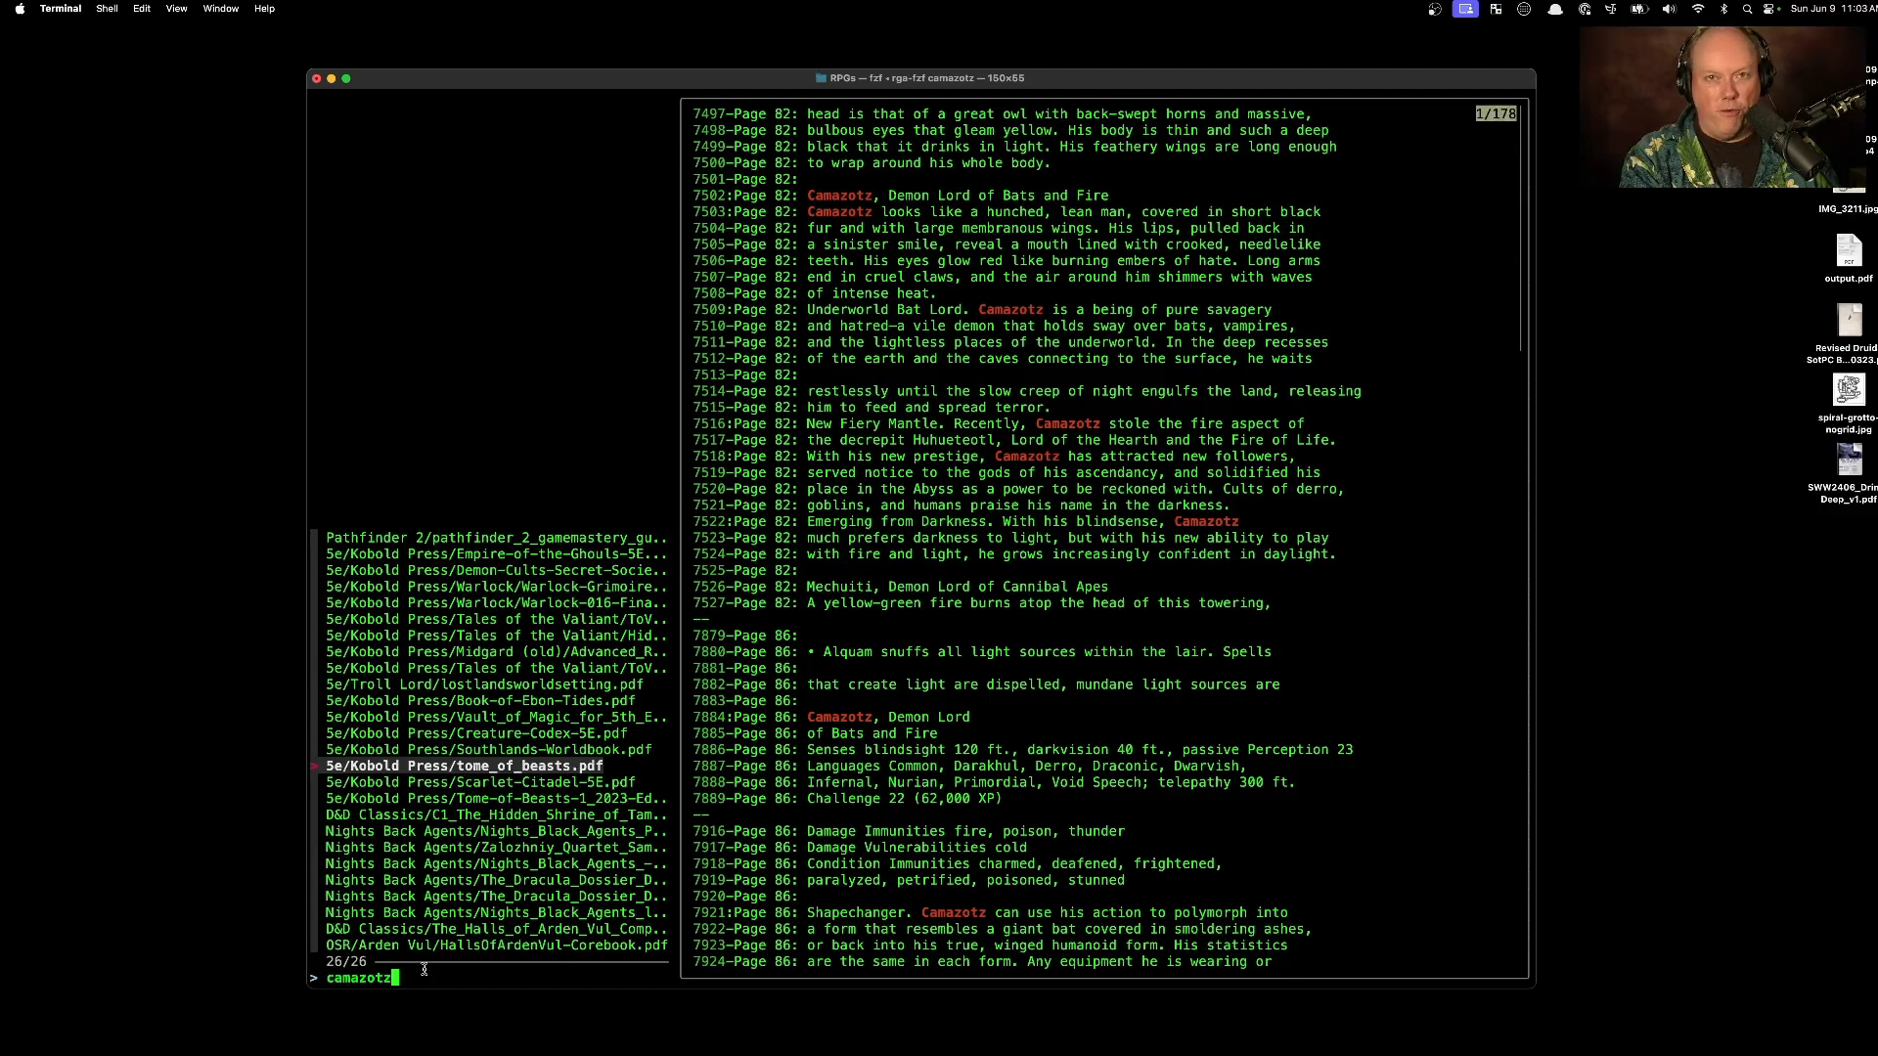
Step: Replace the rga-fzf search term with "nicoforus" to search the library for that name
key(BackSpace)
key(BackSpace)
key(BackSpace)
key(BackSpace)
key(BackSpace)
key(BackSpace)
key(BackSpace)
key(BackSpace)
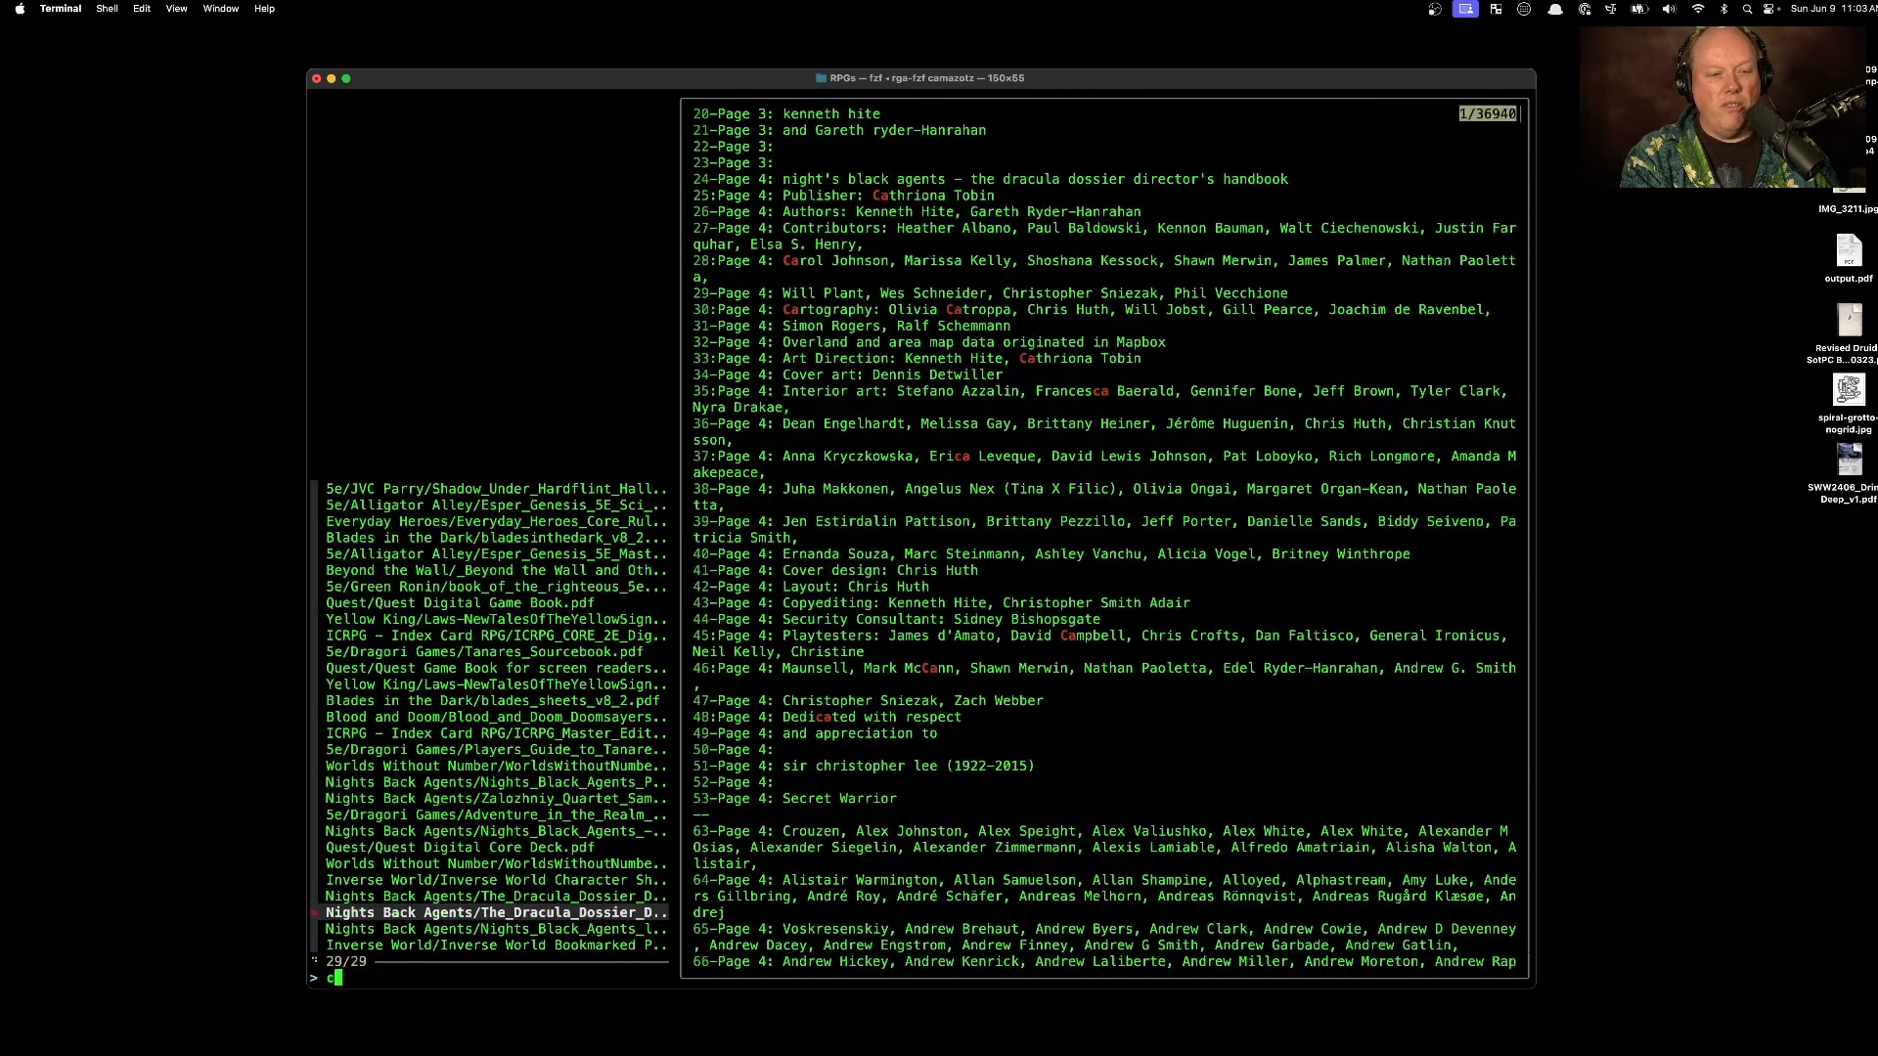
text(nicoforus)
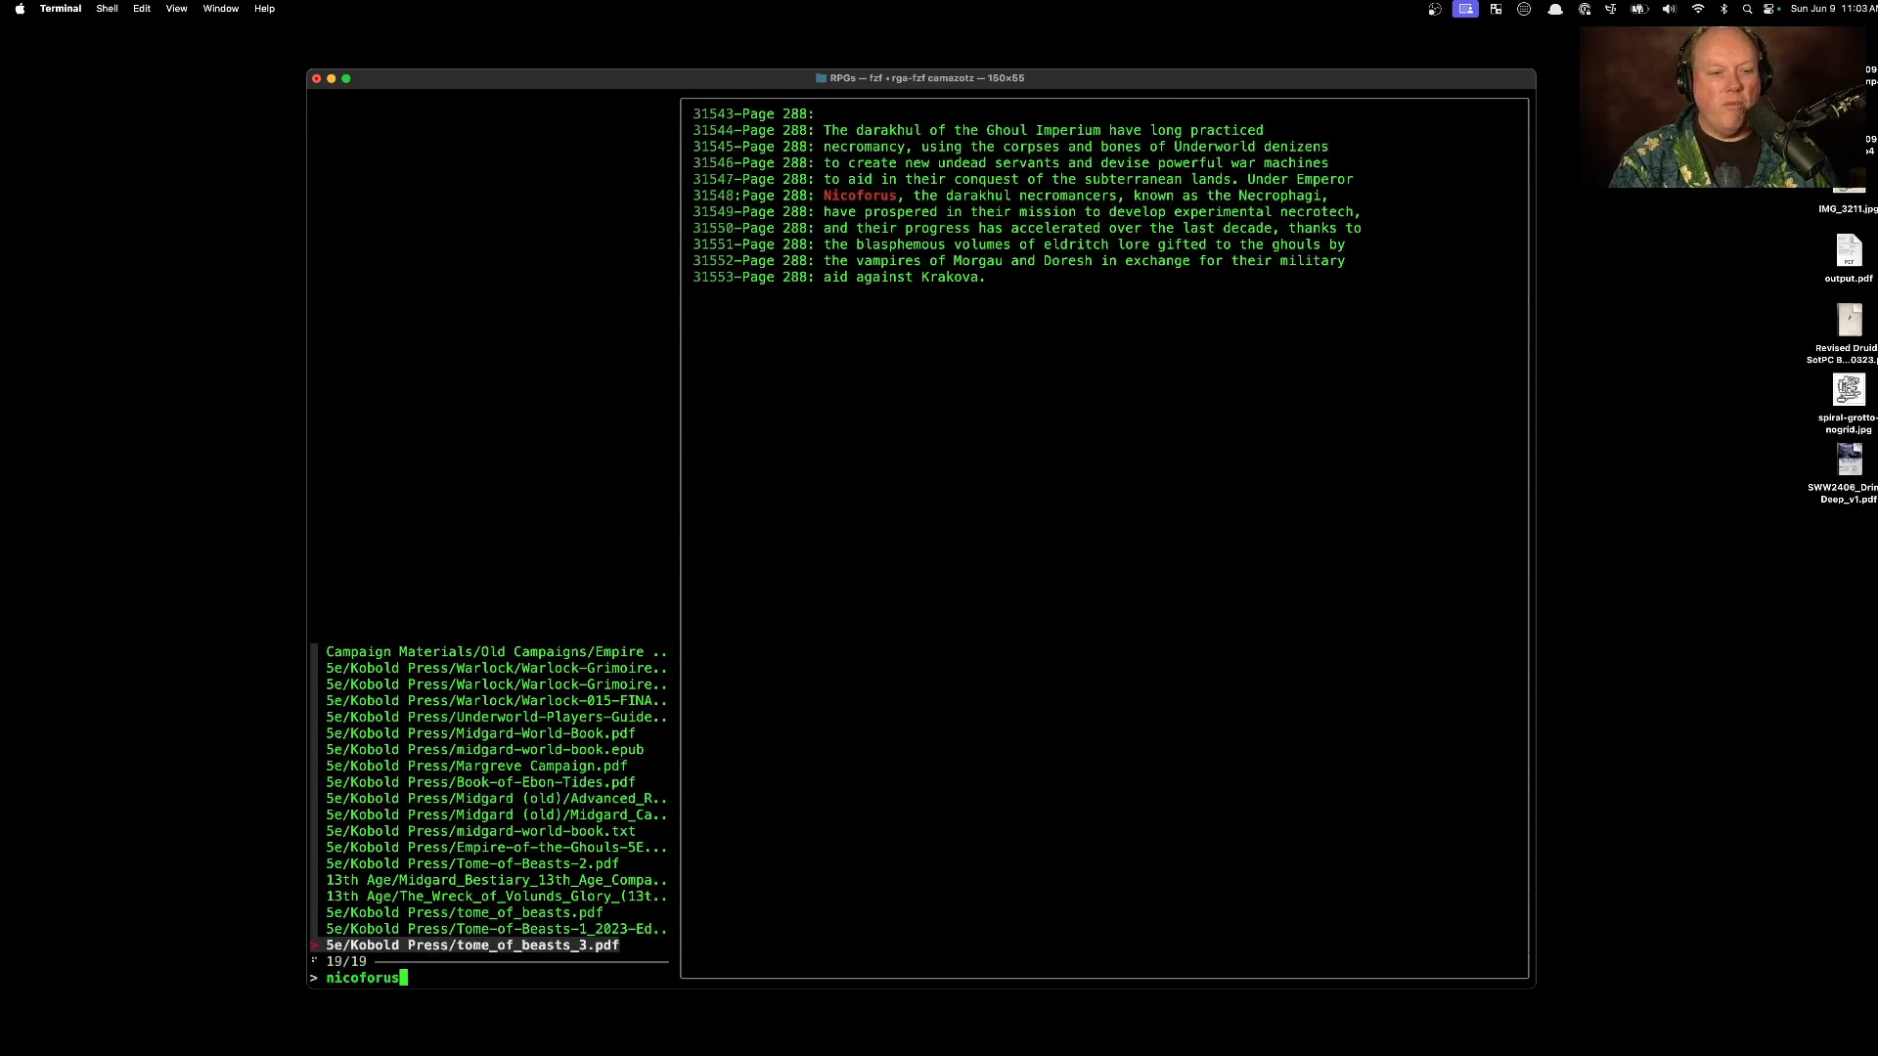
Step: Preview the Nicoforus passages in the Underworld Players Guide, Tome of Beasts 1 (2023) and Book-of-Ebon-Tides.pdf results
key(Up)
key(Up)
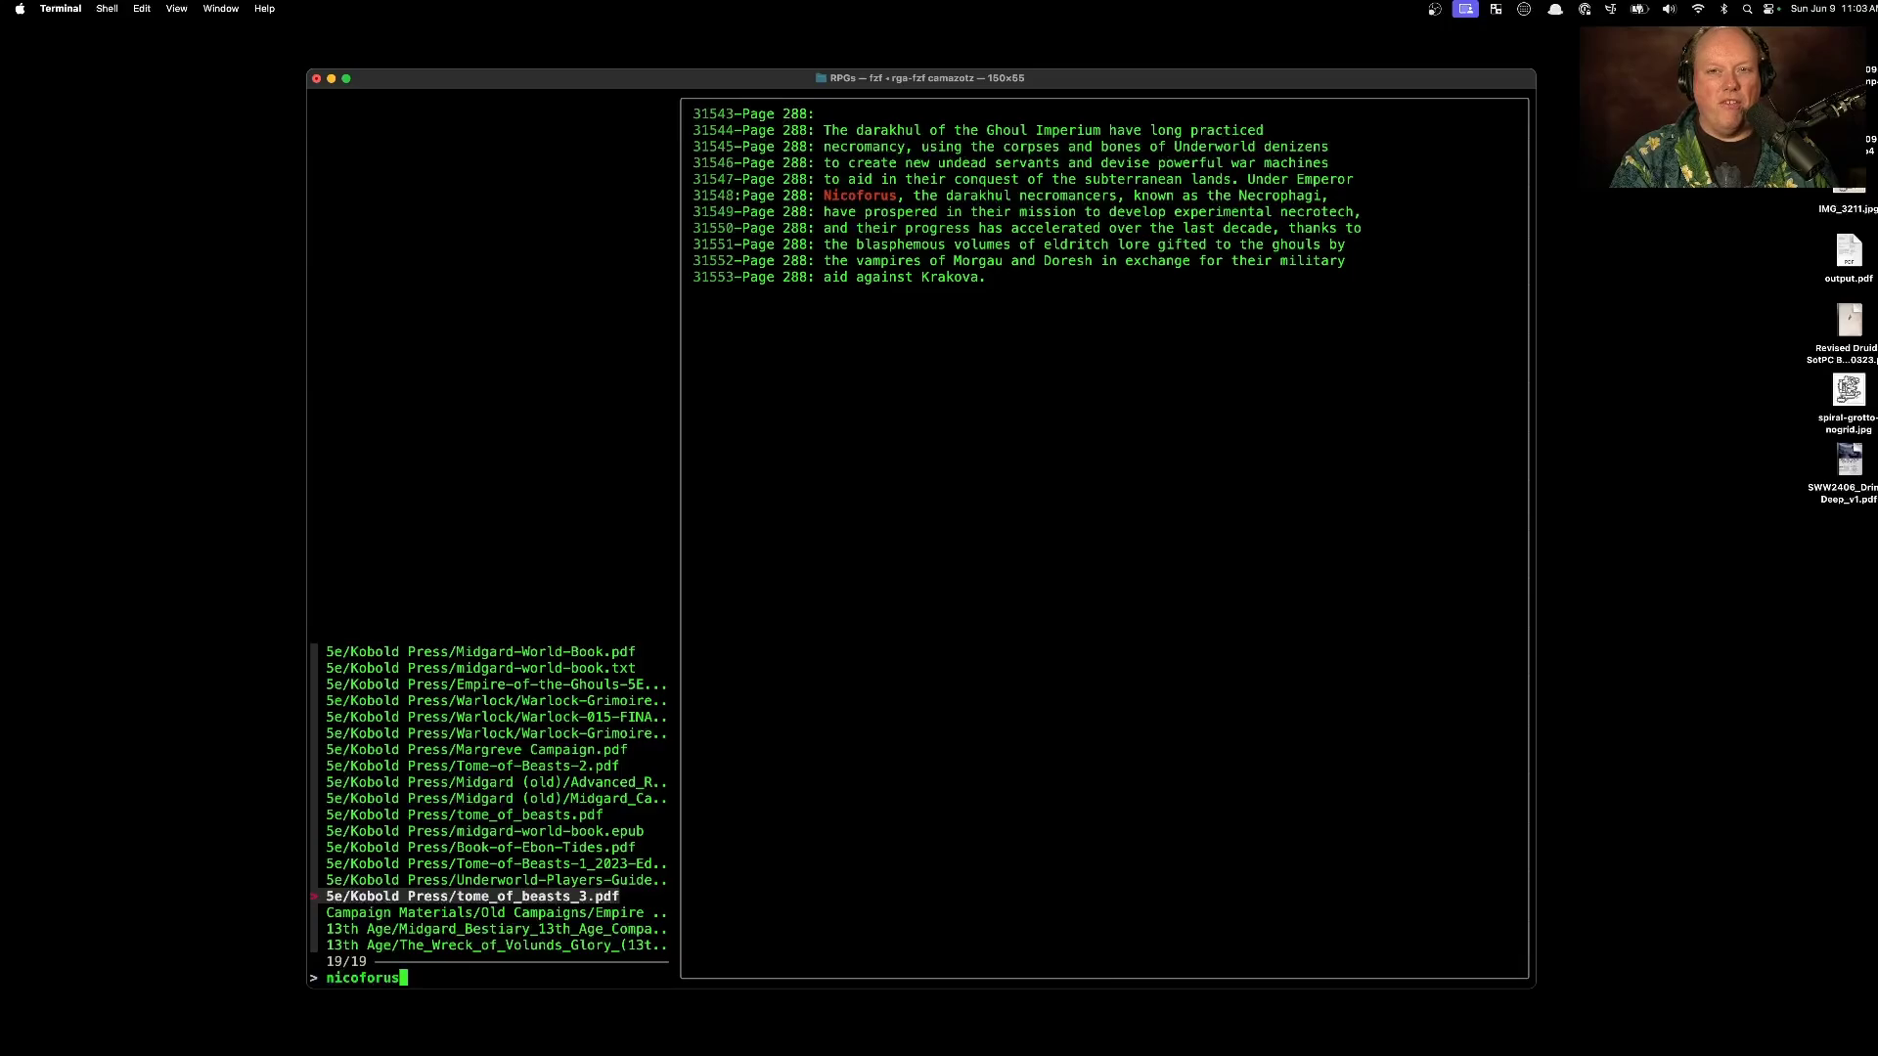
click(497, 880)
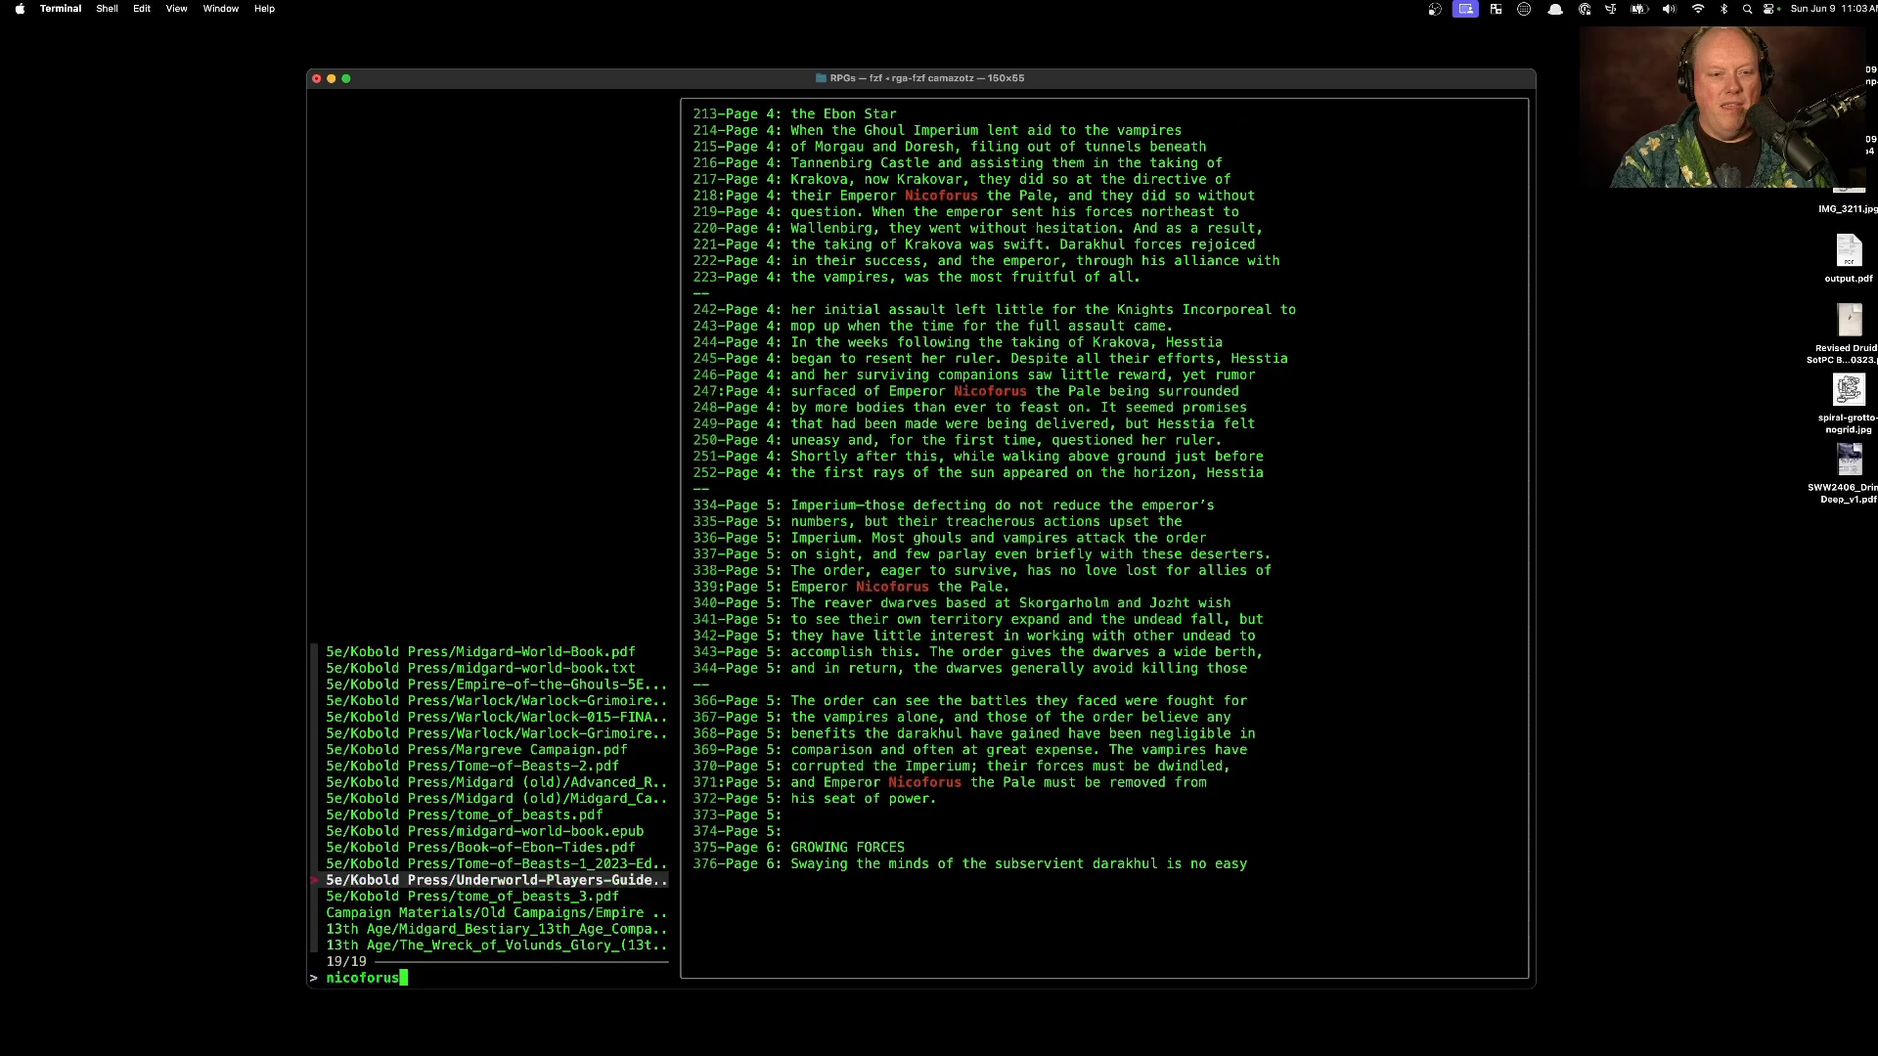
key(Up)
key(Down)
key(Up)
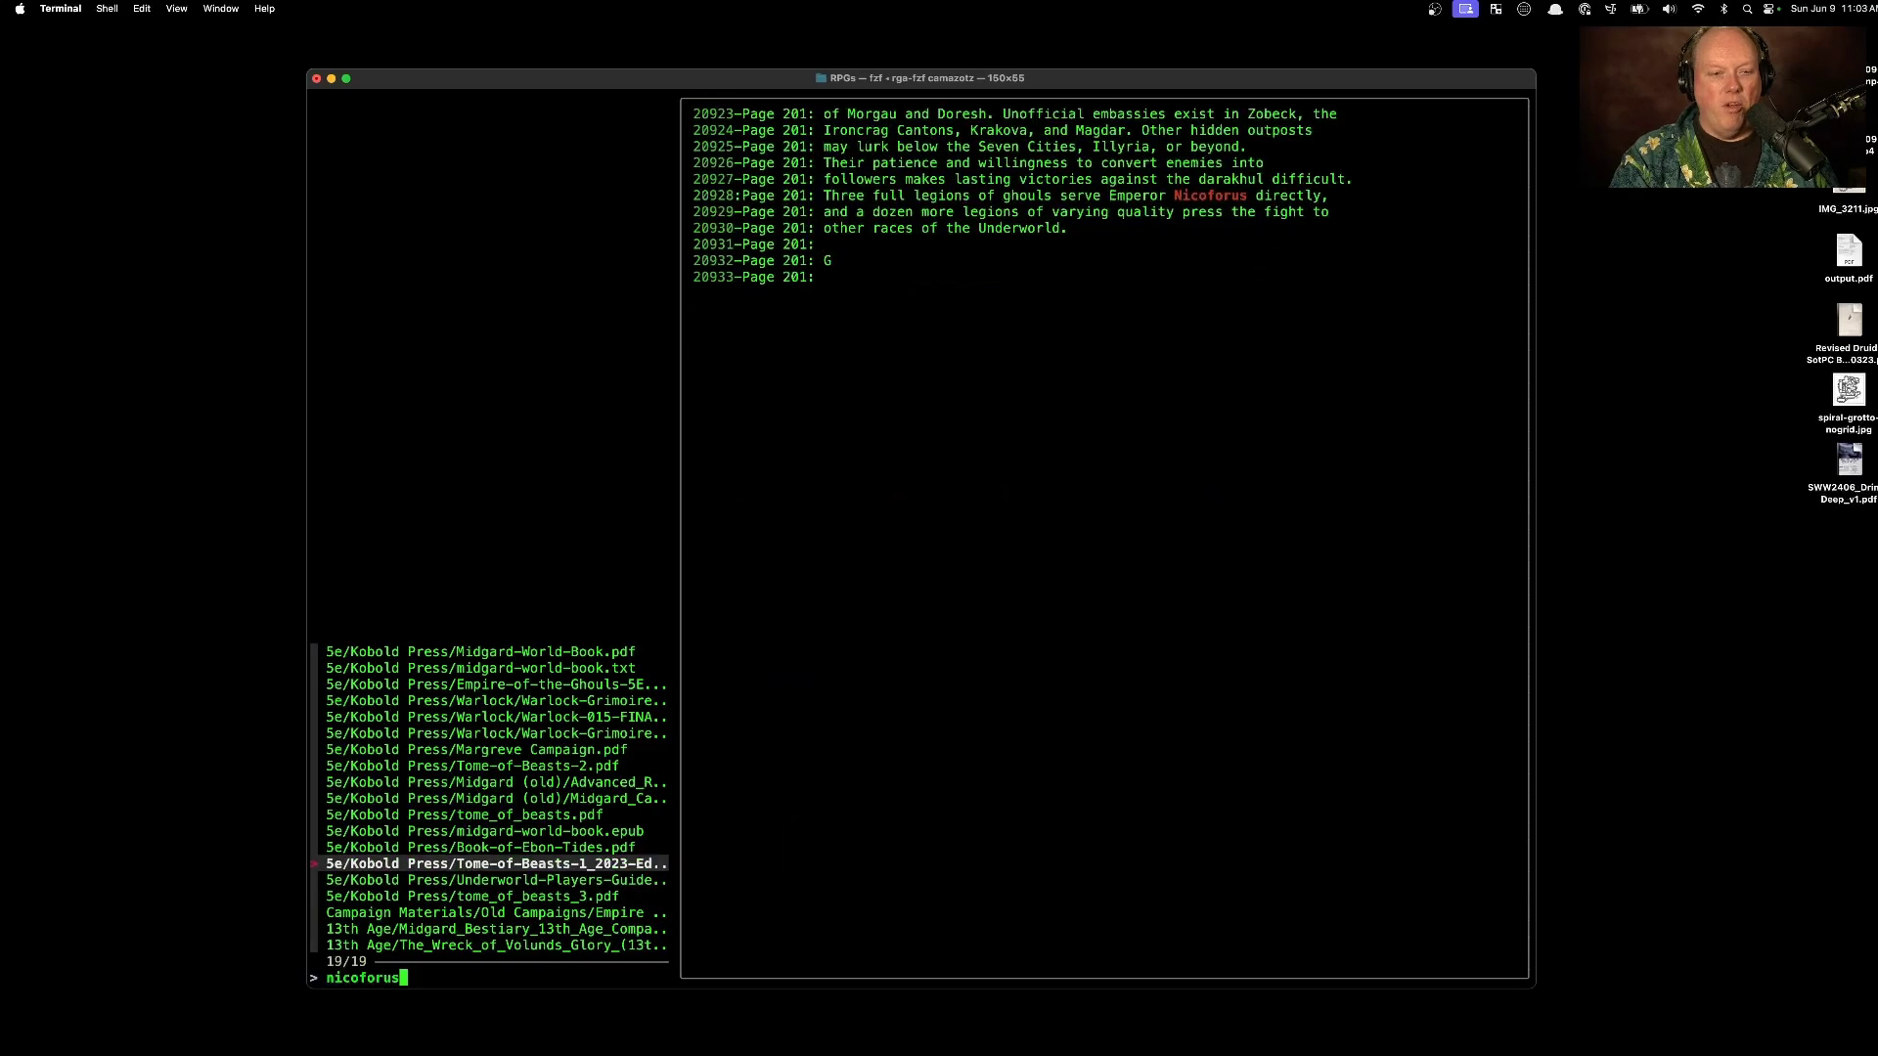
key(Up)
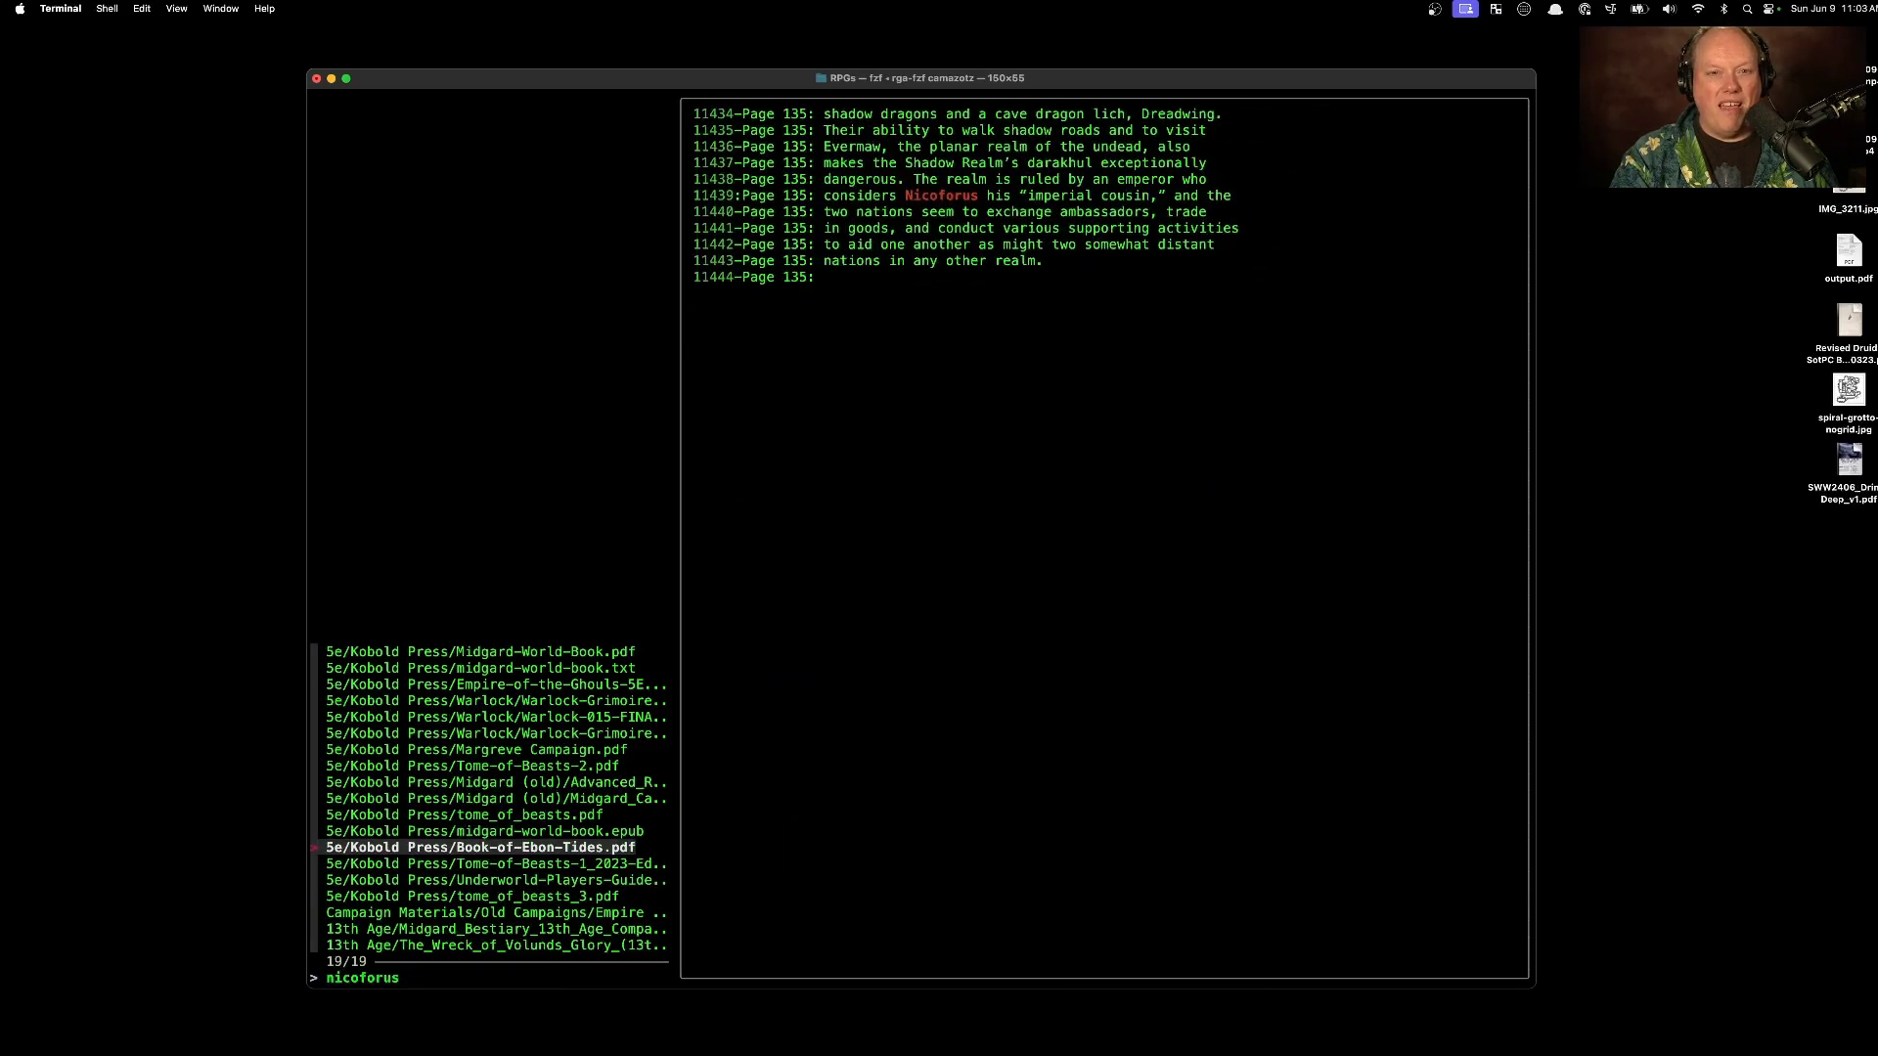
Step: Move through the Kobold Press results to the Empire of the Ghouls 5E file and preview its Nicoforus passages
key(Up)
key(Up)
key(Up)
key(Up)
key(Up)
key(Up)
key(Up)
key(Up)
key(Up)
key(Up)
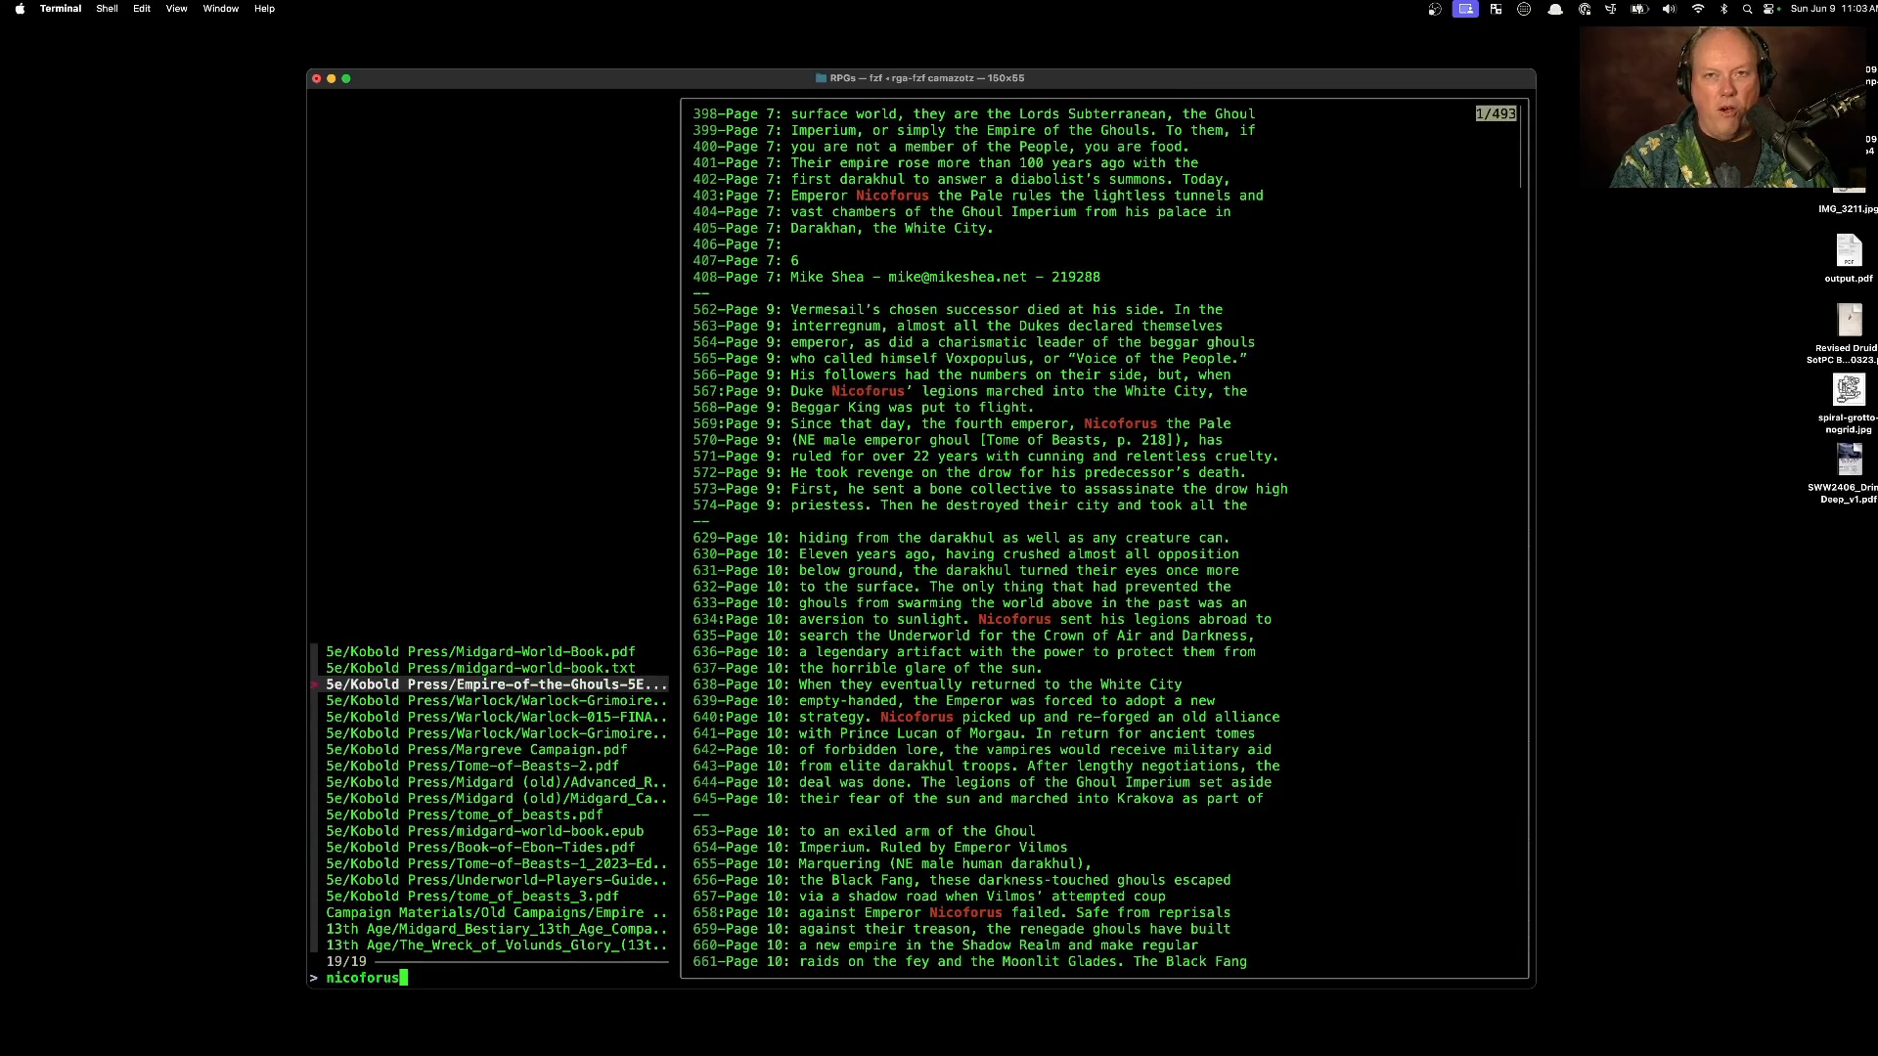
Step: Preview the Nicoforus passages in the Warlock Grimoire result listed just after Empire of the Ghouls
key(Down)
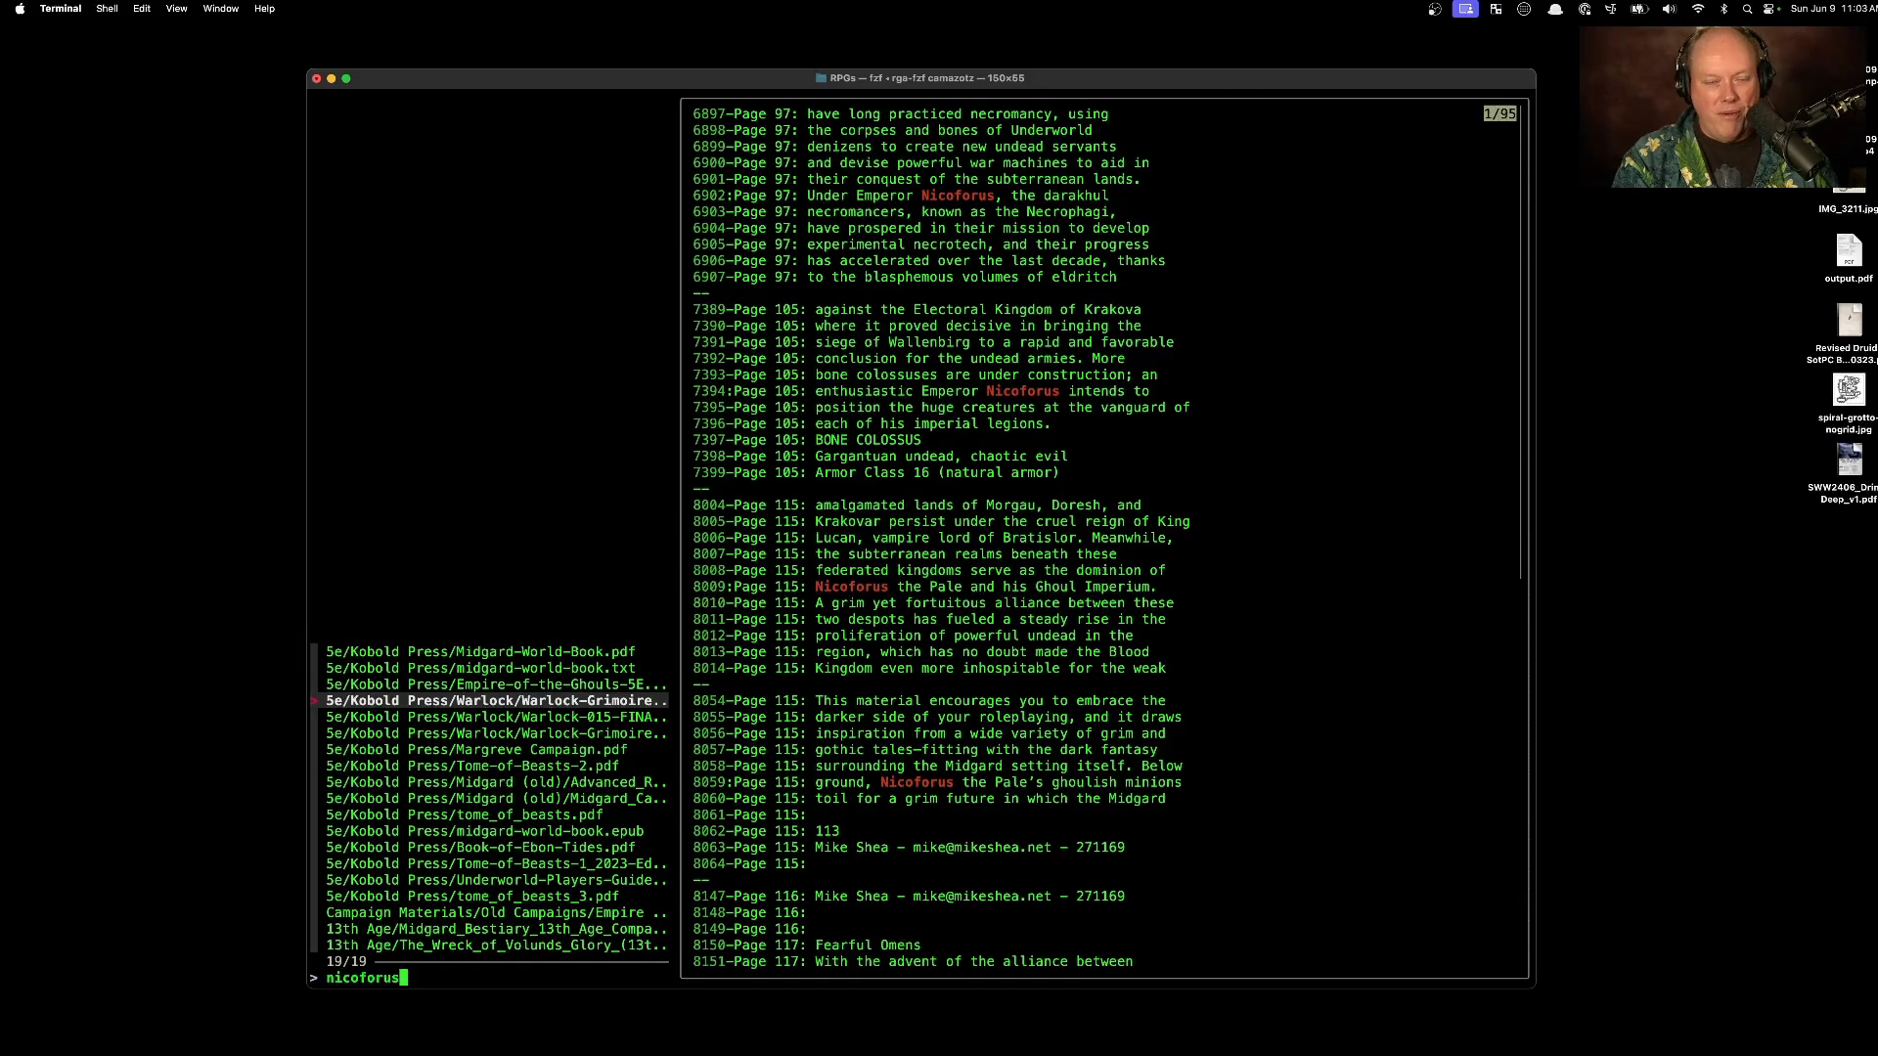
key(Up)
key(Up)
key(Up)
key(Down)
key(Down)
key(Down)
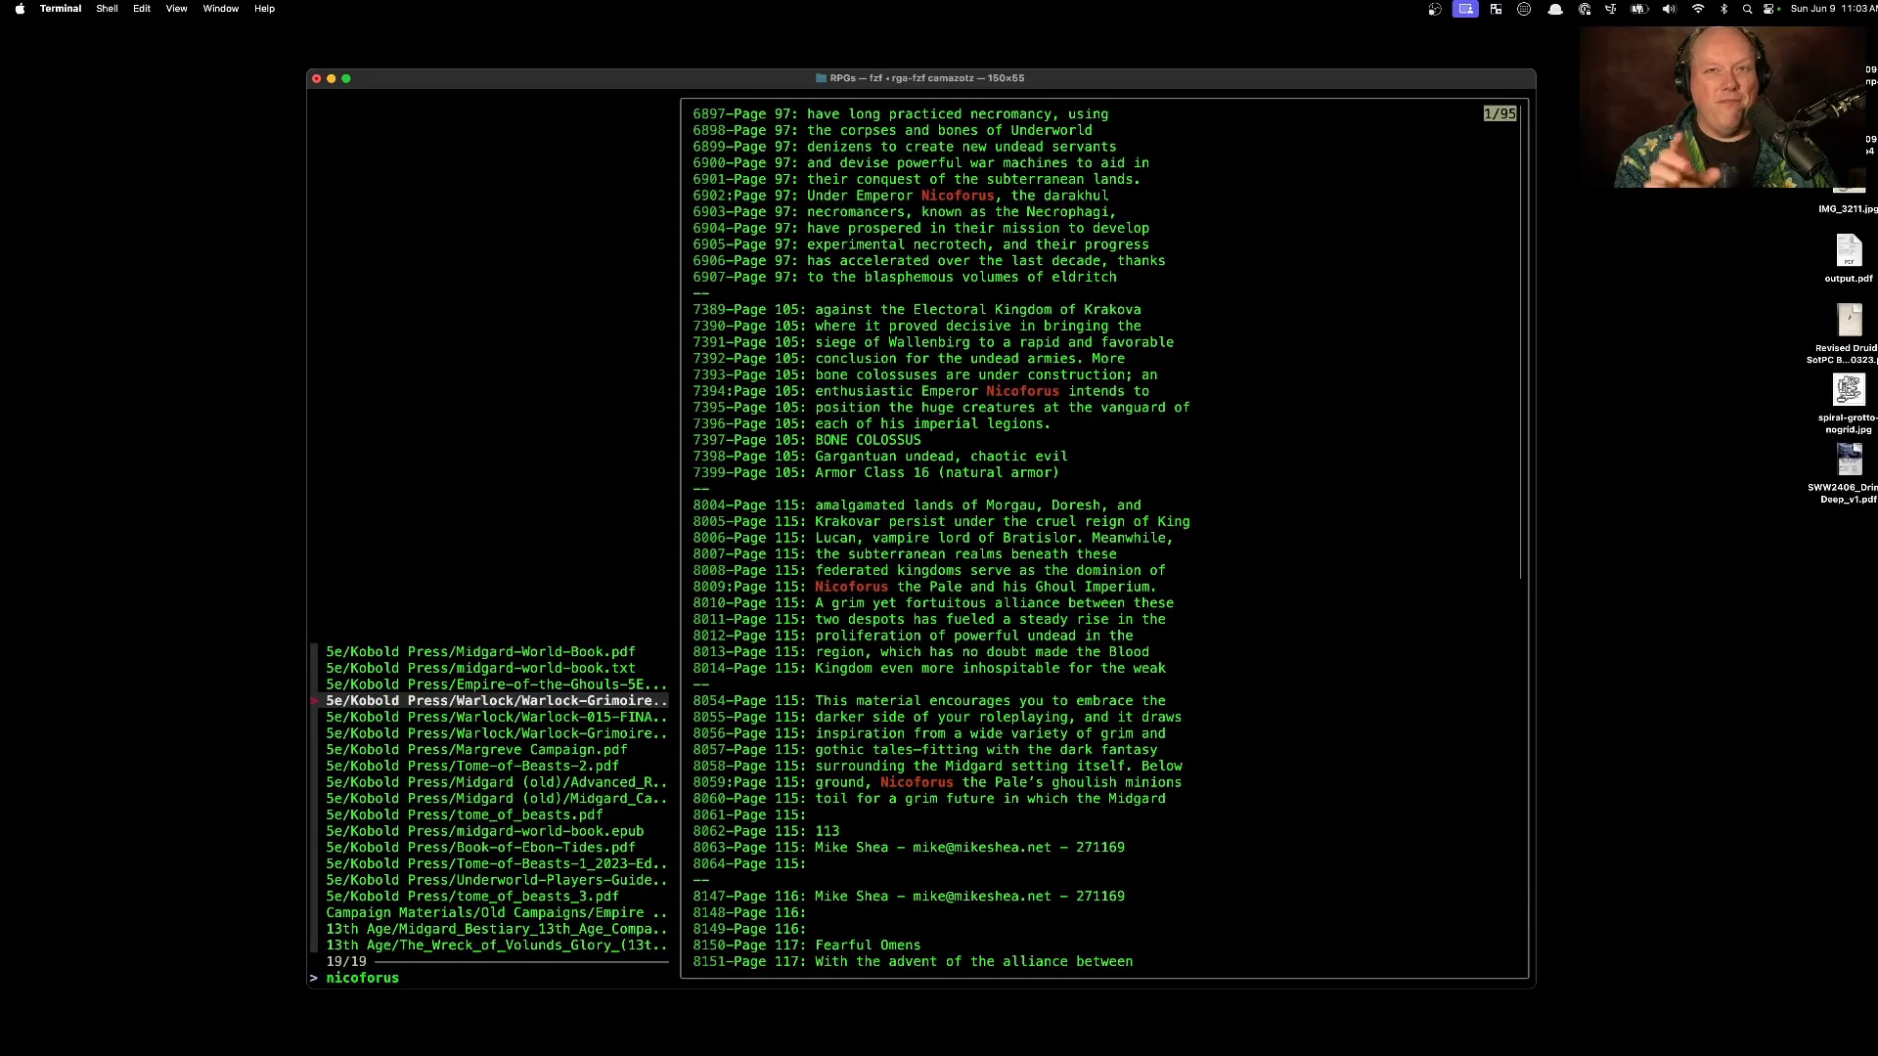
Step: Compare the previews of Midgard-World-Book.pdf and midgard-world-book.txt, and return to the Empire of the Ghouls result
key(Up)
key(Up)
key(Up)
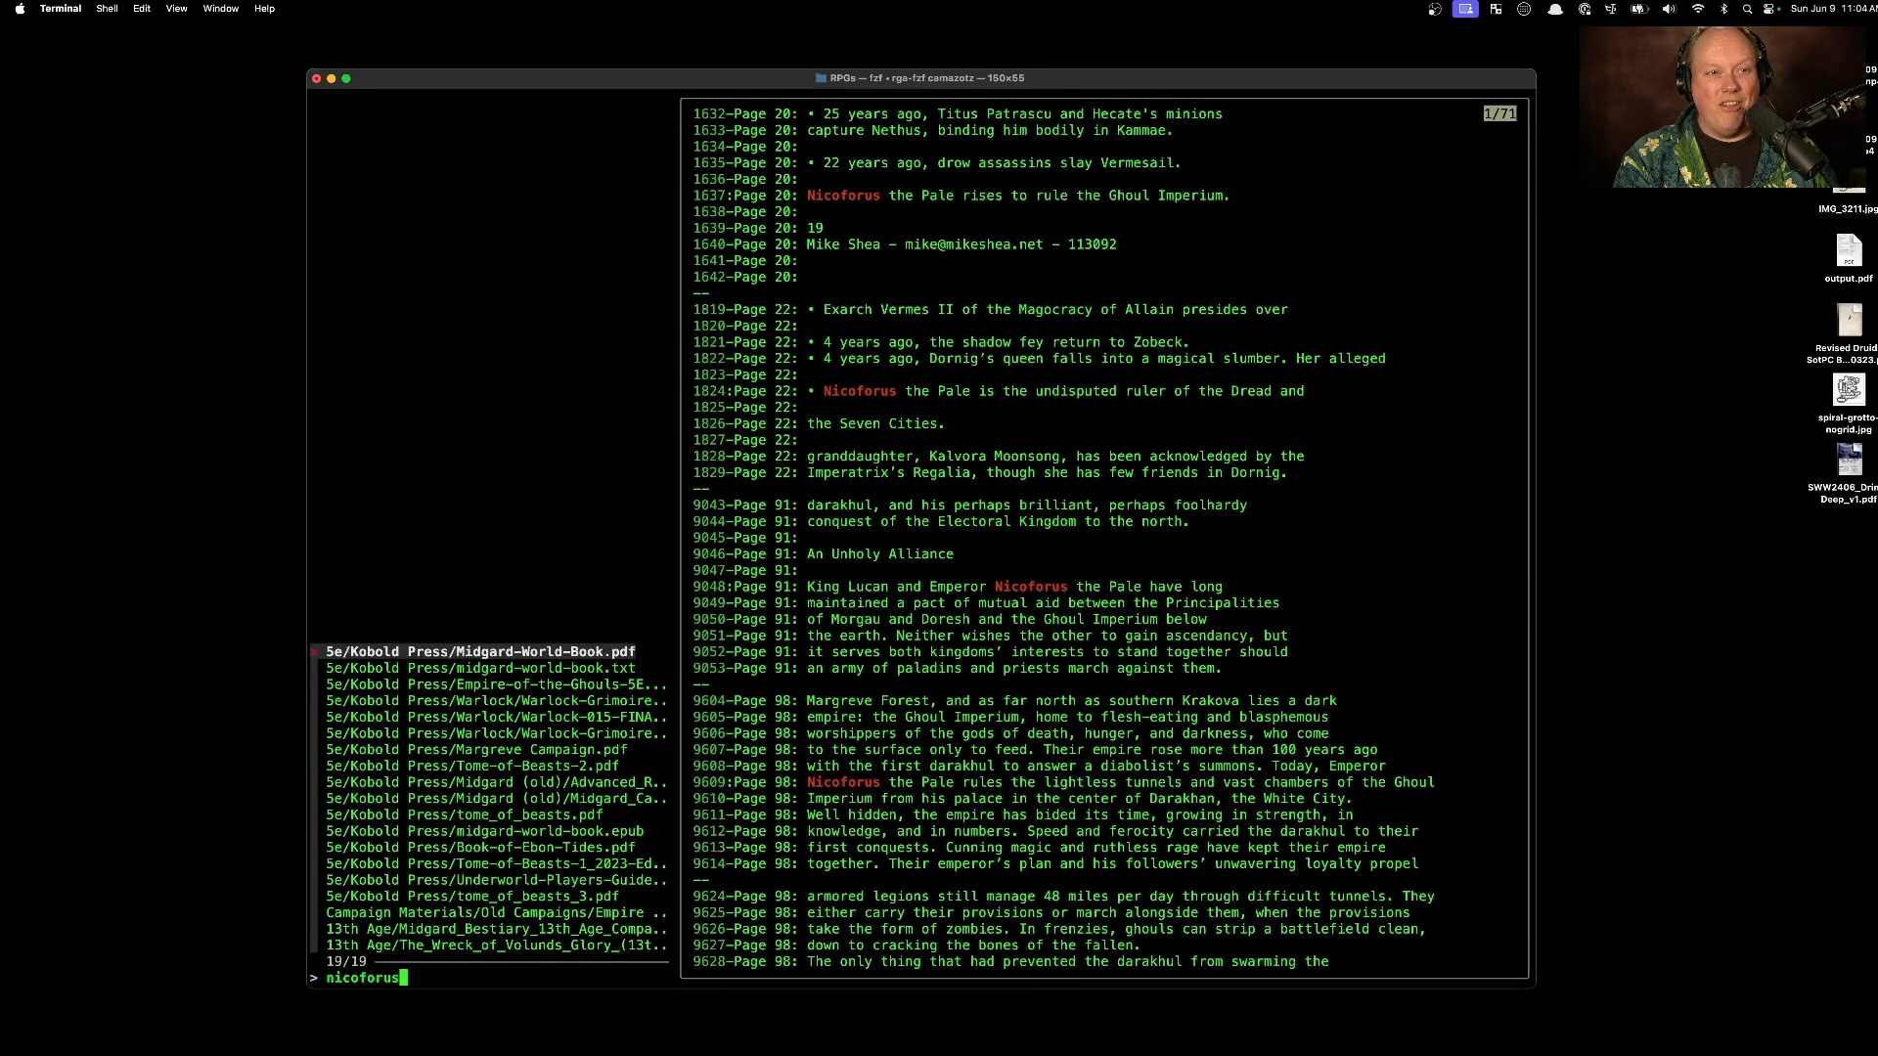
key(Down)
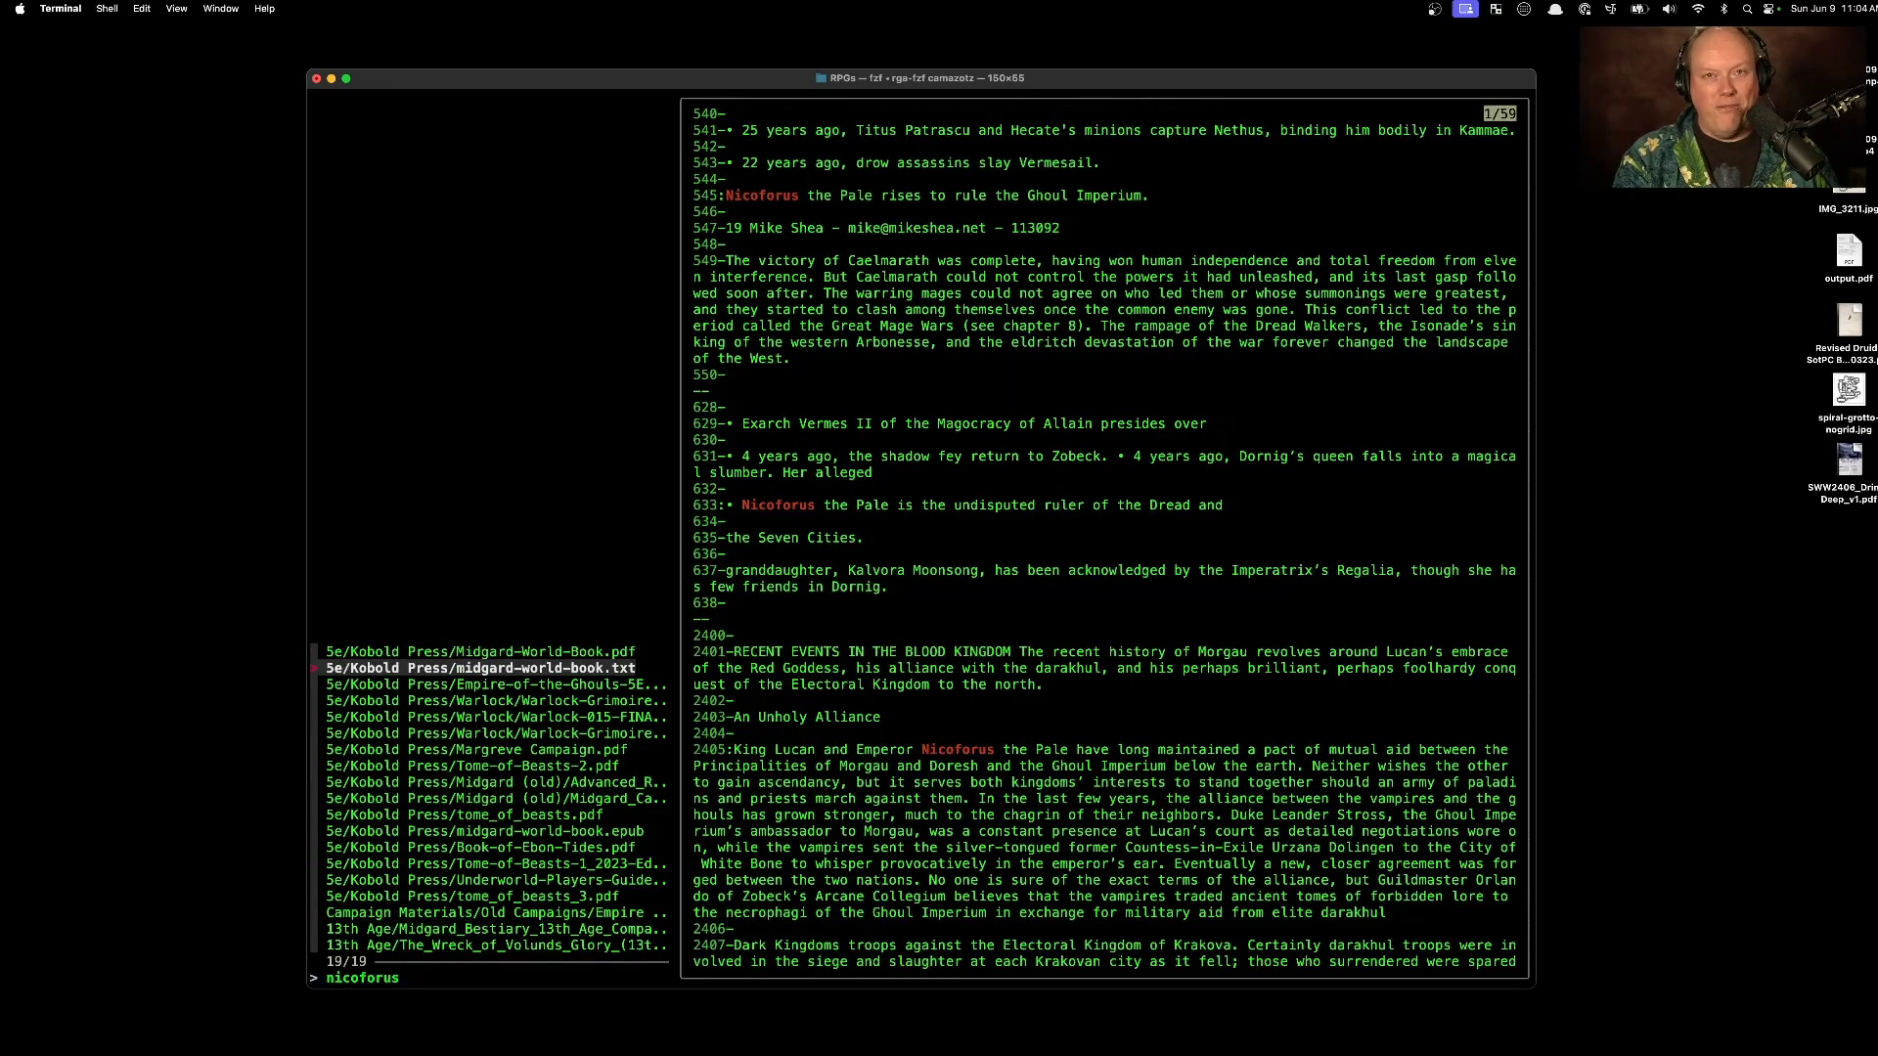
key(Down)
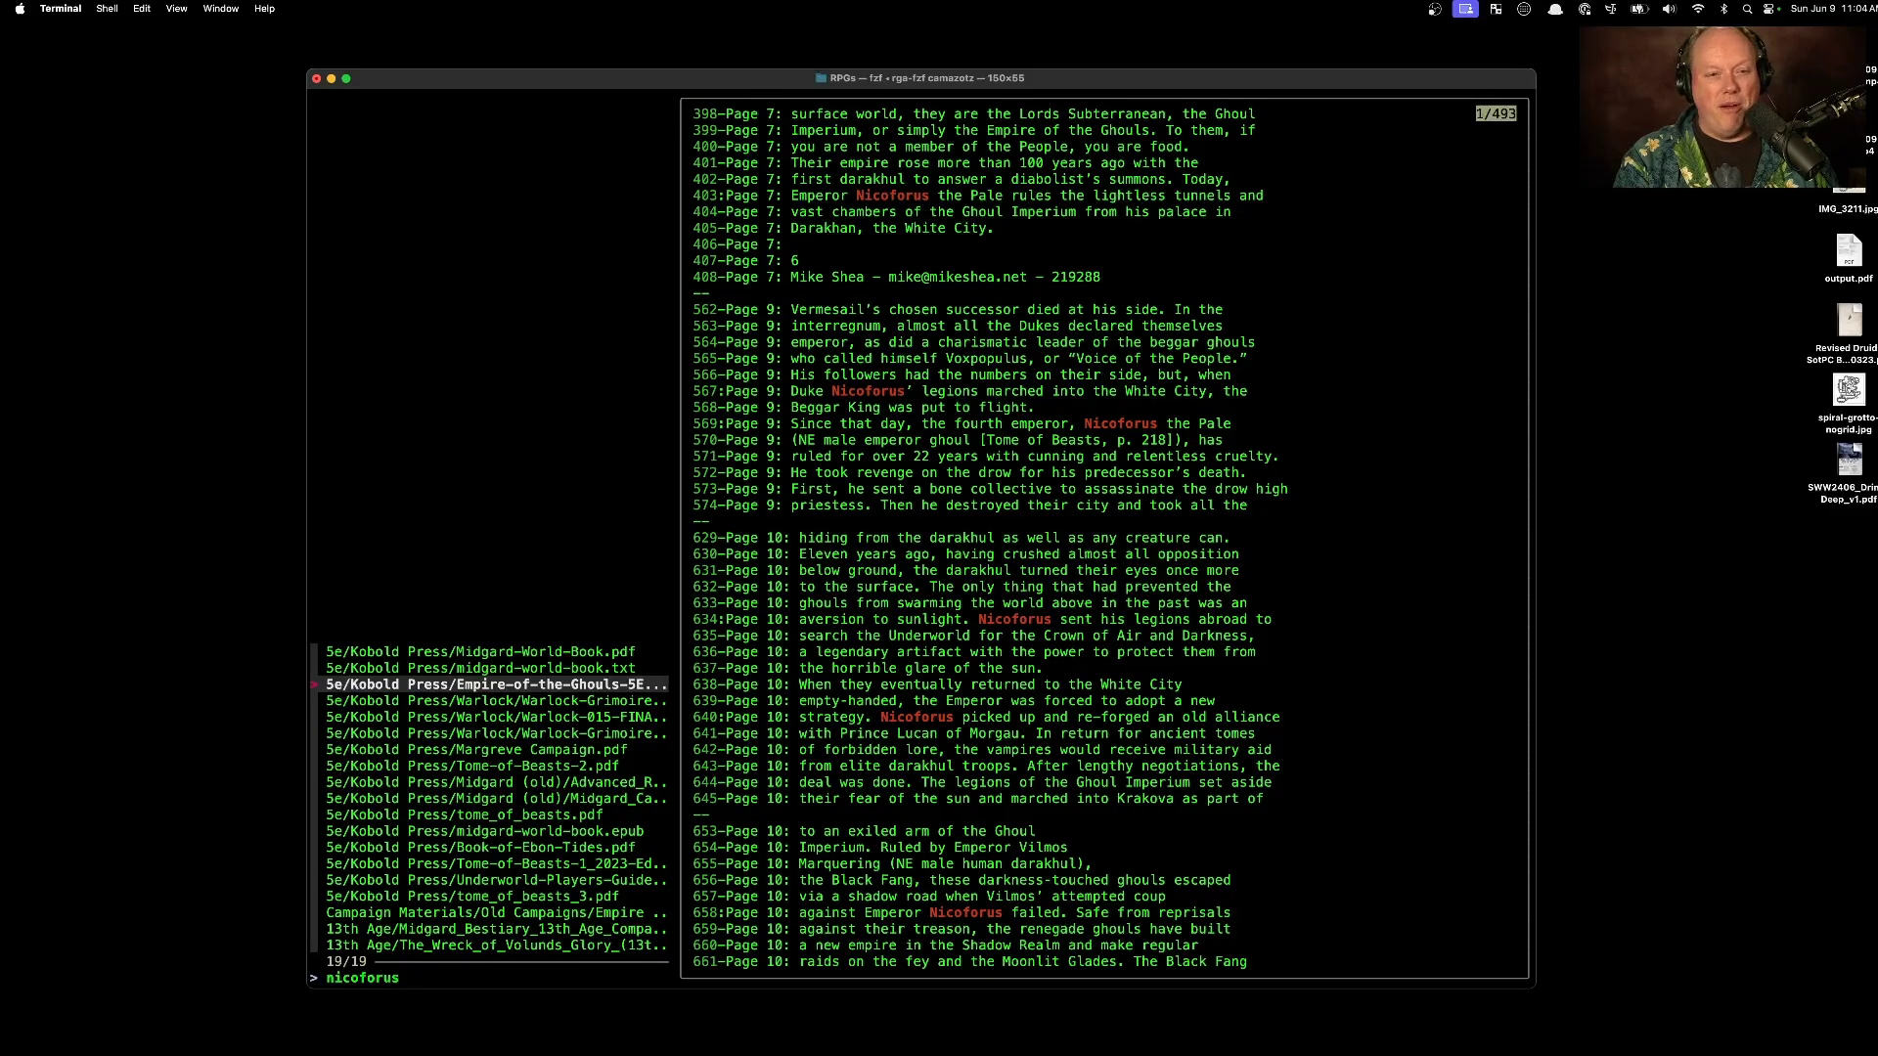
key(Down)
key(Up)
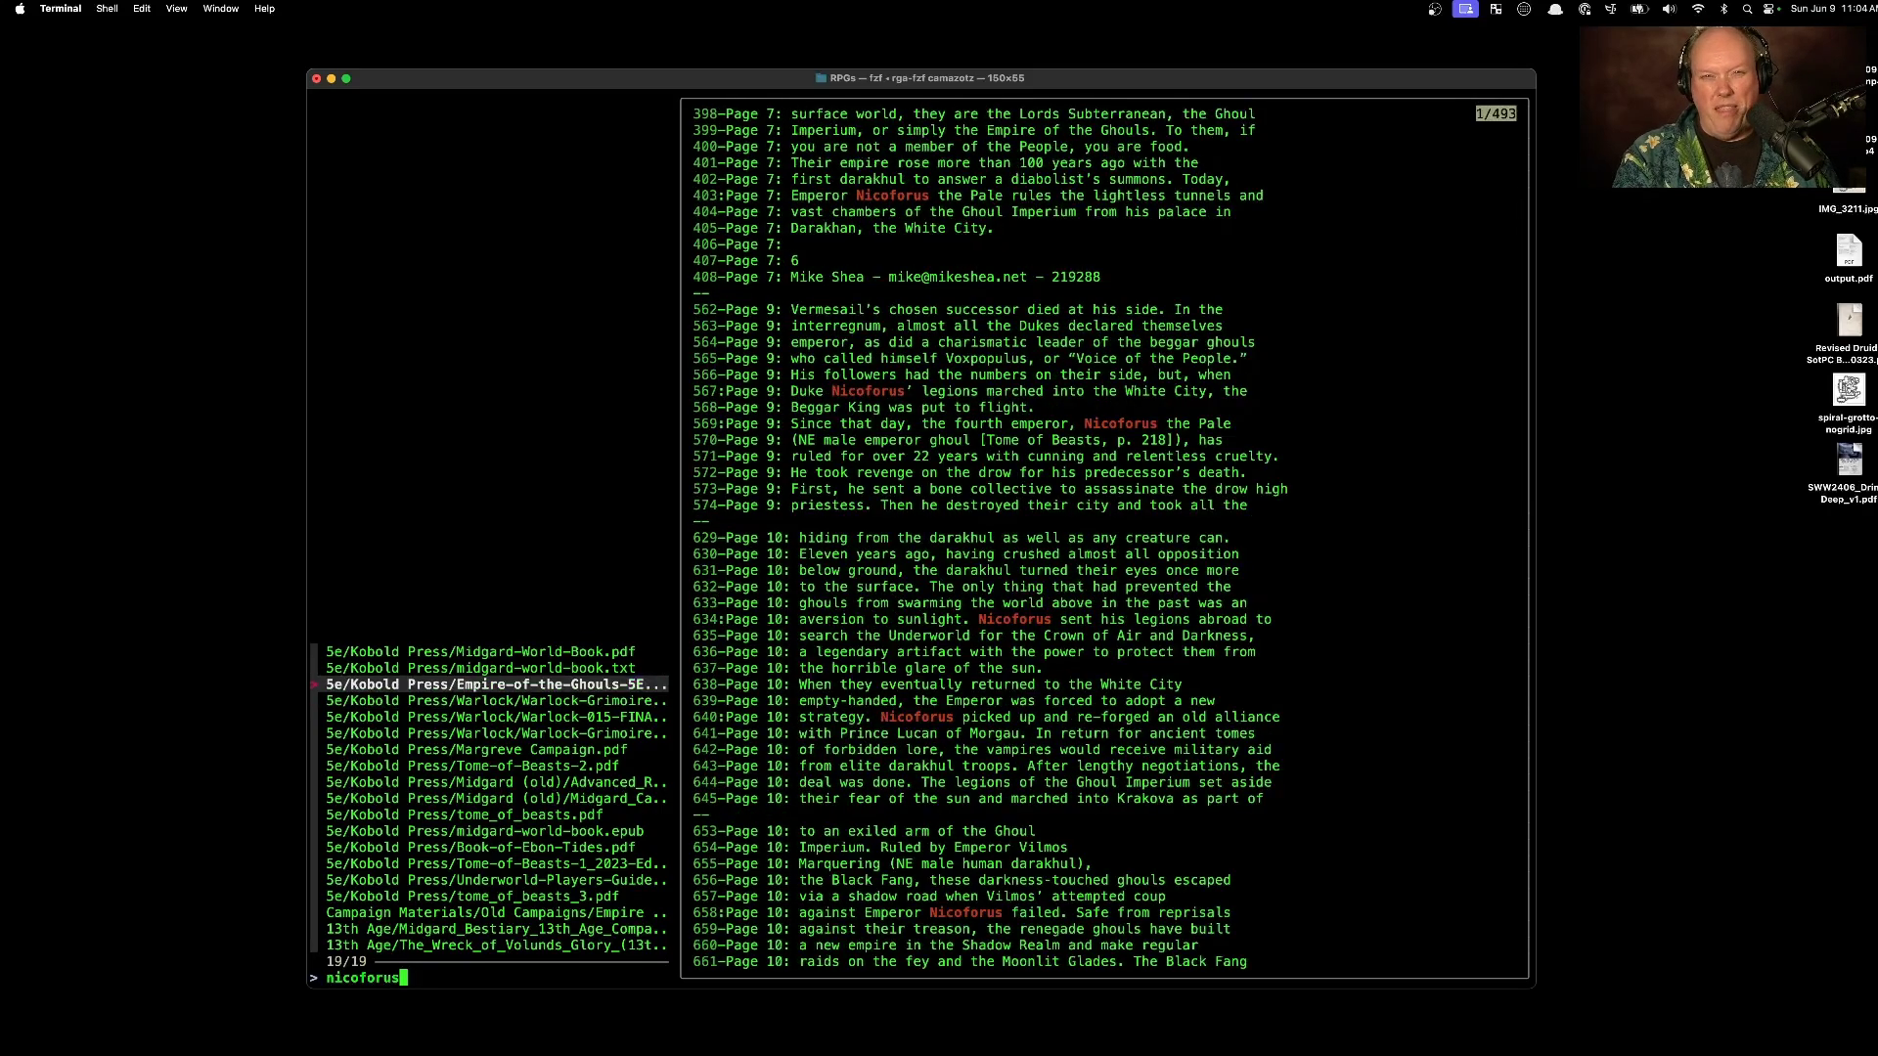
Step: Go back through the remaining Kobold Press results to tome_of_beasts_3.pdf, previewing the Nicoforus mentions in each
key(Down)
key(Down)
key(Down)
key(Down)
key(Down)
key(Down)
key(Down)
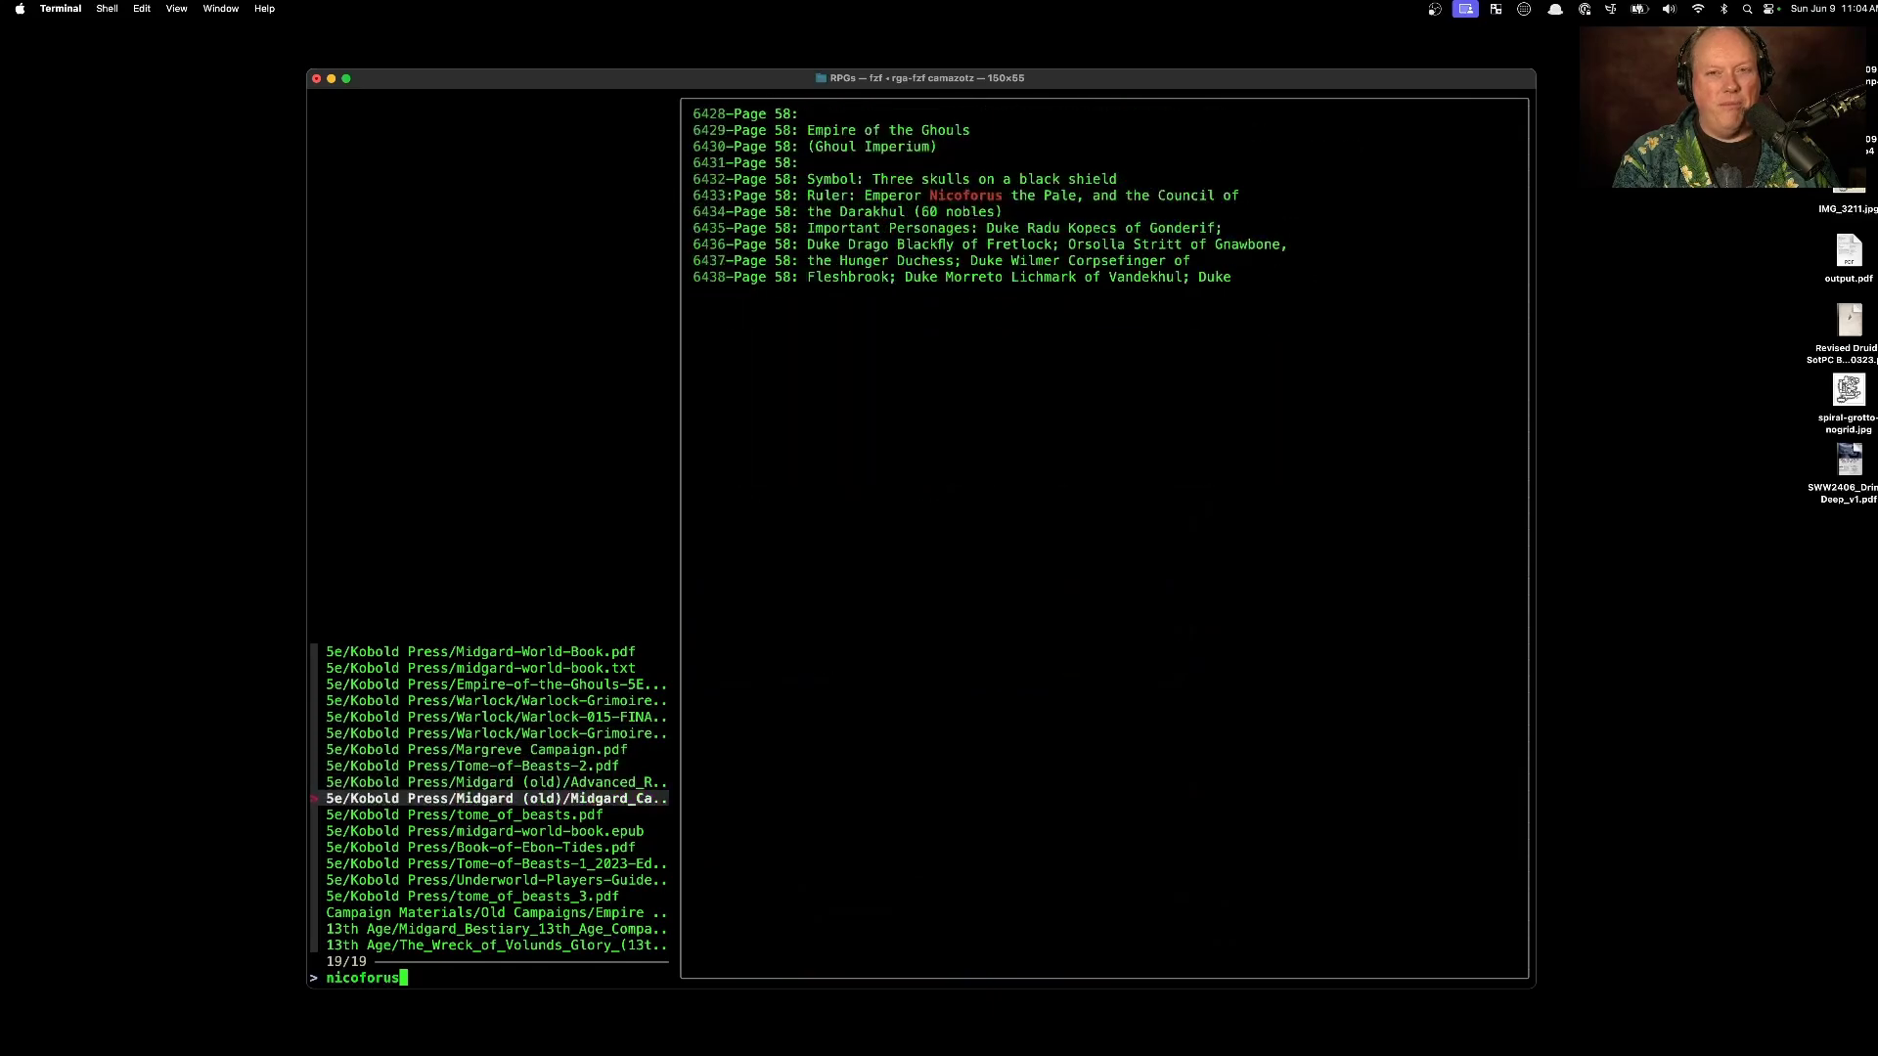
key(Down)
key(Down)
key(Down)
key(Down)
key(Down)
key(Up)
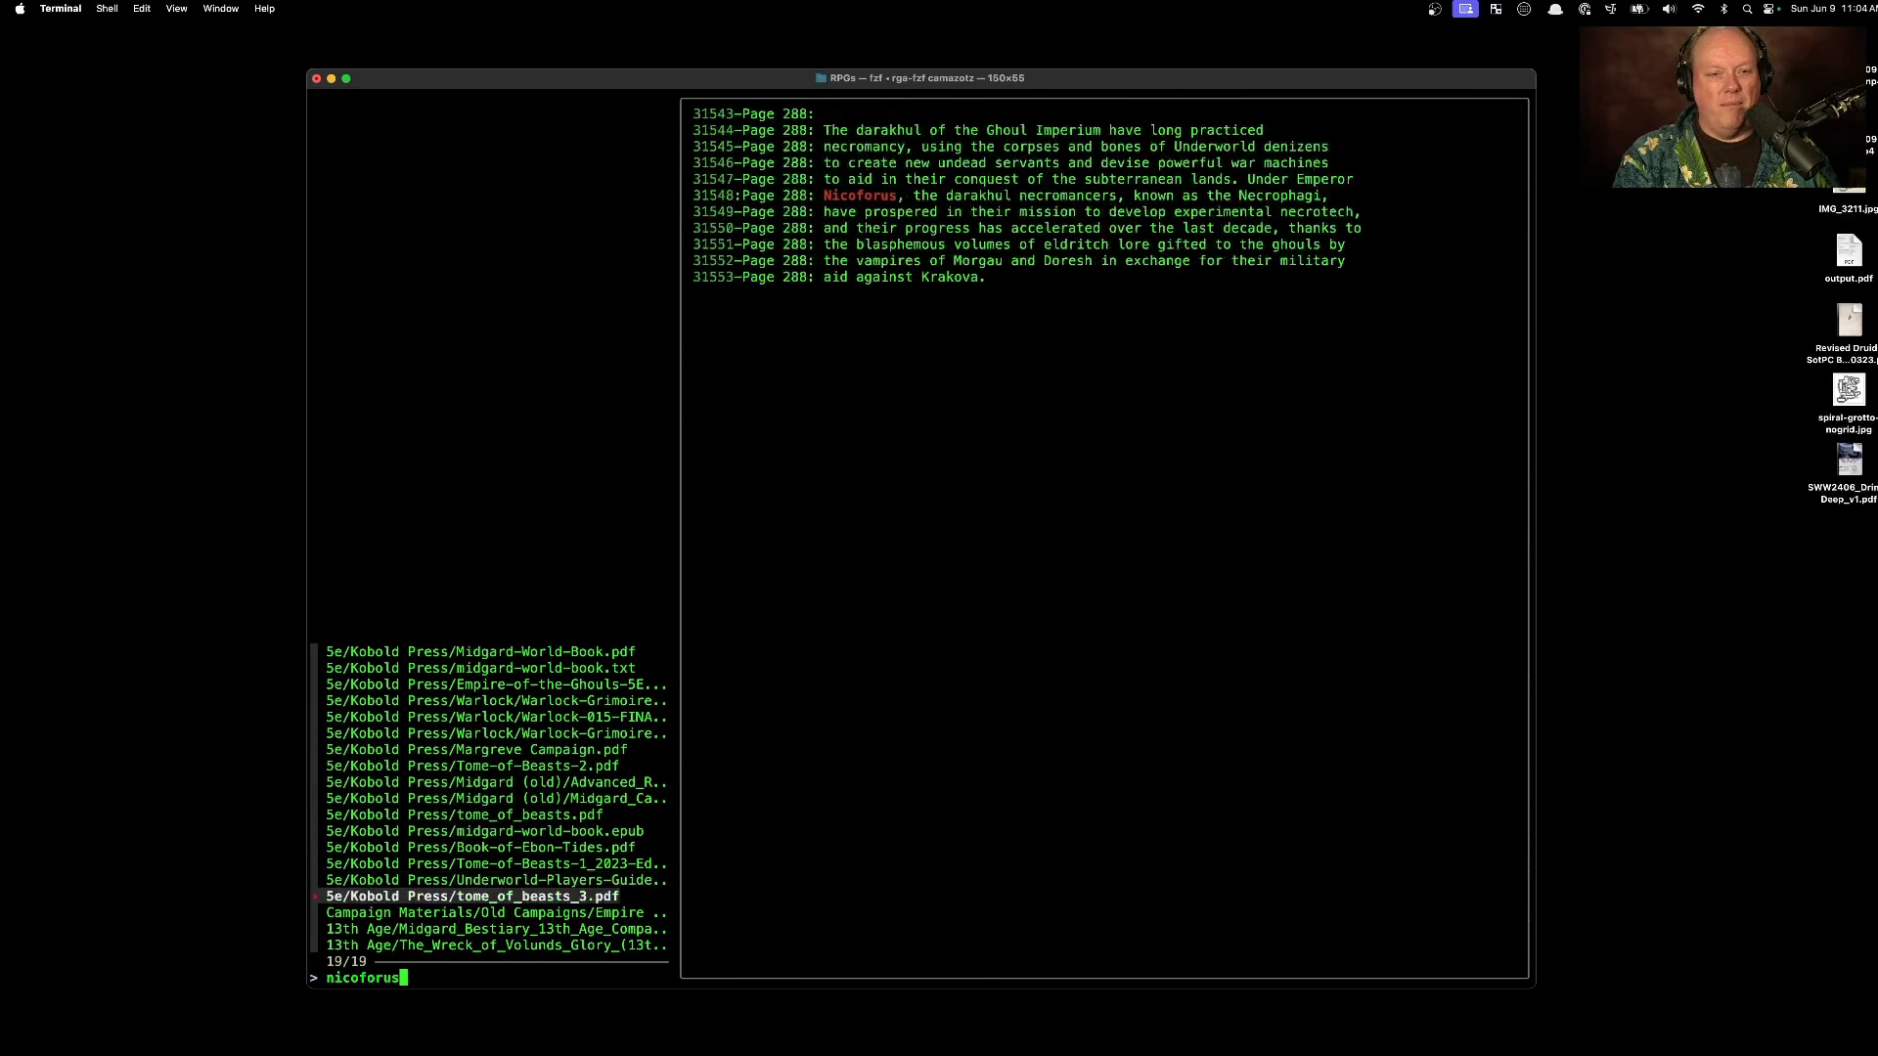
Step: Preview the Nicoforus passages in the old Midgard campaign result and in Margreve Campaign.pdf
key(Up)
key(Up)
key(Up)
key(Up)
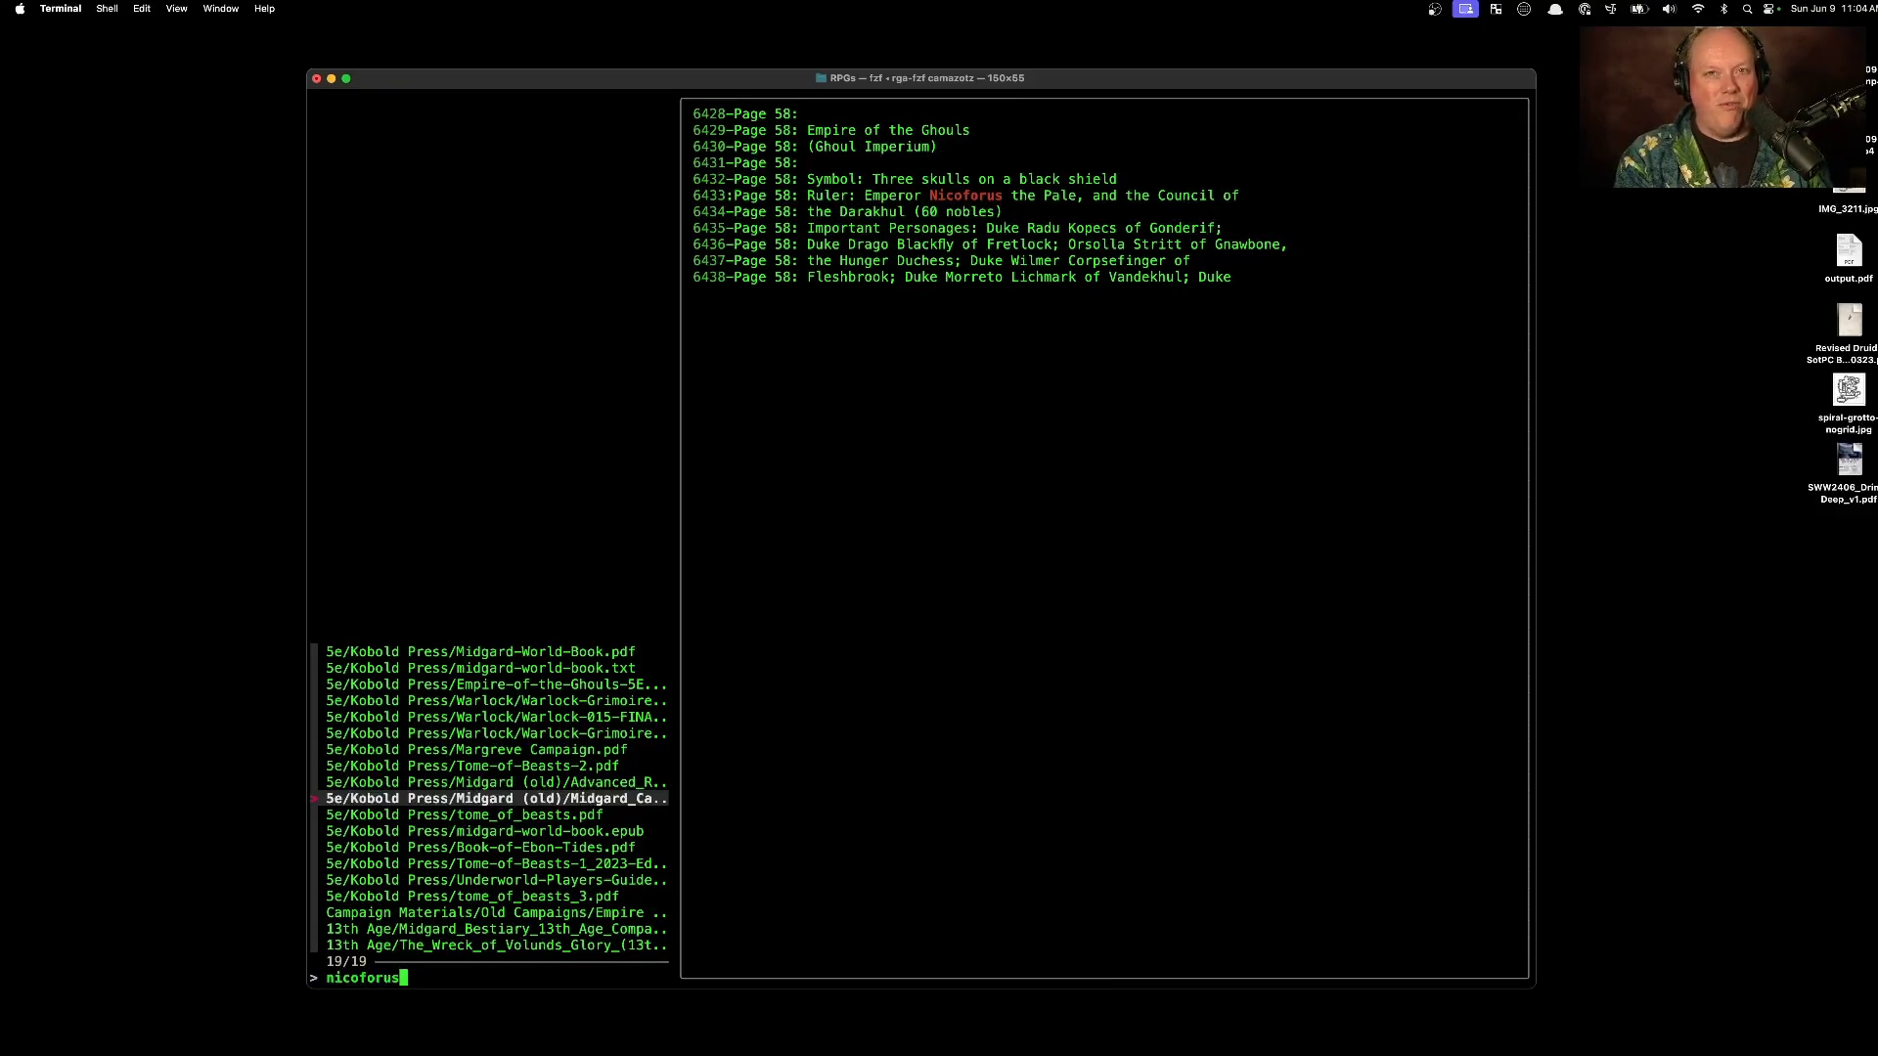
key(Up)
key(Up)
key(Up)
key(Up)
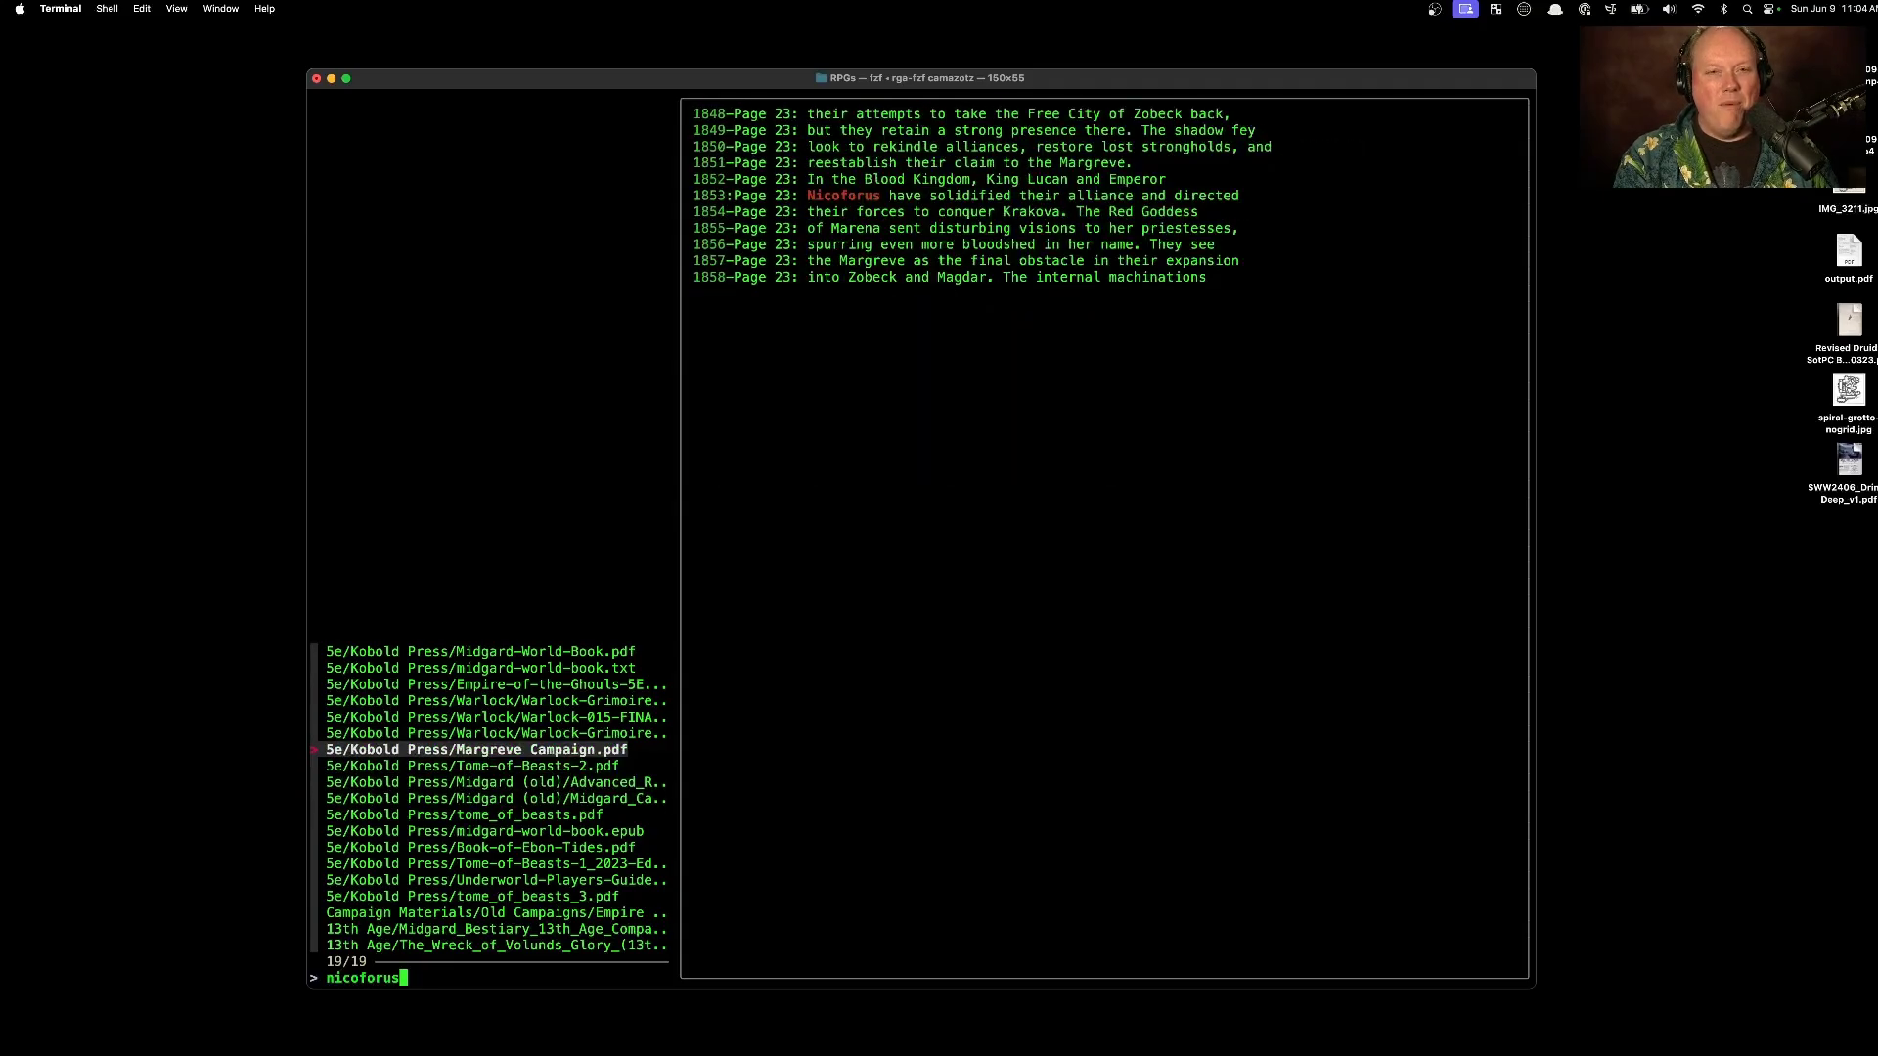